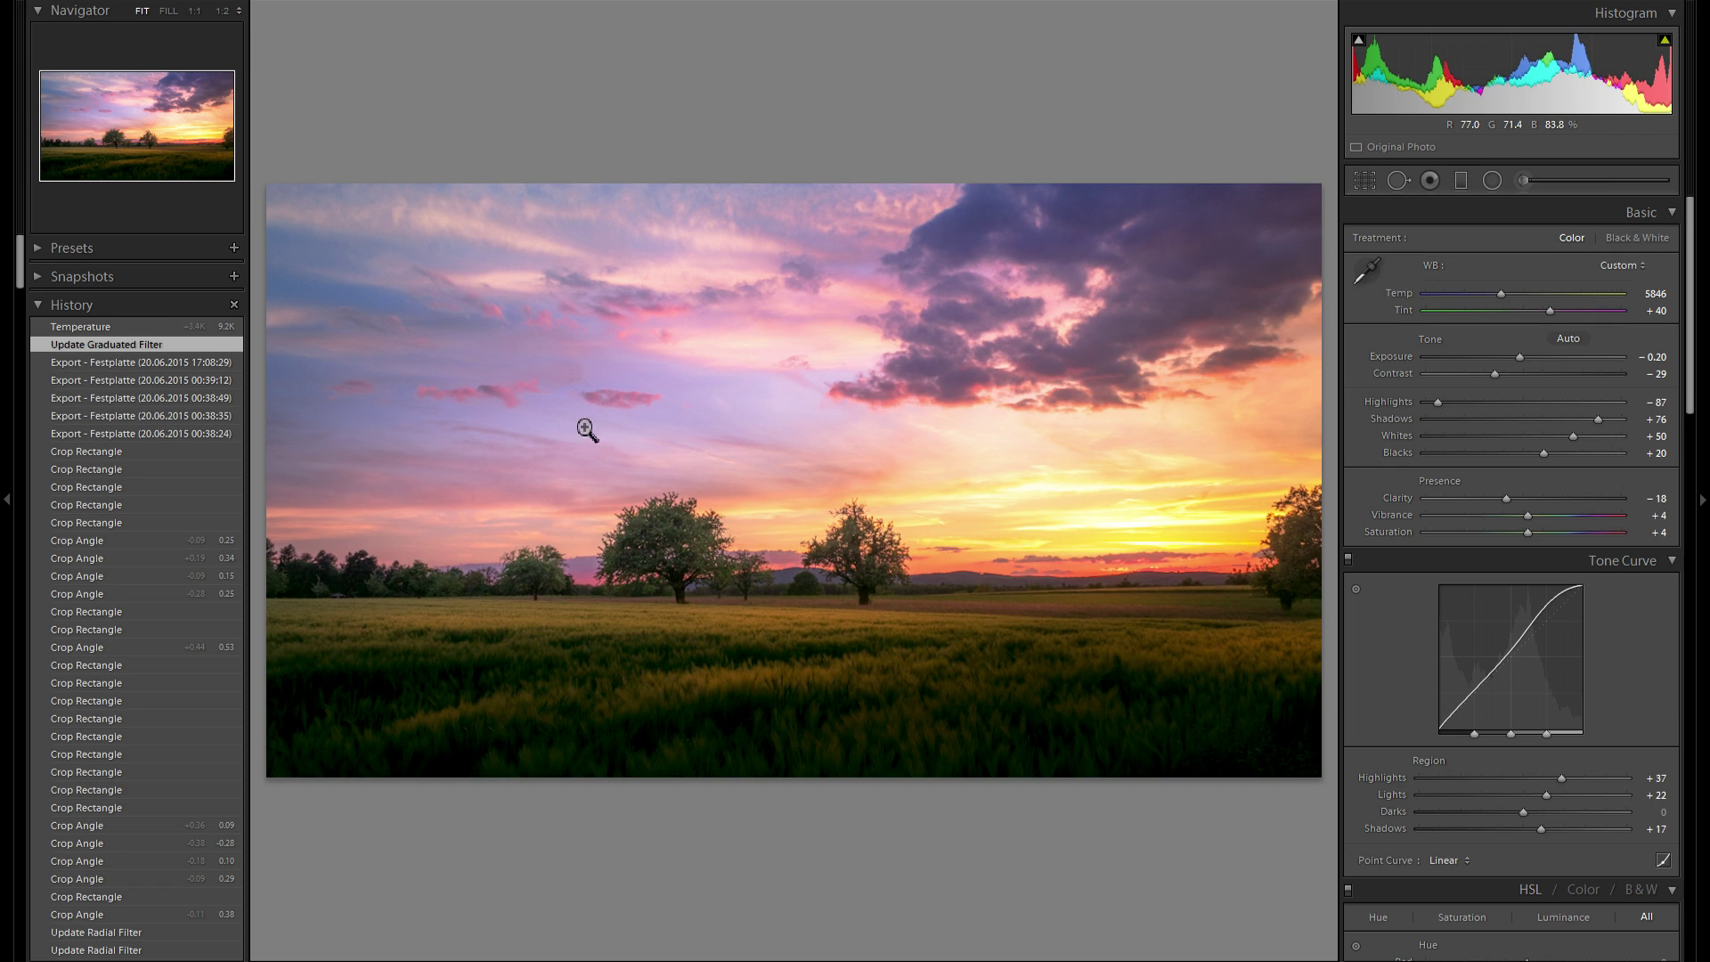
Compare the finished photo's Temperature history state with its Update Graduated Filter state
{"action": "left_click", "coordinate": [144, 329]}
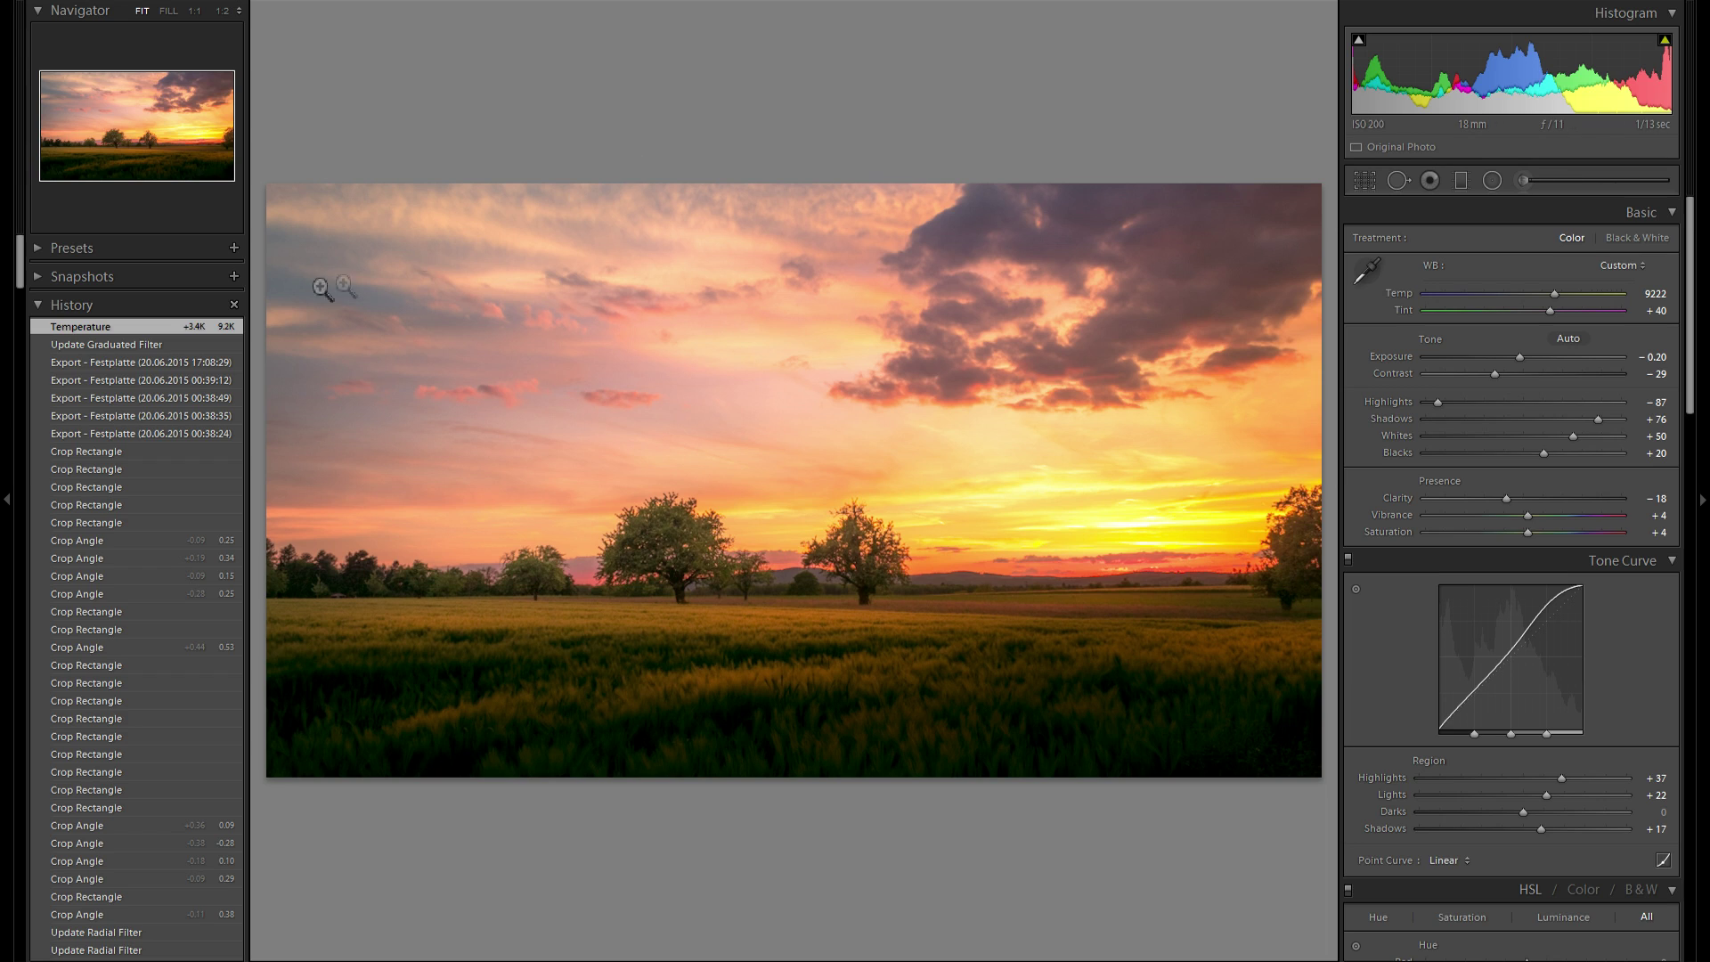
{"action": "left_click", "coordinate": [168, 343]}
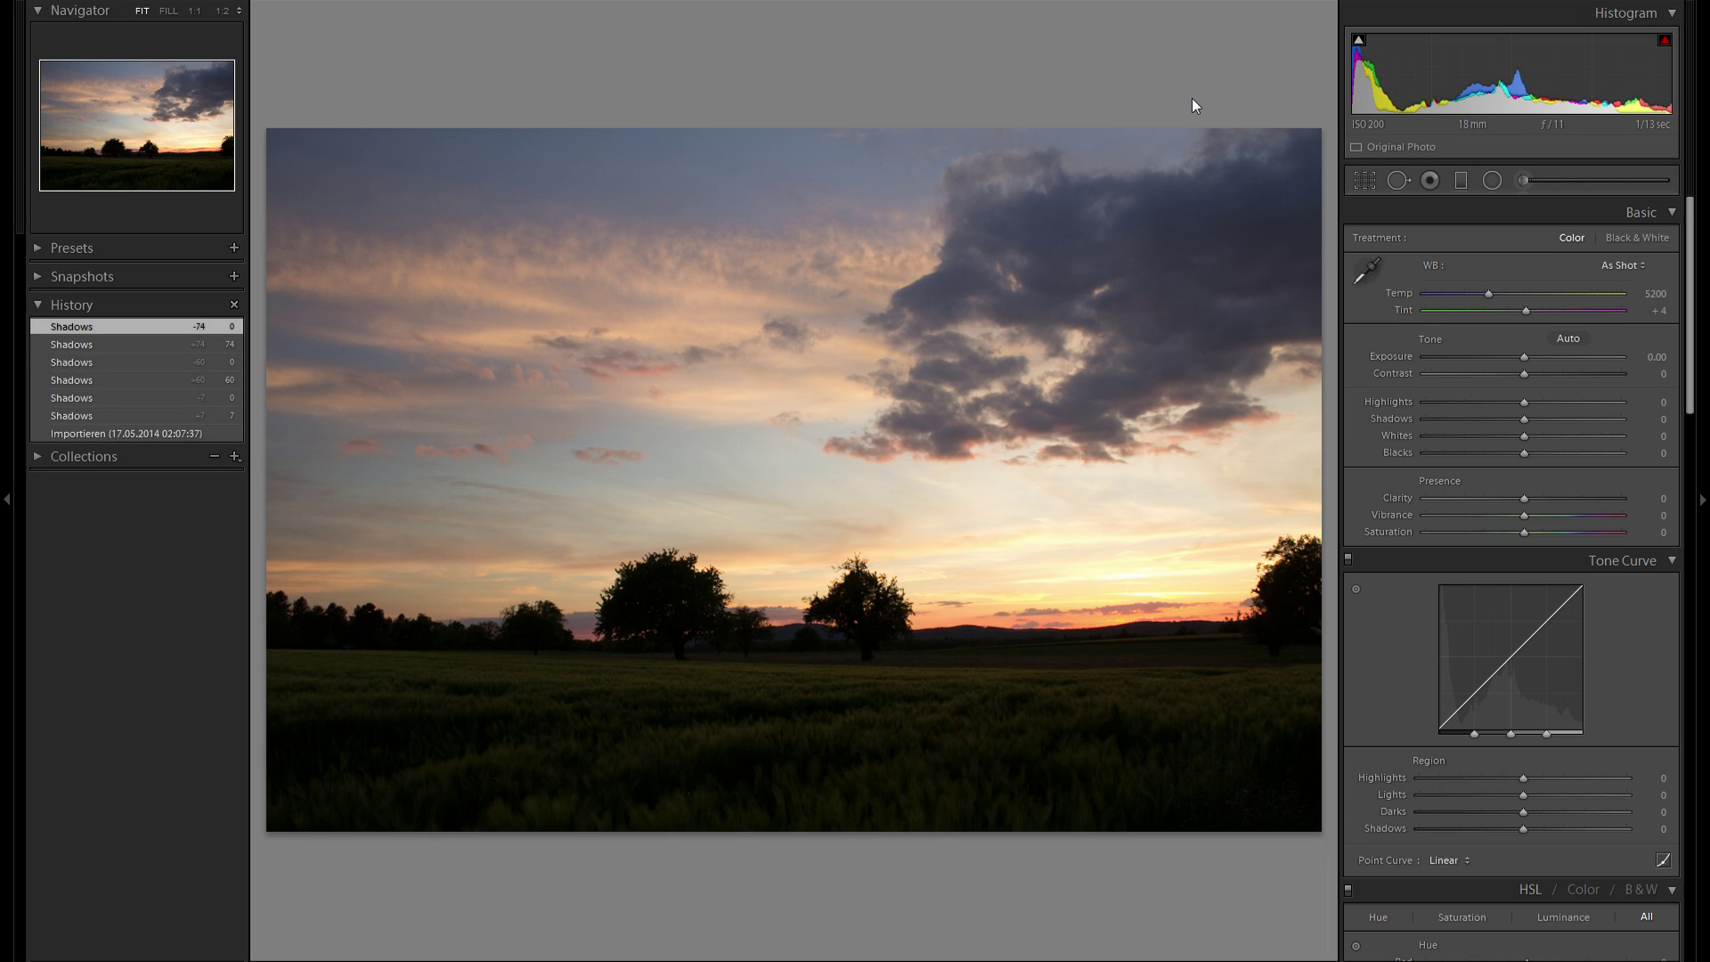
Set the photo's Shadows to +65 and Highlights to −57 in the basic tone settings
{"action": "left_click_drag", "start_coordinate": [1524, 420], "coordinate": [1592, 425]}
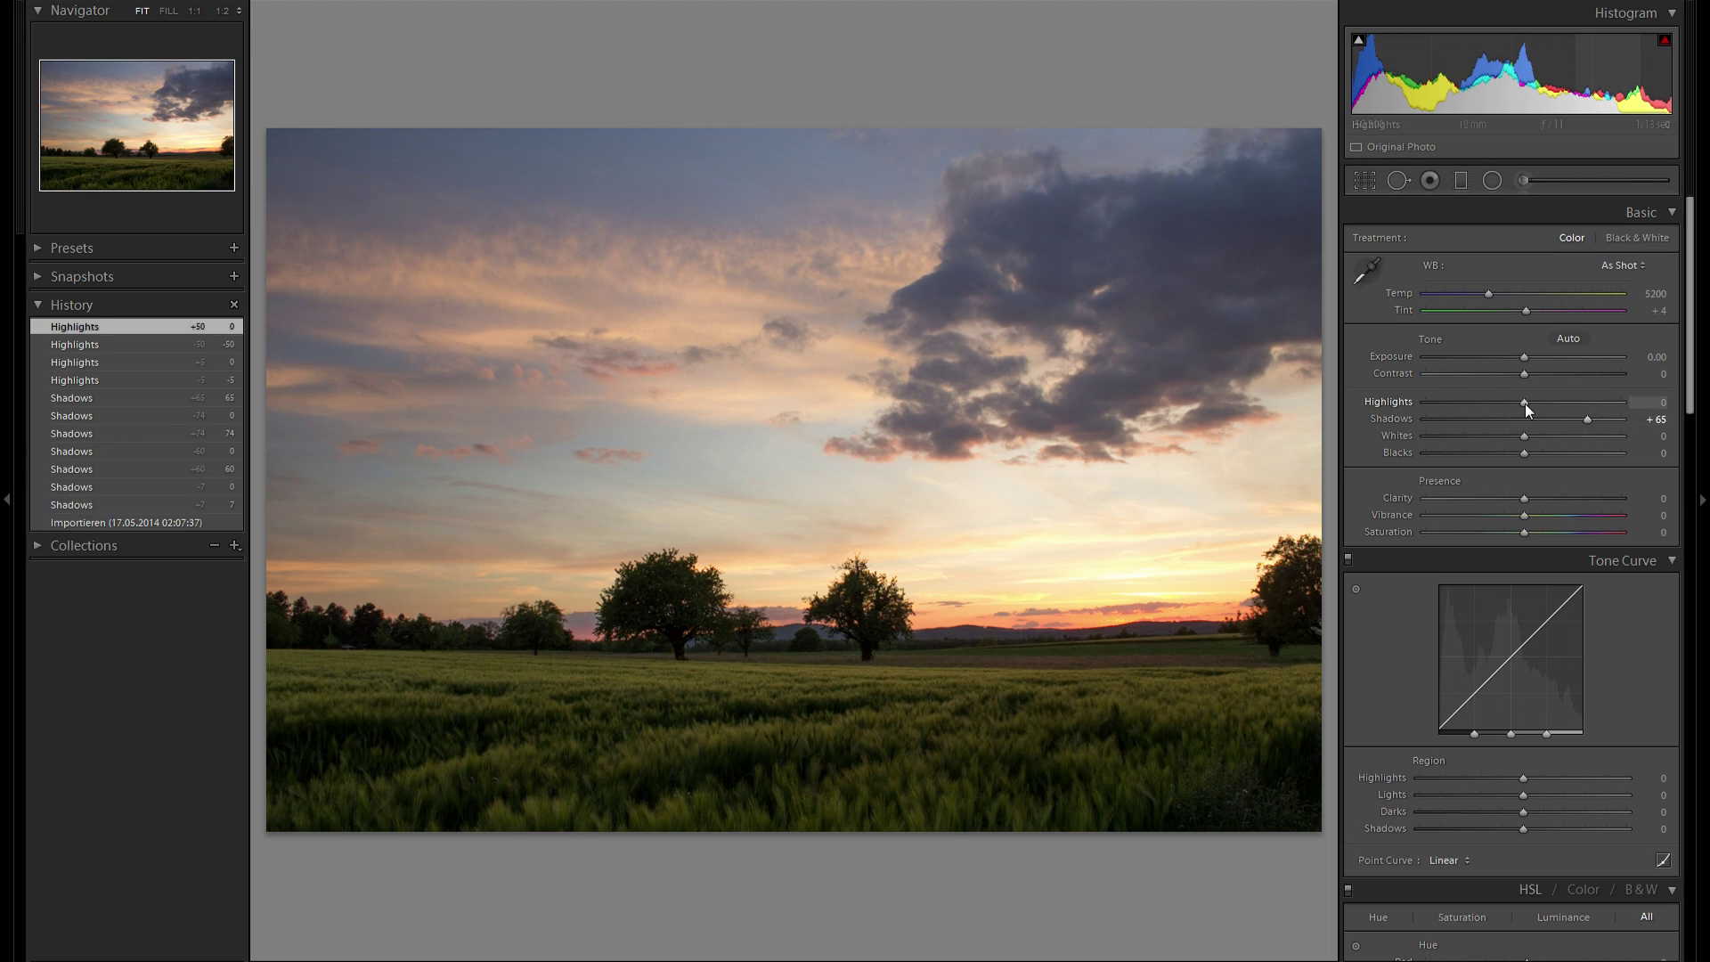
{"action": "left_click_drag", "start_coordinate": [1524, 402], "coordinate": [1478, 405]}
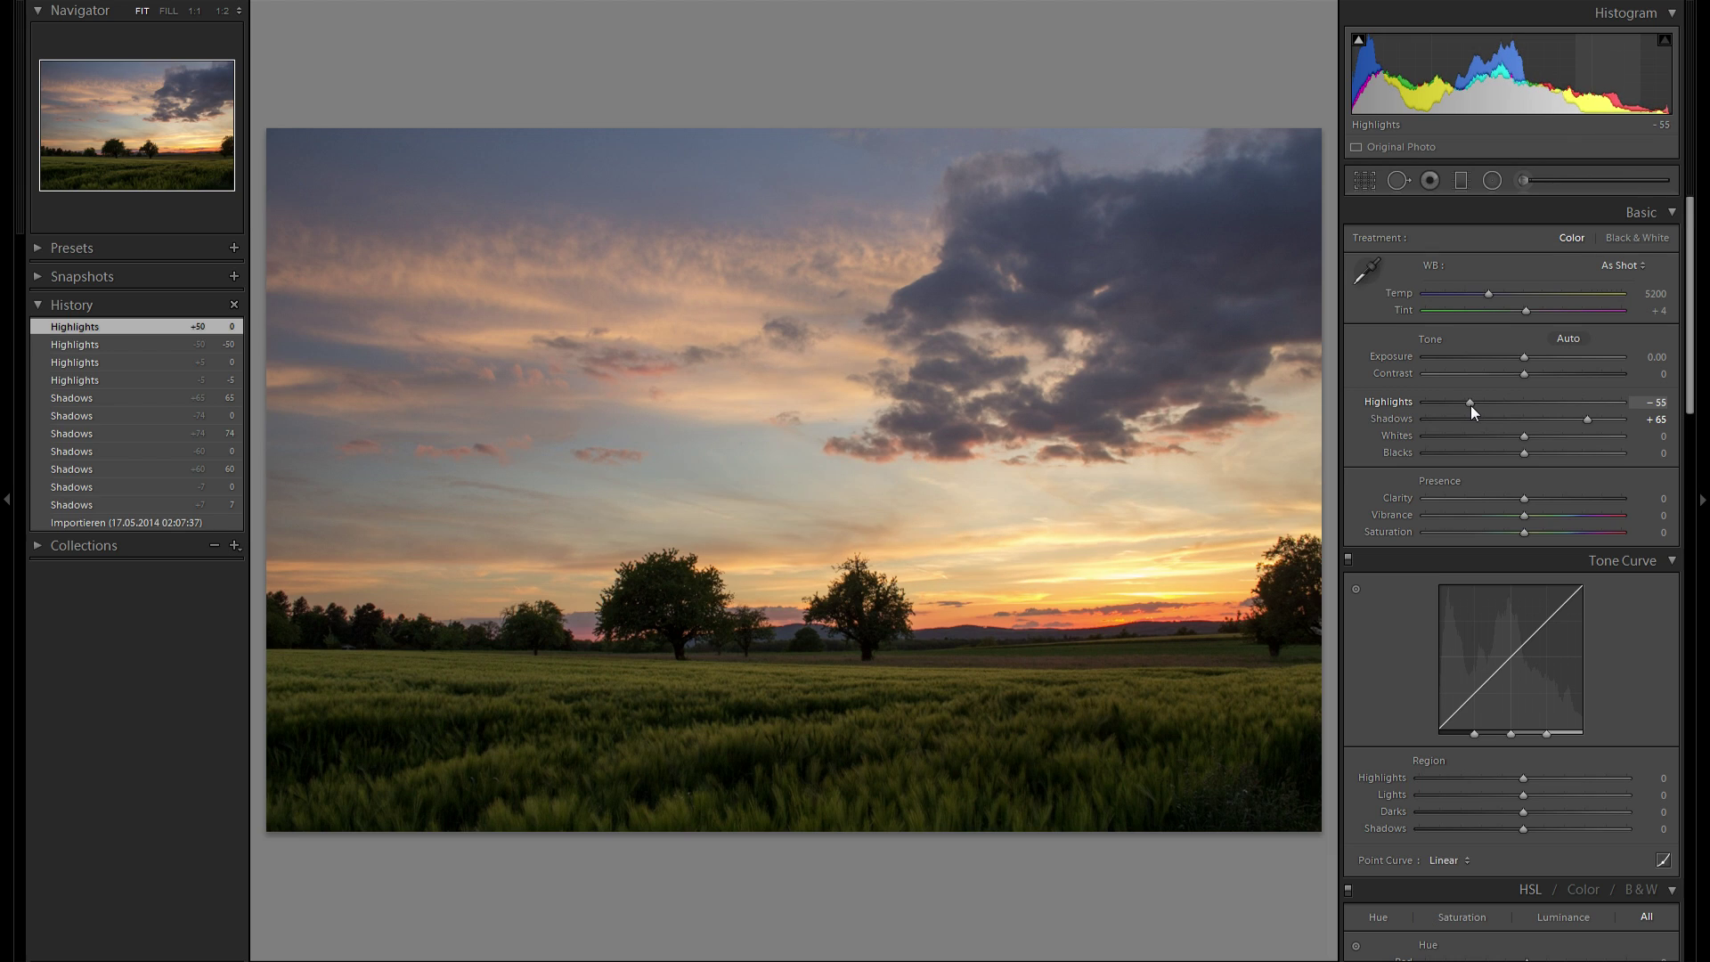
{"action": "left_click_drag", "start_coordinate": [1467, 405], "coordinate": [1468, 404]}
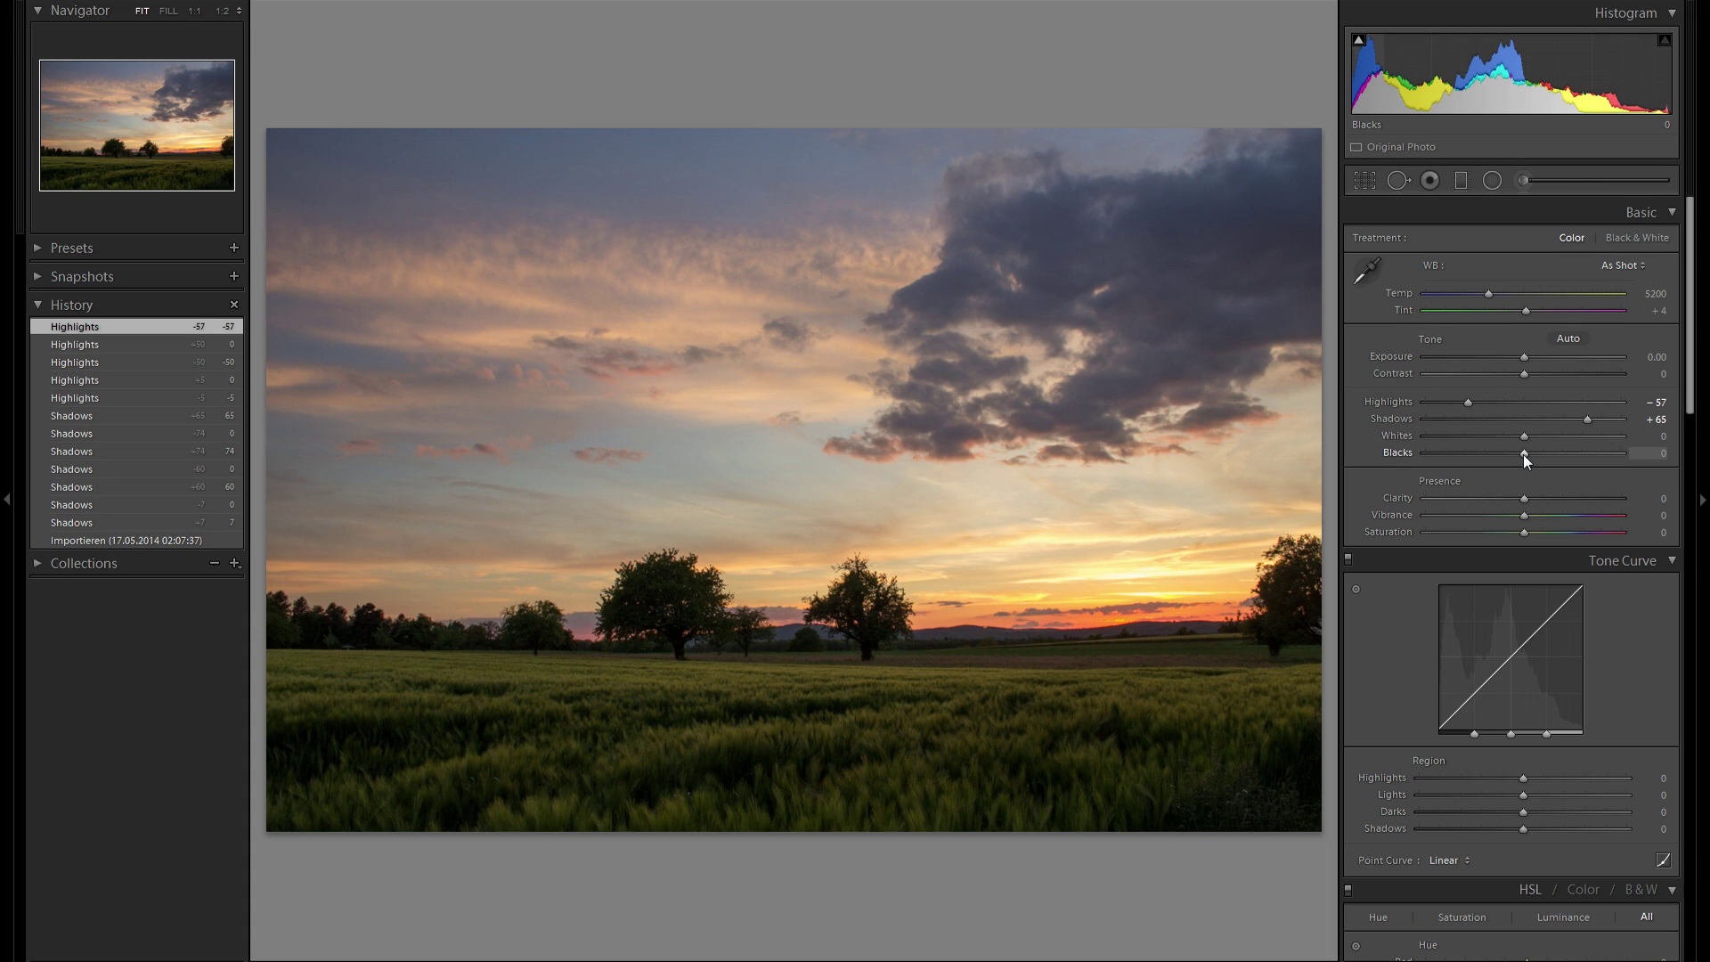
Set Blacks to +37 and lower Contrast to −22 in the basic tone settings
{"action": "left_click_drag", "start_coordinate": [1525, 456], "coordinate": [1557, 456]}
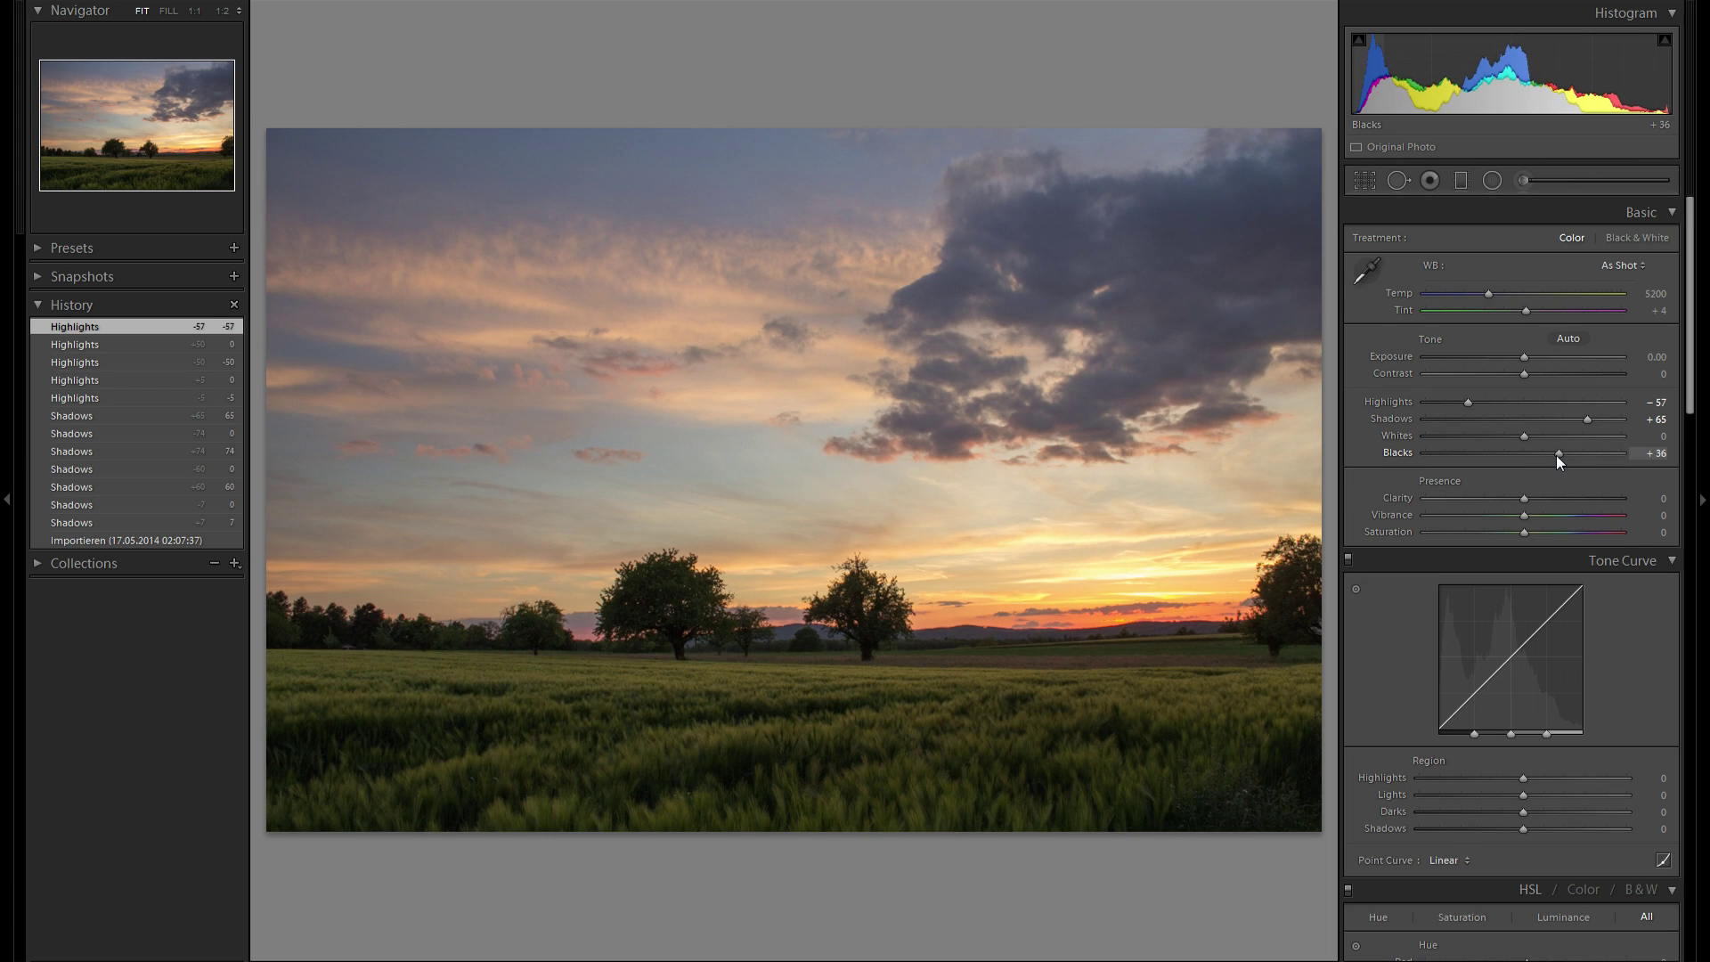
{"action": "left_click_drag", "start_coordinate": [1557, 456], "coordinate": [1556, 456]}
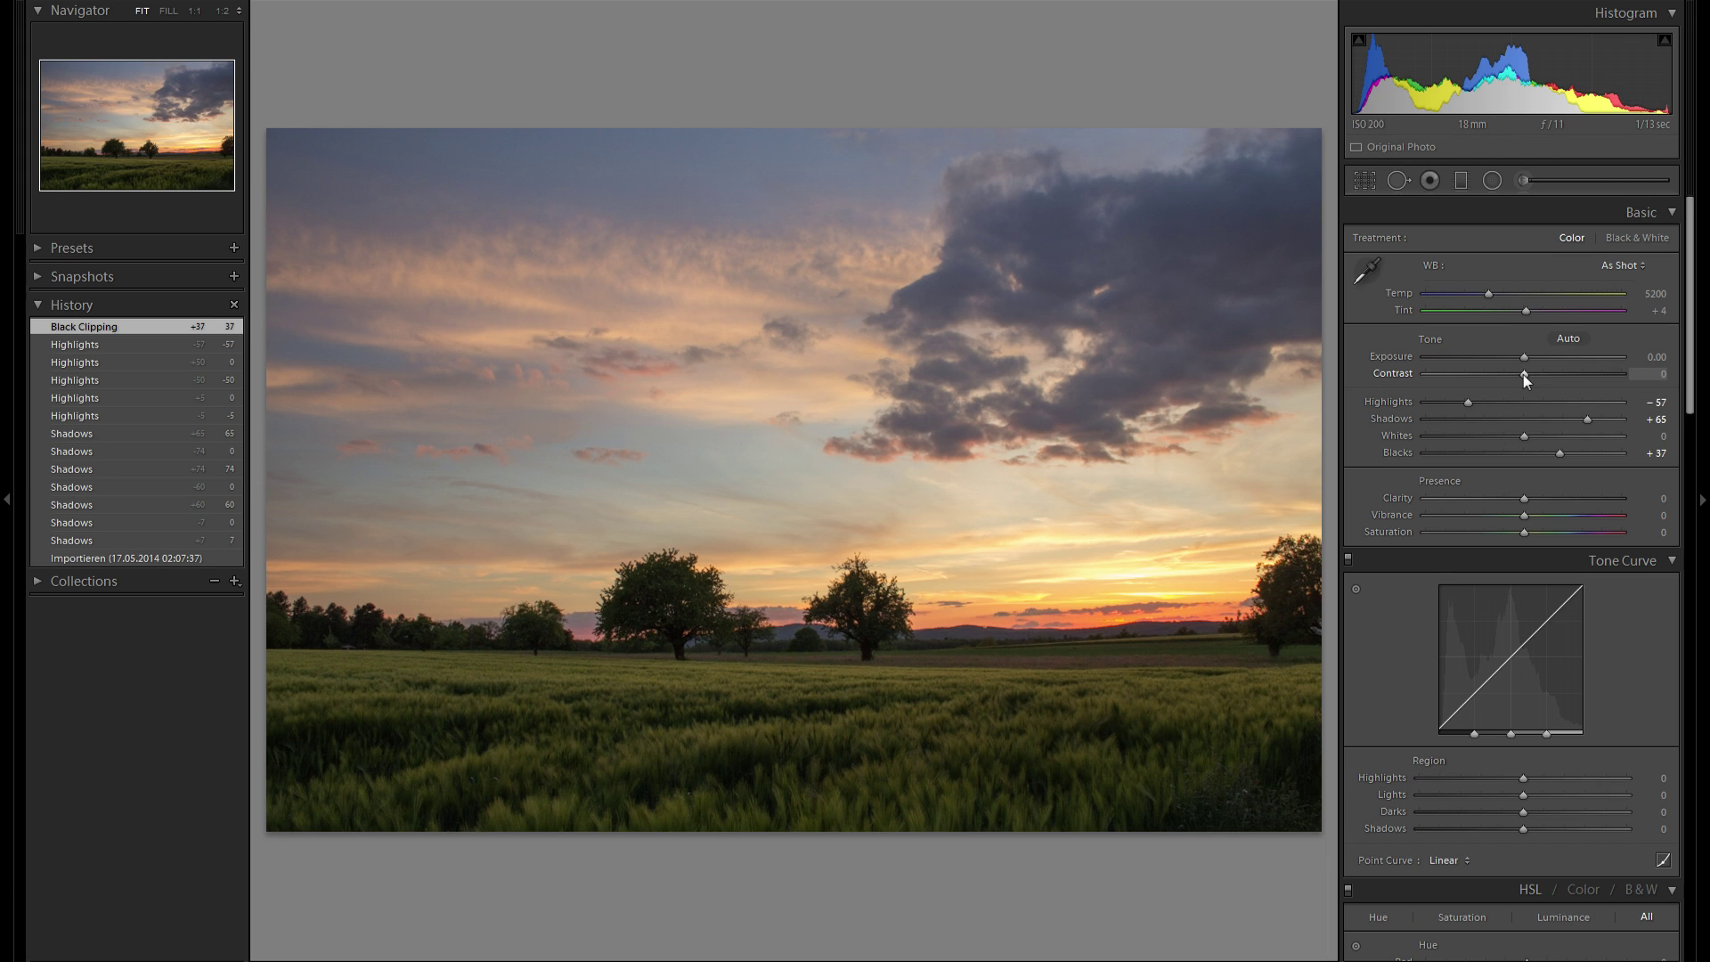
{"action": "mouse_move", "coordinate": [1526, 376]}
{"action": "left_mouse_down"}
{"action": "mouse_move", "coordinate": [1477, 378]}
{"action": "mouse_move", "coordinate": [1503, 376]}
{"action": "left_mouse_up"}
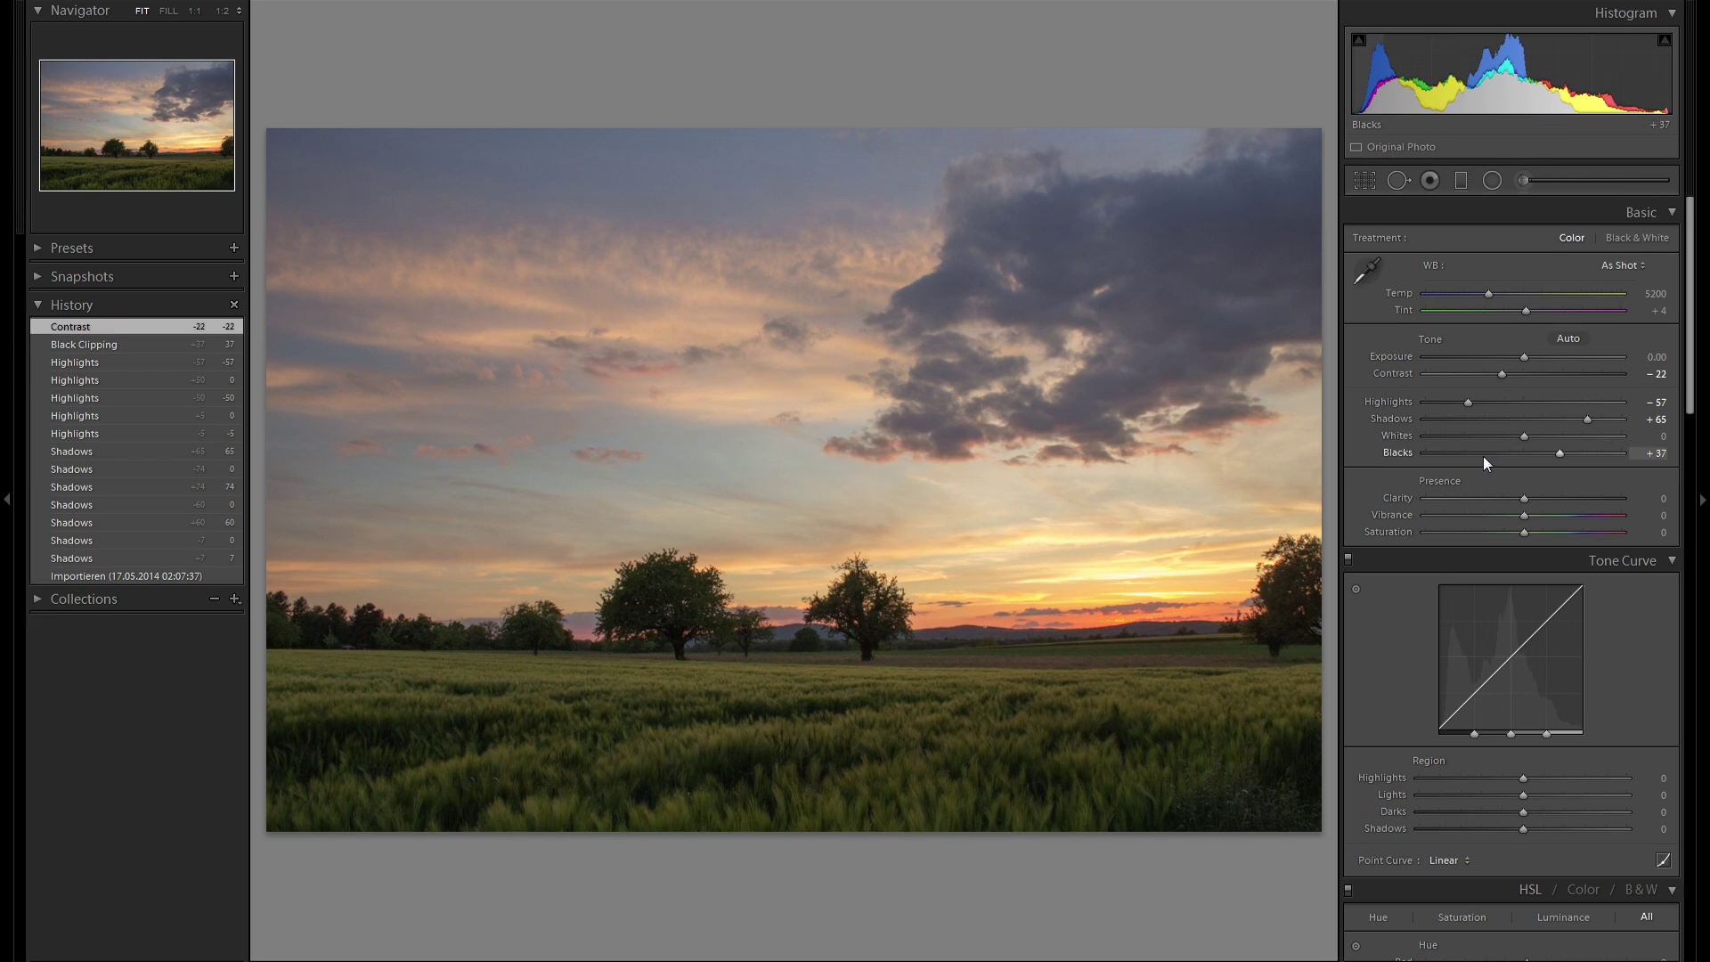
Set Whites to +10 and Clarity to −15, trying Clarity at +100 along the way
{"action": "mouse_move", "coordinate": [1521, 440]}
{"action": "left_mouse_down"}
{"action": "mouse_move", "coordinate": [1555, 438]}
{"action": "mouse_move", "coordinate": [1534, 438]}
{"action": "left_mouse_up"}
{"action": "key", "text": "alt"}
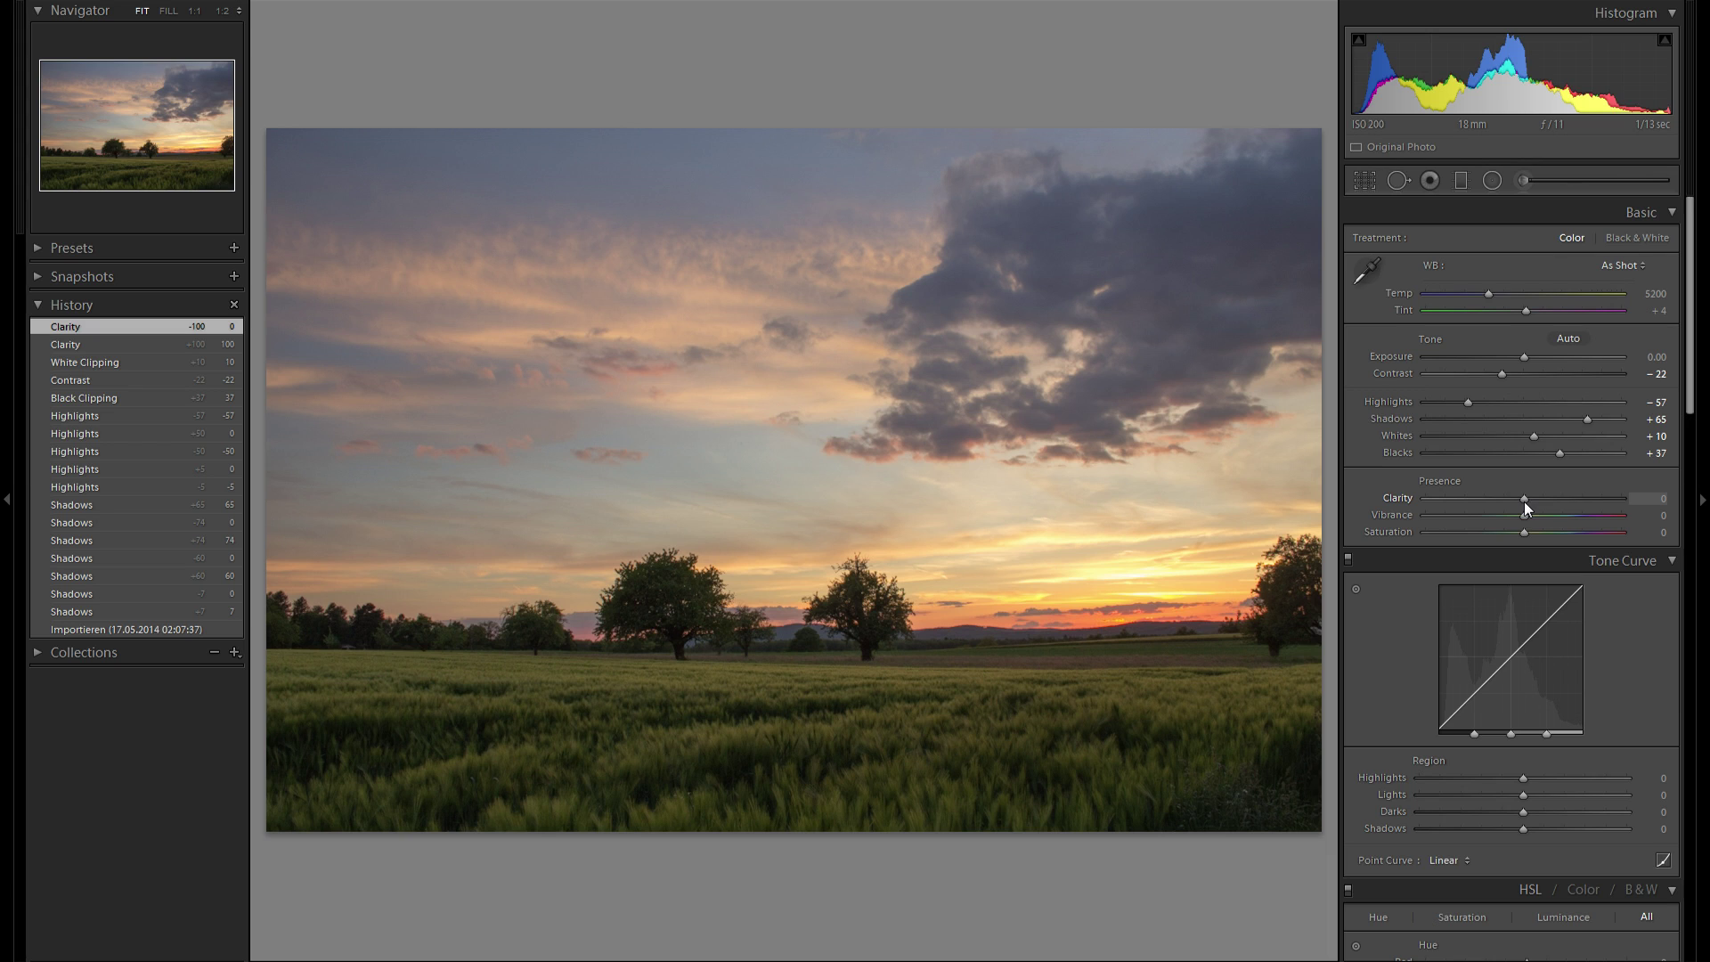
{"action": "left_click_drag", "start_coordinate": [1524, 500], "coordinate": [1672, 505]}
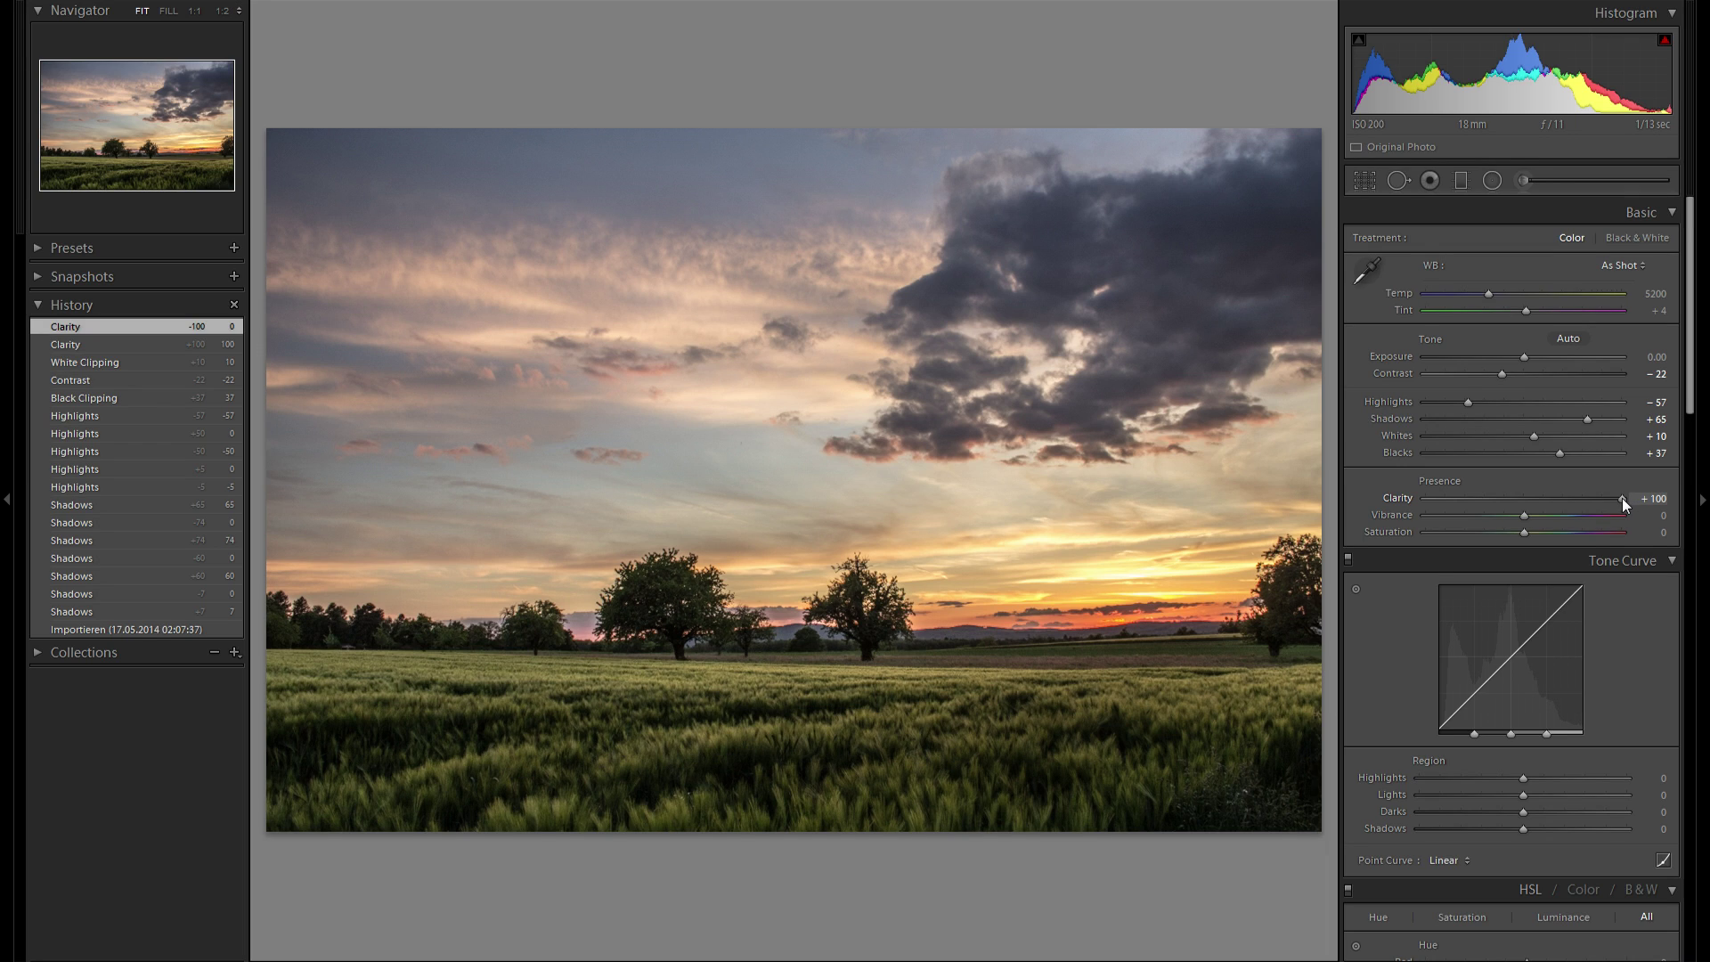
{"action": "left_click_drag", "start_coordinate": [1621, 503], "coordinate": [1510, 505]}
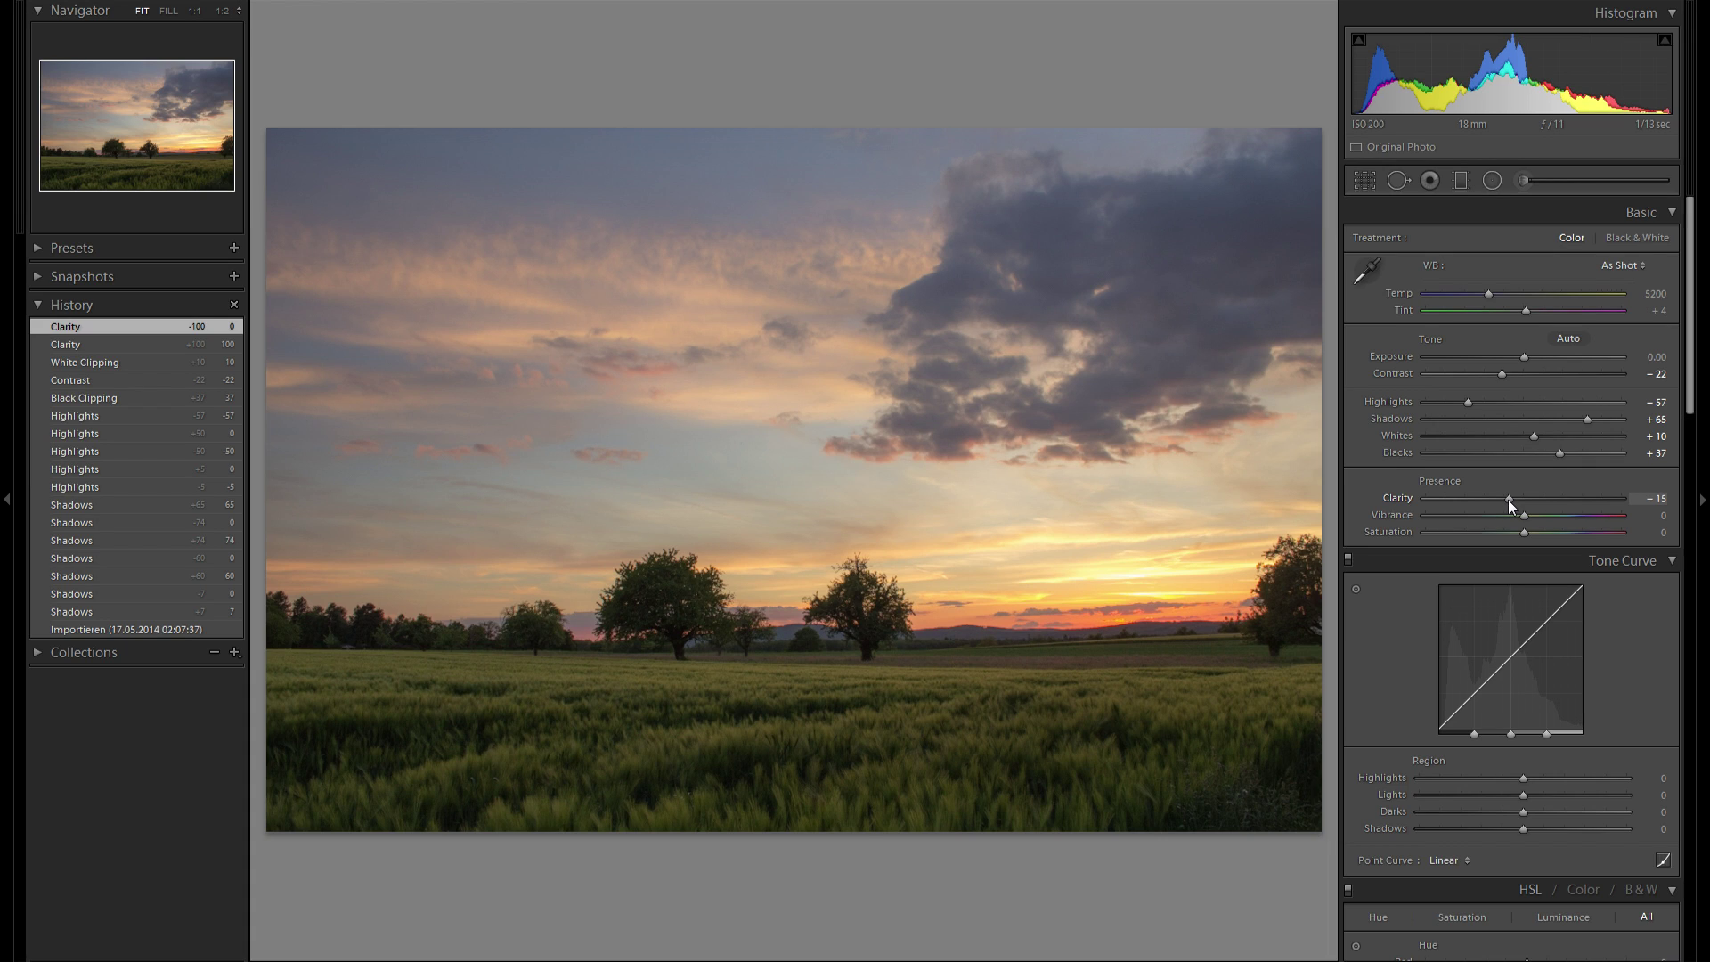
{"action": "left_click_drag", "start_coordinate": [1511, 505], "coordinate": [1511, 505]}
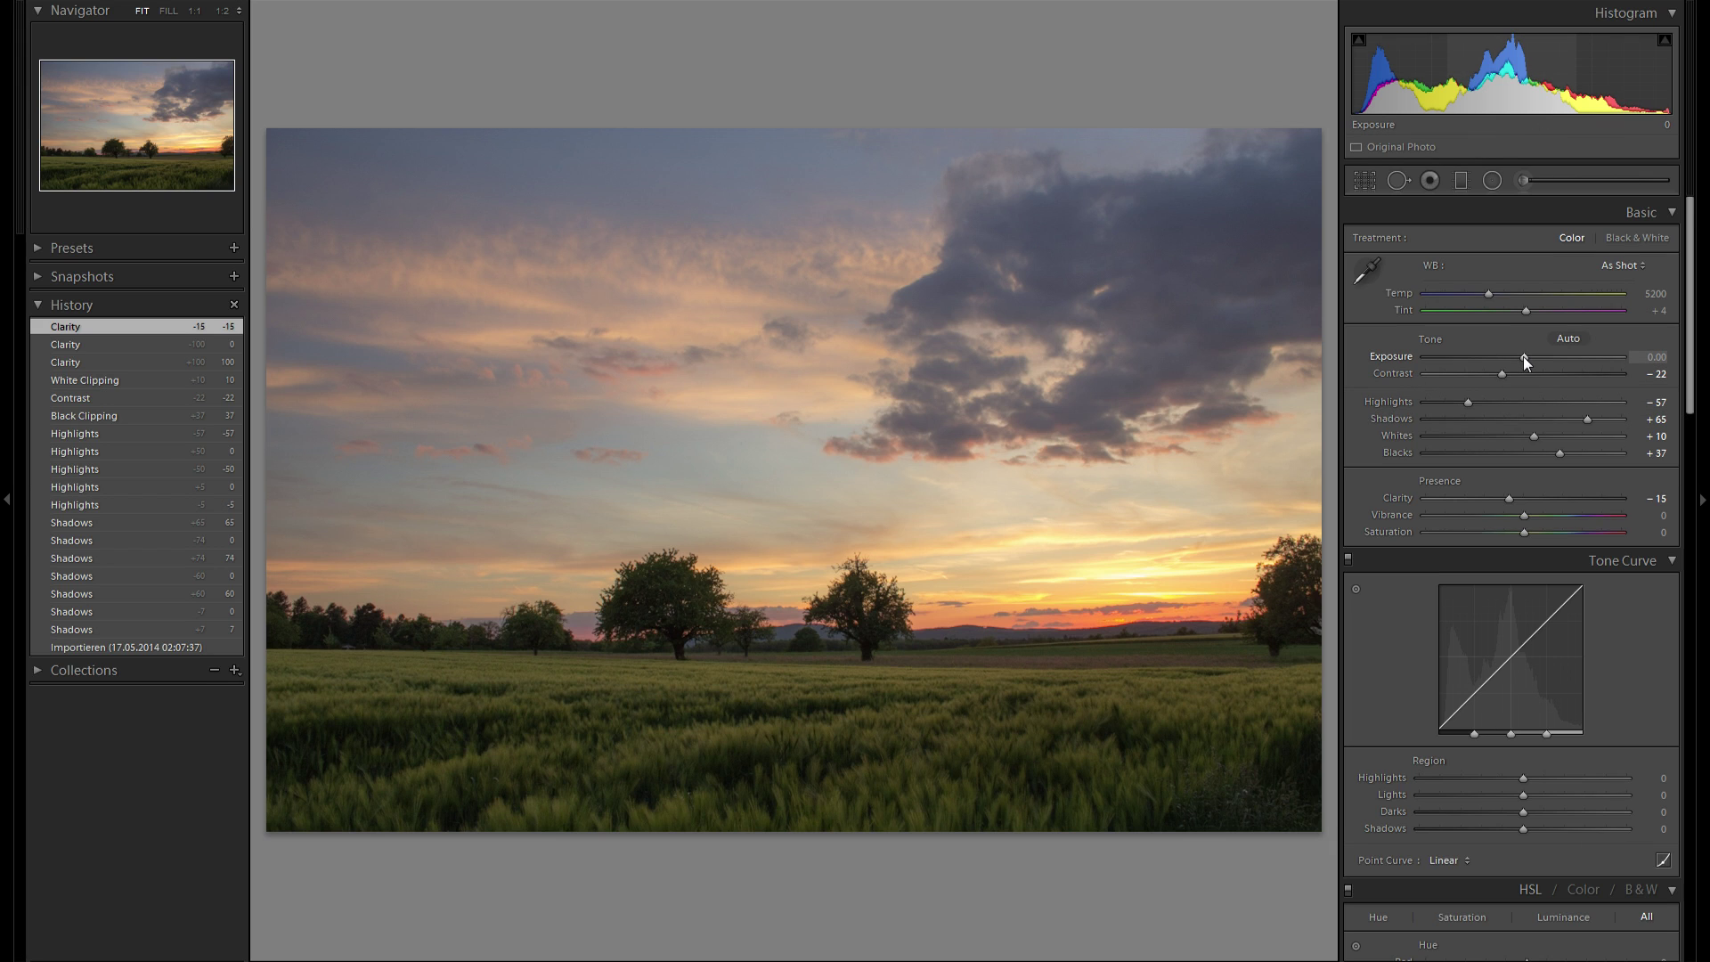
Raise the photo's Exposure to +0.29
{"action": "left_click_drag", "start_coordinate": [1524, 358], "coordinate": [1529, 358]}
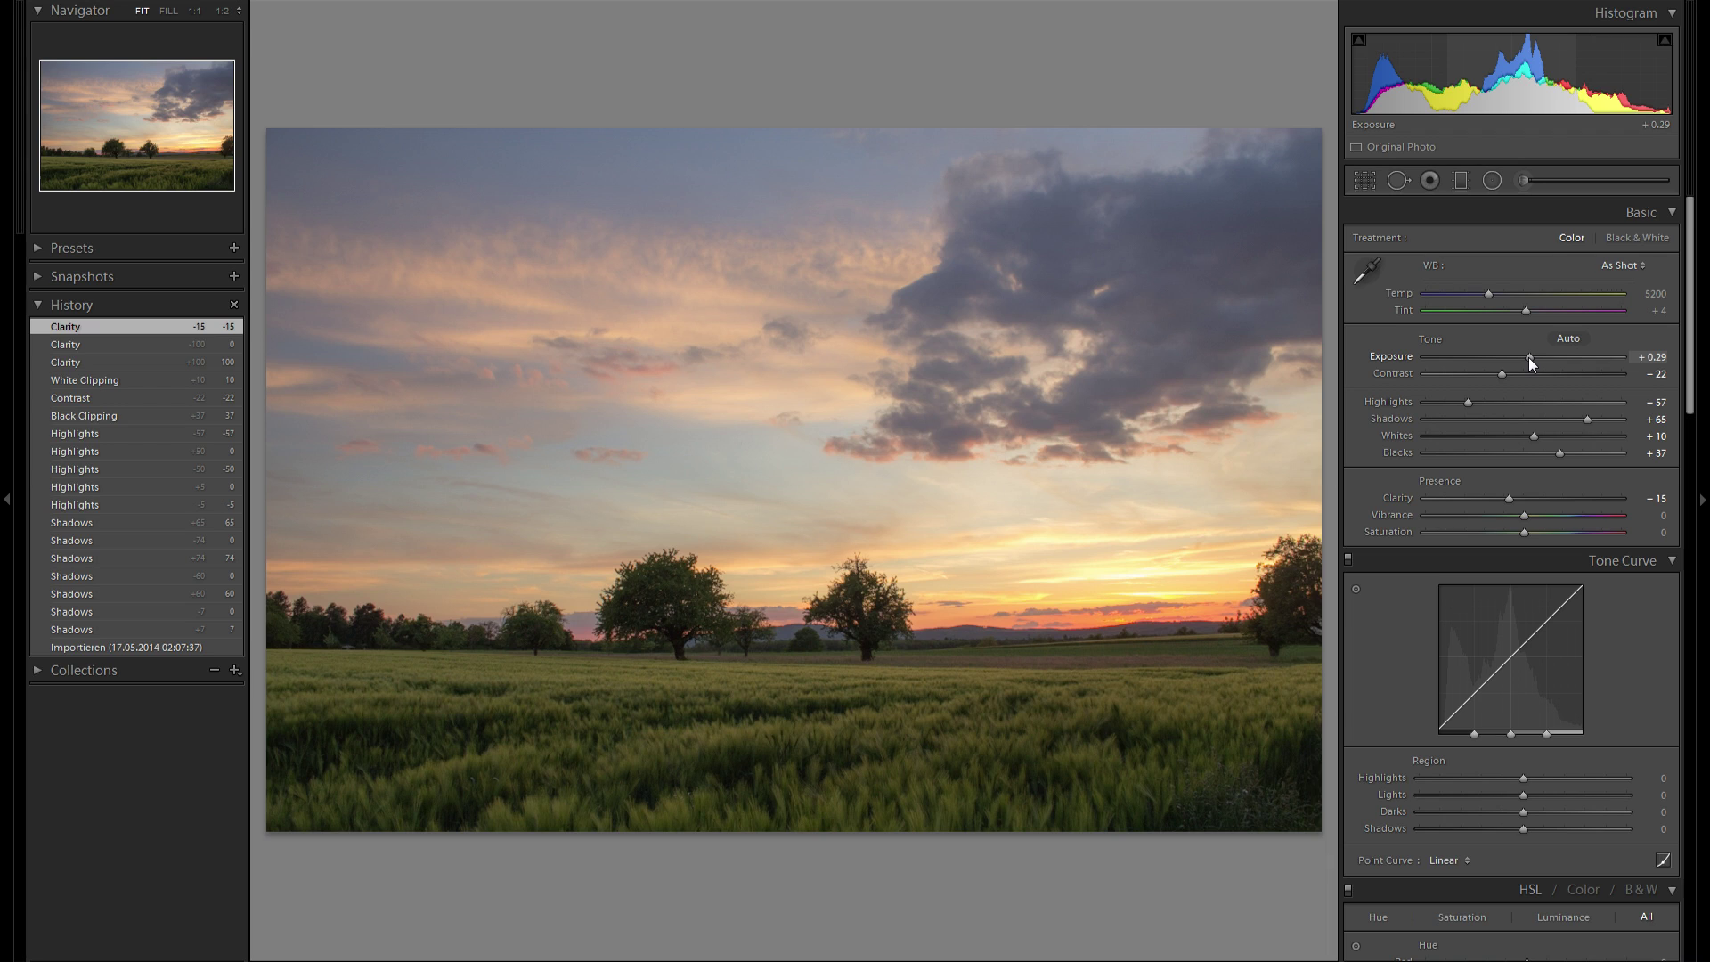
{"action": "left_click_drag", "start_coordinate": [1530, 358], "coordinate": [1531, 358]}
Set the tone curve's Highlights region to +66 and compare the photo against that region reset
{"action": "scroll", "coordinate": [1508, 436], "scroll_direction": "down", "scroll_amount": 3}
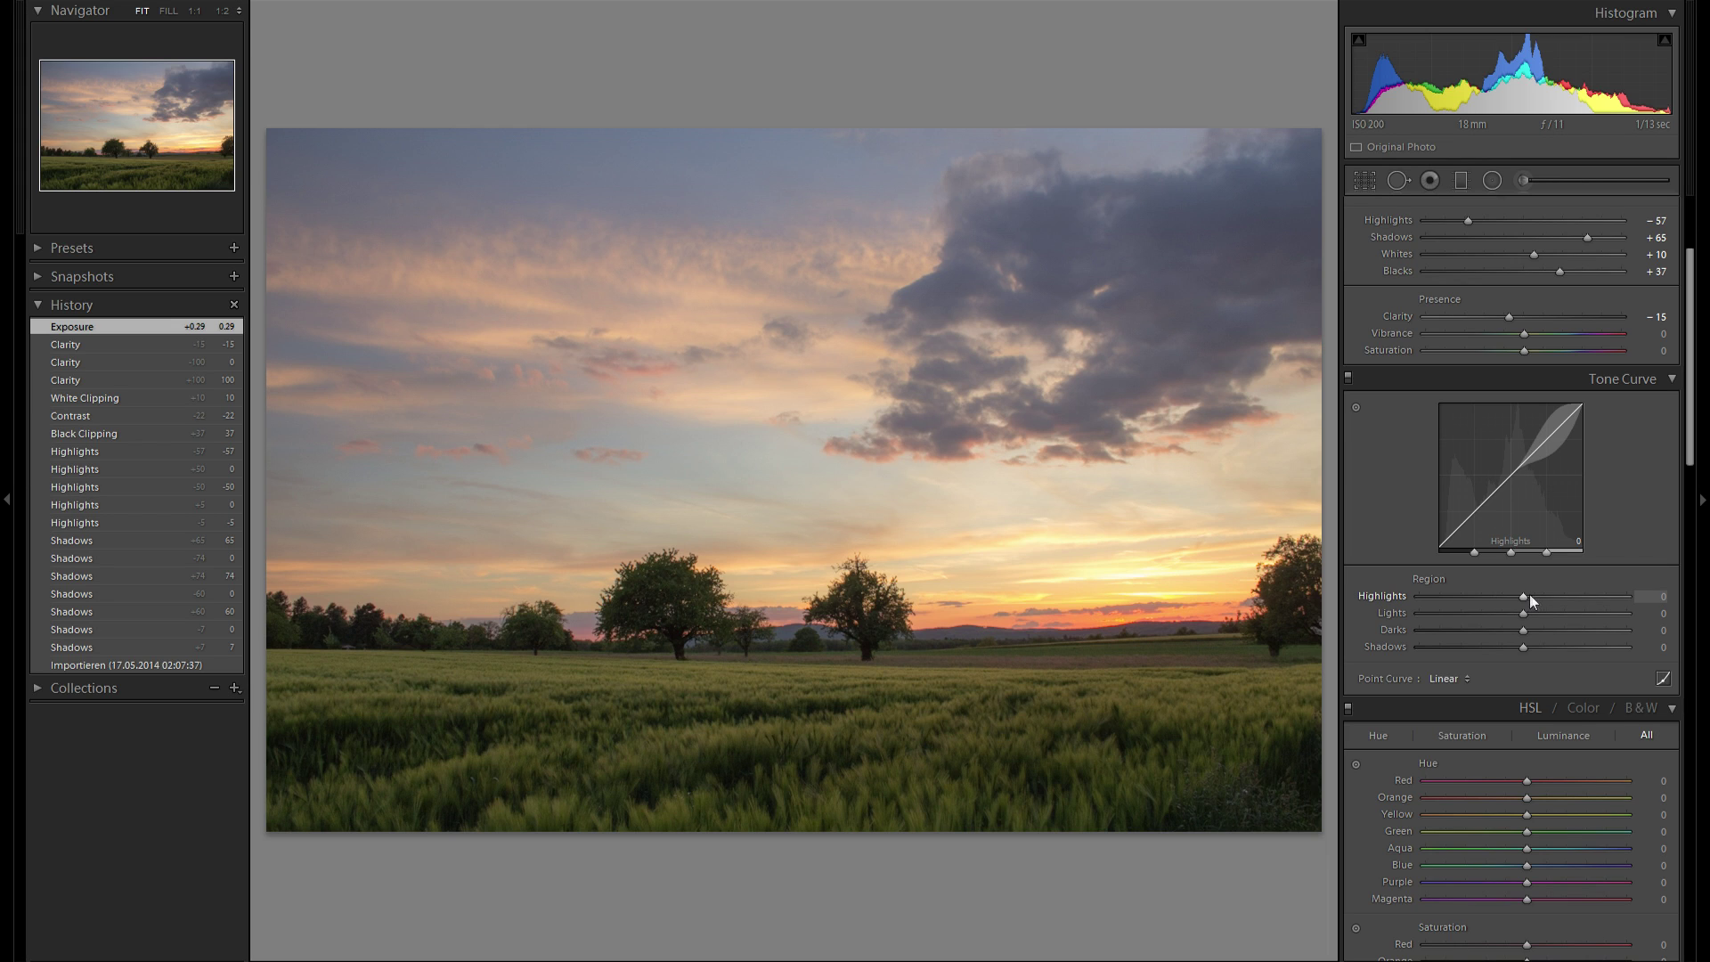
{"action": "left_click_drag", "start_coordinate": [1527, 595], "coordinate": [1580, 596]}
{"action": "scroll", "coordinate": [1370, 453], "scroll_direction": "up", "scroll_amount": 3}
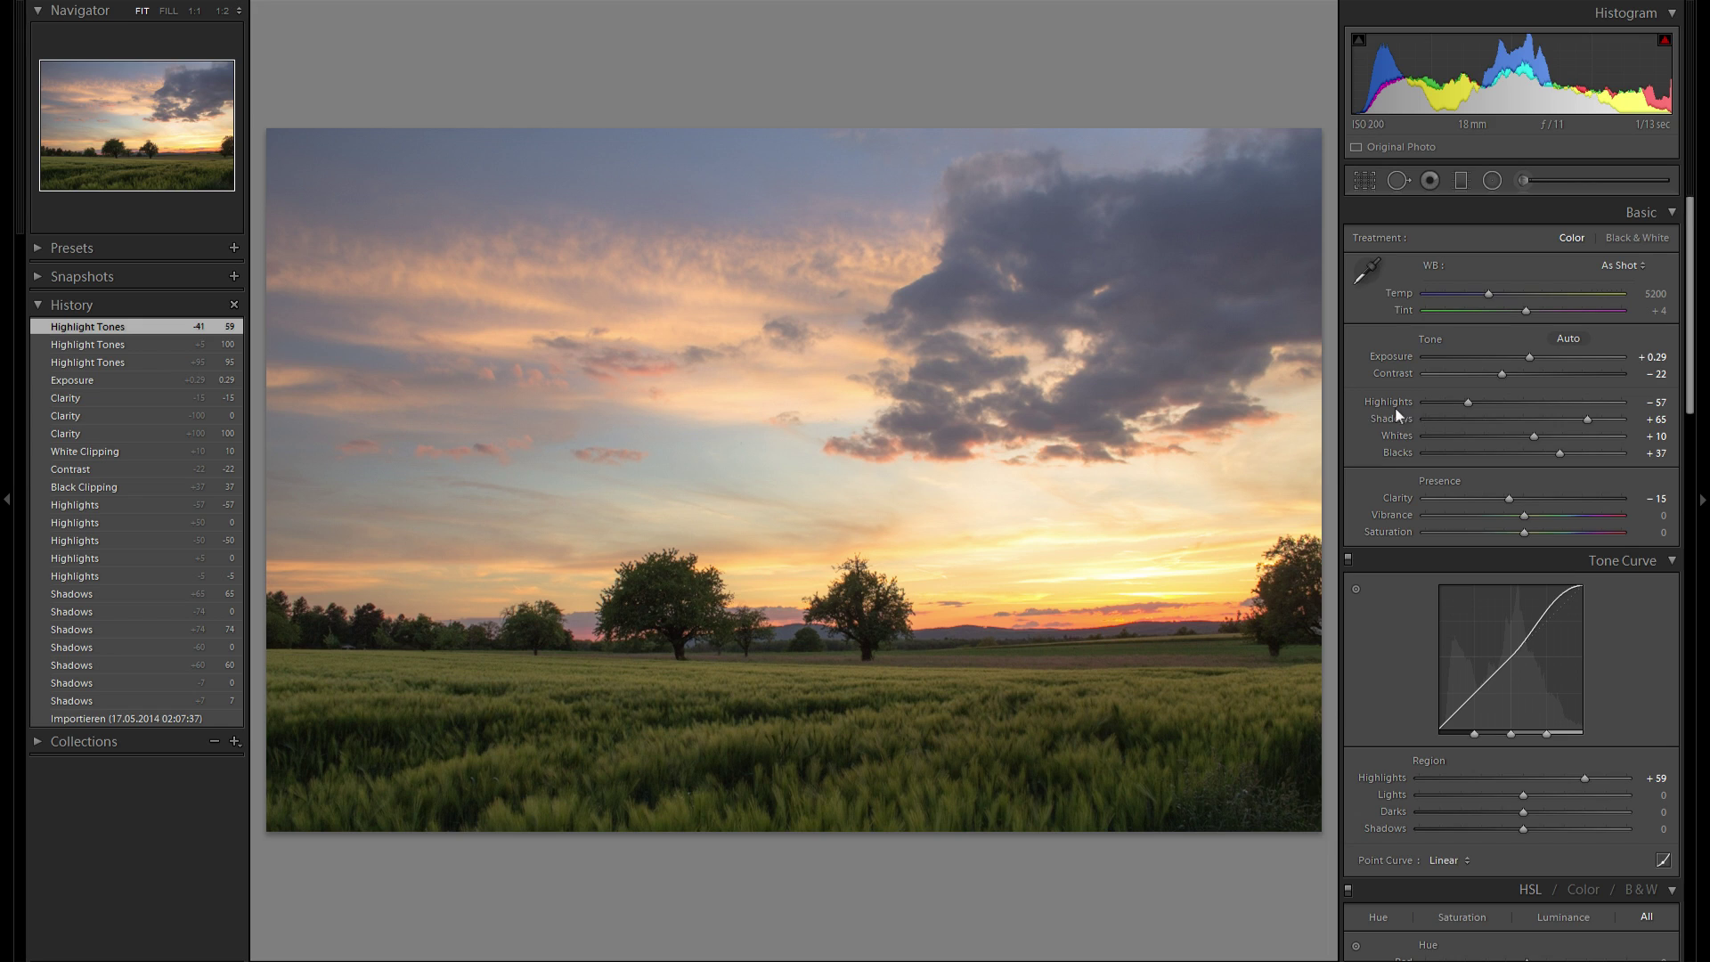
{"action": "scroll", "coordinate": [1584, 575], "scroll_direction": "down", "scroll_amount": 3}
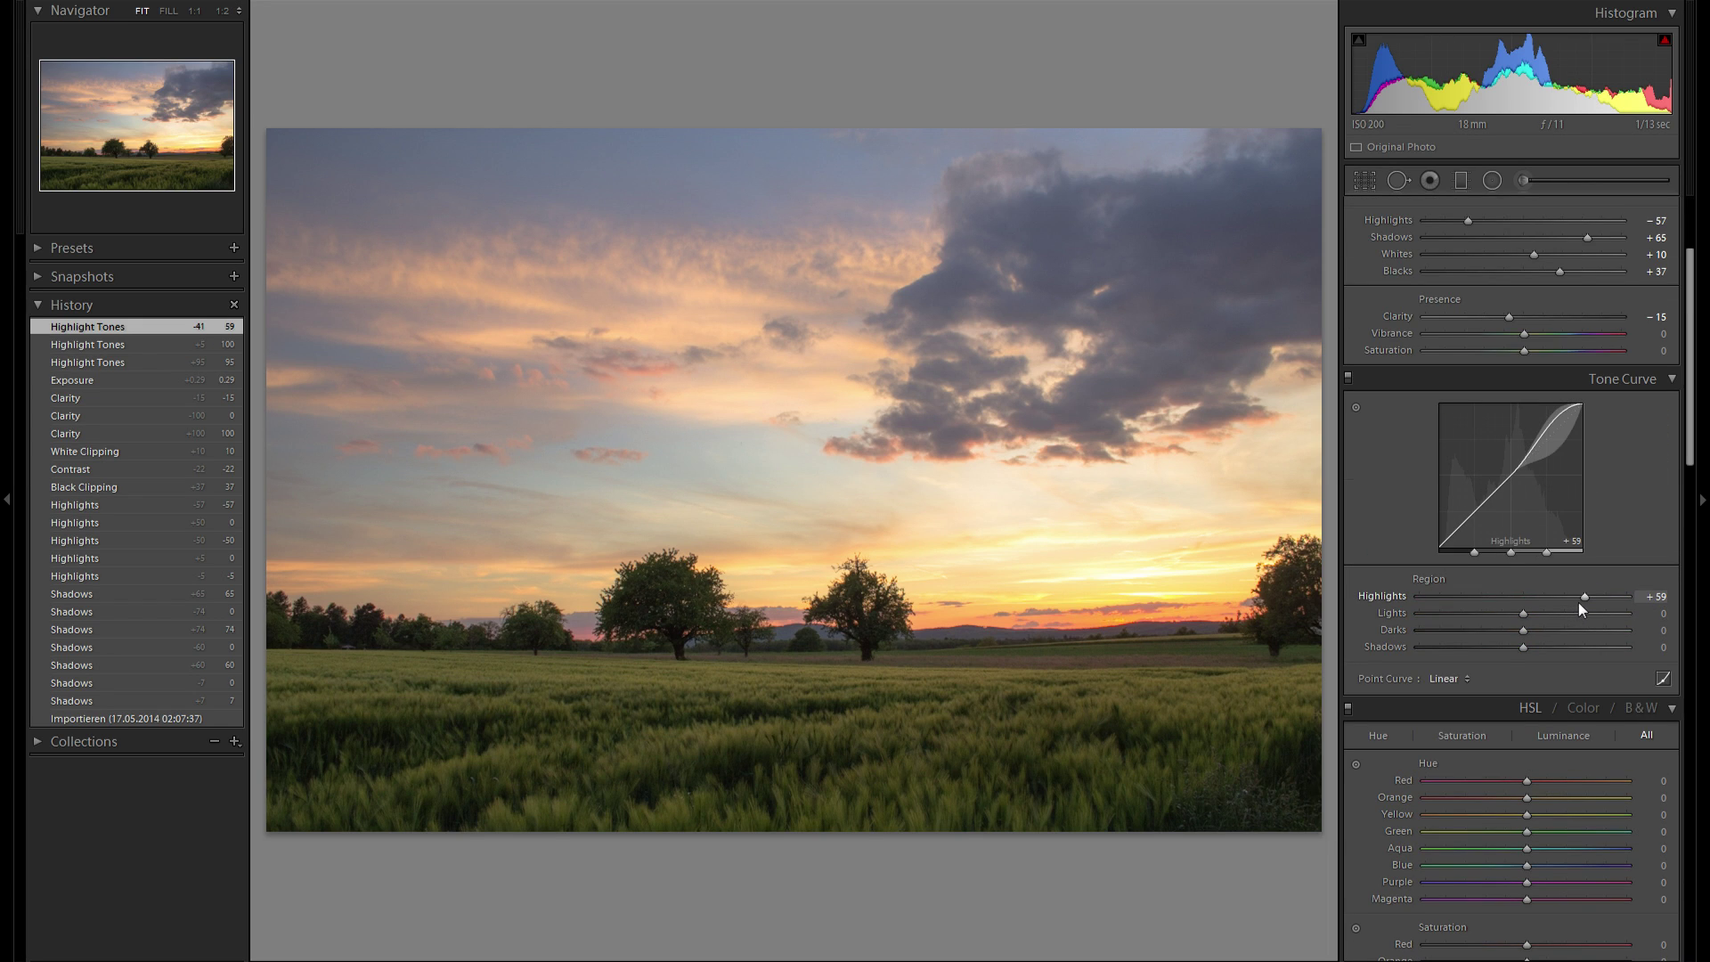
{"action": "scroll", "coordinate": [1579, 602], "scroll_direction": "up", "scroll_amount": 3}
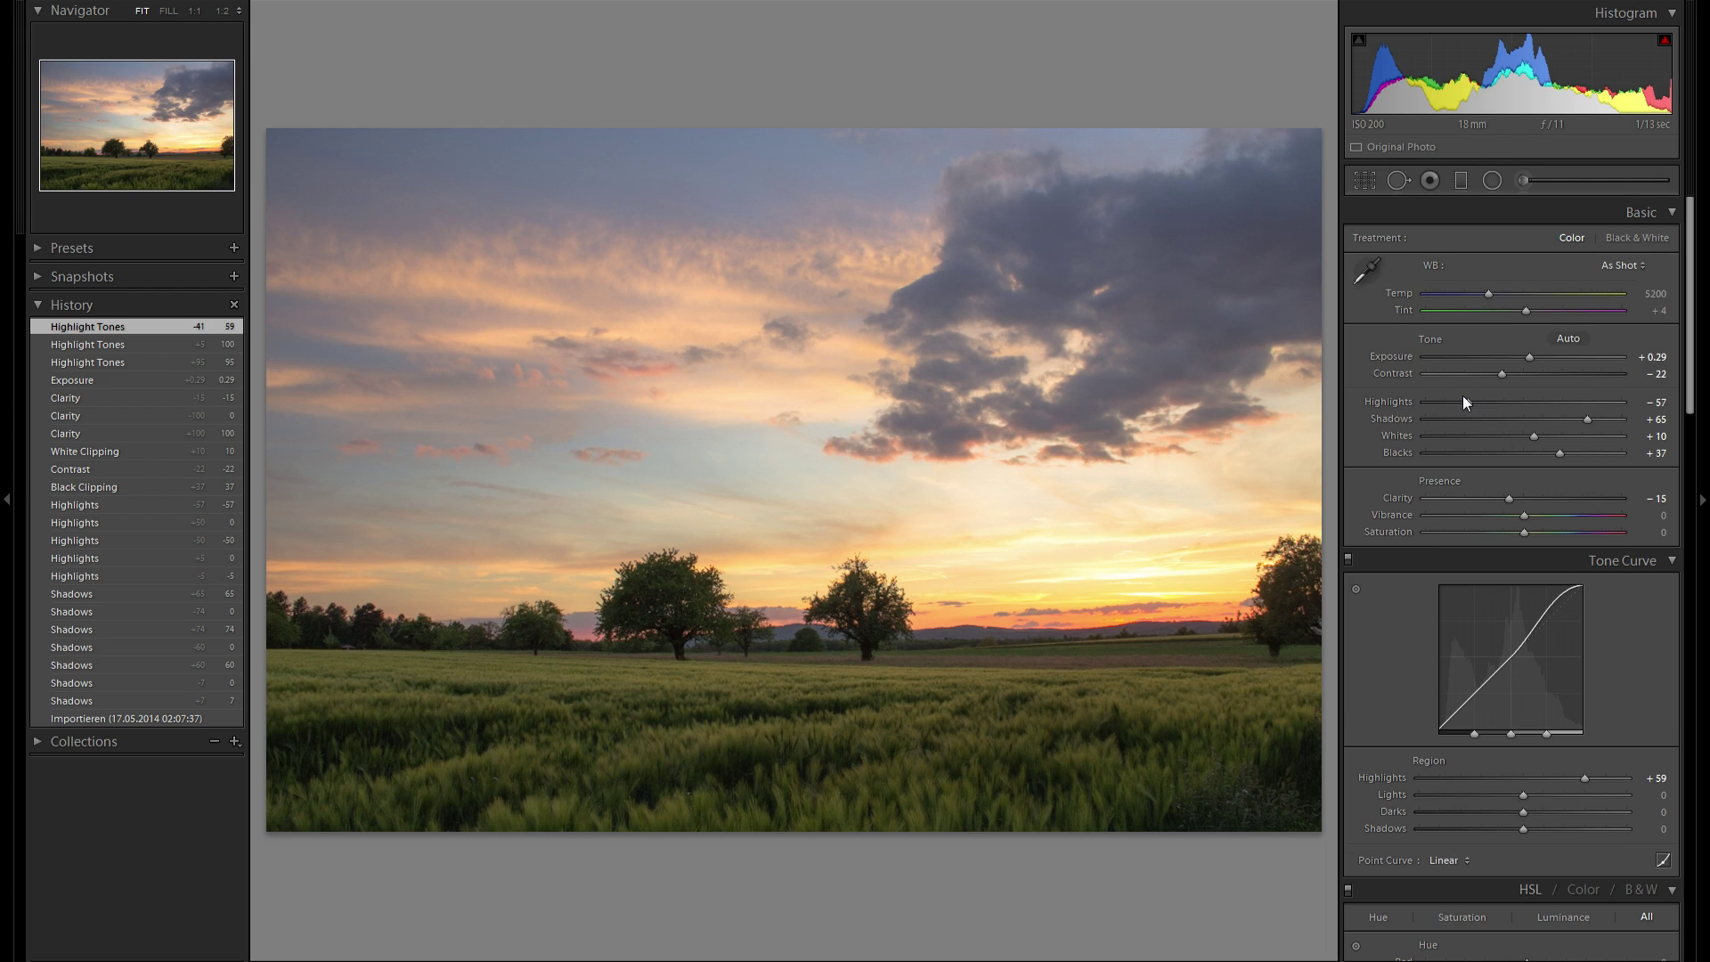
{"action": "scroll", "coordinate": [1462, 395], "scroll_direction": "down", "scroll_amount": 2}
{"action": "left_click_drag", "start_coordinate": [1564, 606], "coordinate": [1594, 606]}
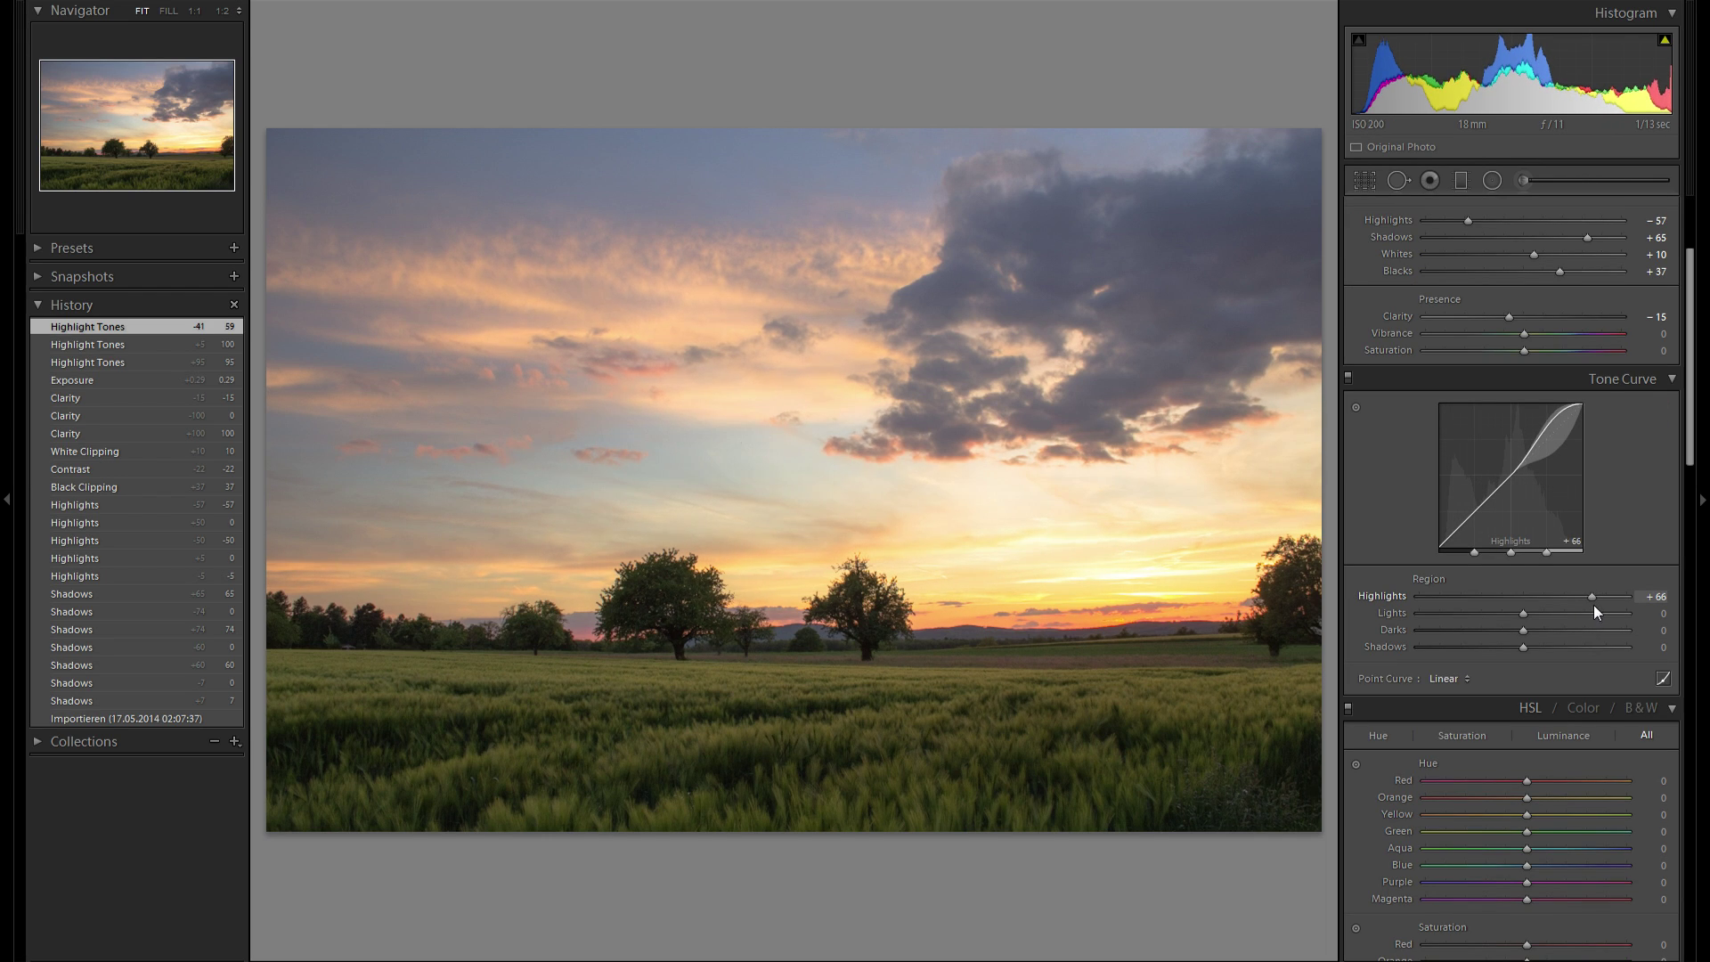
{"action": "double_click", "coordinate": [1384, 595]}
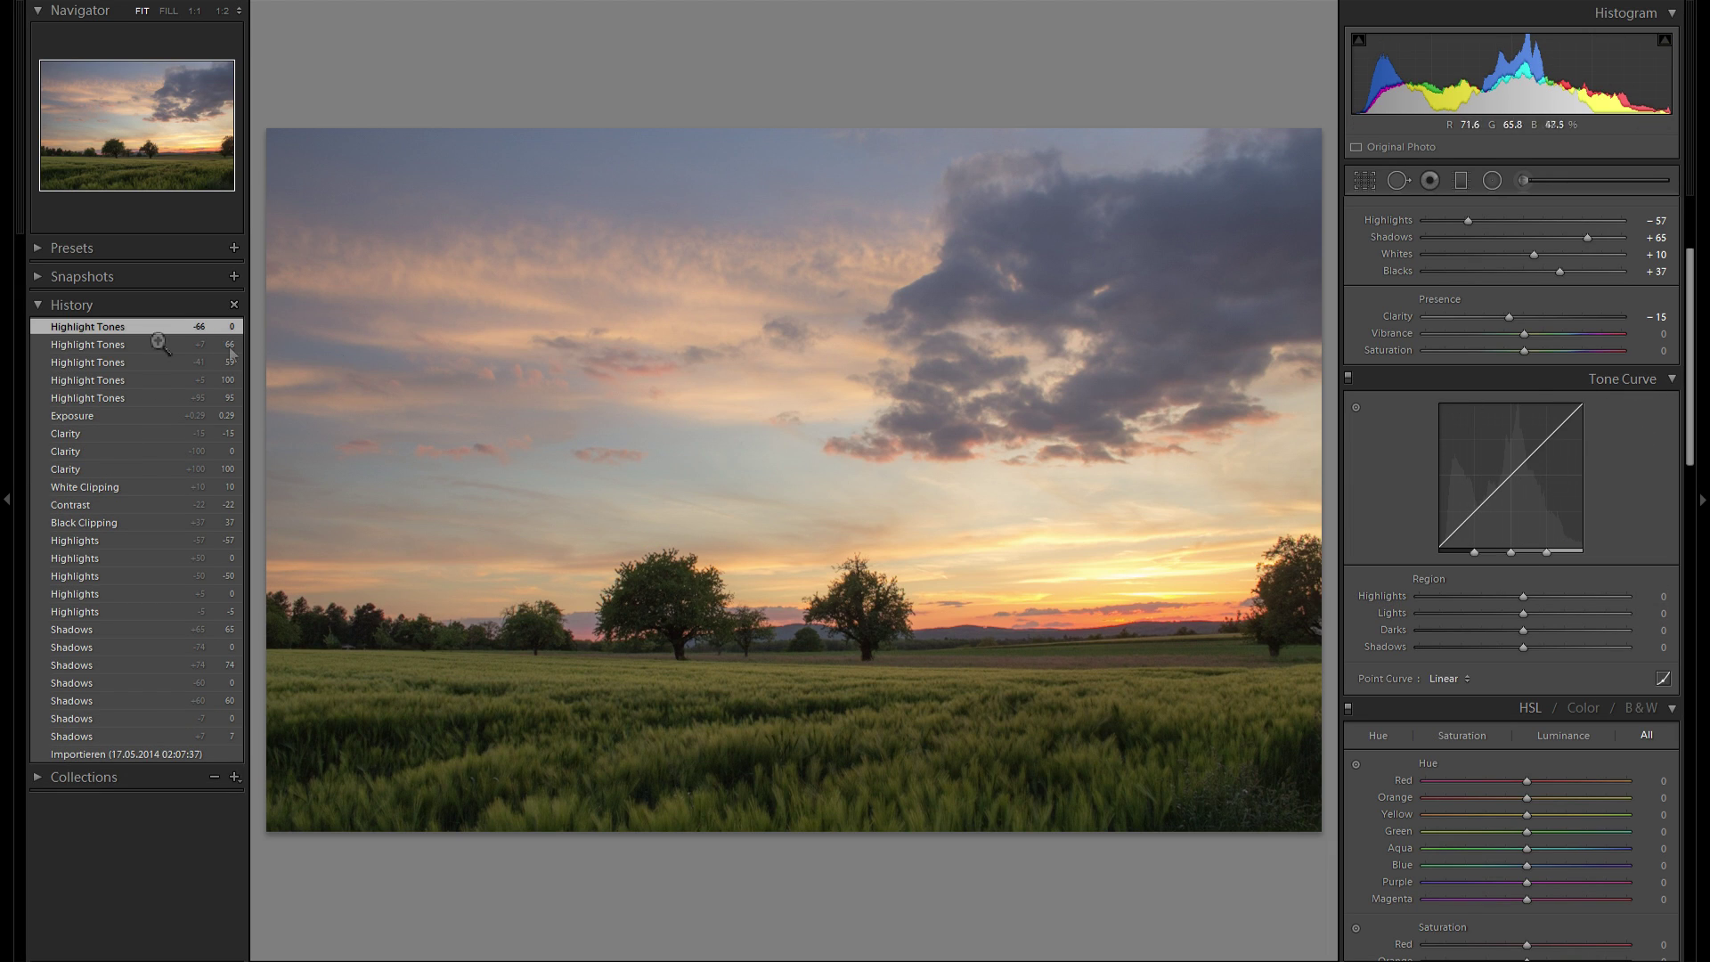
{"action": "left_click", "coordinate": [125, 345]}
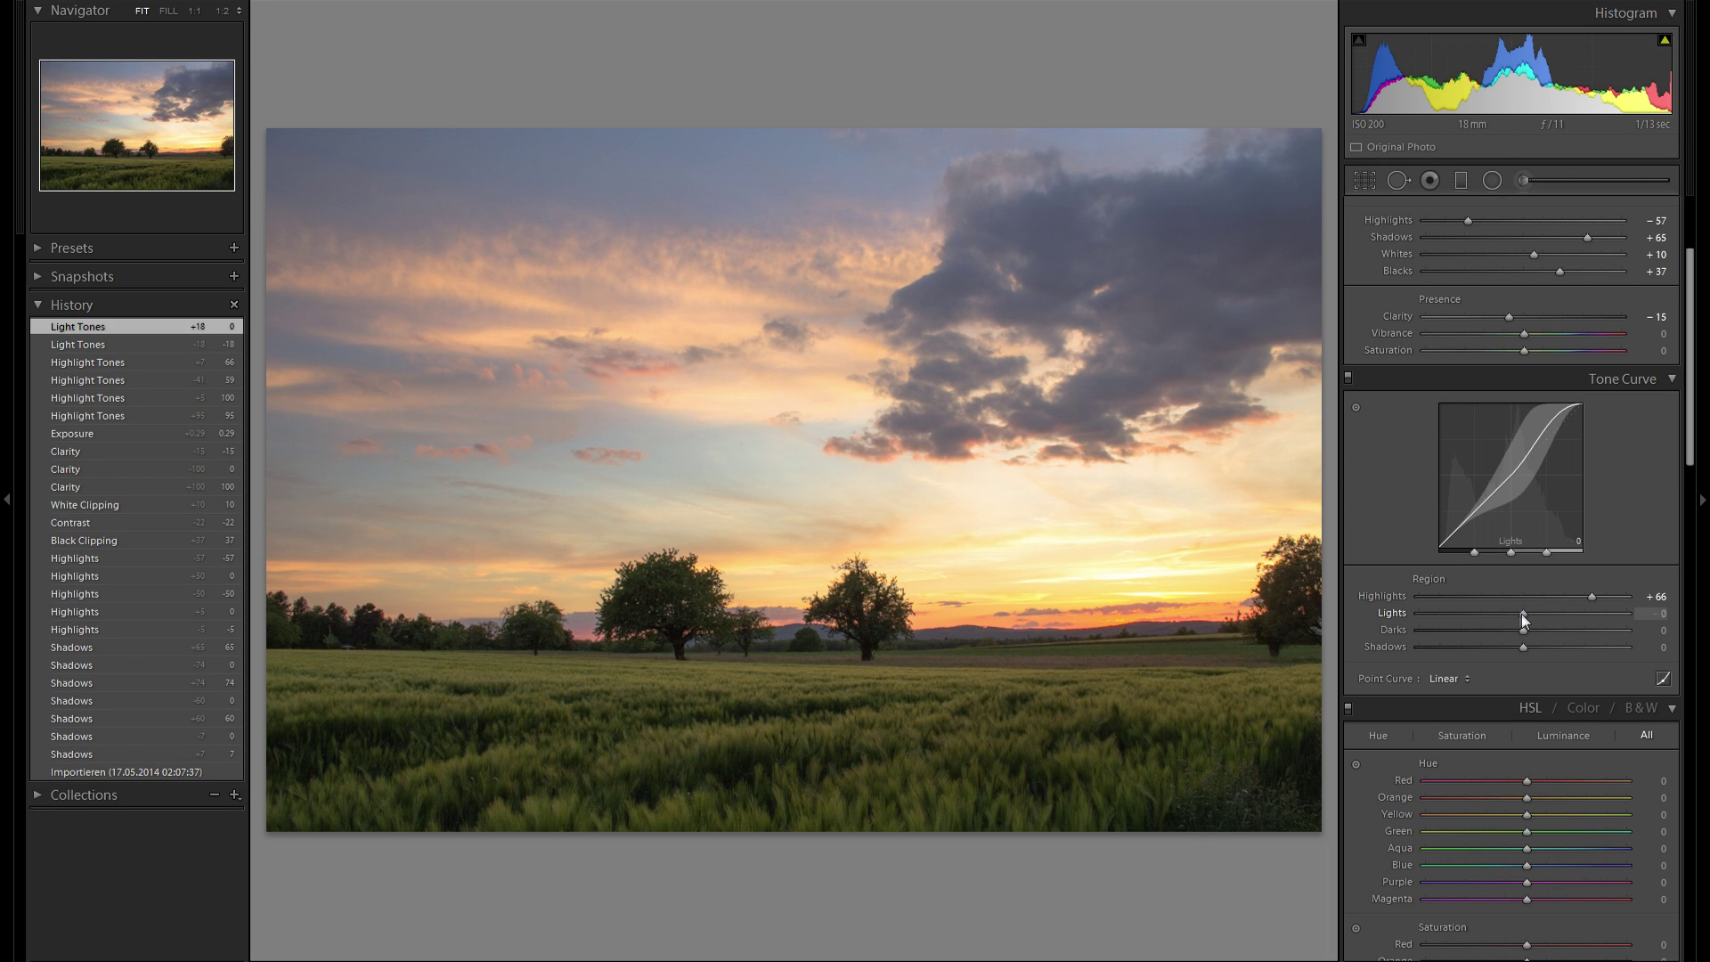
Set the tone curve's Lights region to −16 and its Darks region to +38, trying strongly lowered Darks at −64
{"action": "left_click_drag", "start_coordinate": [1522, 613], "coordinate": [1560, 636]}
{"action": "scroll", "coordinate": [1514, 312], "scroll_direction": "up", "scroll_amount": 2}
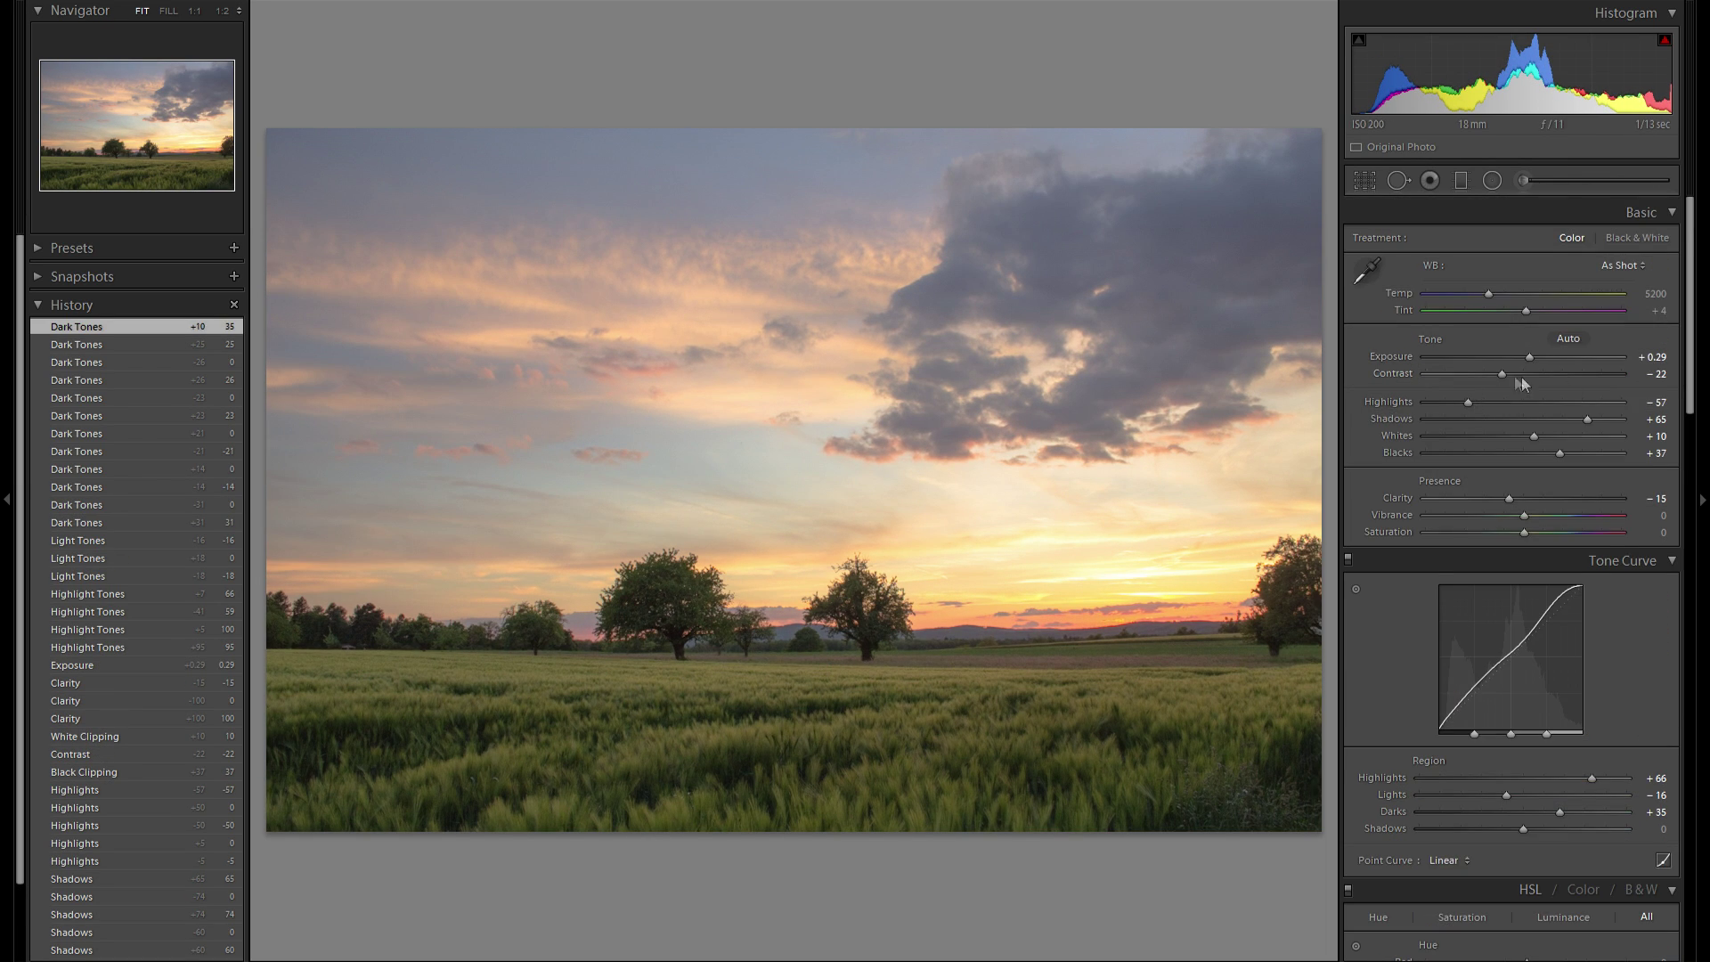
{"action": "scroll", "coordinate": [1525, 378], "scroll_direction": "down", "scroll_amount": 4}
{"action": "left_click_drag", "start_coordinate": [1561, 450], "coordinate": [1456, 453]}
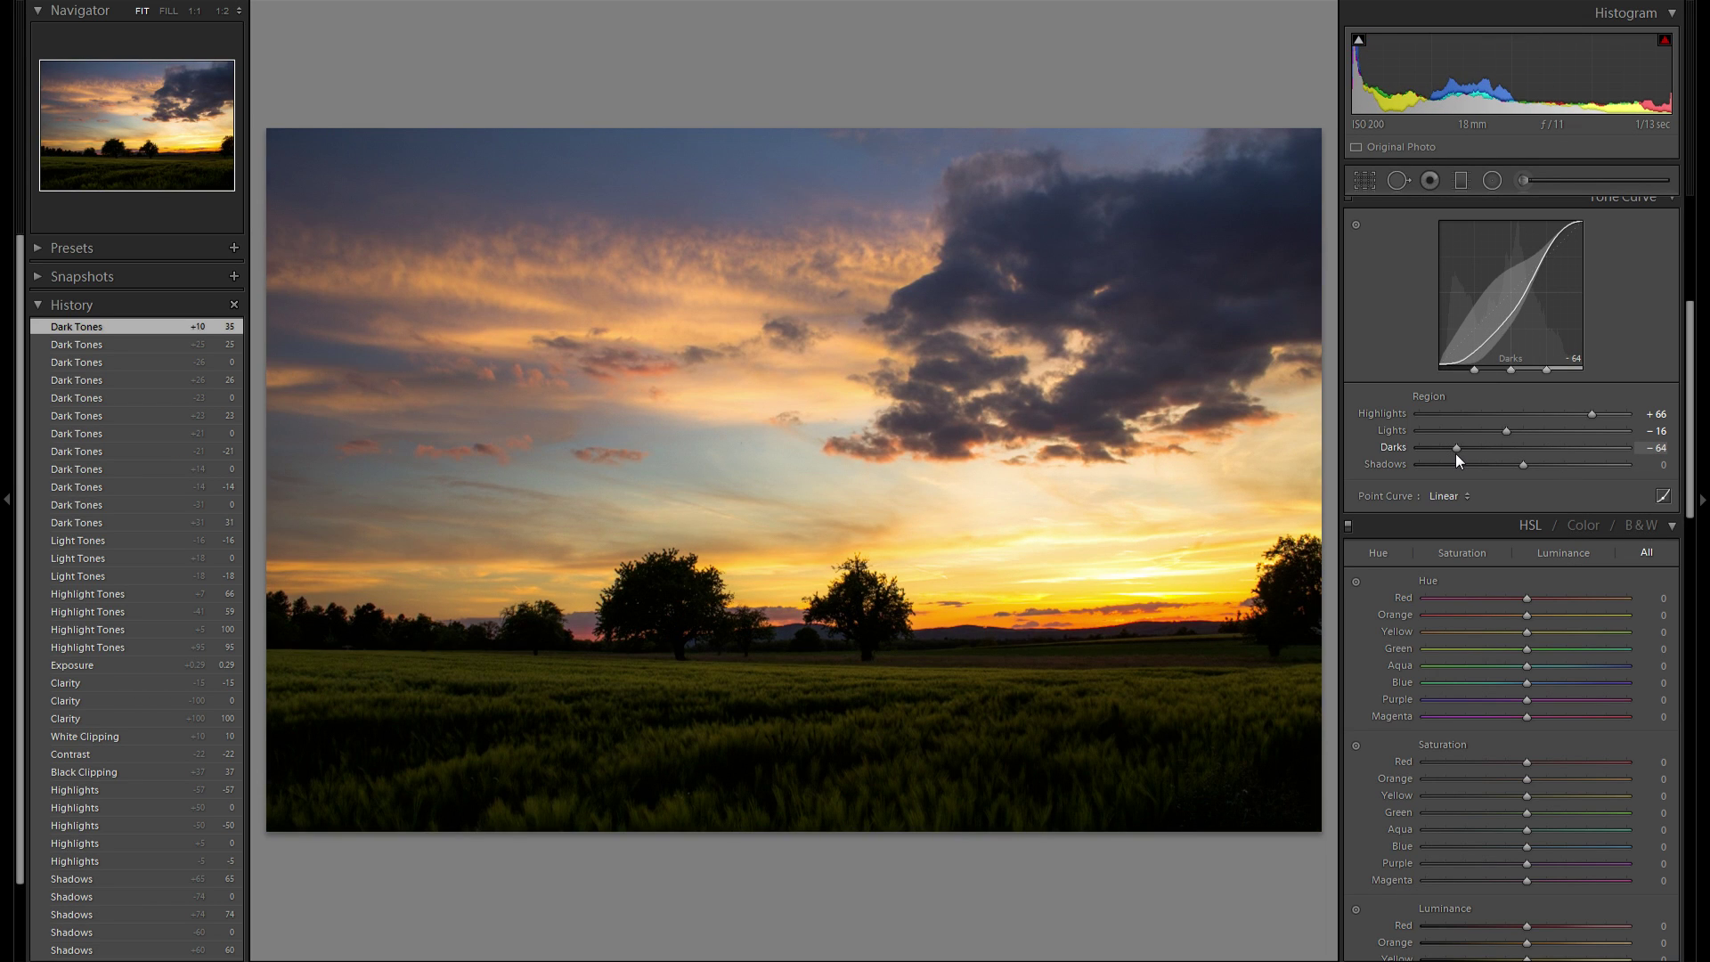
{"action": "left_click_drag", "start_coordinate": [1455, 453], "coordinate": [1562, 456]}
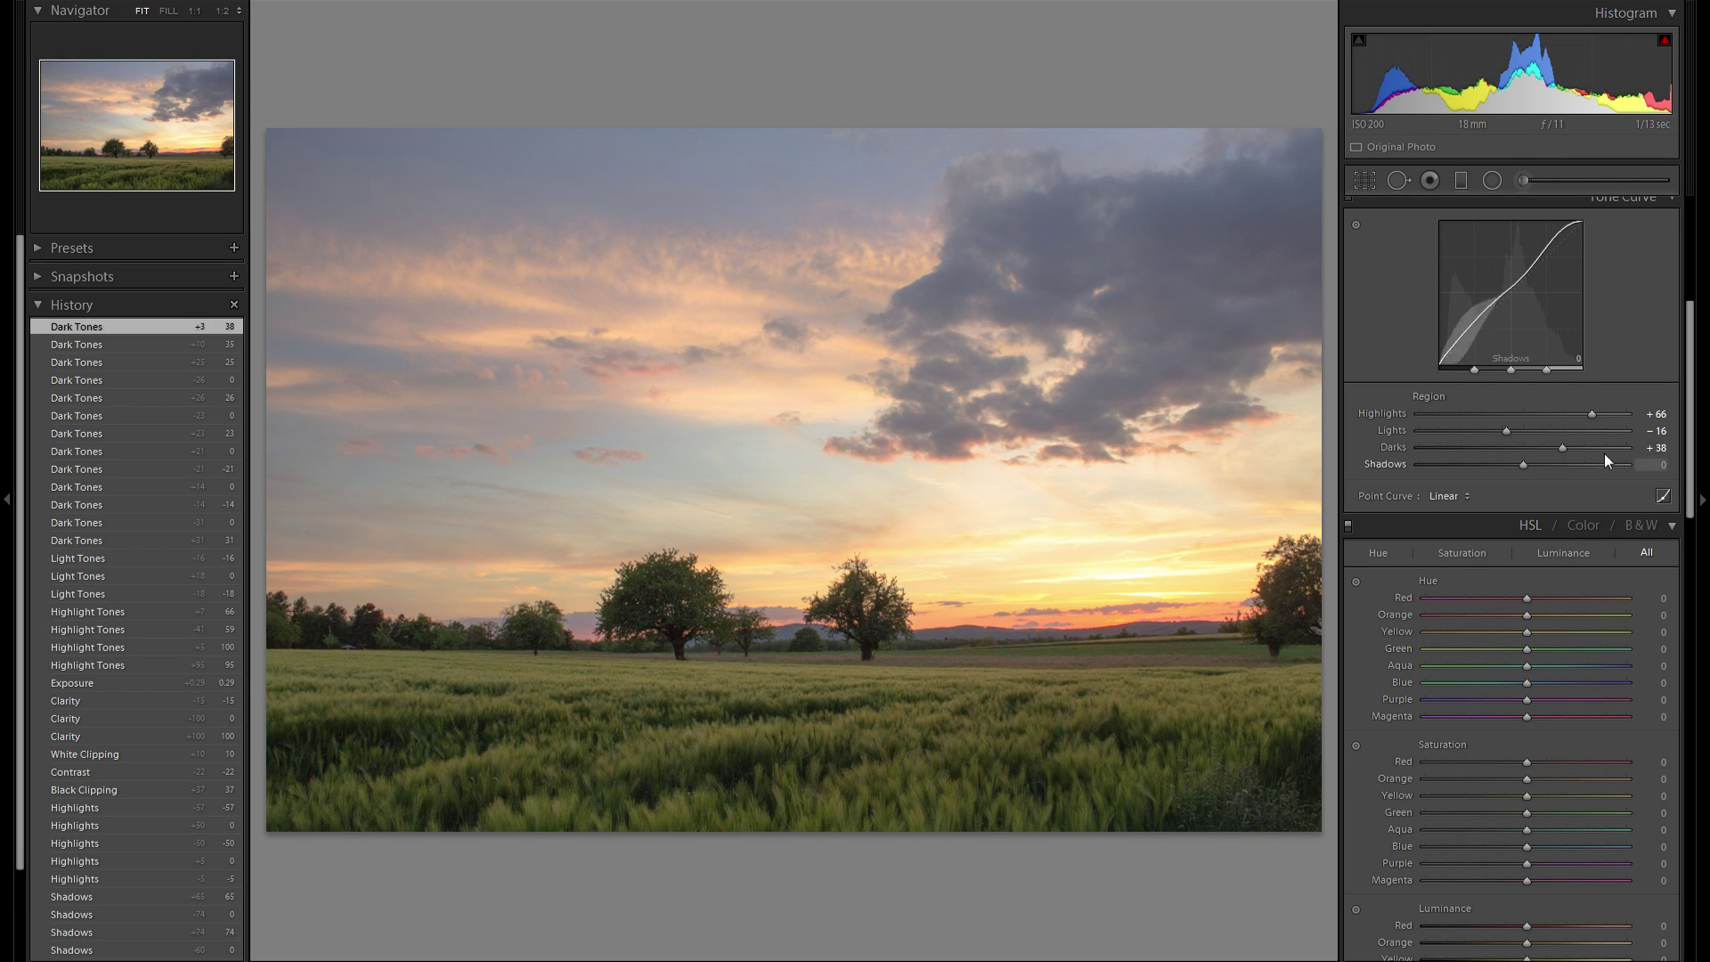
Set the tone curve's Darks to +29 and Shadows to −14, comparing the photo against Shadows reset
{"action": "left_click_drag", "start_coordinate": [1561, 451], "coordinate": [1507, 472]}
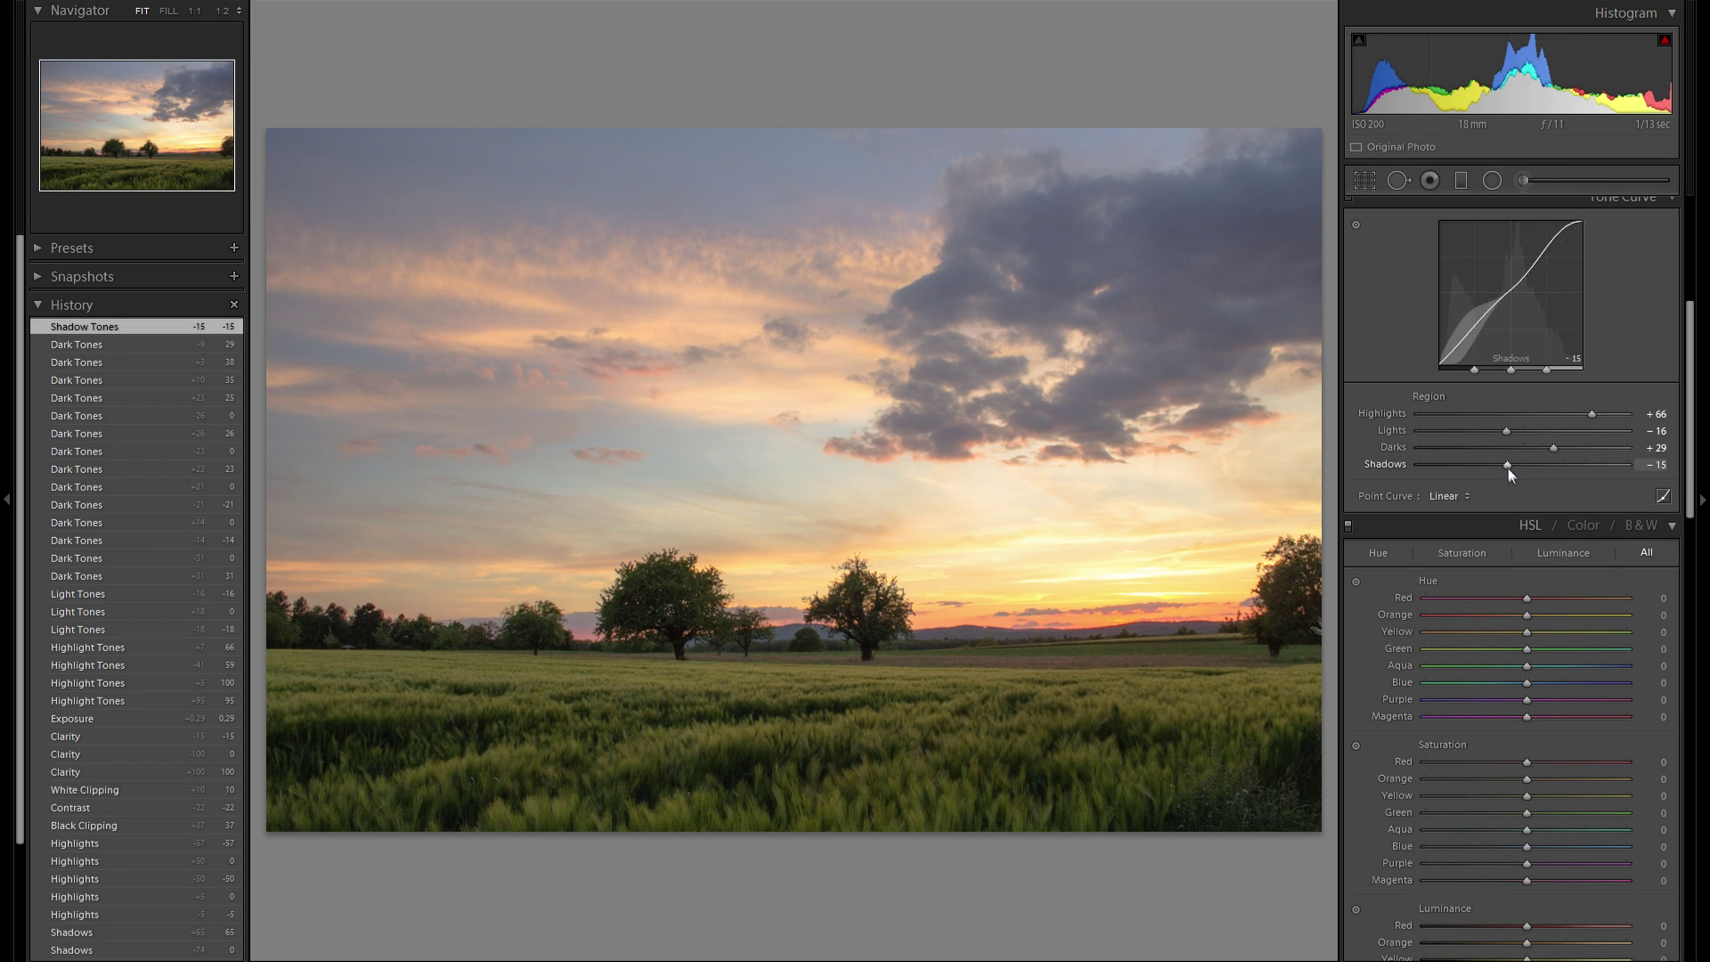
{"action": "mouse_move", "coordinate": [1506, 465]}
{"action": "left_mouse_down"}
{"action": "mouse_move", "coordinate": [1463, 468]}
{"action": "mouse_move", "coordinate": [1541, 468]}
{"action": "mouse_move", "coordinate": [1509, 467]}
{"action": "left_mouse_up"}
{"action": "double_click", "coordinate": [1395, 464]}
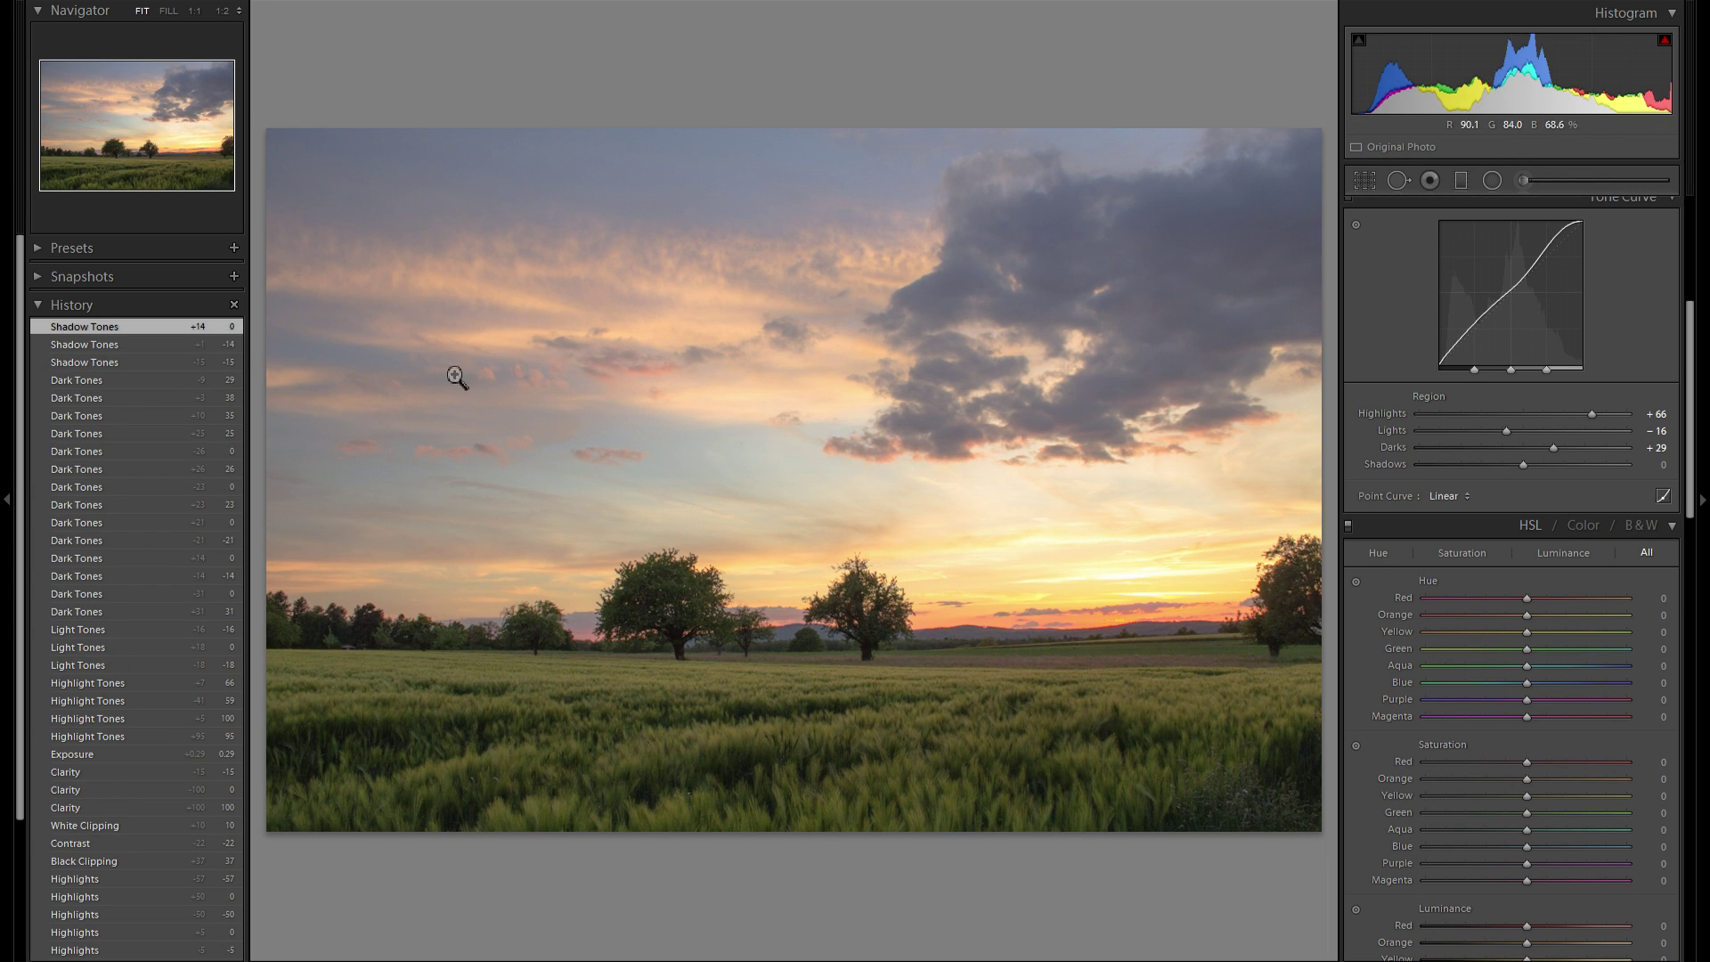
{"action": "key", "text": "ctrl+z"}
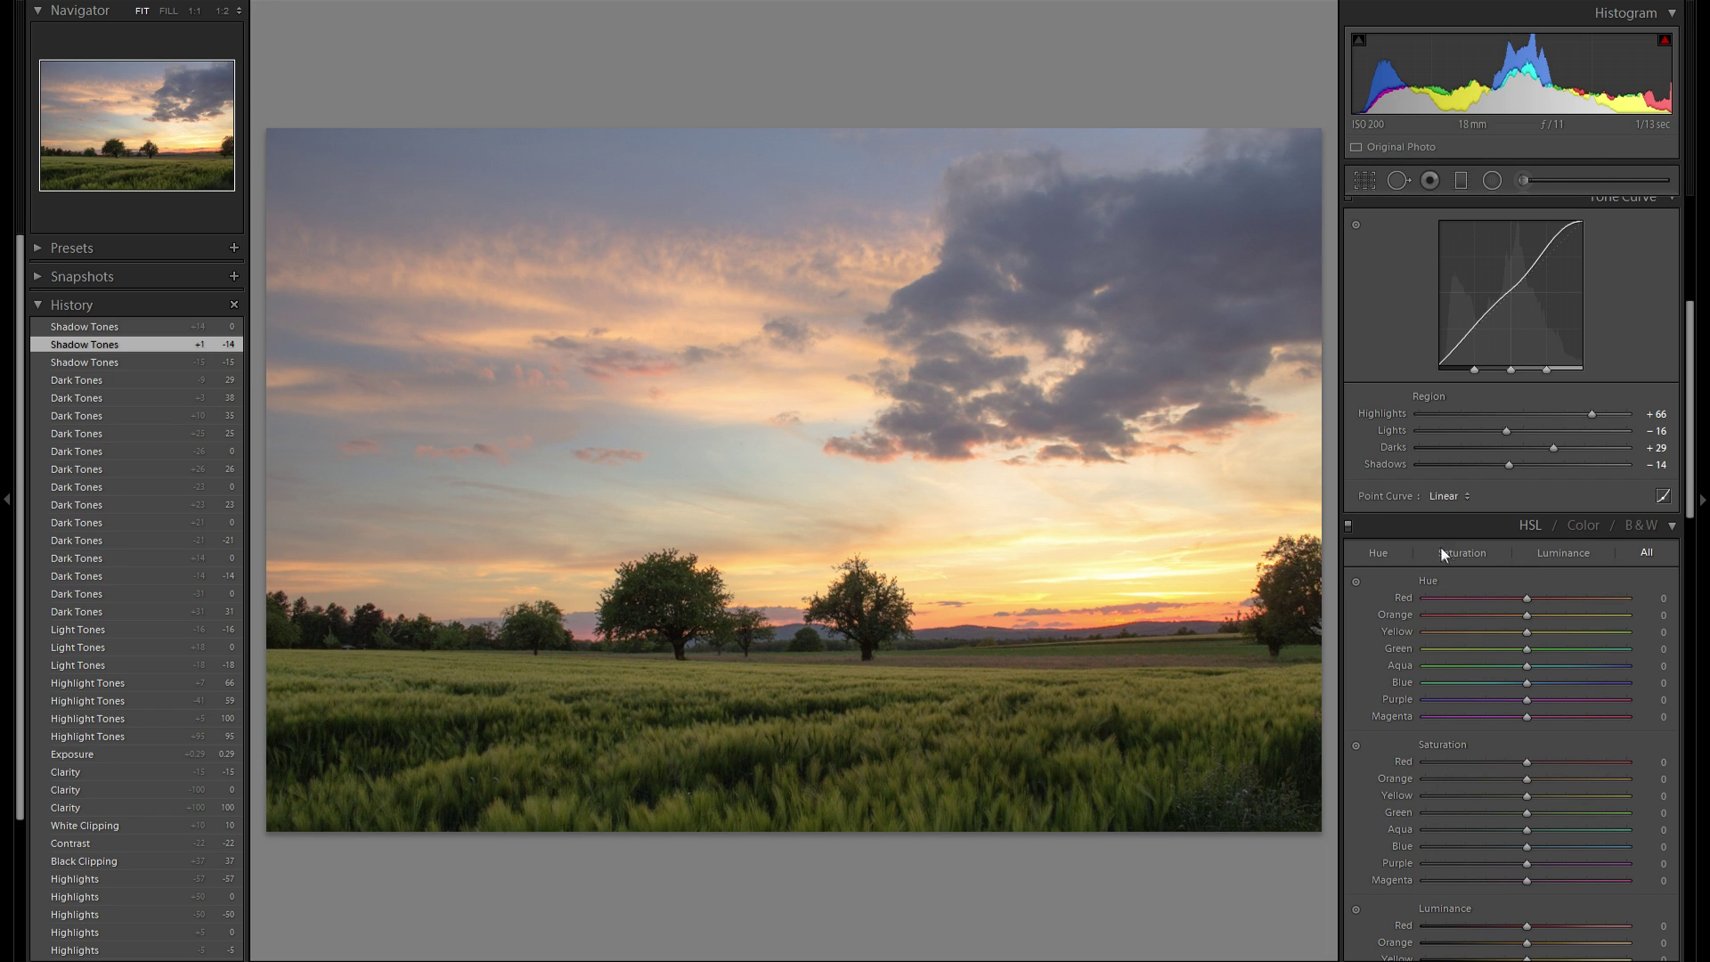
Shift the upper sky's hue with the targeted adjustment tool to Blue +23 and Purple +4
{"action": "scroll", "coordinate": [1489, 560], "scroll_direction": "down", "scroll_amount": 3}
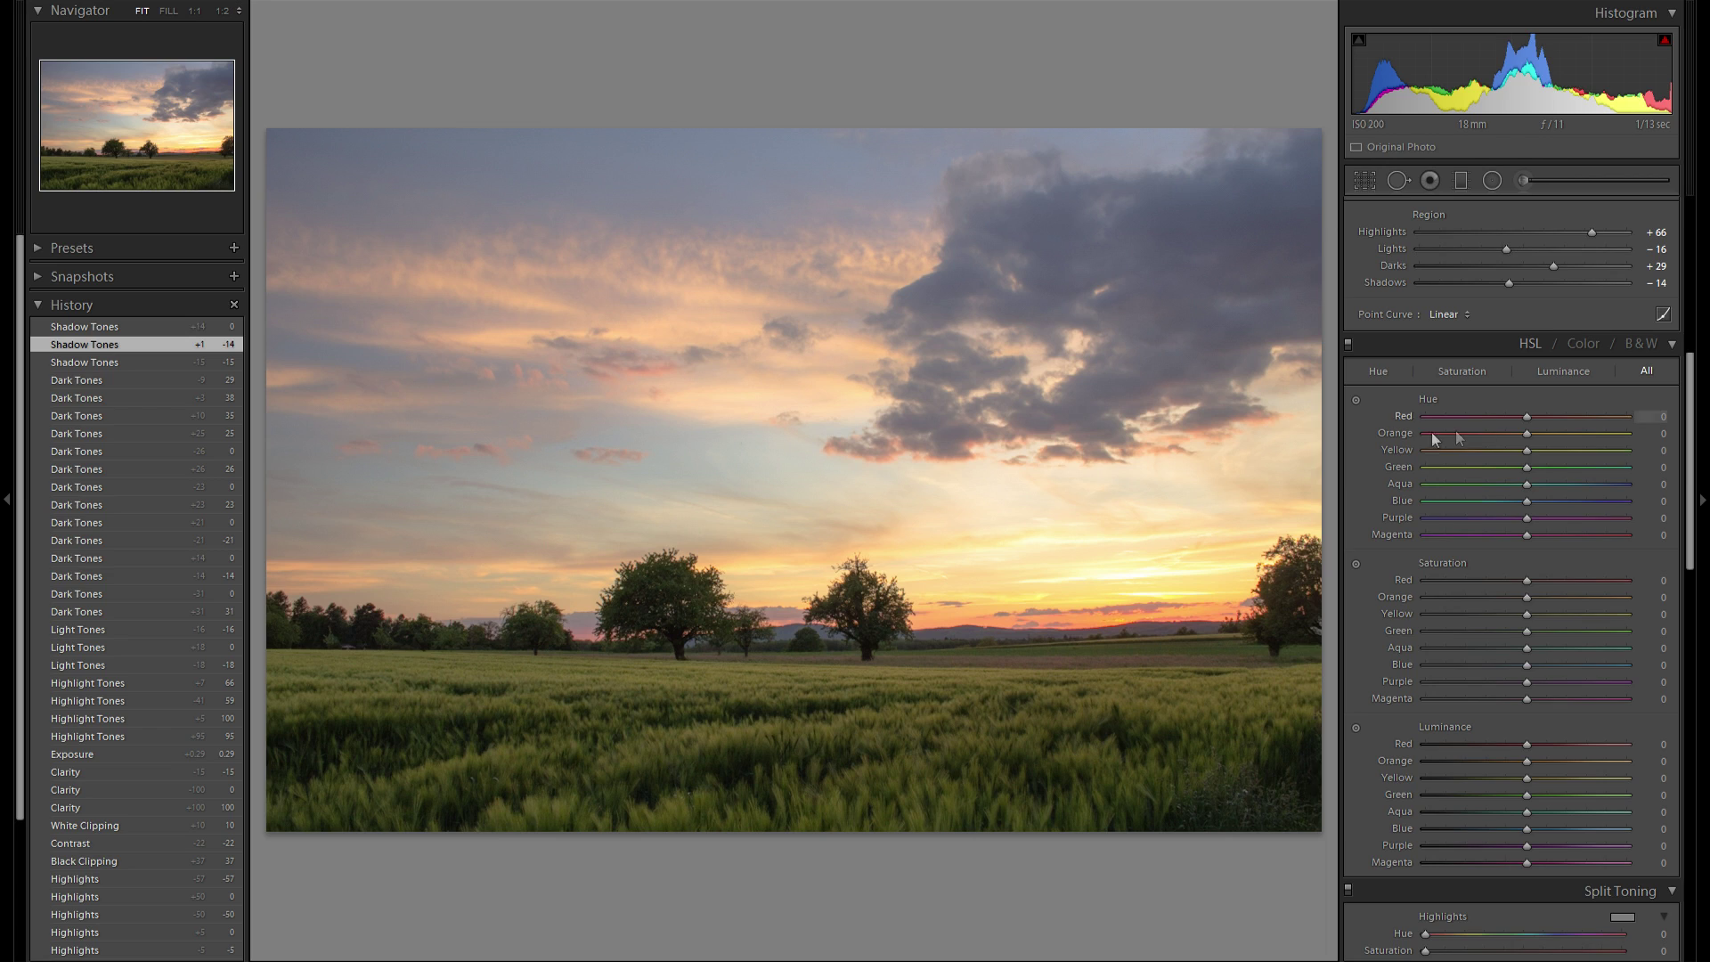
{"action": "left_click", "coordinate": [1356, 400]}
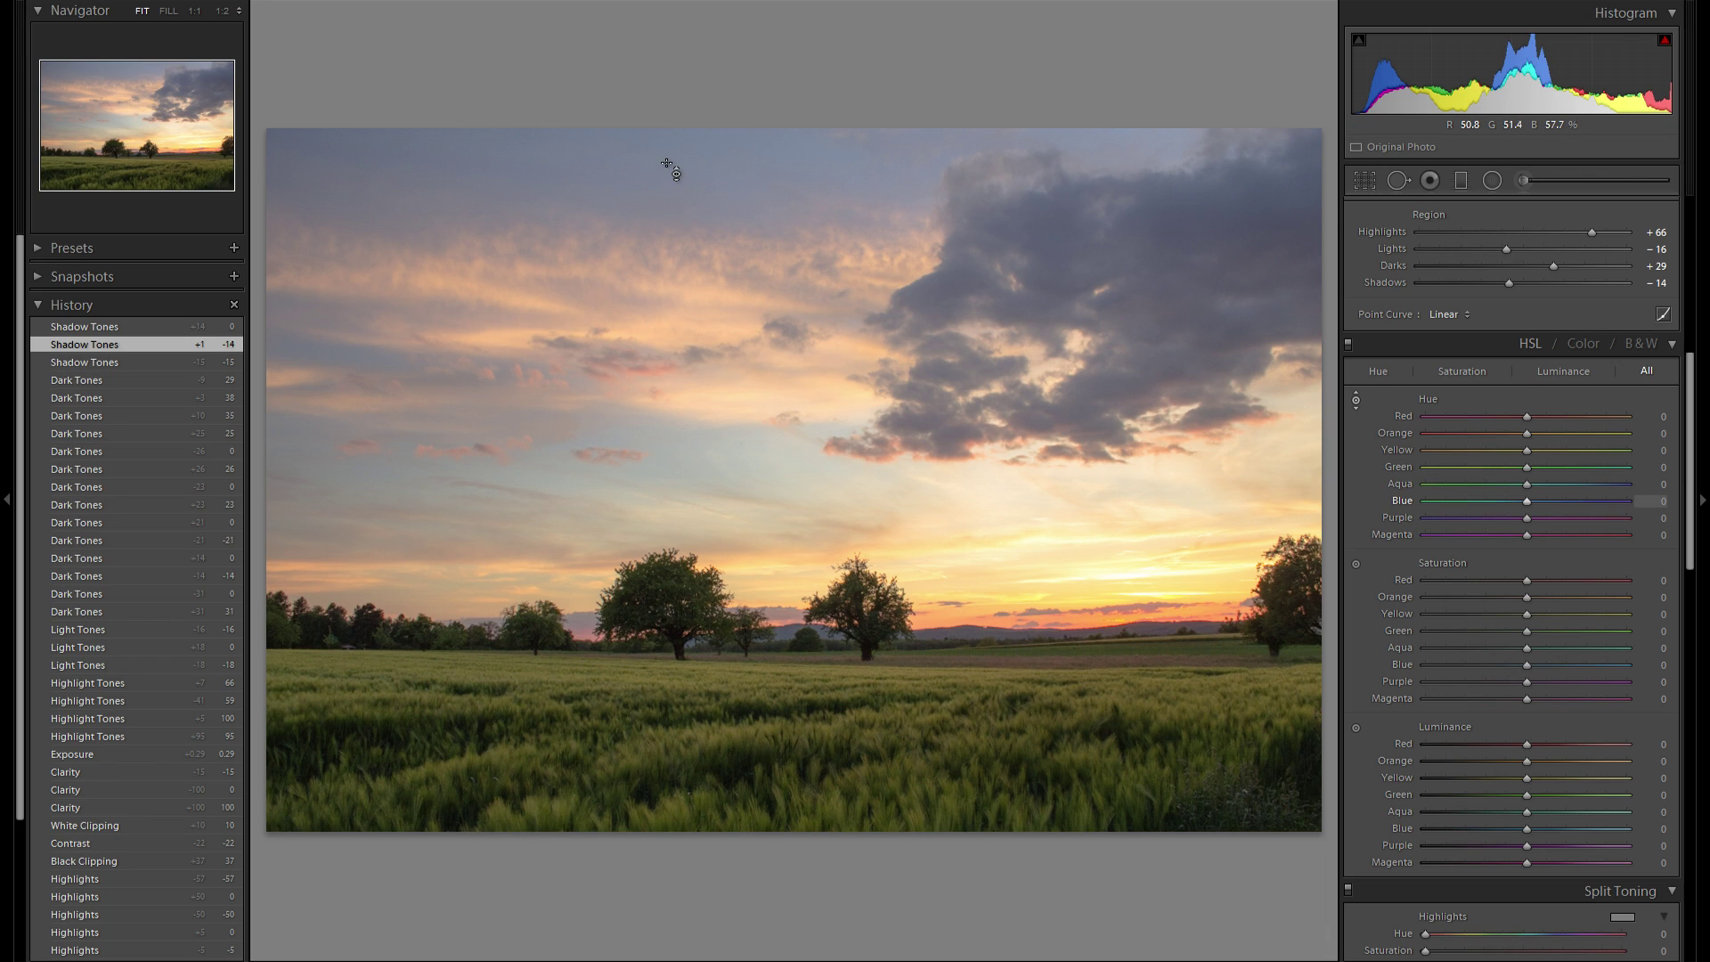
{"action": "mouse_move", "coordinate": [624, 178]}
{"action": "left_mouse_down"}
{"action": "mouse_move", "coordinate": [623, 259]}
{"action": "mouse_move", "coordinate": [623, 140]}
{"action": "mouse_move", "coordinate": [624, 208]}
{"action": "mouse_move", "coordinate": [623, 161]}
{"action": "left_mouse_up"}
{"action": "left_click_drag", "start_coordinate": [624, 160], "coordinate": [679, 157]}
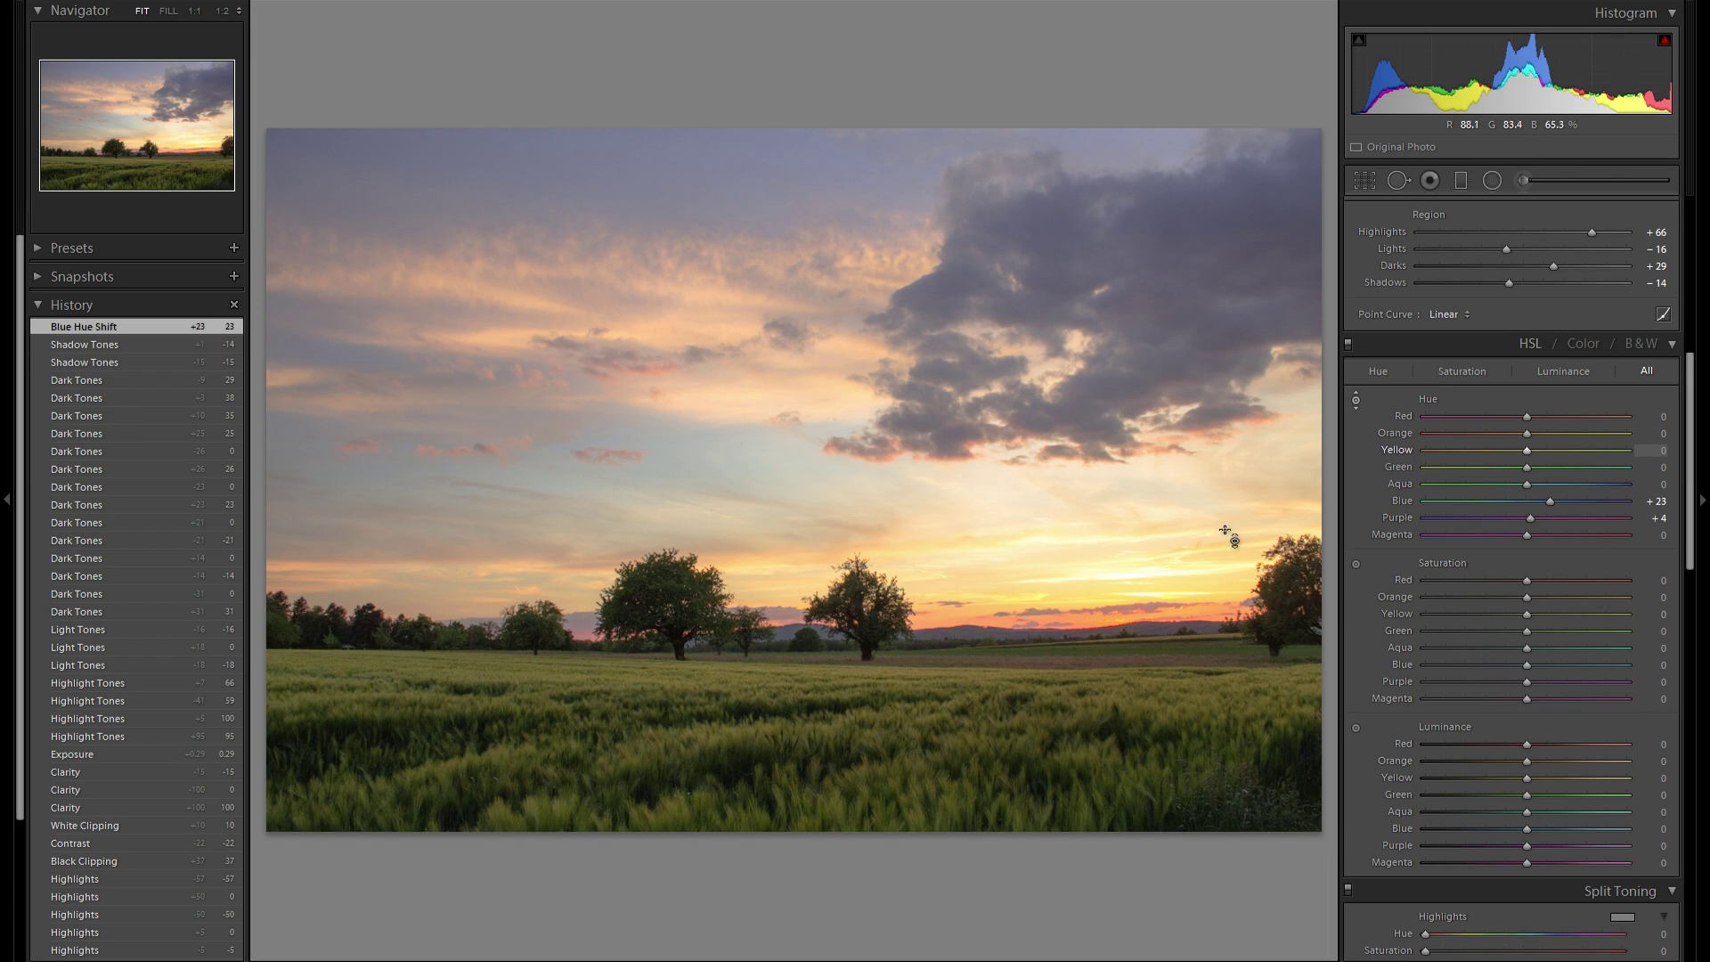
Shift the hue of the sunset glow at the horizon to Orange −11 and Red −2, trying stronger shifts both ways
{"action": "mouse_move", "coordinate": [1082, 616]}
{"action": "left_mouse_down"}
{"action": "mouse_move", "coordinate": [1082, 670]}
{"action": "mouse_move", "coordinate": [1082, 636]}
{"action": "left_mouse_up"}
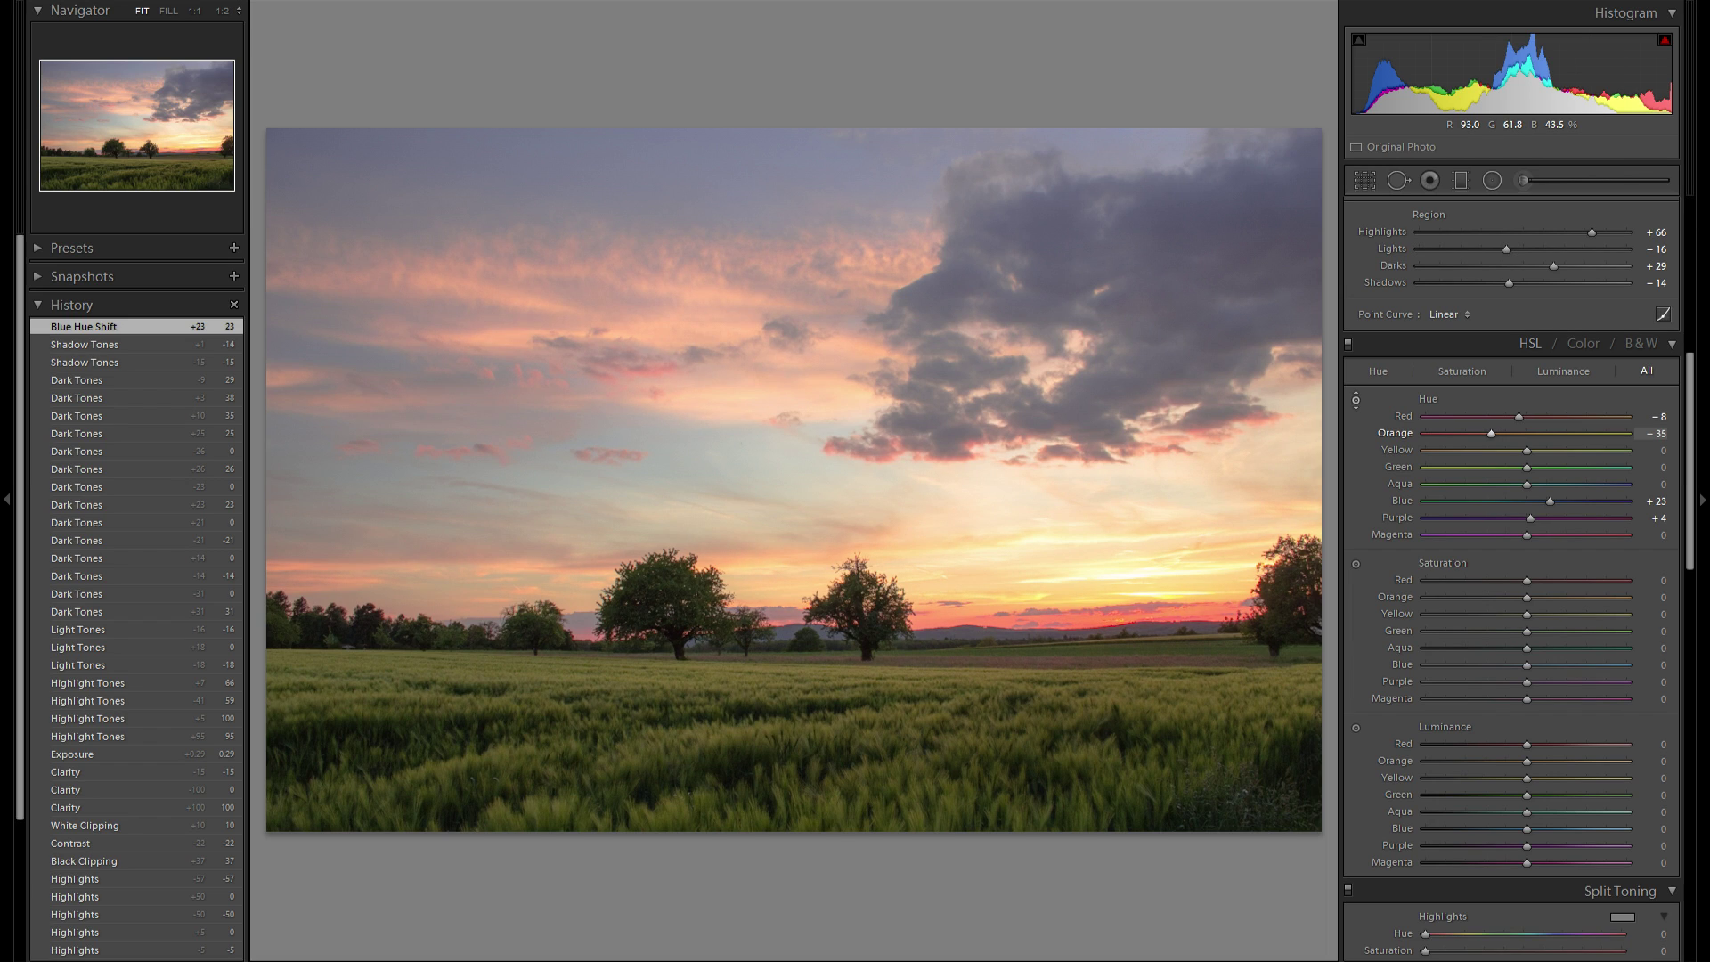
{"action": "left_click_drag", "start_coordinate": [1083, 632], "coordinate": [1082, 611]}
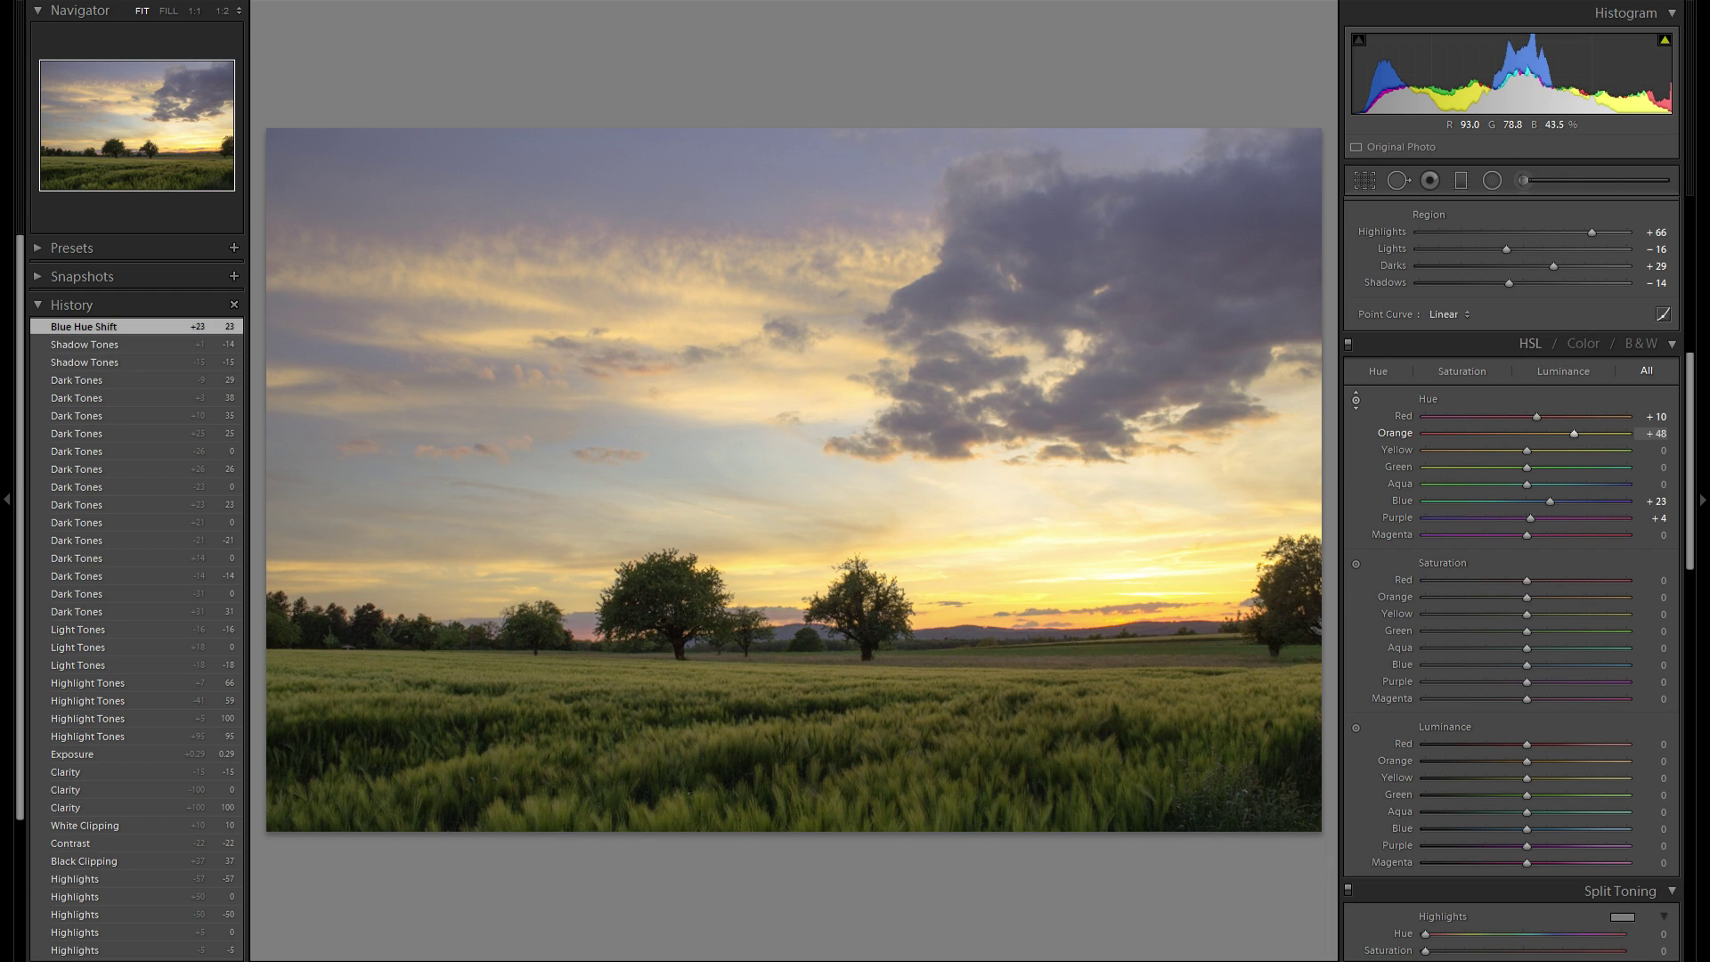
{"action": "left_click_drag", "start_coordinate": [1082, 606], "coordinate": [1082, 635]}
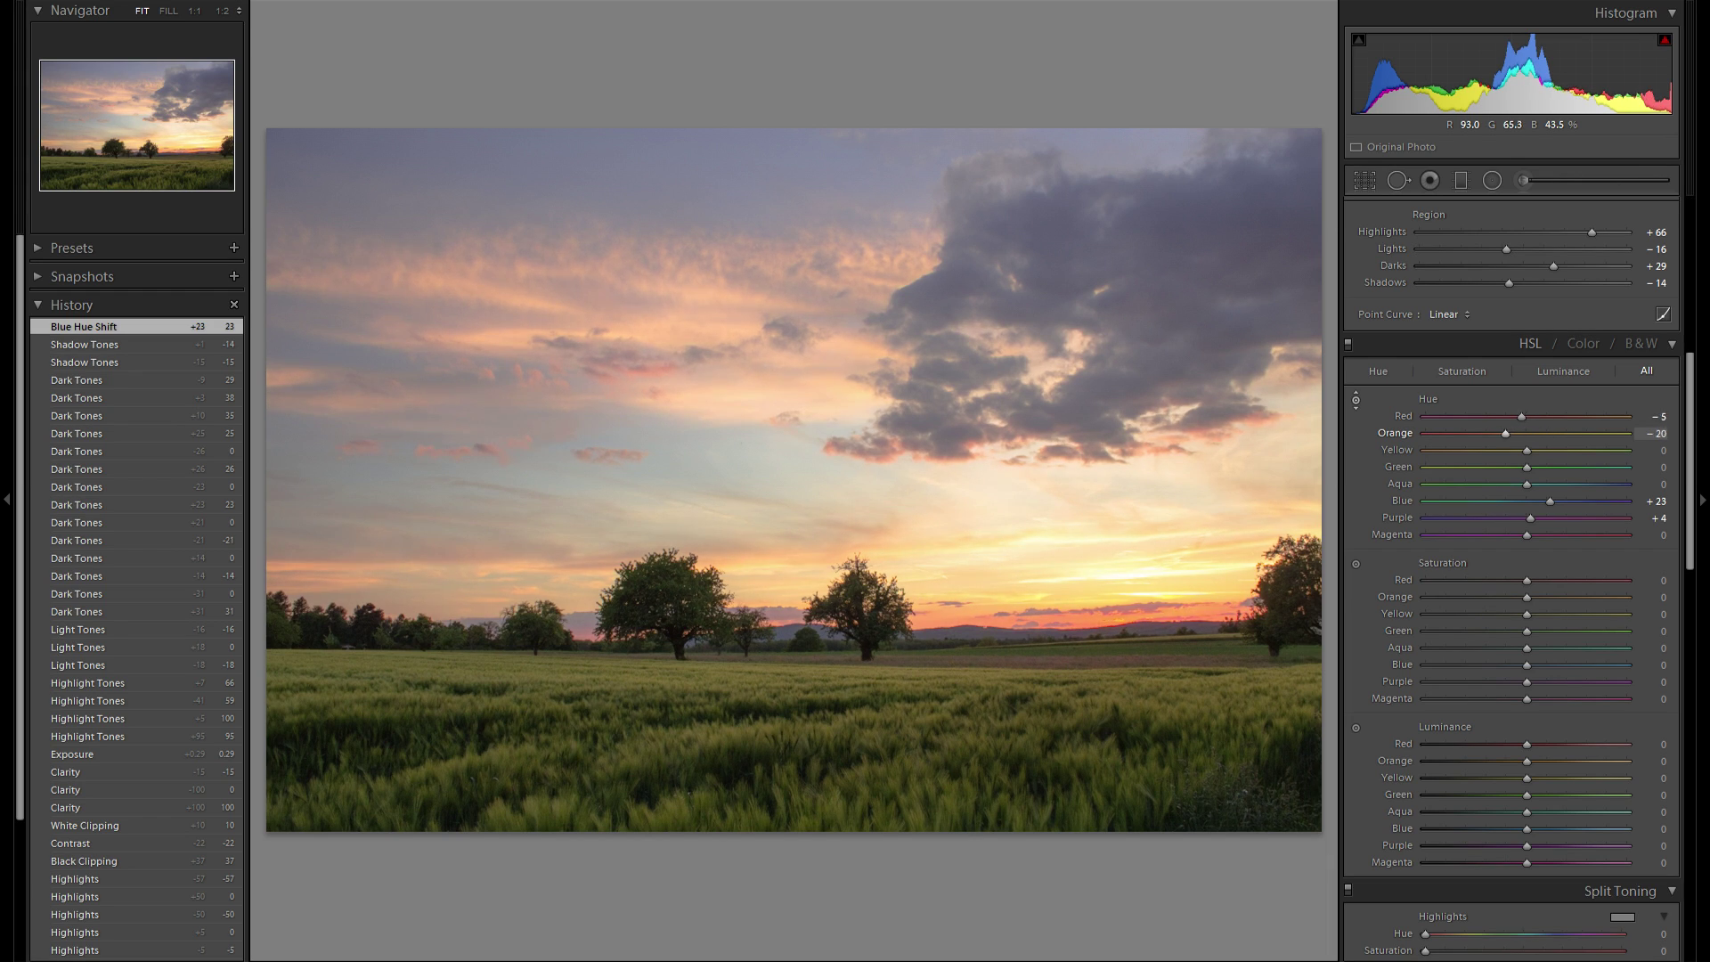
{"action": "left_click_drag", "start_coordinate": [1083, 637], "coordinate": [1082, 631]}
Raise saturation with the targeted adjustment tool to Blue +18 and Purple +3 in the sky, and Orange +24 and Red +3 at the horizon
{"action": "scroll", "coordinate": [1468, 616], "scroll_direction": "down", "scroll_amount": 3}
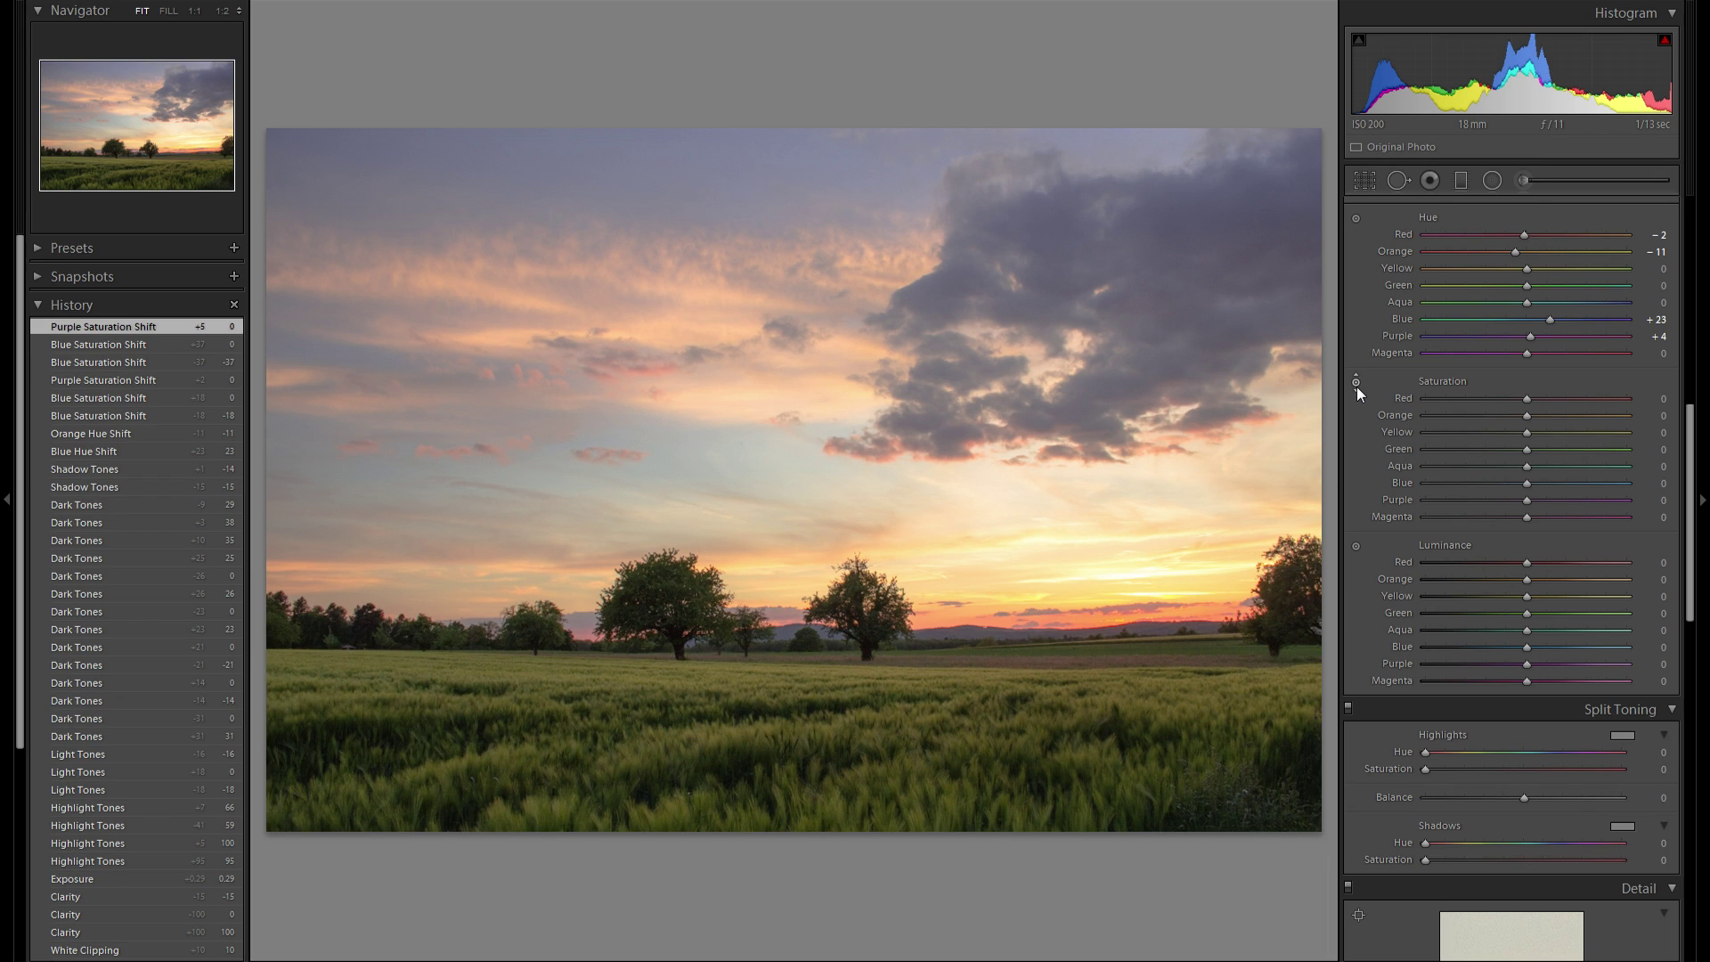
{"action": "left_click", "coordinate": [1355, 383]}
{"action": "left_click_drag", "start_coordinate": [624, 192], "coordinate": [703, 161]}
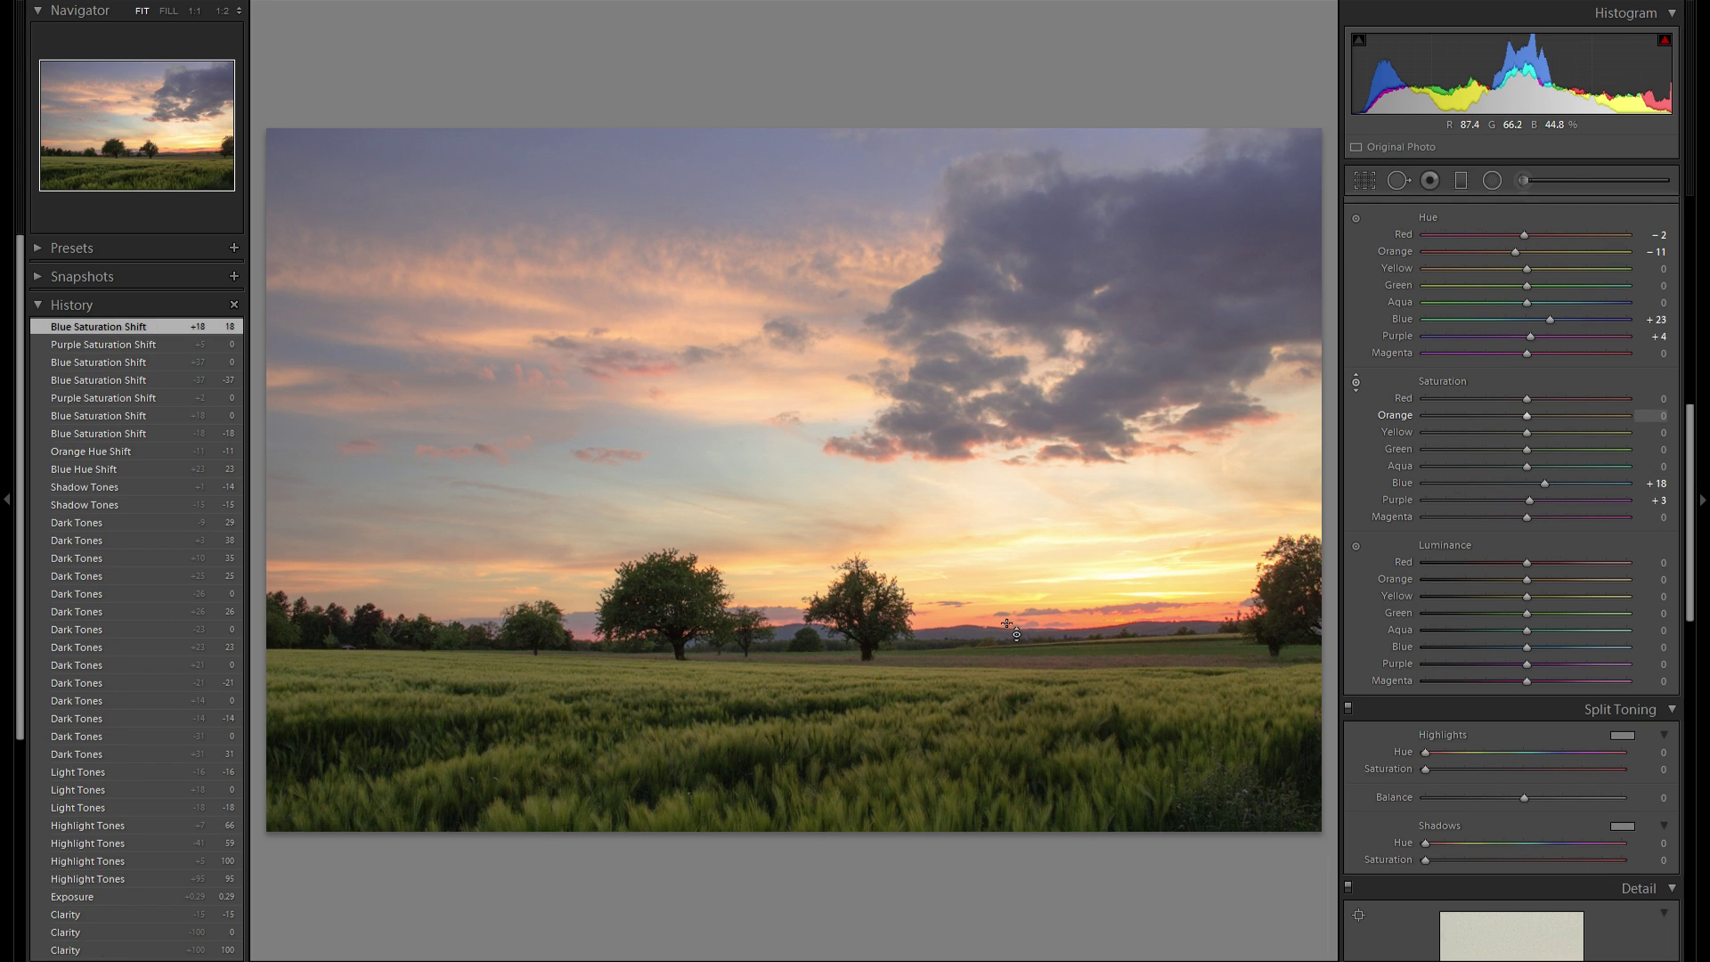
{"action": "mouse_move", "coordinate": [1124, 618]}
{"action": "left_mouse_down"}
{"action": "mouse_move", "coordinate": [1124, 672]}
{"action": "mouse_move", "coordinate": [1123, 589]}
{"action": "mouse_move", "coordinate": [1124, 608]}
{"action": "left_mouse_up"}
Raise the upper sky's luminance with the targeted adjustment tool to Blue +27 and Purple +4, trying and reverting a horizon luminance shift
{"action": "left_click", "coordinate": [1355, 546]}
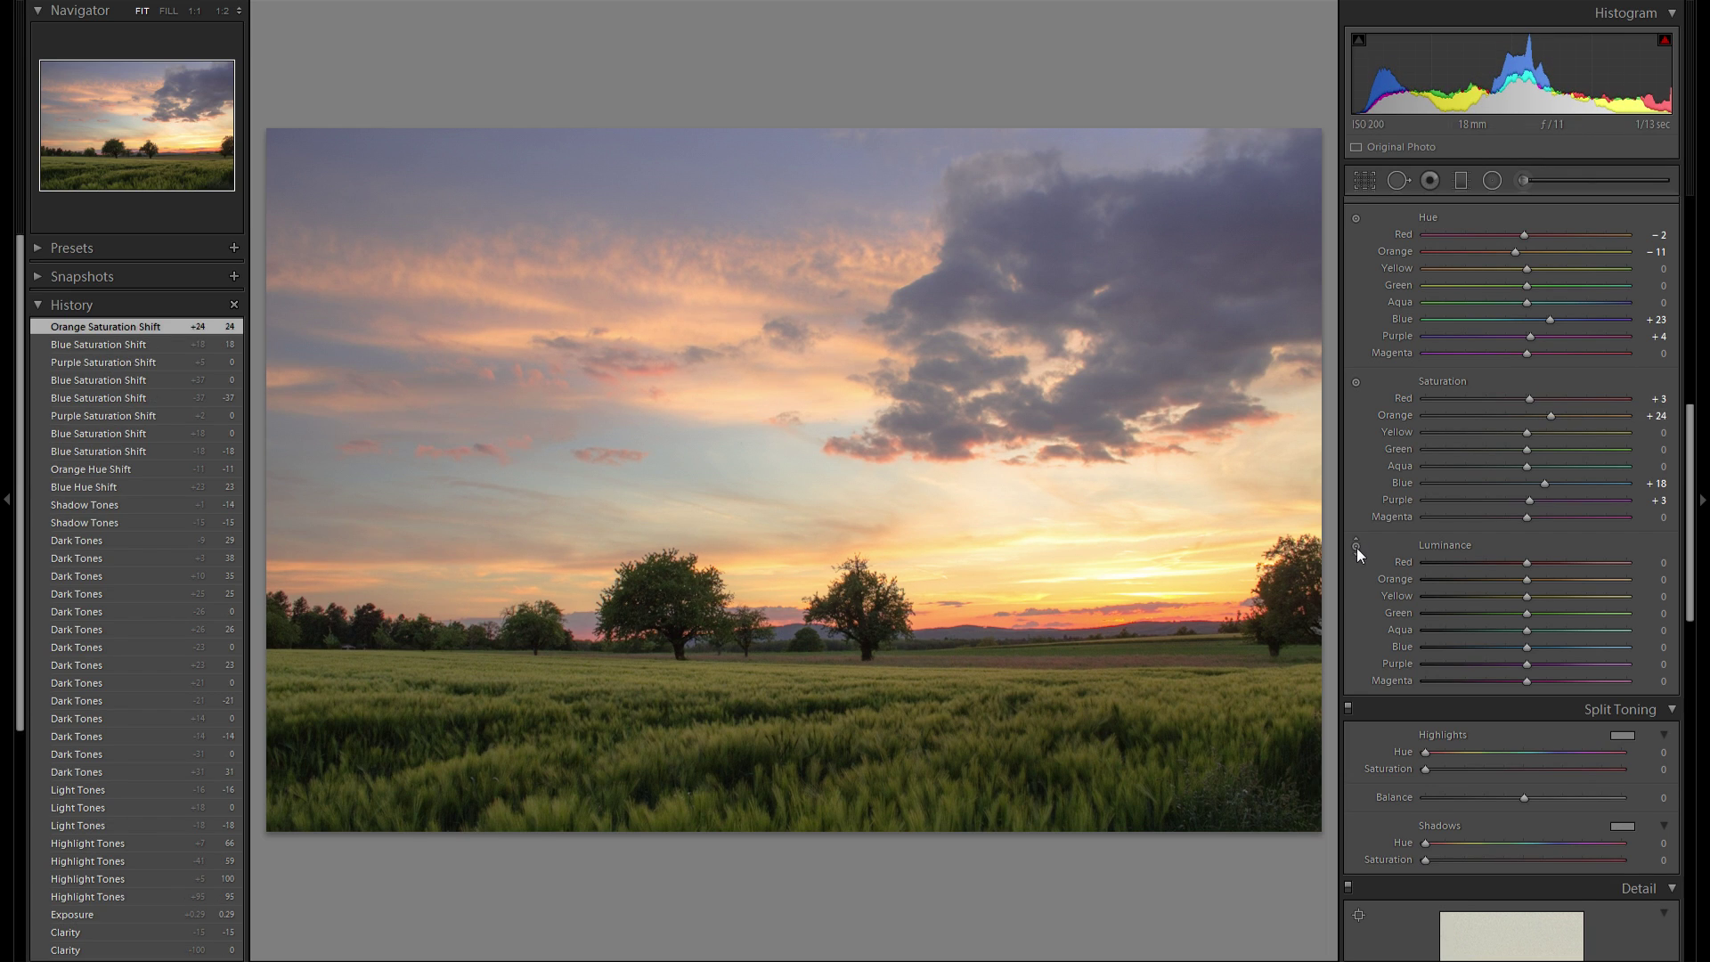
{"action": "mouse_move", "coordinate": [701, 176]}
{"action": "left_mouse_down"}
{"action": "mouse_move", "coordinate": [700, 203]}
{"action": "mouse_move", "coordinate": [701, 134]}
{"action": "mouse_move", "coordinate": [724, 187]}
{"action": "left_mouse_up"}
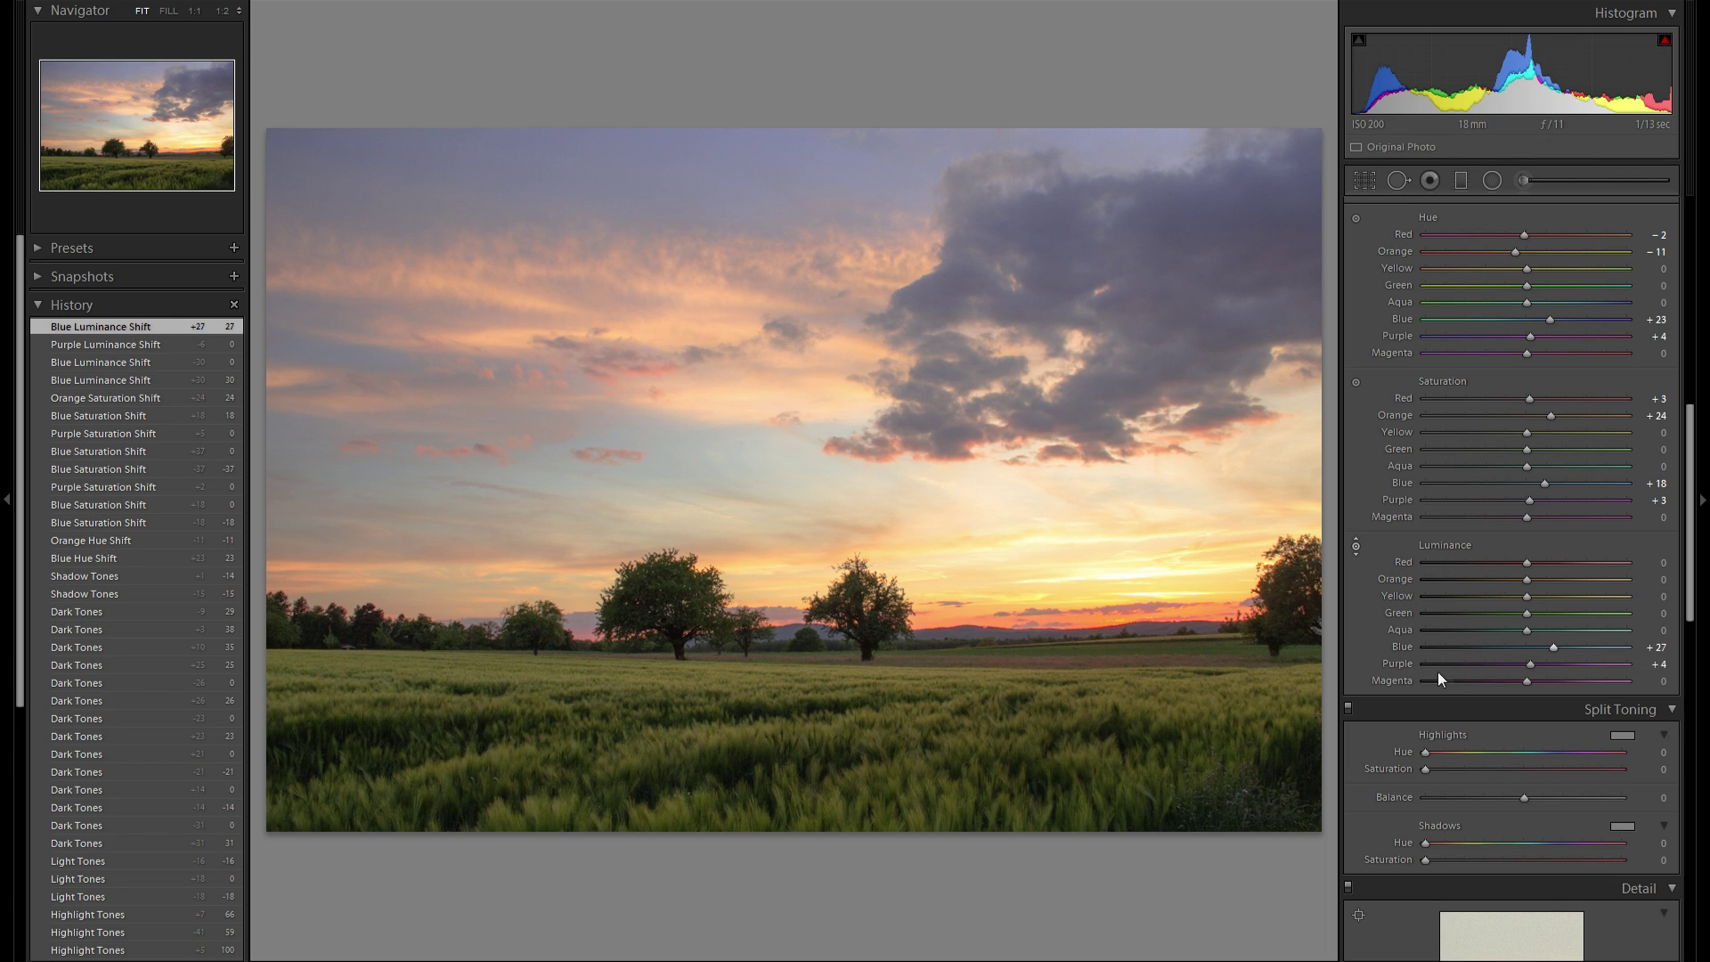
{"action": "left_click_drag", "start_coordinate": [1075, 572], "coordinate": [1010, 579]}
{"action": "left_click", "coordinate": [201, 344]}
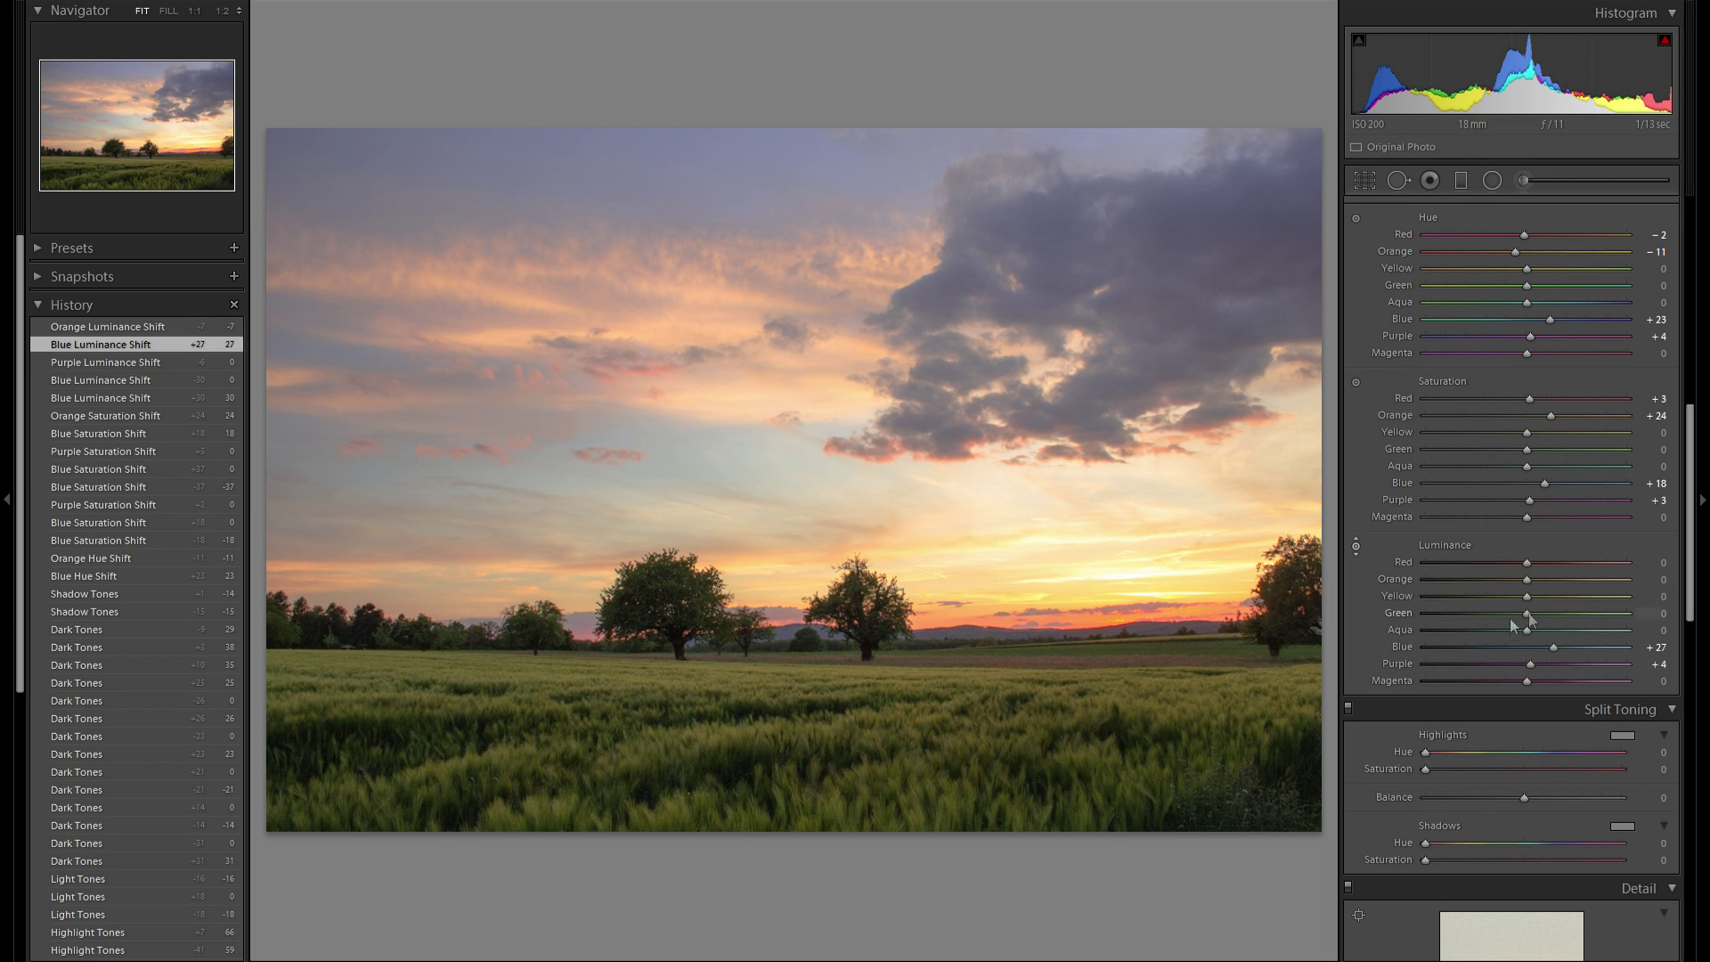
Tone the highlights in Split Toning with Hue 277 and Saturation 25, trying a stronger saturation of 52
{"action": "scroll", "coordinate": [1468, 577], "scroll_direction": "down", "scroll_amount": 3}
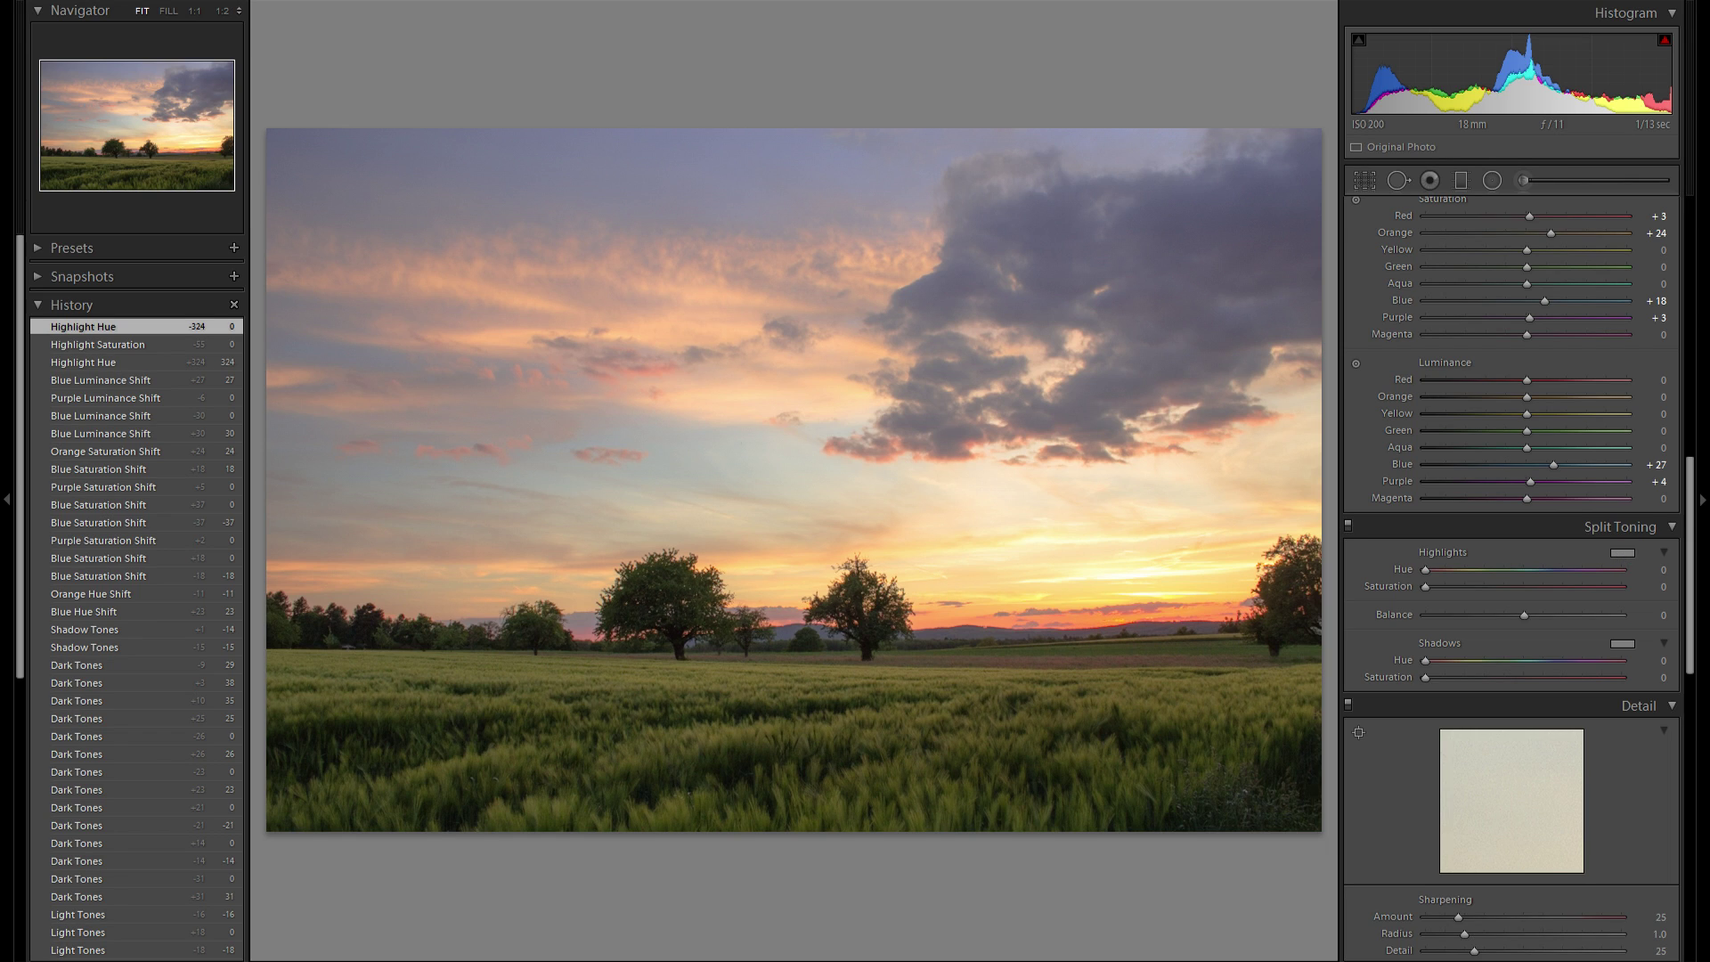
{"action": "left_click_drag", "start_coordinate": [1425, 570], "coordinate": [1616, 570]}
{"action": "left_click_drag", "start_coordinate": [1516, 587], "coordinate": [1579, 570]}
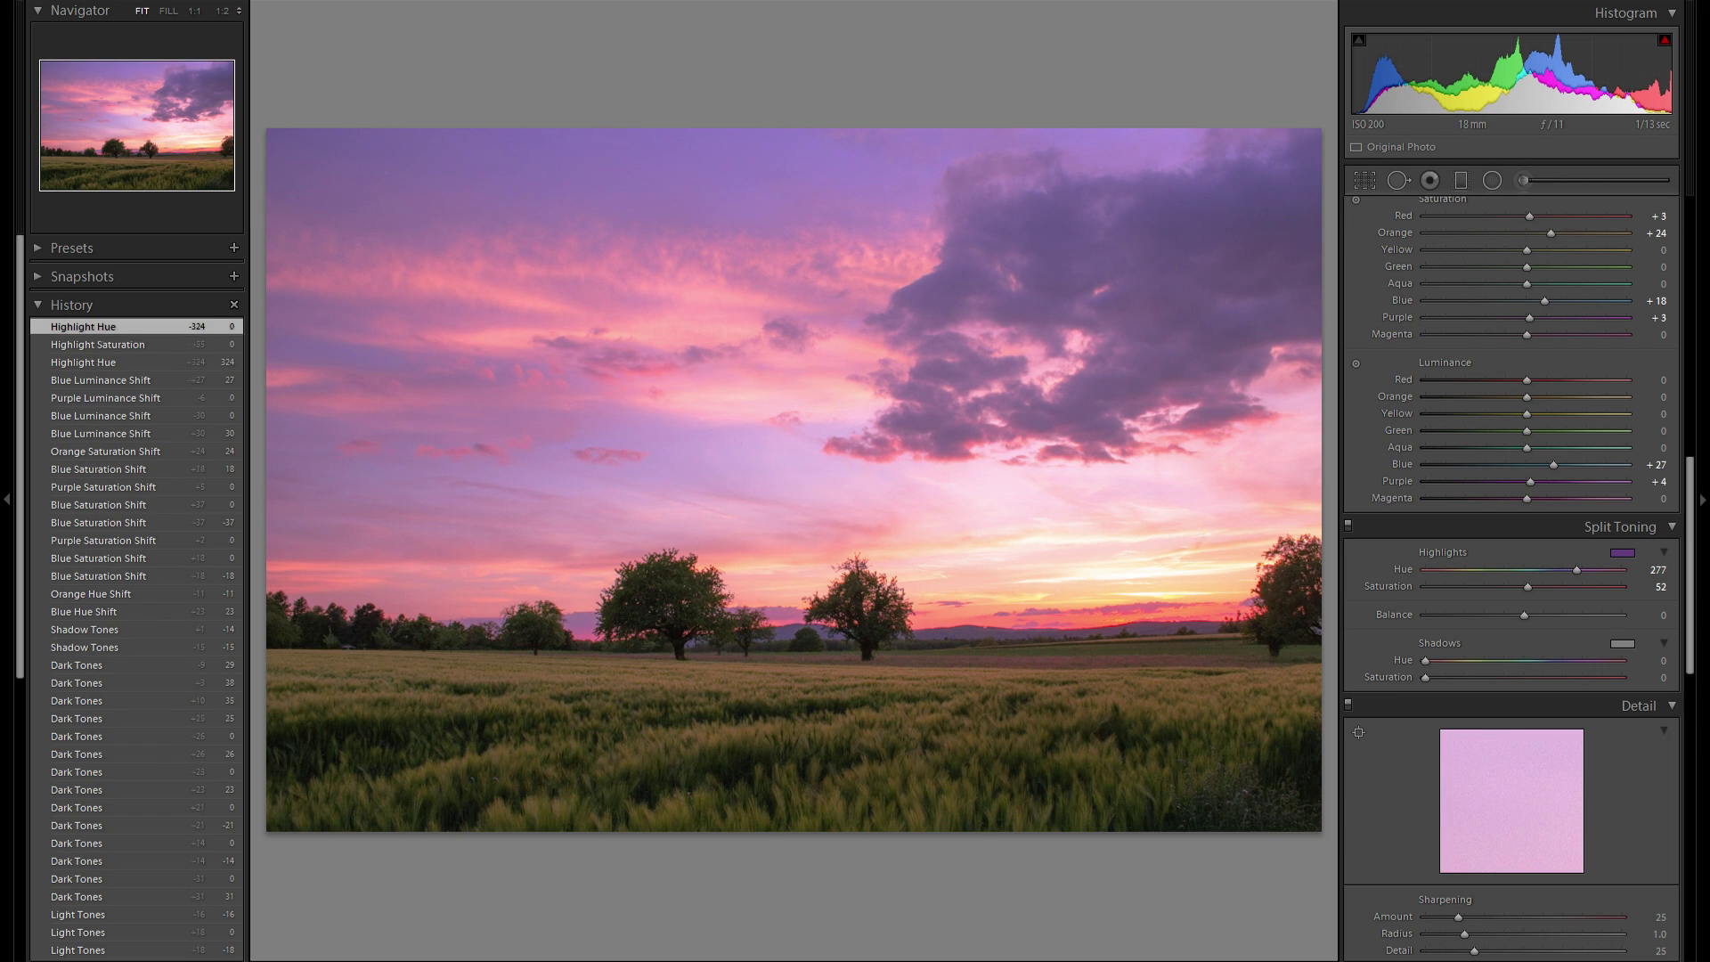
{"action": "left_click_drag", "start_coordinate": [1527, 587], "coordinate": [1474, 587]}
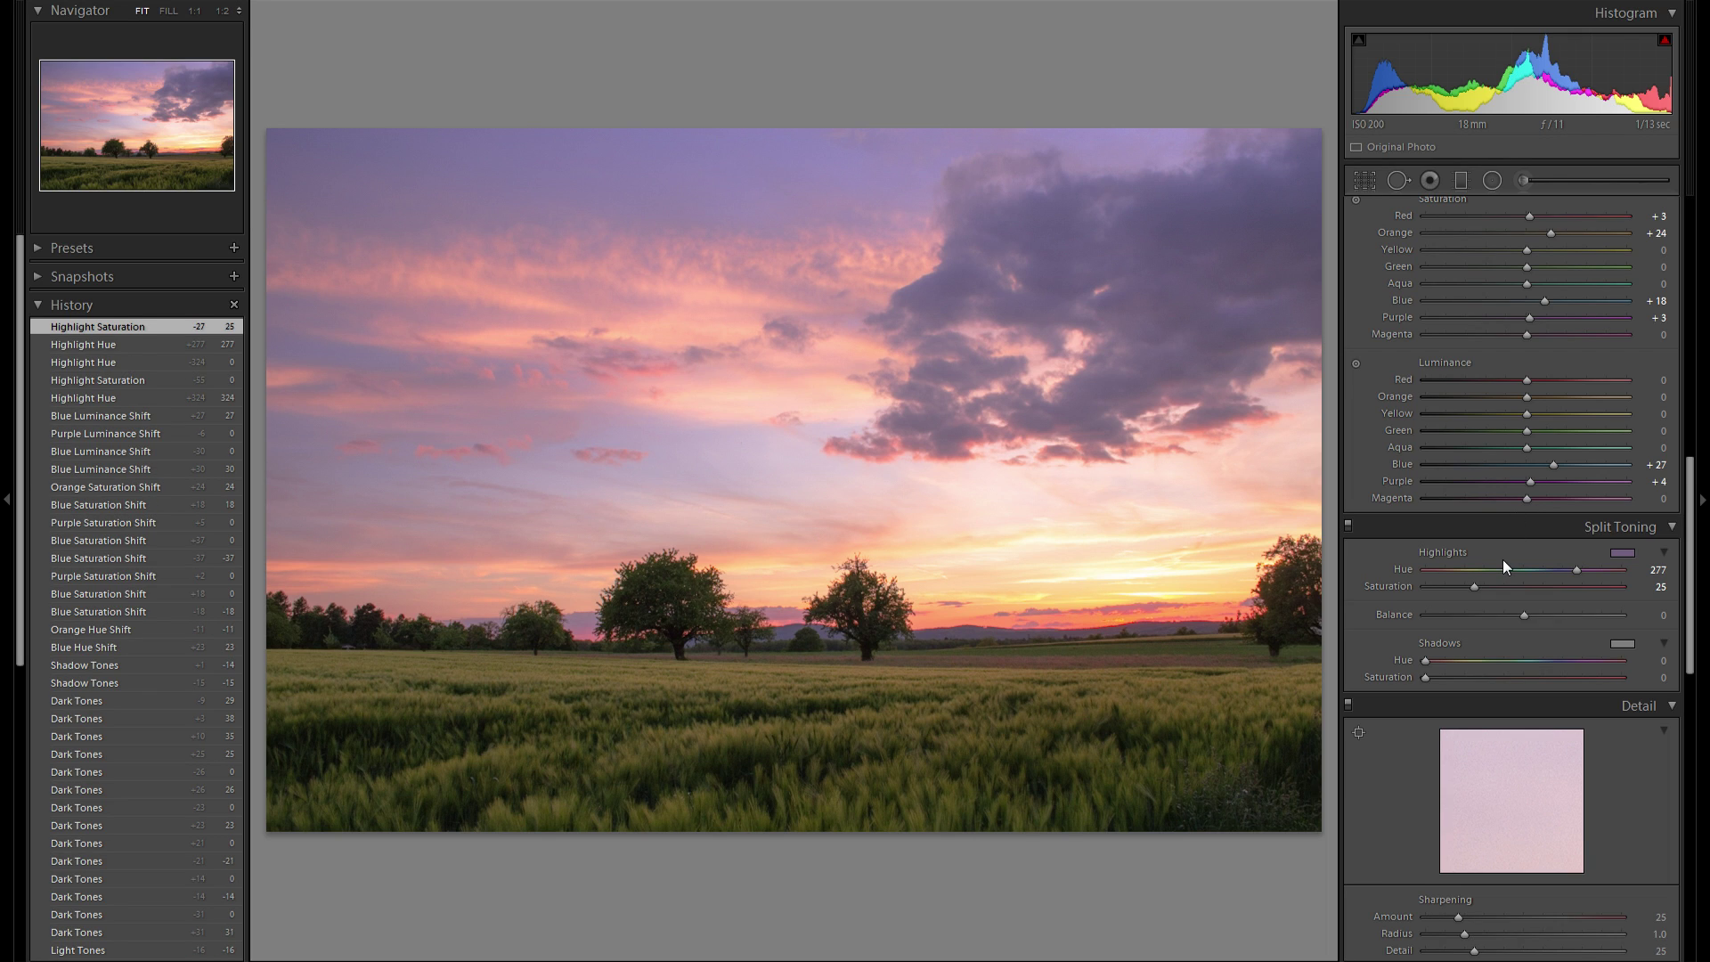
Cool the white balance to a Temp of 4896, trying a warm 11675 and resetting it in between
{"action": "scroll", "coordinate": [1504, 559], "scroll_direction": "up", "scroll_amount": 10}
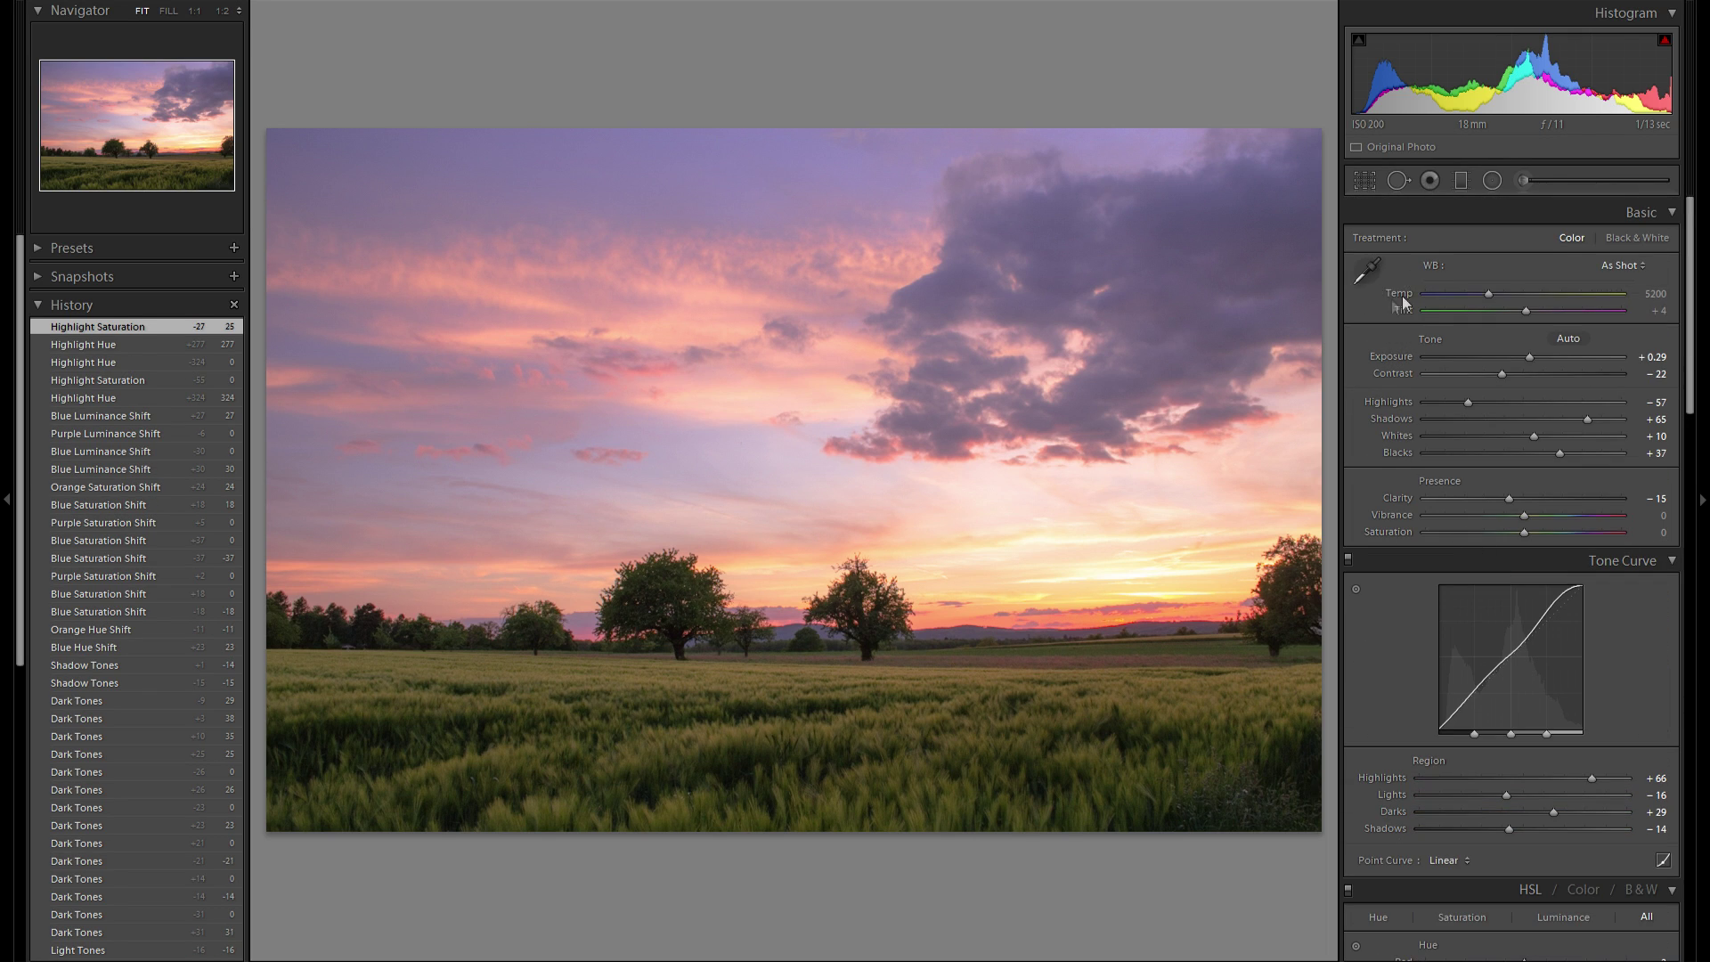
{"action": "left_click_drag", "start_coordinate": [1487, 294], "coordinate": [1489, 295]}
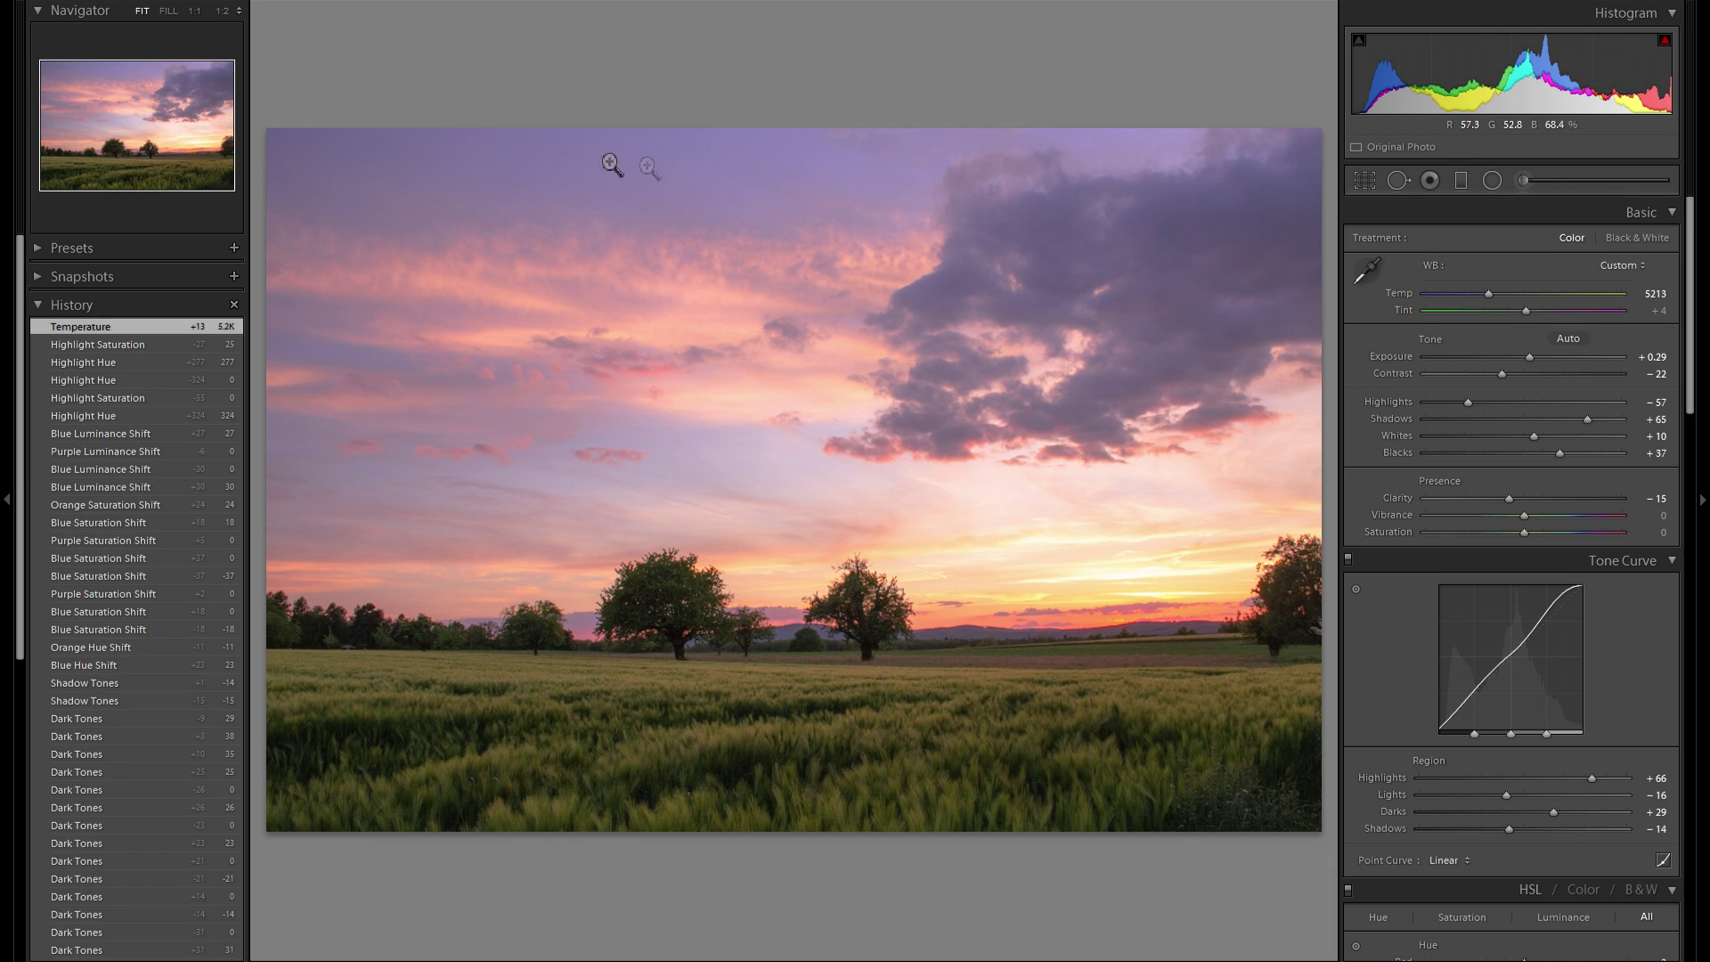
{"action": "left_click", "coordinate": [1568, 295]}
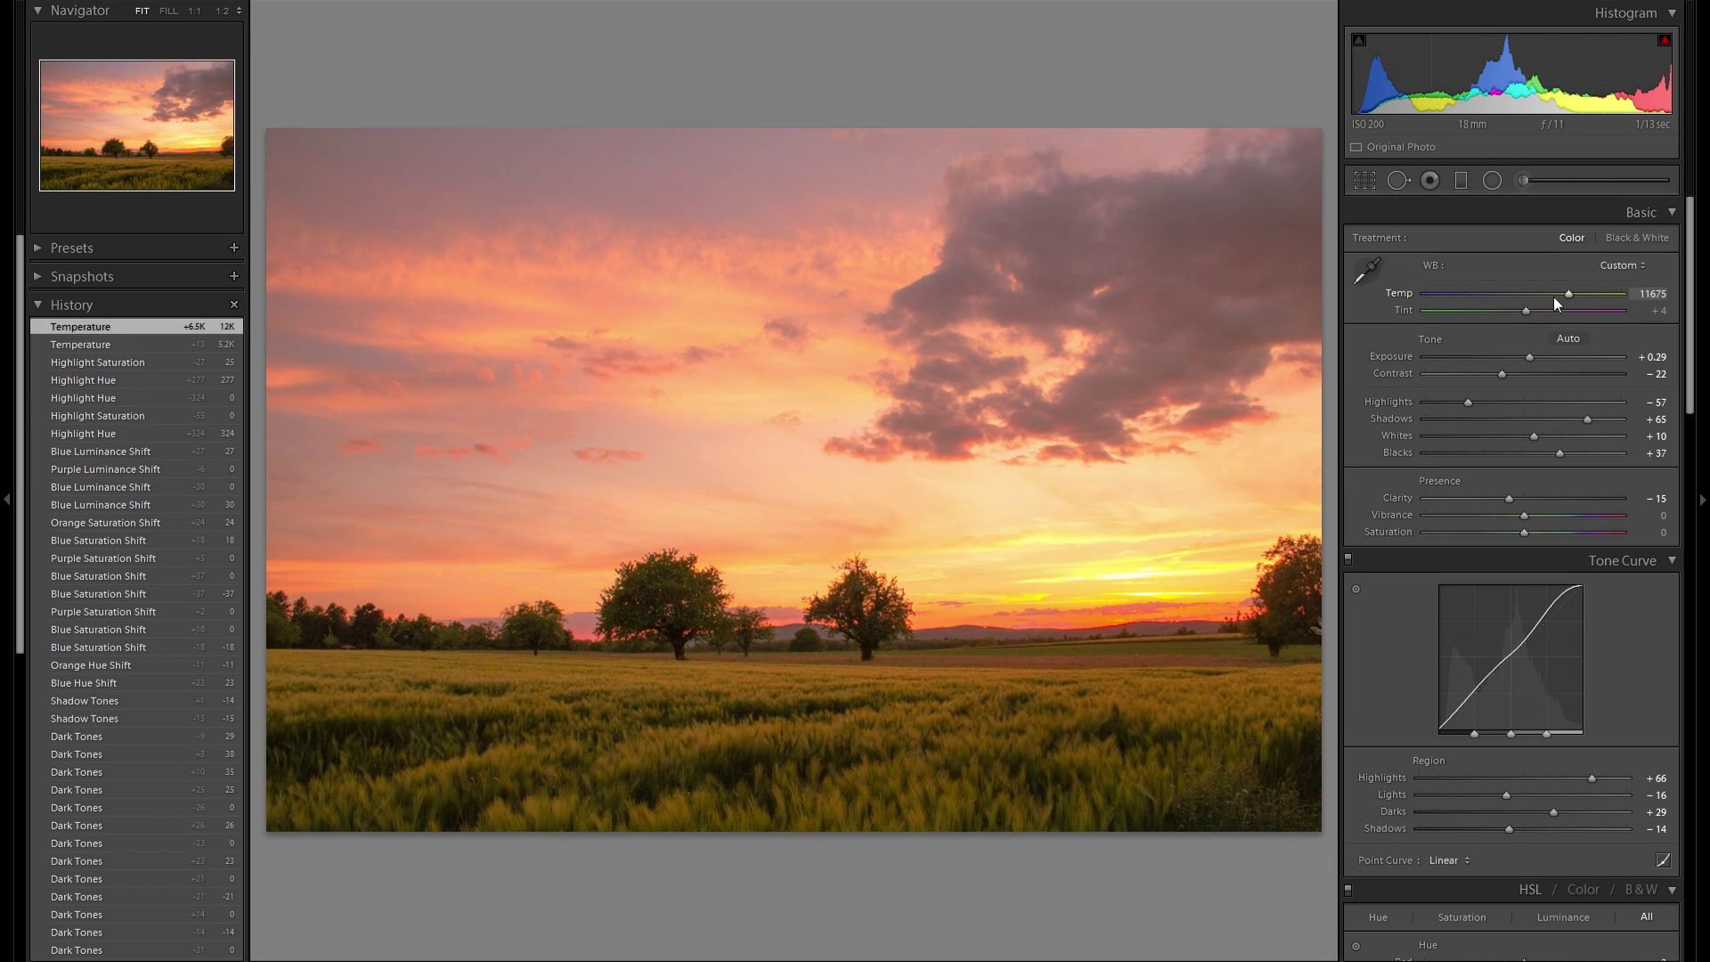
{"action": "double_click", "coordinate": [1402, 296]}
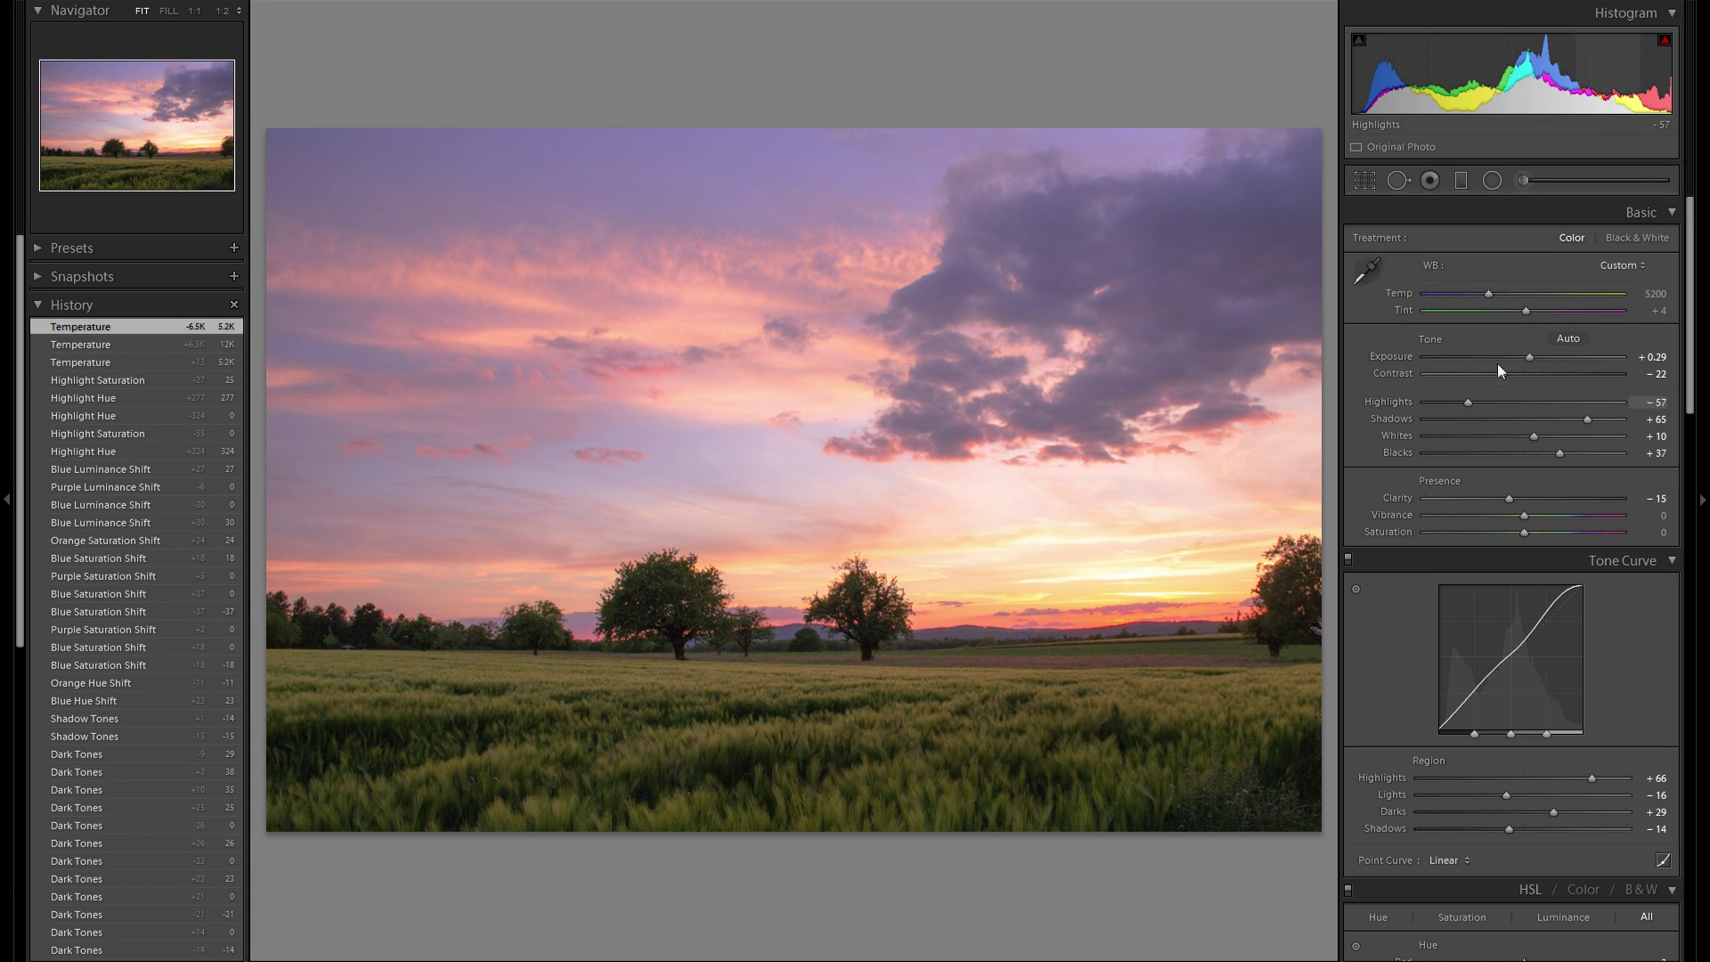
{"action": "mouse_move", "coordinate": [1488, 298]}
{"action": "left_mouse_down"}
{"action": "mouse_move", "coordinate": [1430, 299]}
{"action": "mouse_move", "coordinate": [1479, 292]}
{"action": "left_mouse_up"}
{"action": "double_click", "coordinate": [1401, 294]}
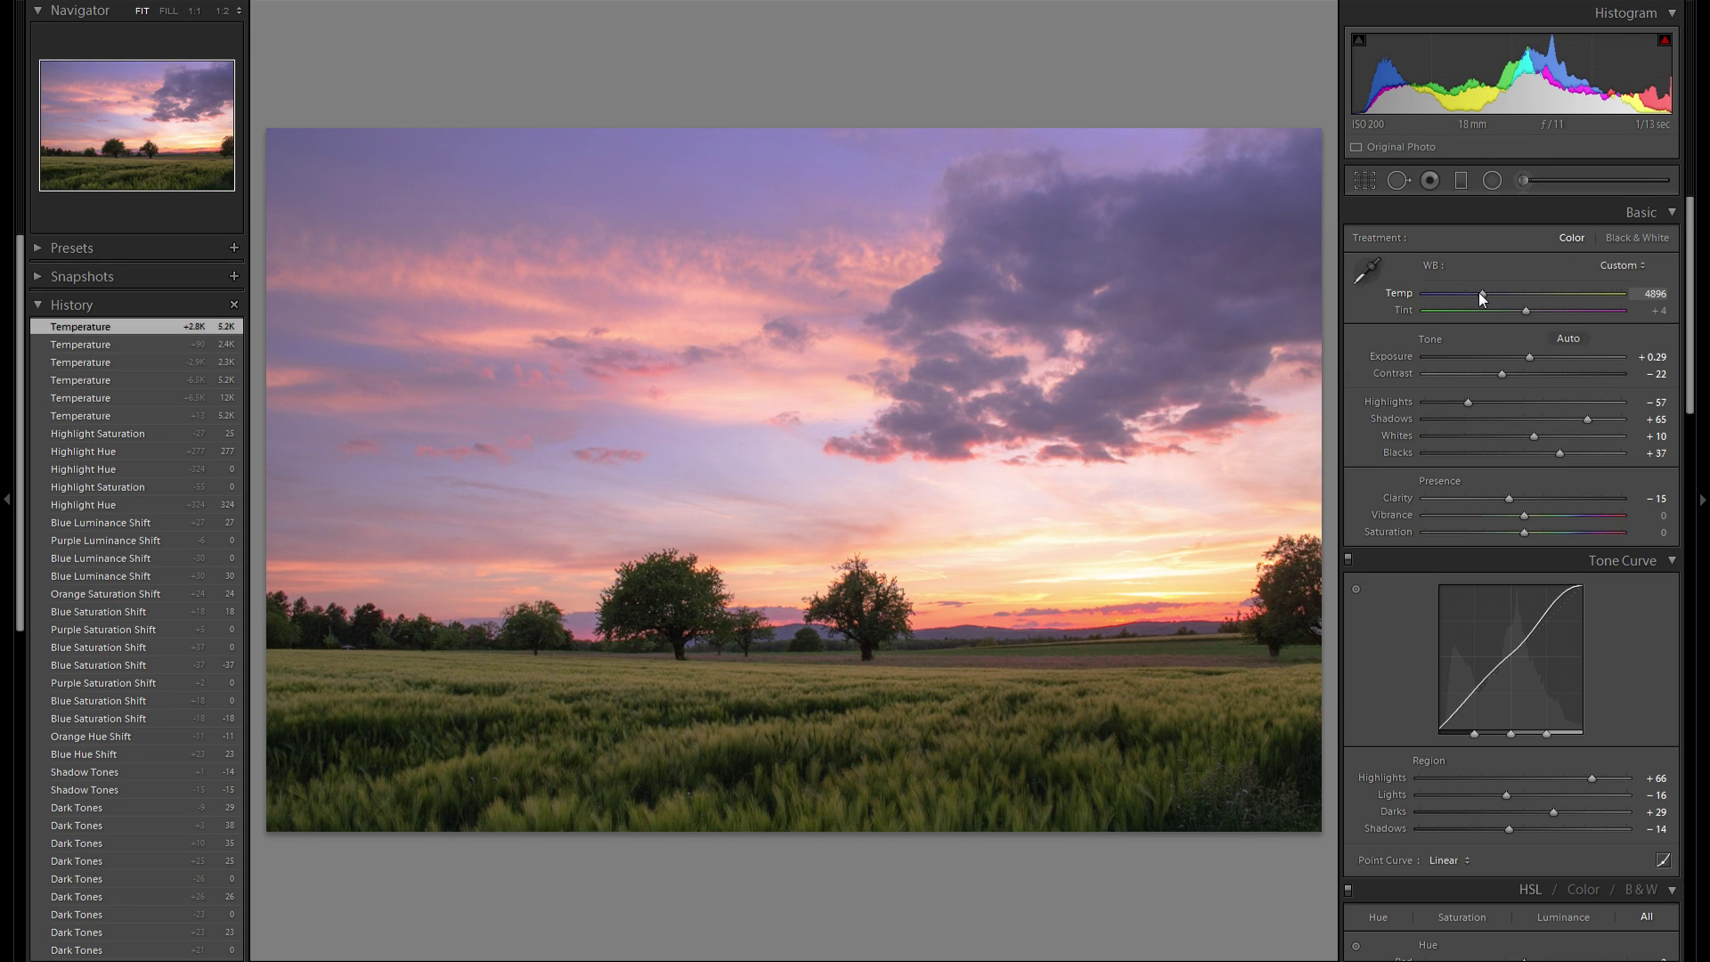
{"action": "left_click_drag", "start_coordinate": [1479, 292], "coordinate": [1478, 292]}
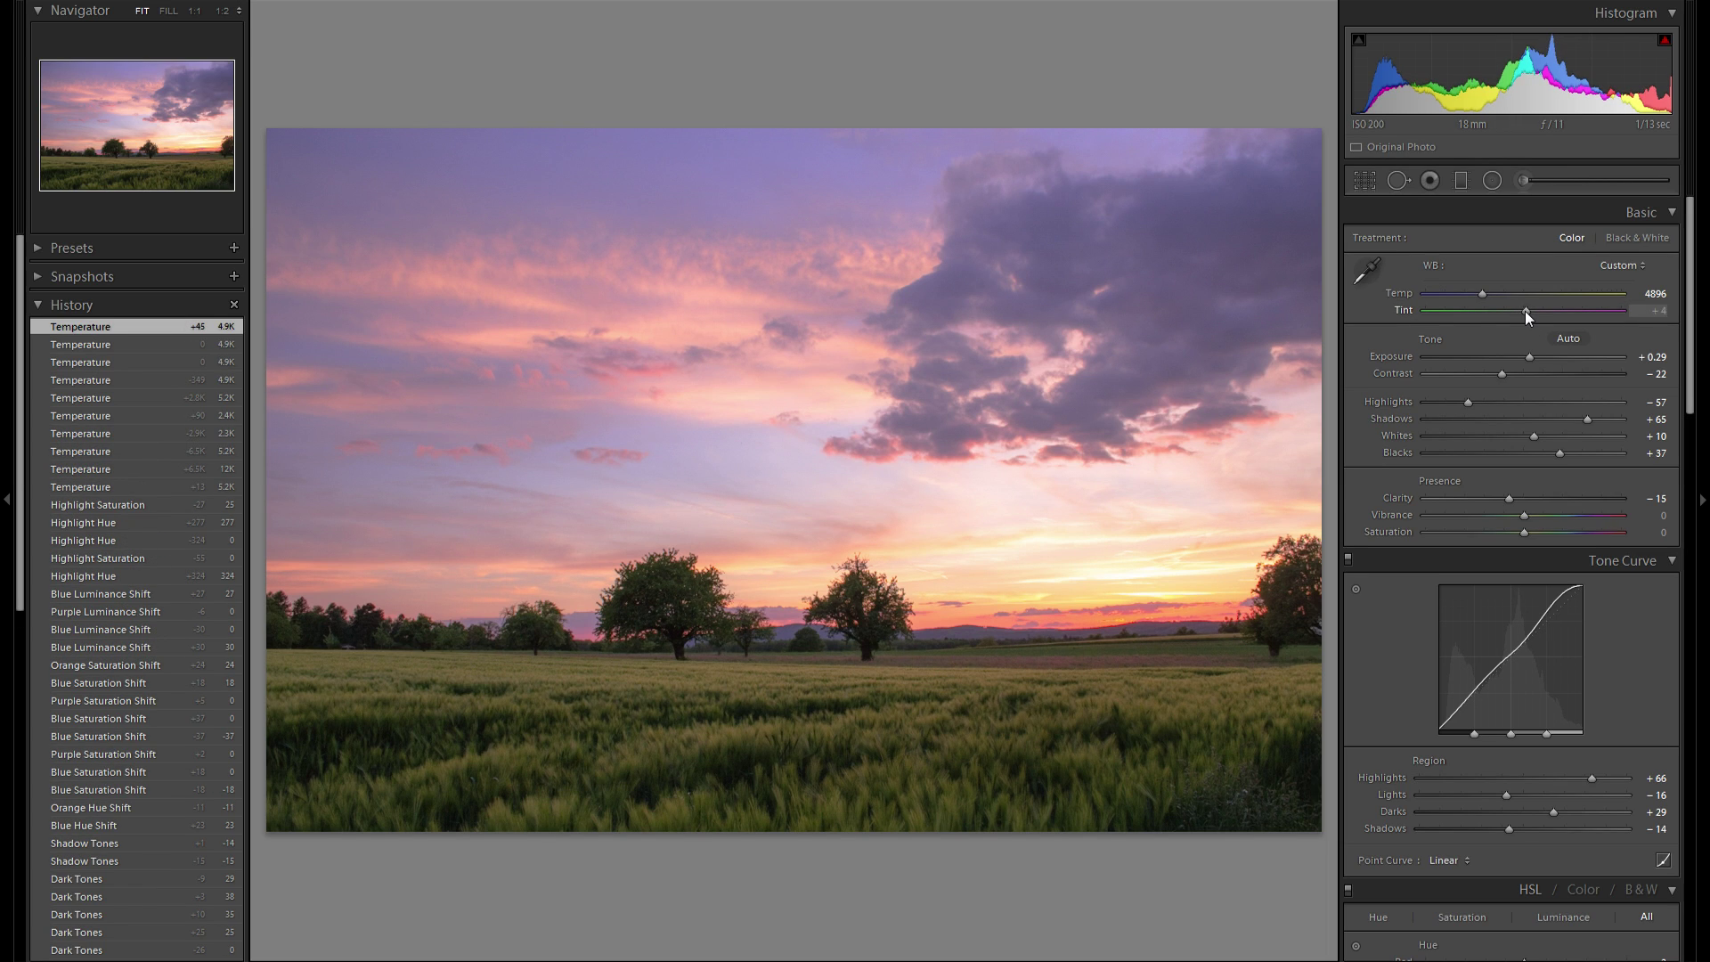
Shift the white balance Tint to +24, trying a strong green shift of −74
{"action": "left_click_drag", "start_coordinate": [1525, 312], "coordinate": [1538, 312]}
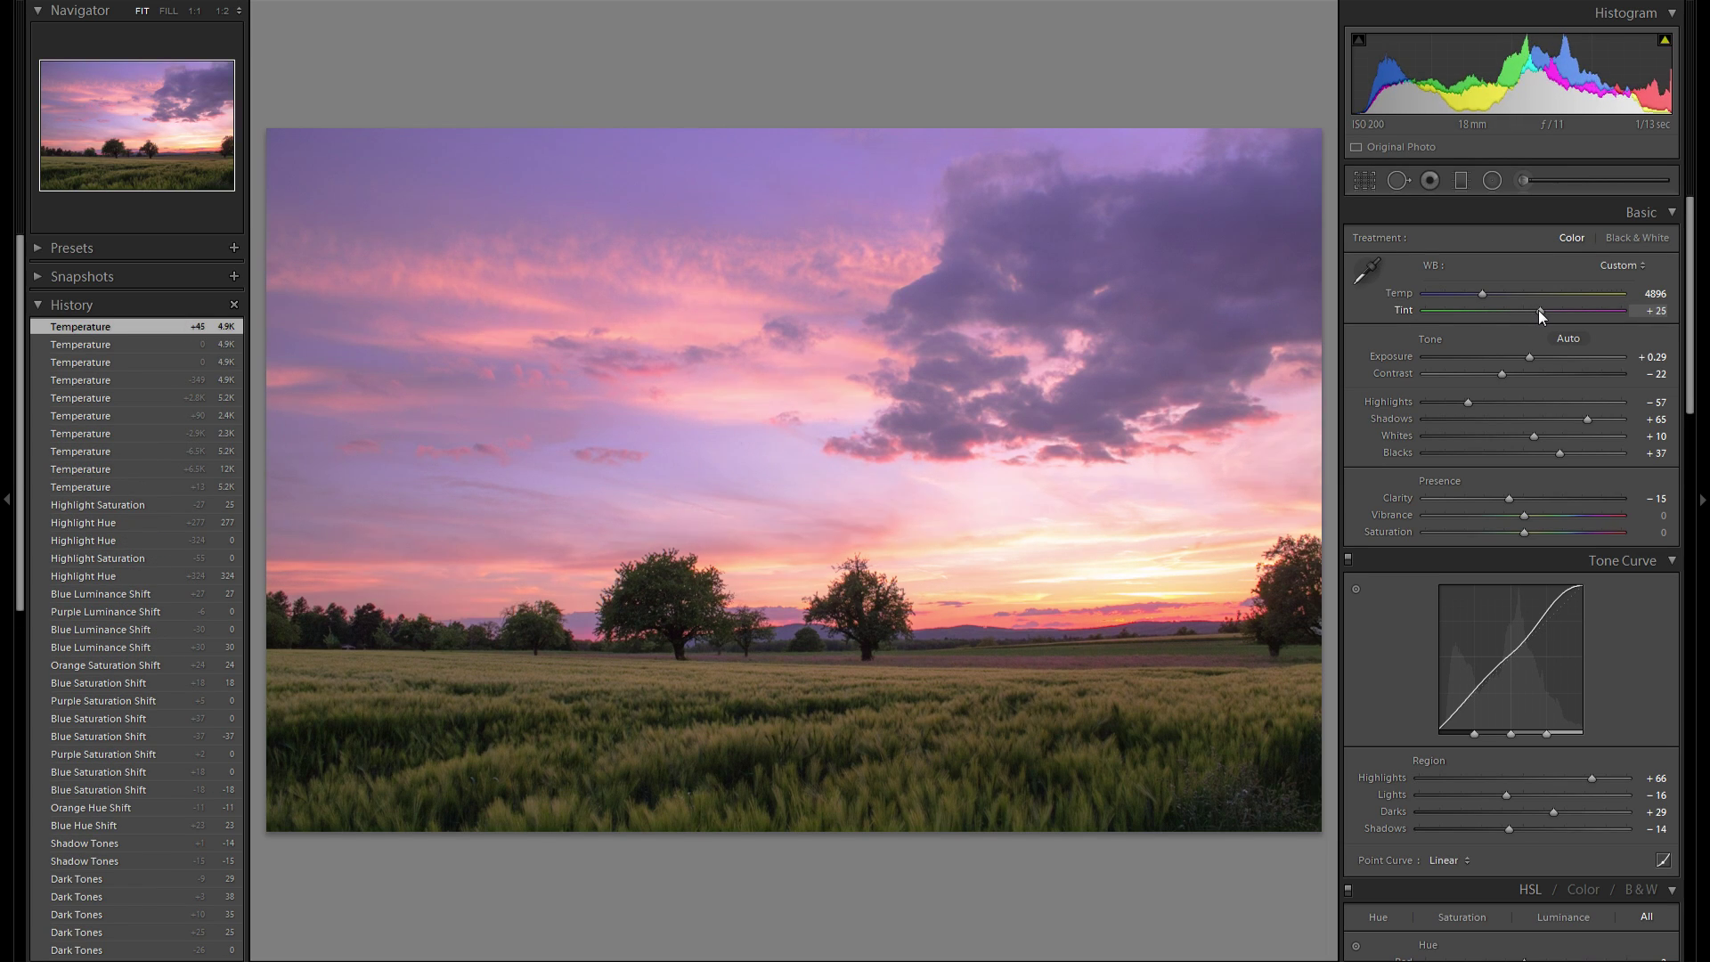
{"action": "left_click_drag", "start_coordinate": [1536, 312], "coordinate": [1474, 312]}
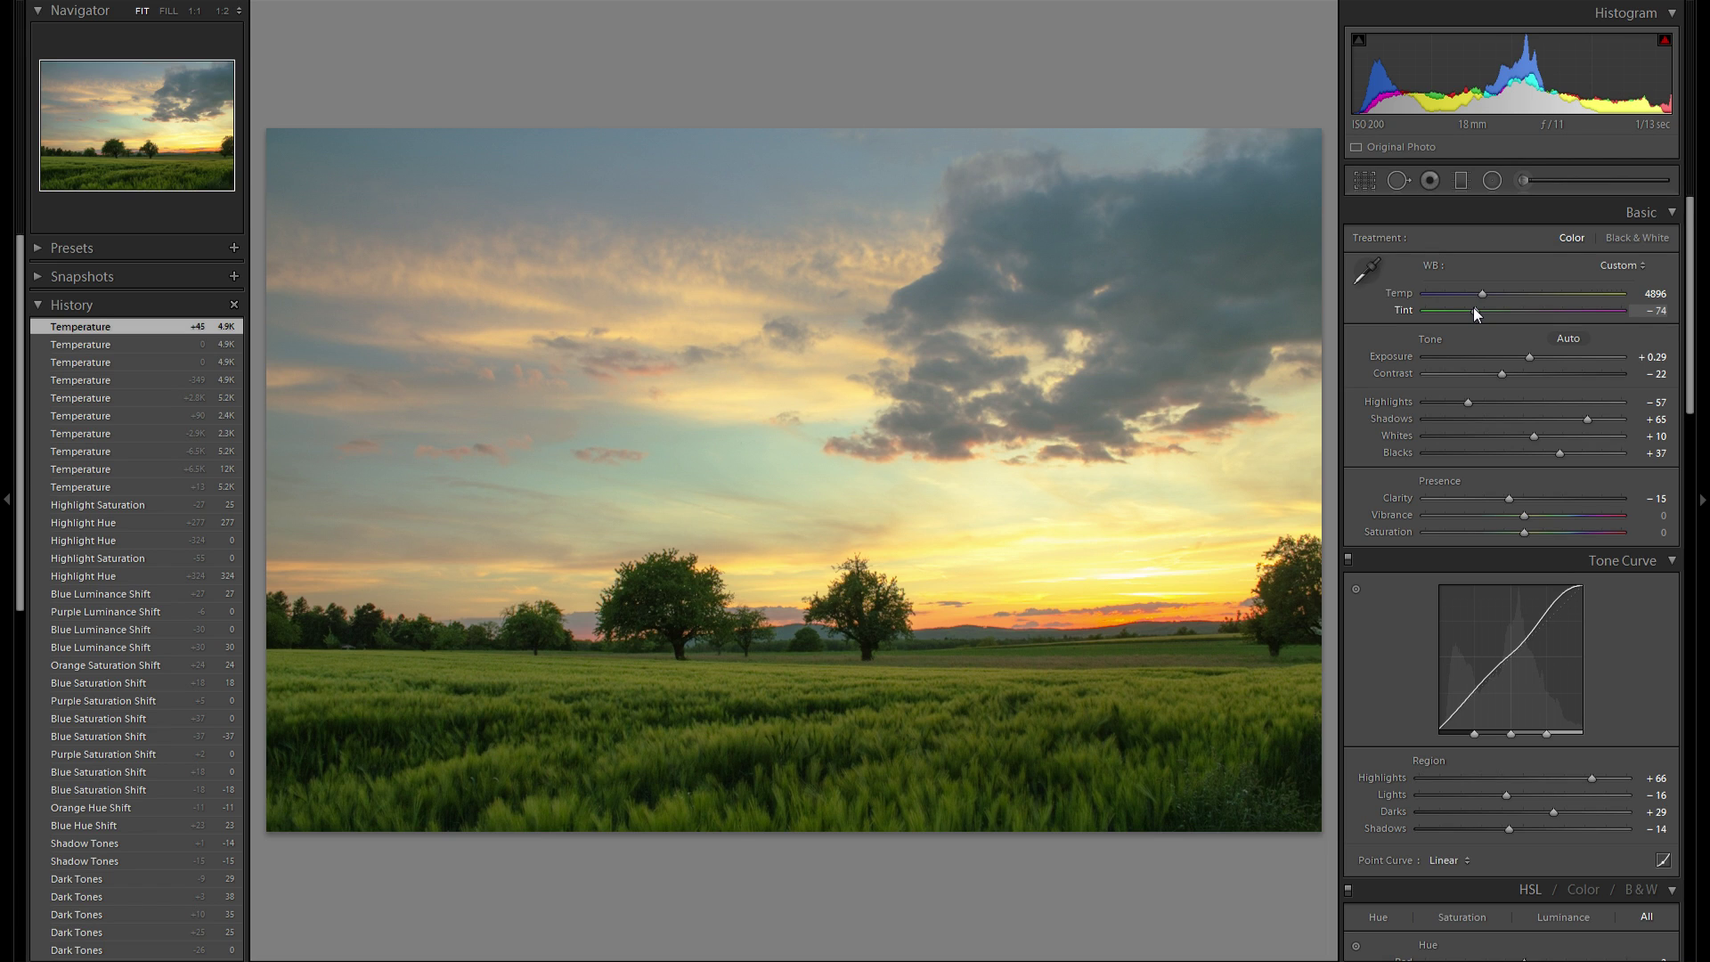
{"action": "left_click_drag", "start_coordinate": [1473, 307], "coordinate": [1538, 314]}
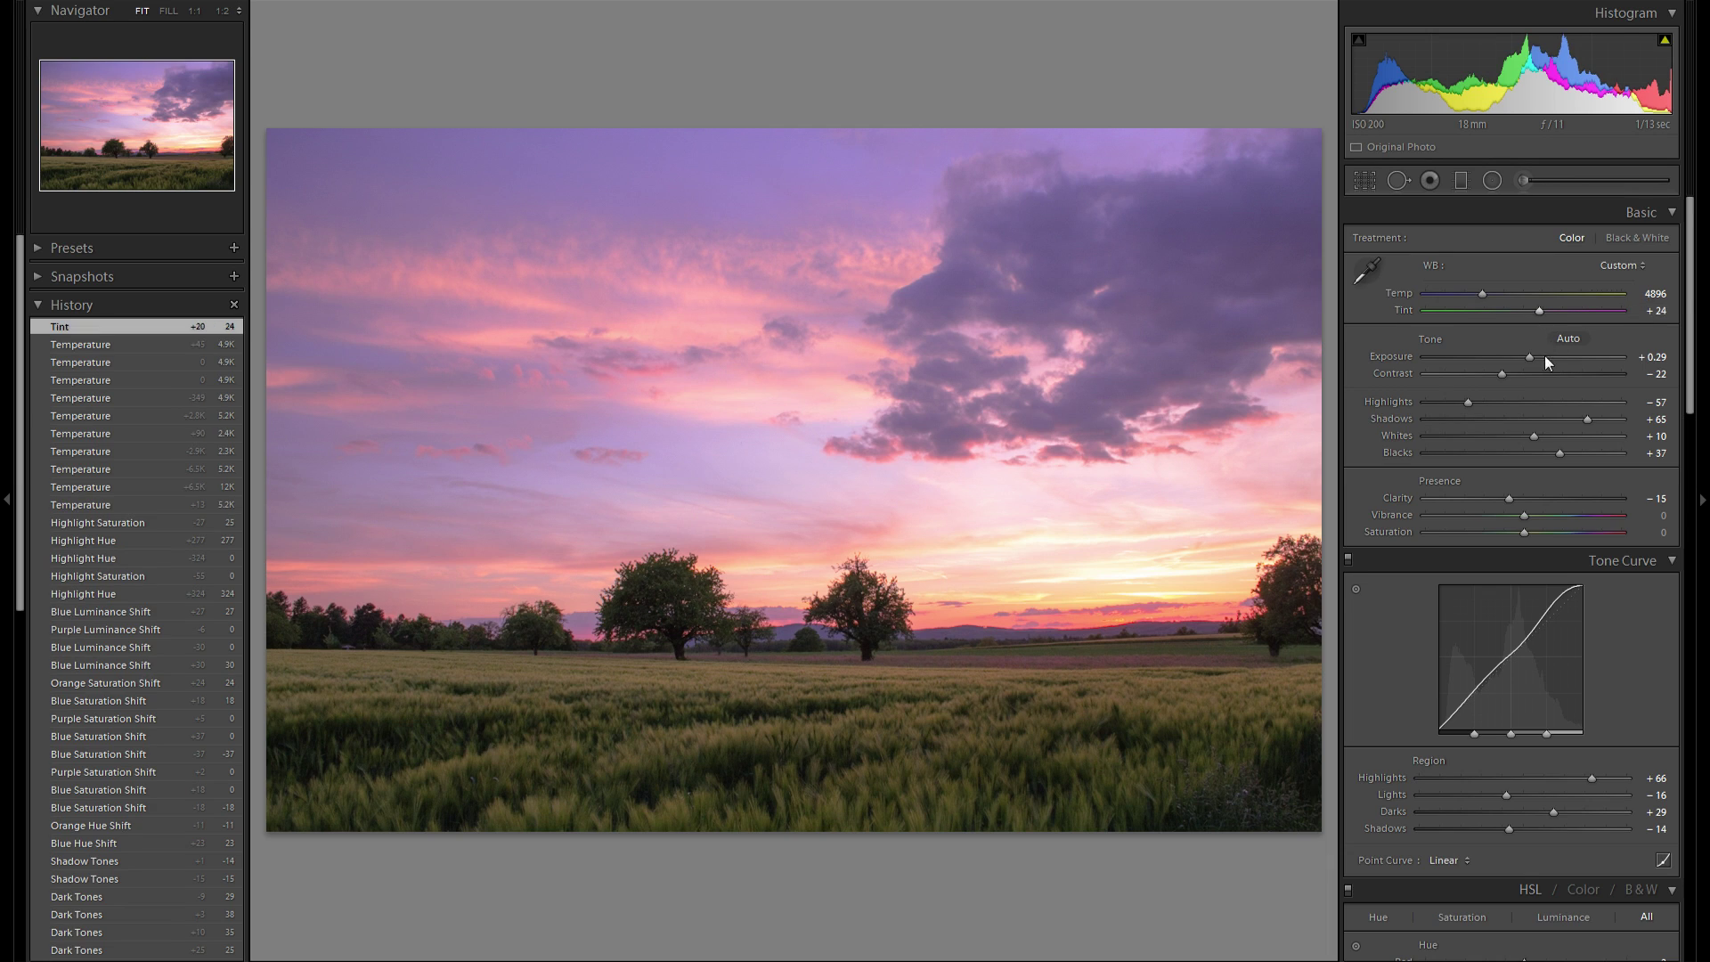
Adjust Split Toning to Hue 304 and Saturation 17 for the highlights and Hue 114 for the shadows
{"action": "scroll", "coordinate": [1559, 374], "scroll_direction": "down", "scroll_amount": 8}
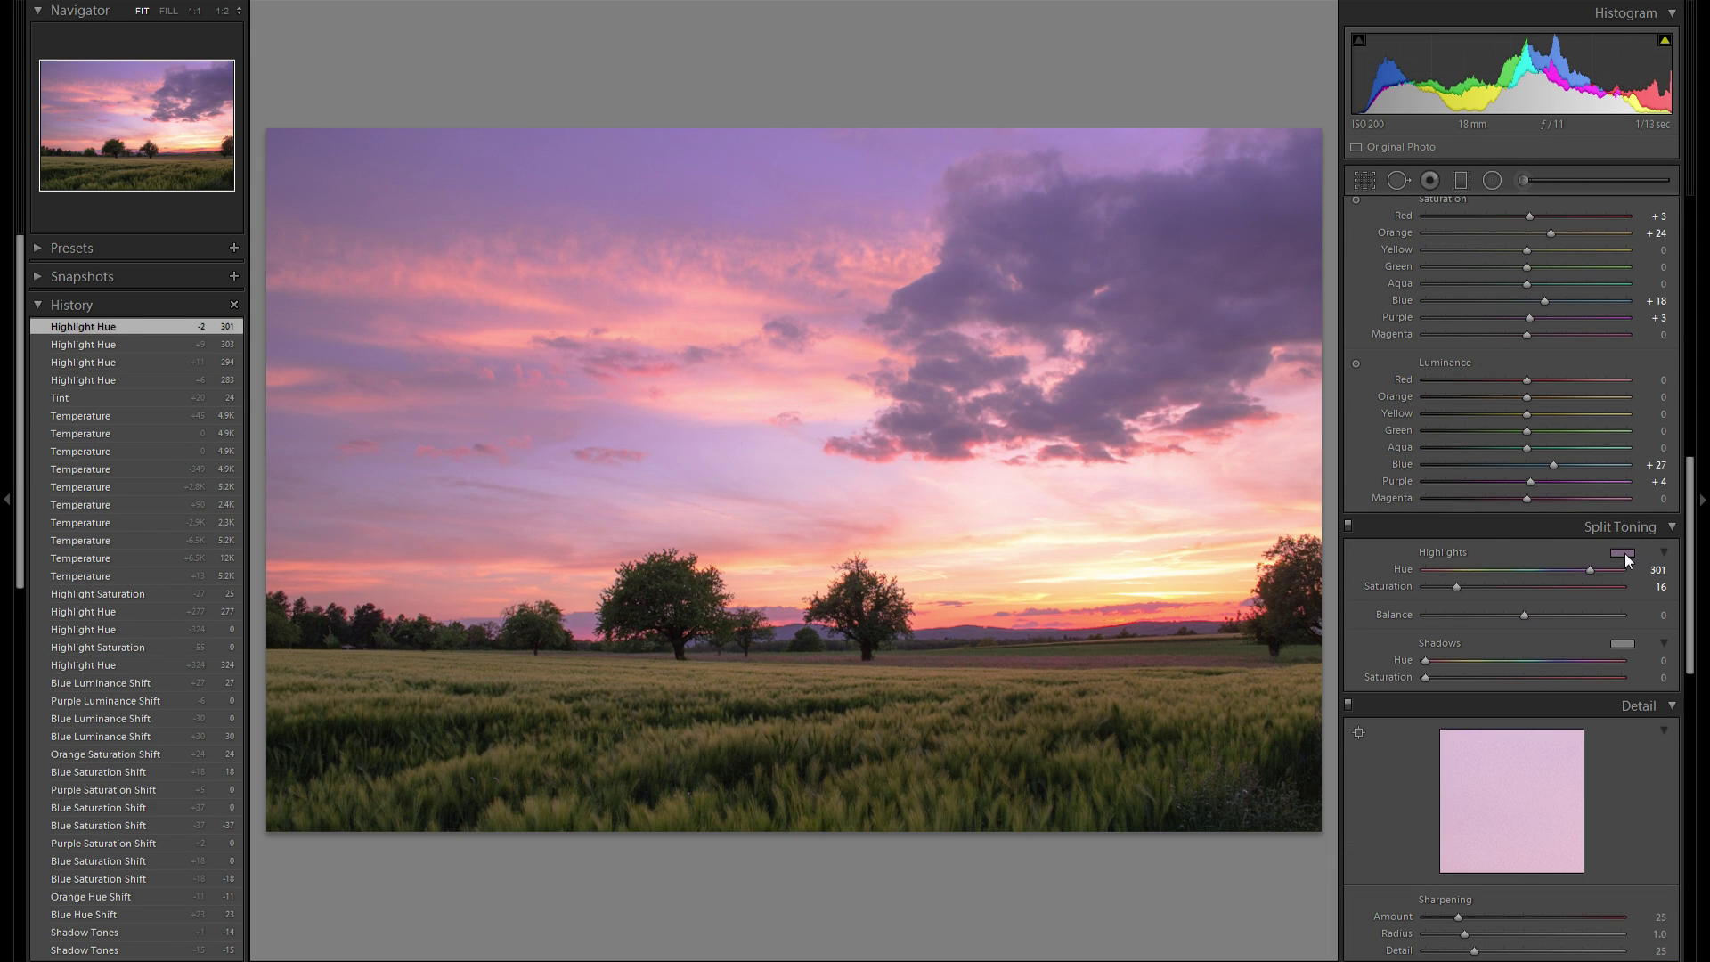
{"action": "left_click_drag", "start_coordinate": [1590, 570], "coordinate": [1591, 570]}
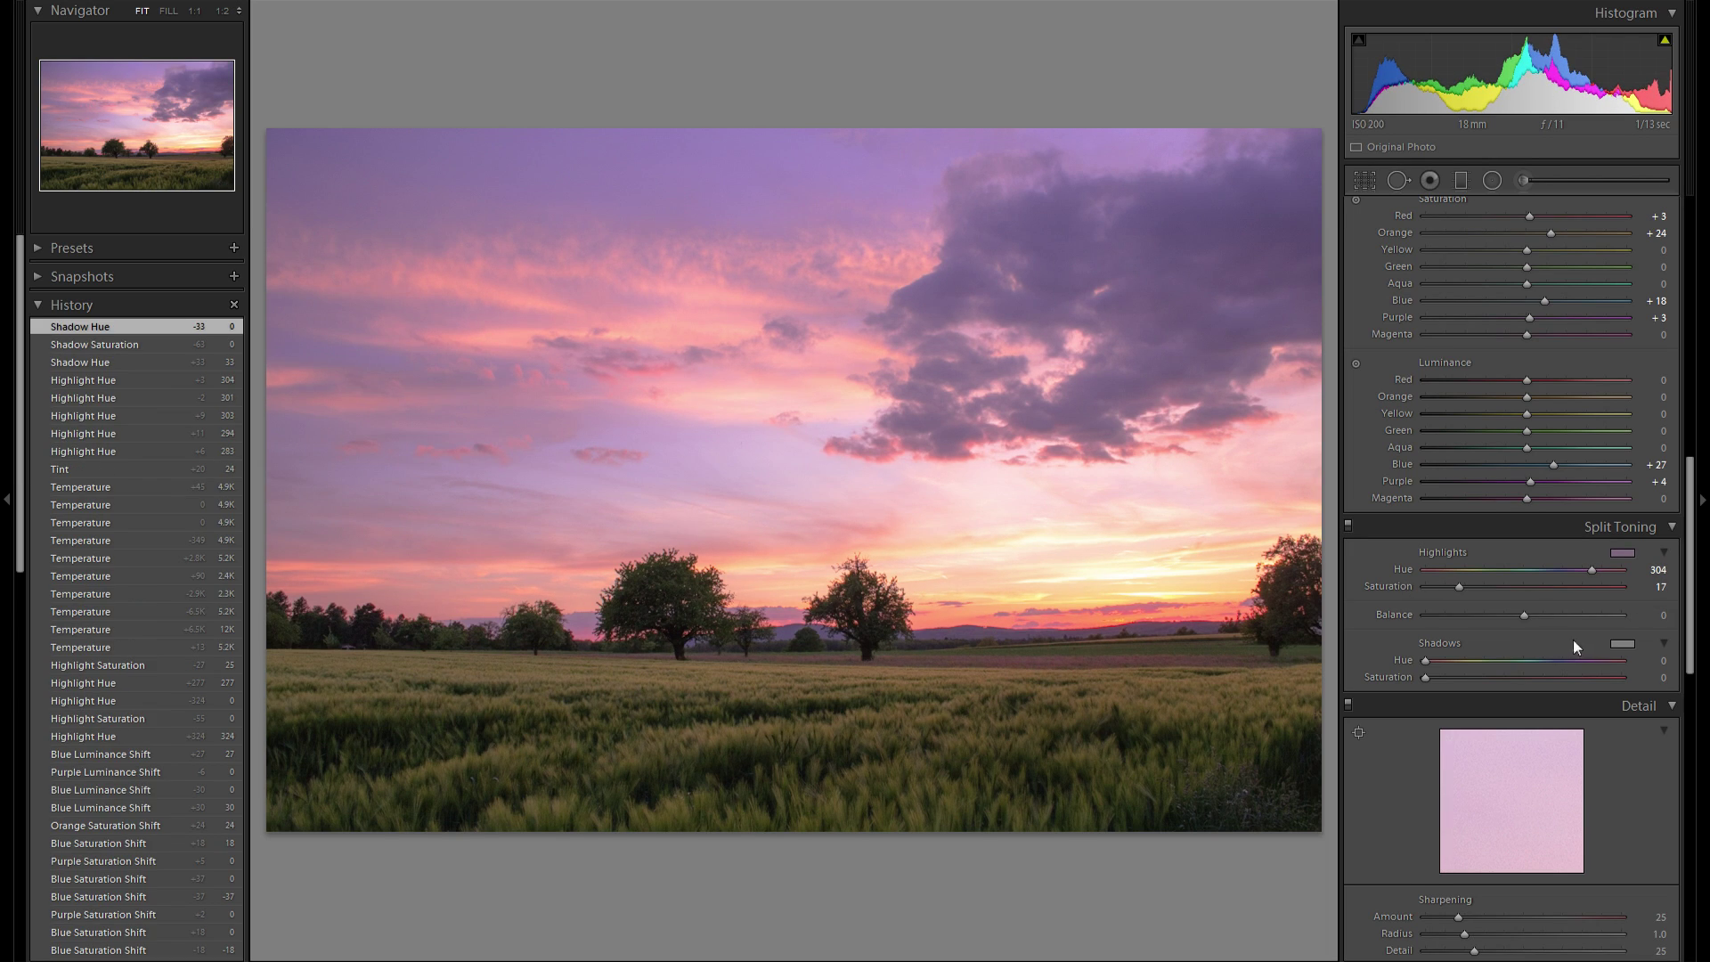
{"action": "left_click_drag", "start_coordinate": [1425, 661], "coordinate": [1487, 661]}
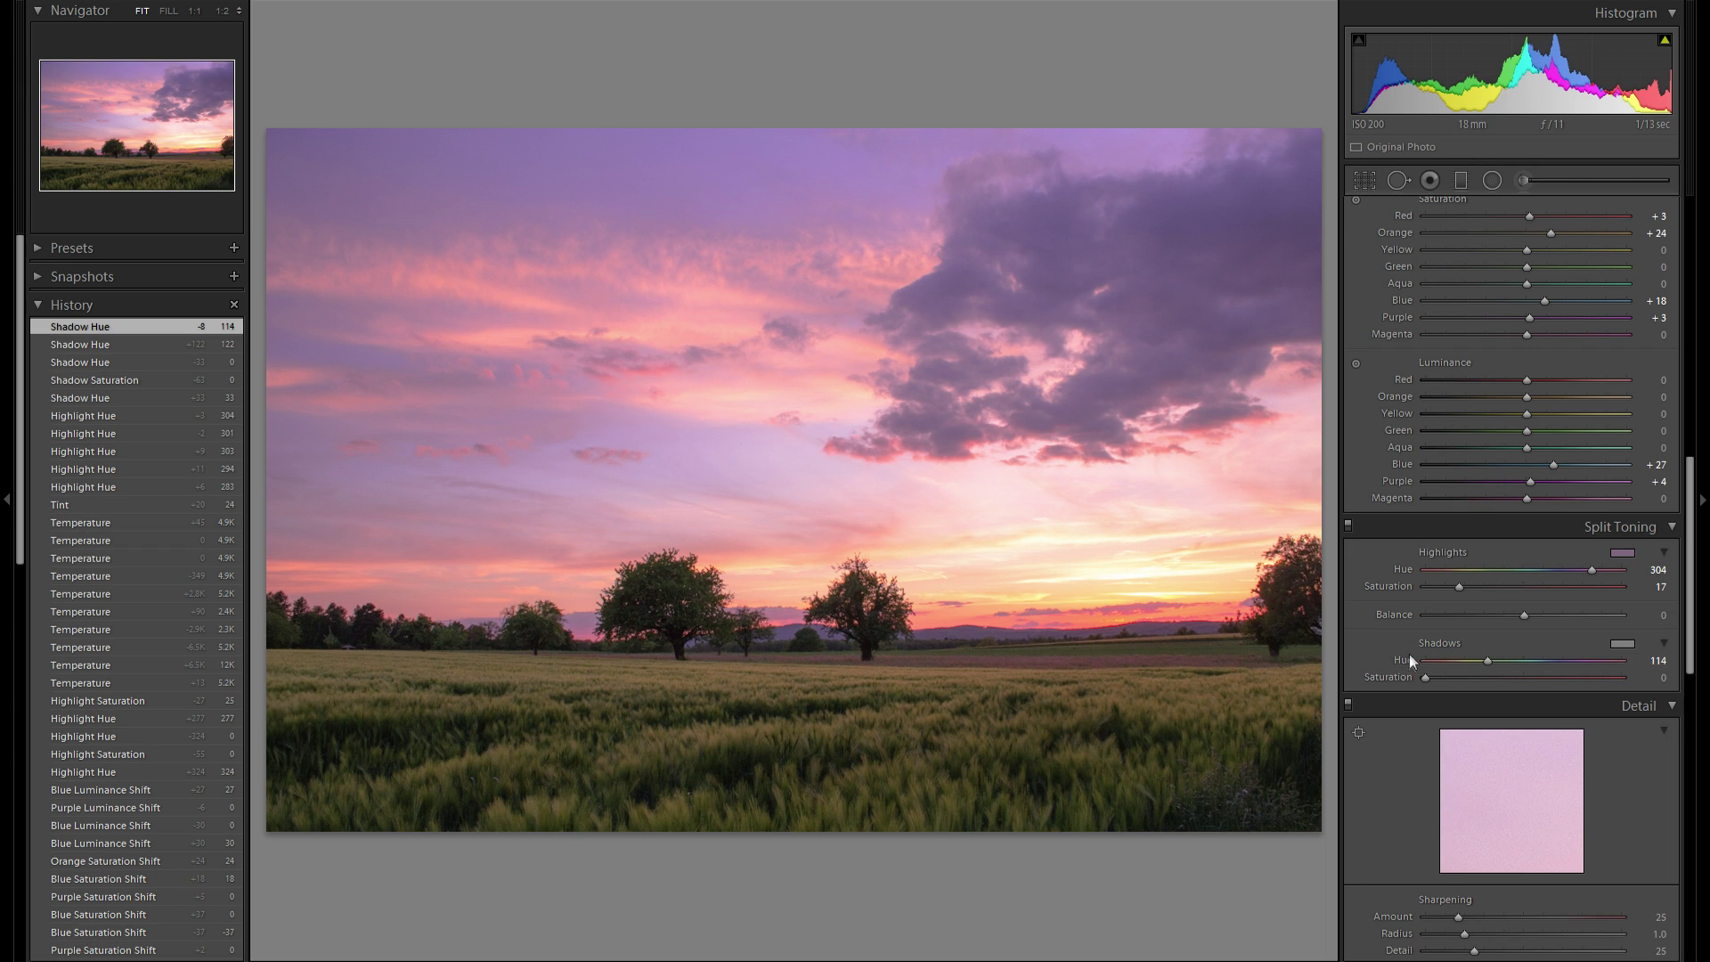
Set sharpening Amount to 45 and Masking to 67, checking the wheat field at 1:1
{"action": "scroll", "coordinate": [1489, 635], "scroll_direction": "down", "scroll_amount": 4}
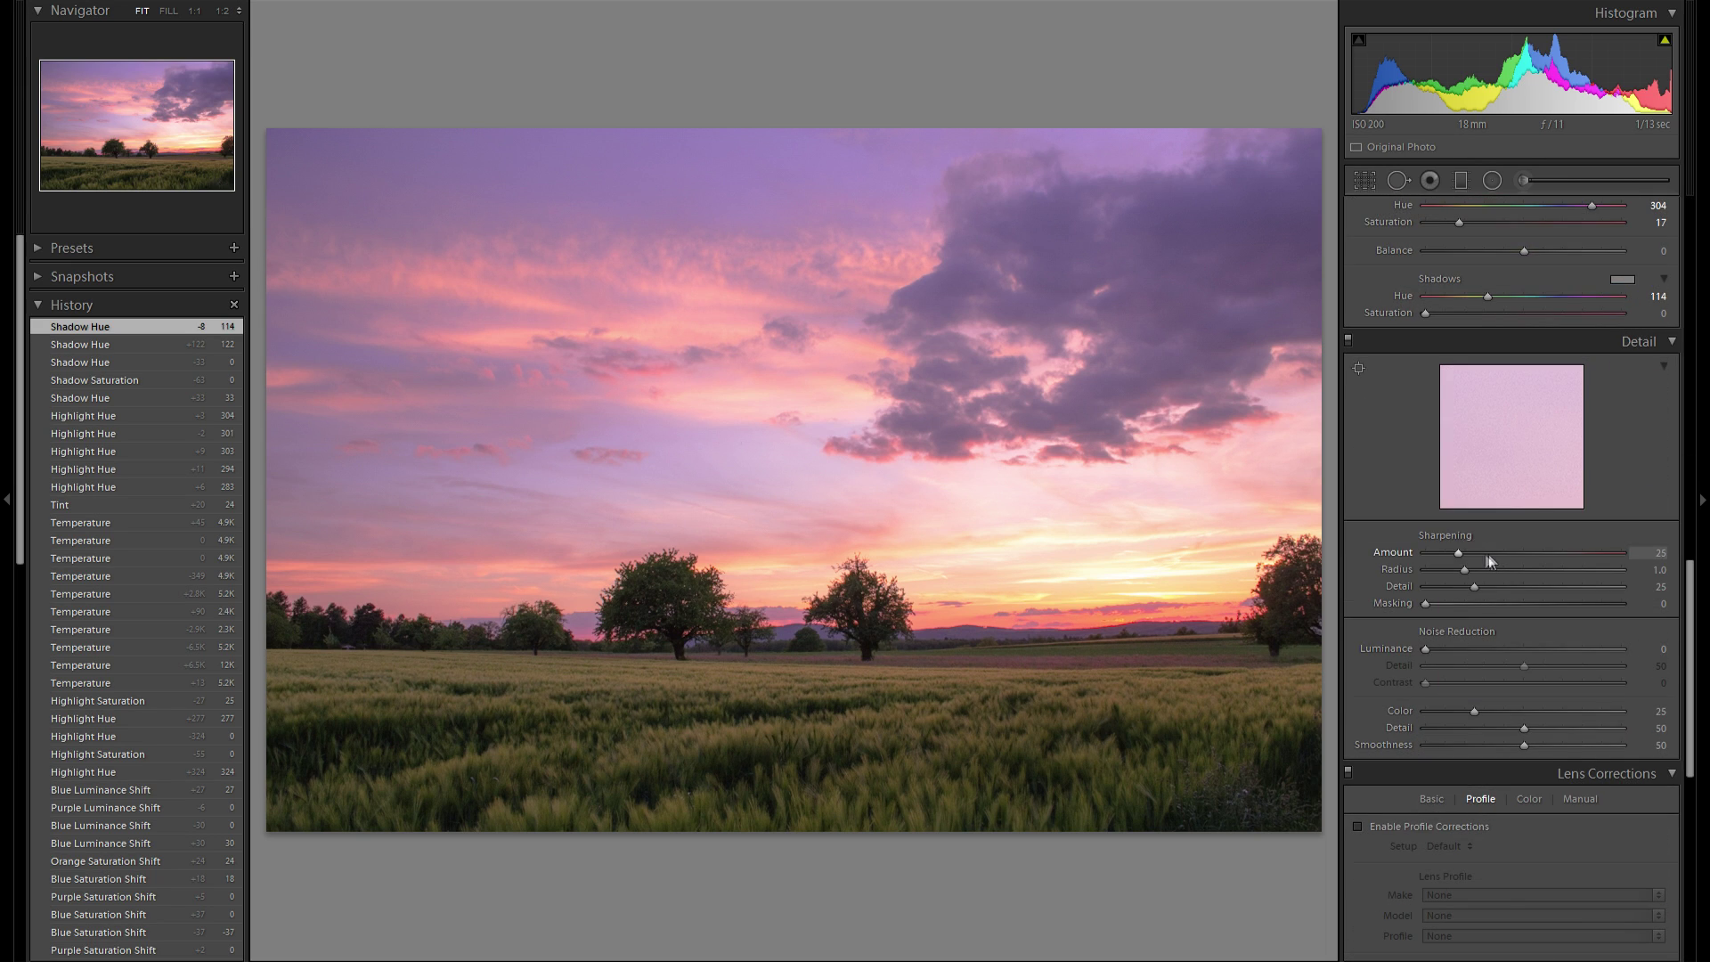
{"action": "left_click", "coordinate": [784, 748]}
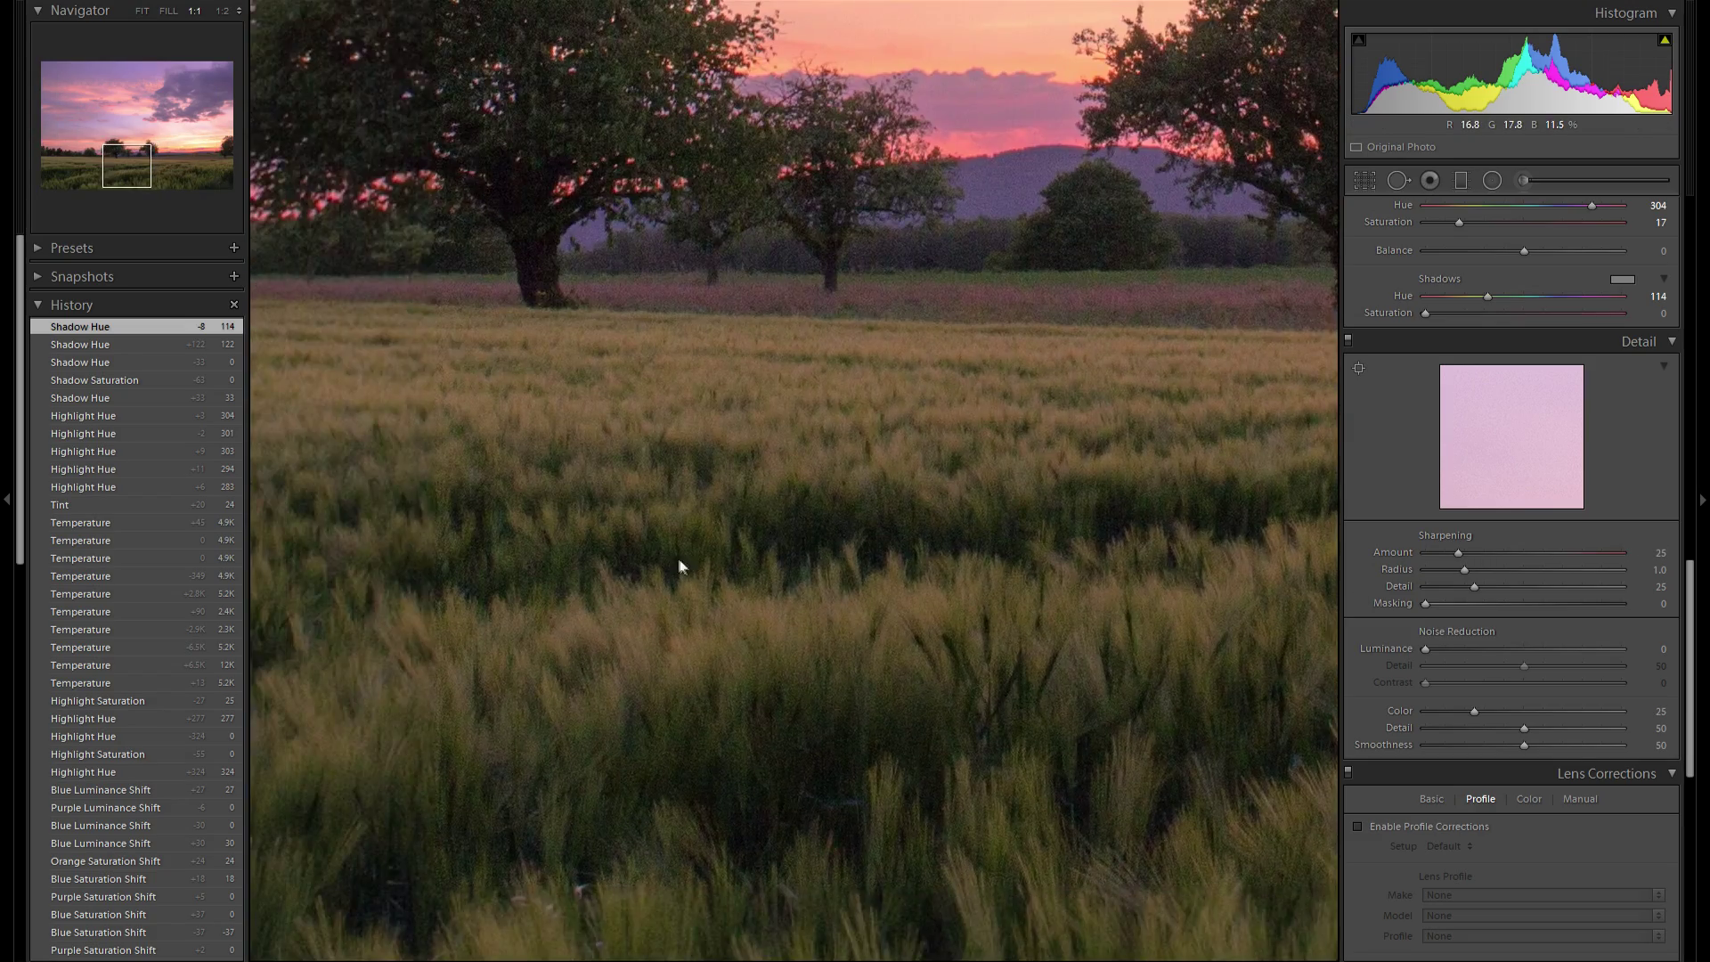
{"action": "left_click_drag", "start_coordinate": [680, 566], "coordinate": [752, 592]}
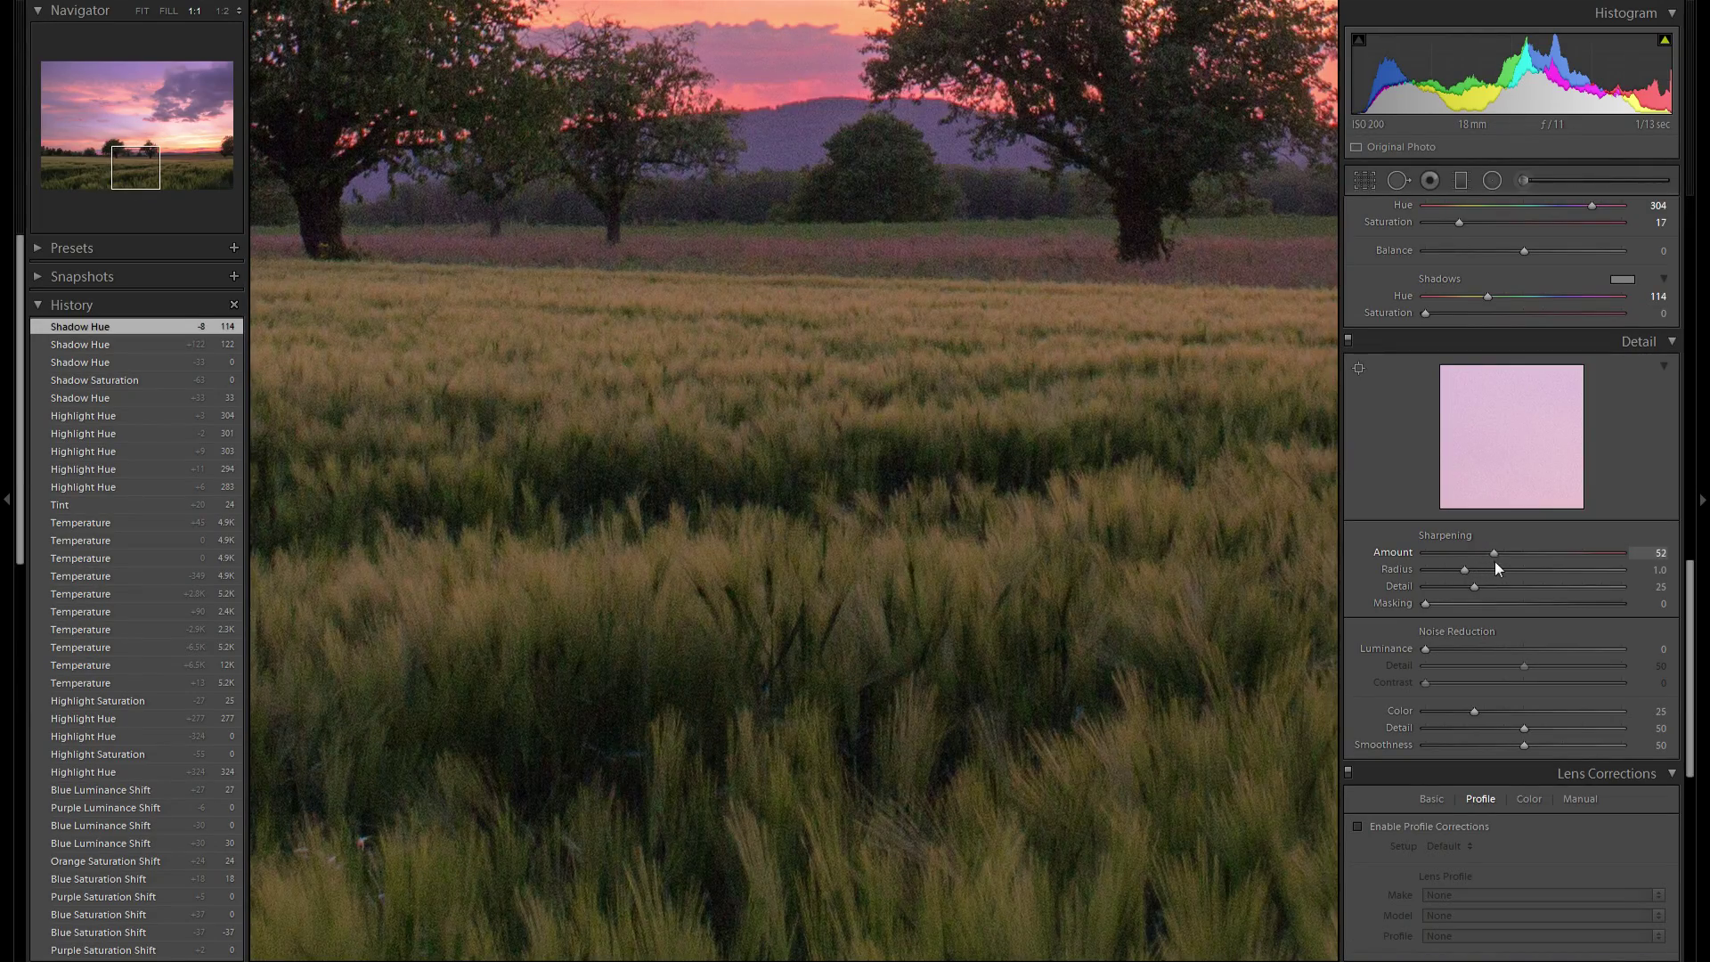
{"action": "left_click_drag", "start_coordinate": [1495, 562], "coordinate": [1504, 563]}
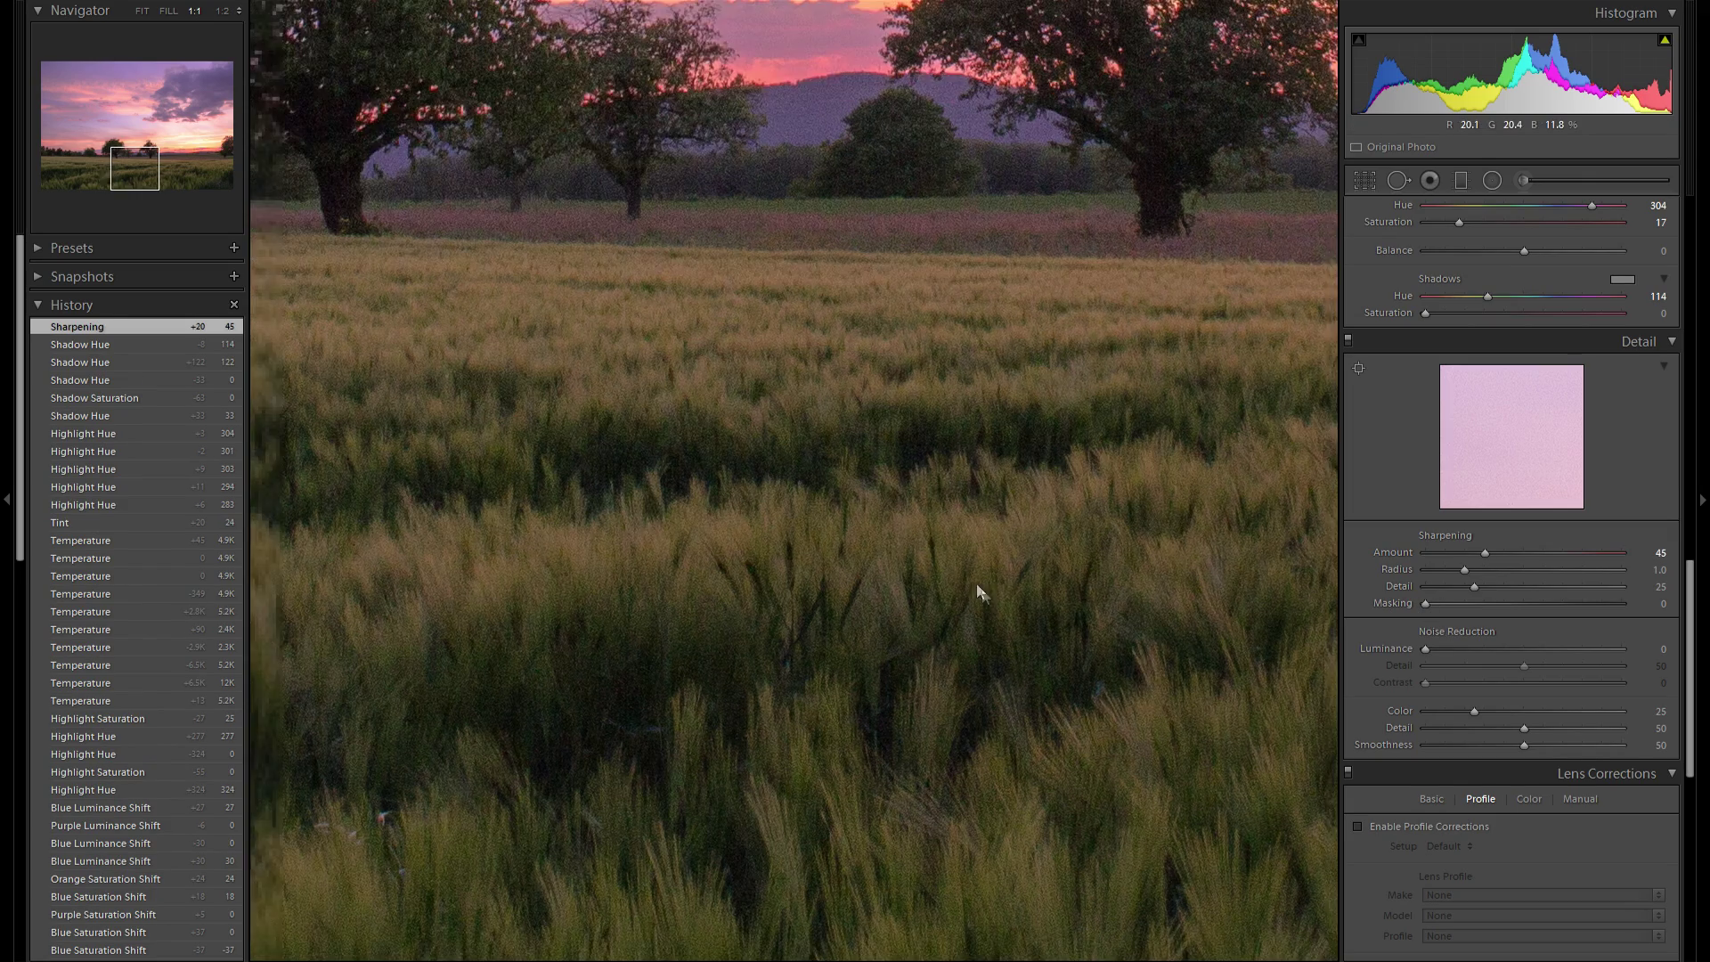
{"action": "left_click", "coordinate": [977, 574]}
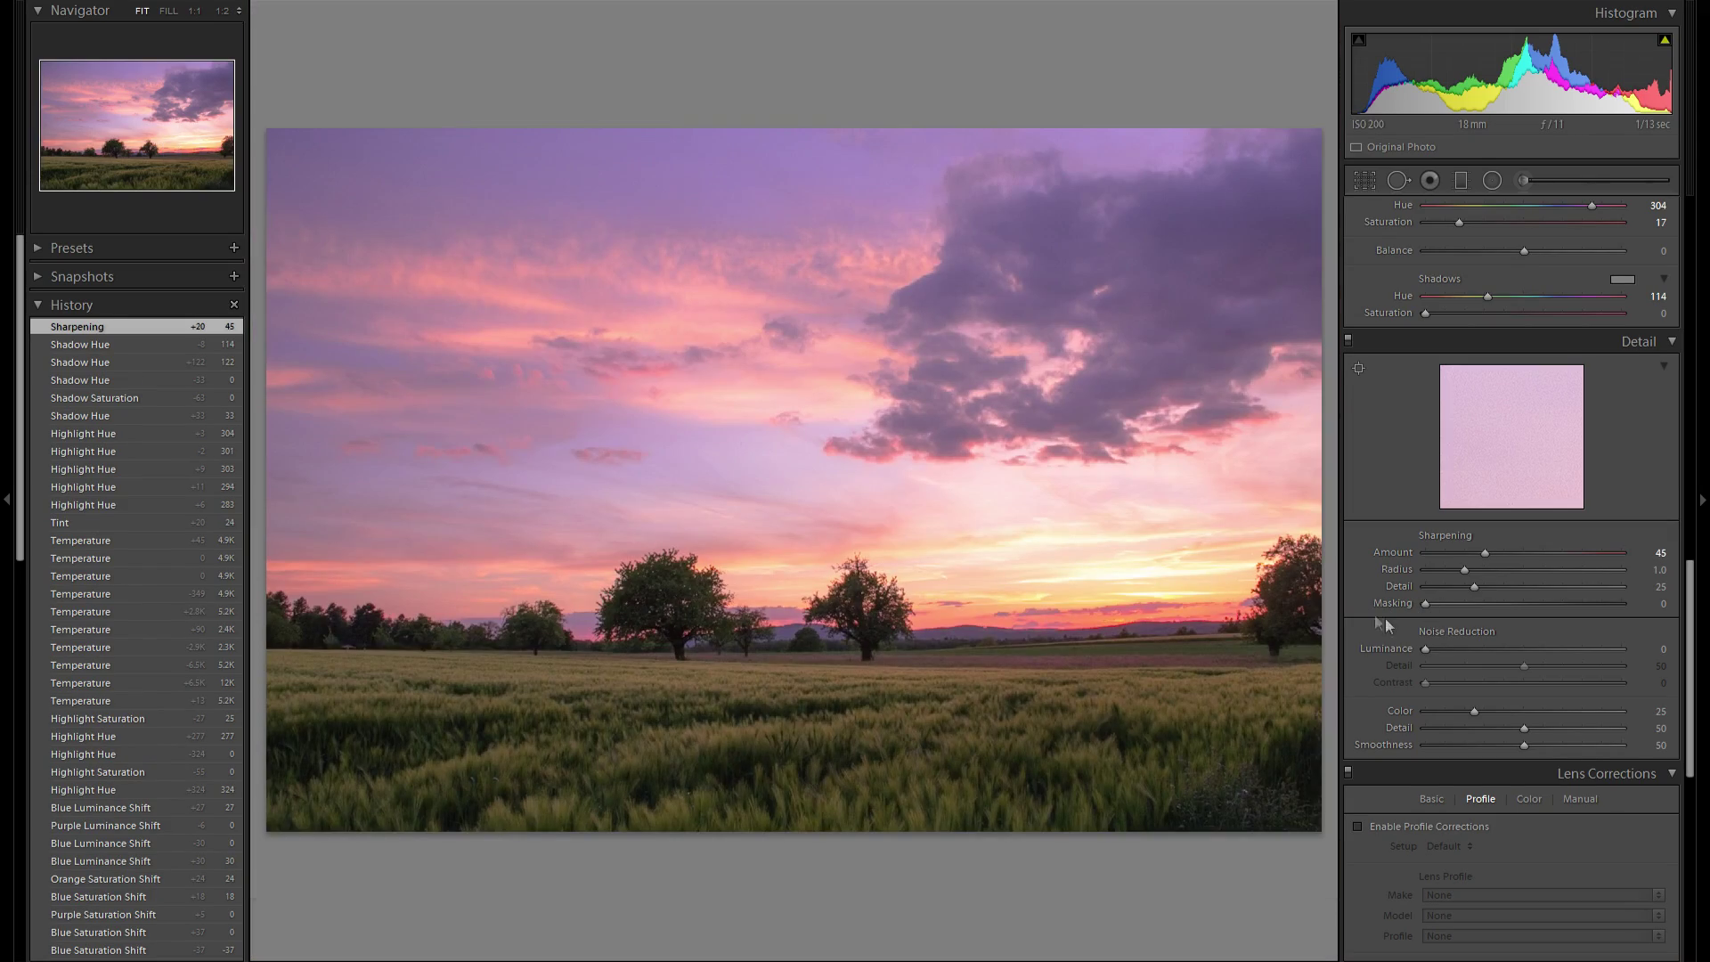
{"action": "left_click_drag", "start_coordinate": [1428, 607], "coordinate": [1557, 624]}
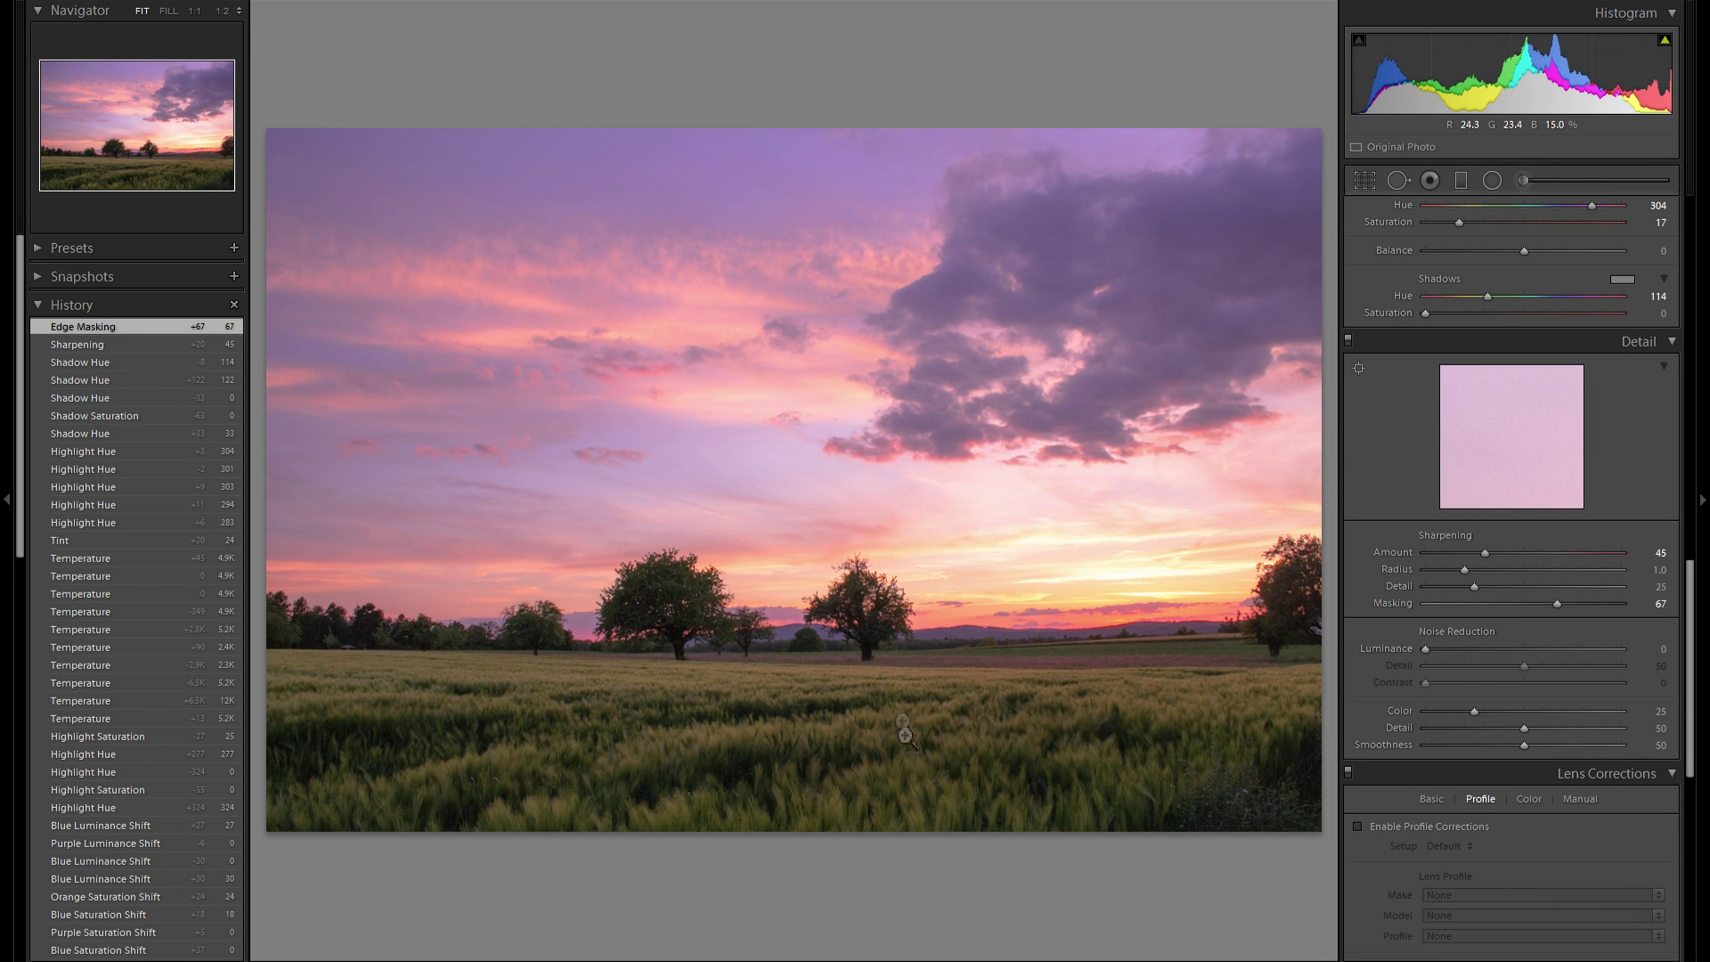
Set Luminance noise reduction to 19 while inspecting the trees and wheat field at 1:1
{"action": "left_click", "coordinate": [886, 726]}
{"action": "left_click_drag", "start_coordinate": [1179, 748], "coordinate": [1069, 691]}
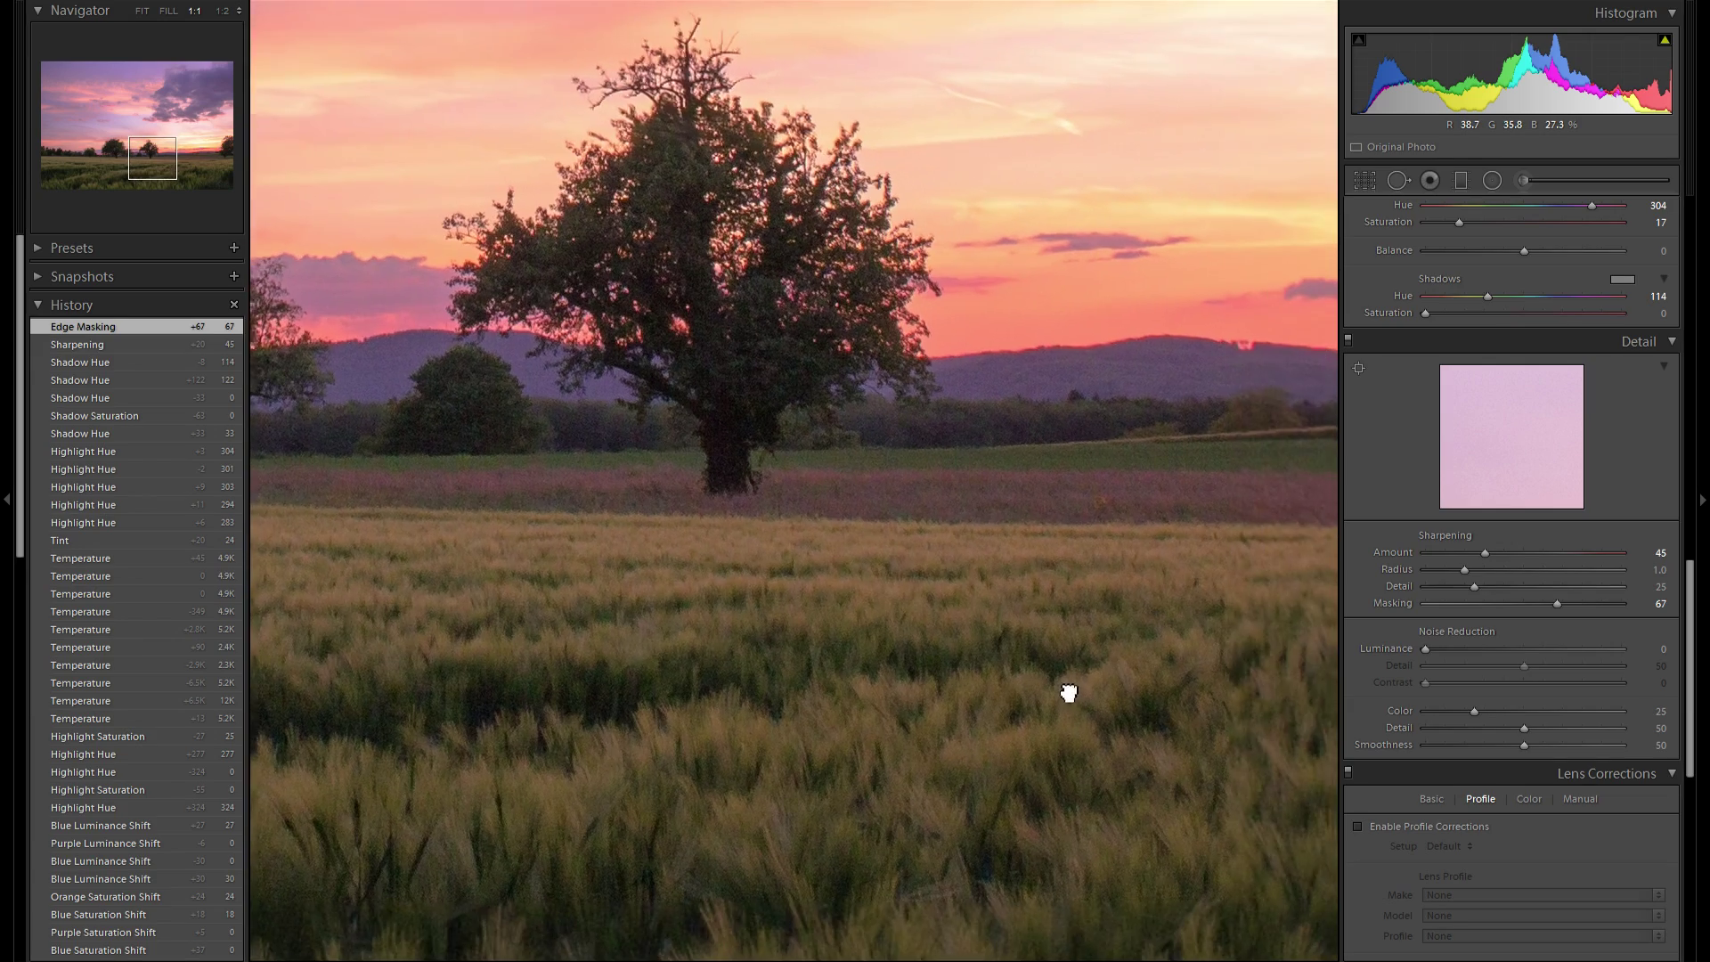
{"action": "left_click_drag", "start_coordinate": [1217, 622], "coordinate": [1054, 591]}
{"action": "left_click_drag", "start_coordinate": [810, 603], "coordinate": [1067, 638]}
{"action": "mouse_move", "coordinate": [778, 611]}
{"action": "left_mouse_down"}
{"action": "mouse_move", "coordinate": [1054, 629]}
{"action": "mouse_move", "coordinate": [760, 641]}
{"action": "left_mouse_up"}
{"action": "left_click_drag", "start_coordinate": [993, 645], "coordinate": [855, 649]}
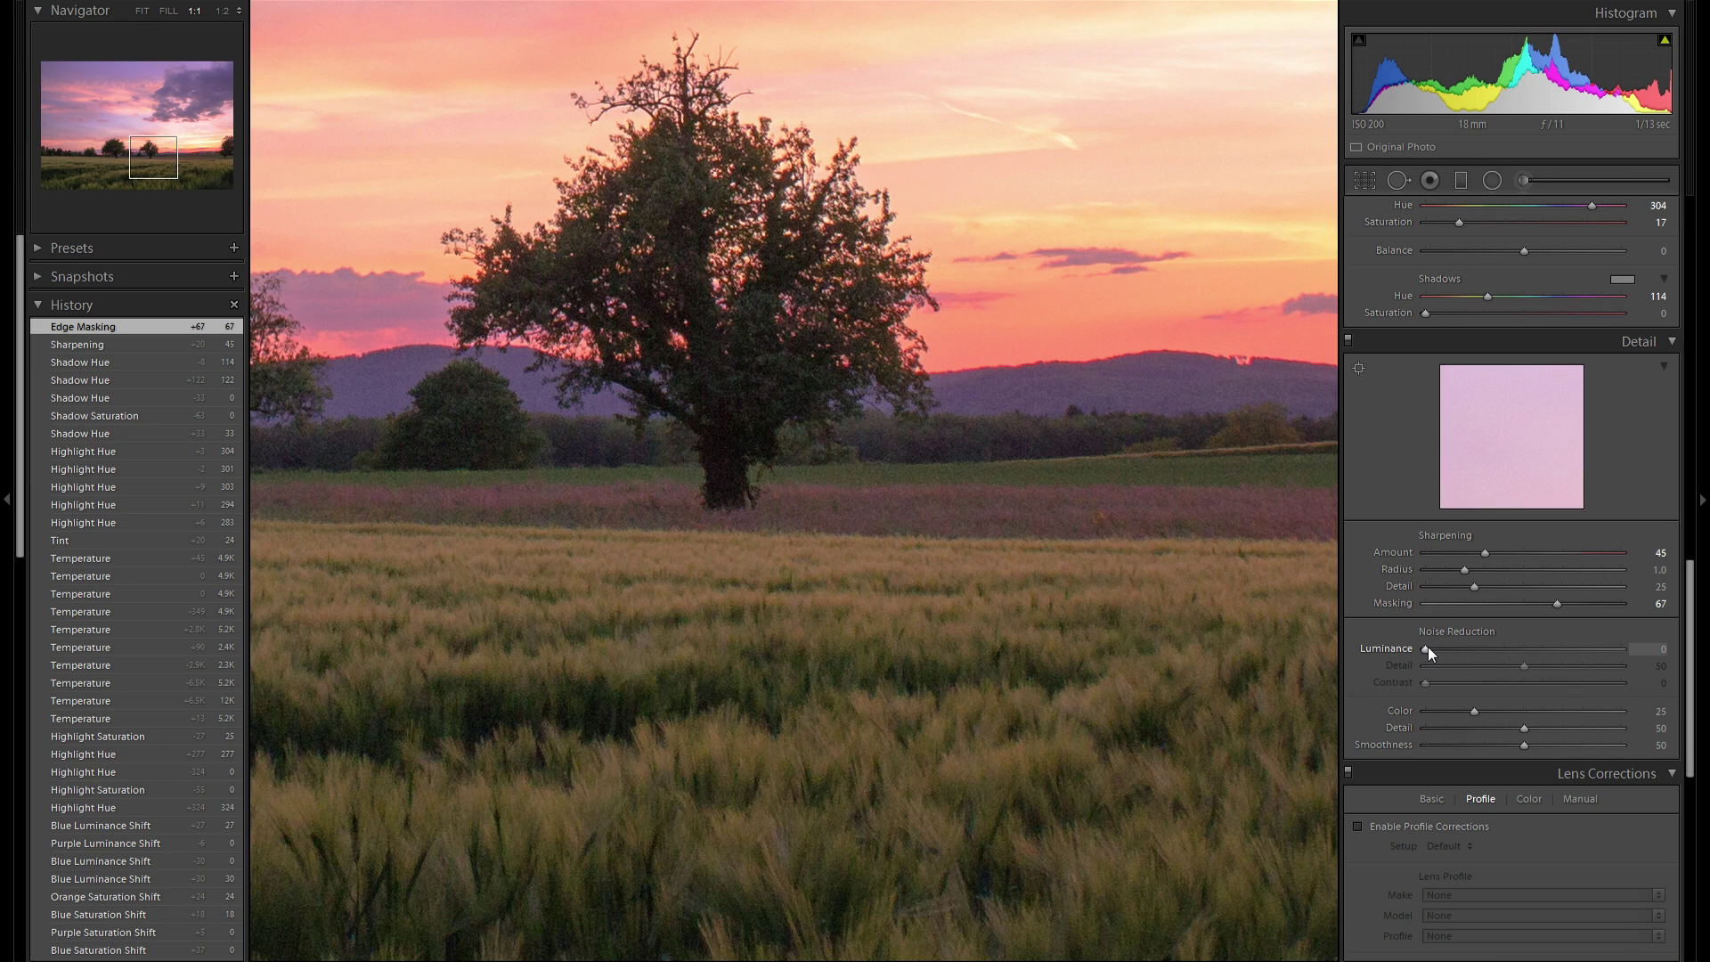
{"action": "left_click_drag", "start_coordinate": [1429, 647], "coordinate": [1450, 649]}
{"action": "left_click_drag", "start_coordinate": [1450, 649], "coordinate": [1452, 650]}
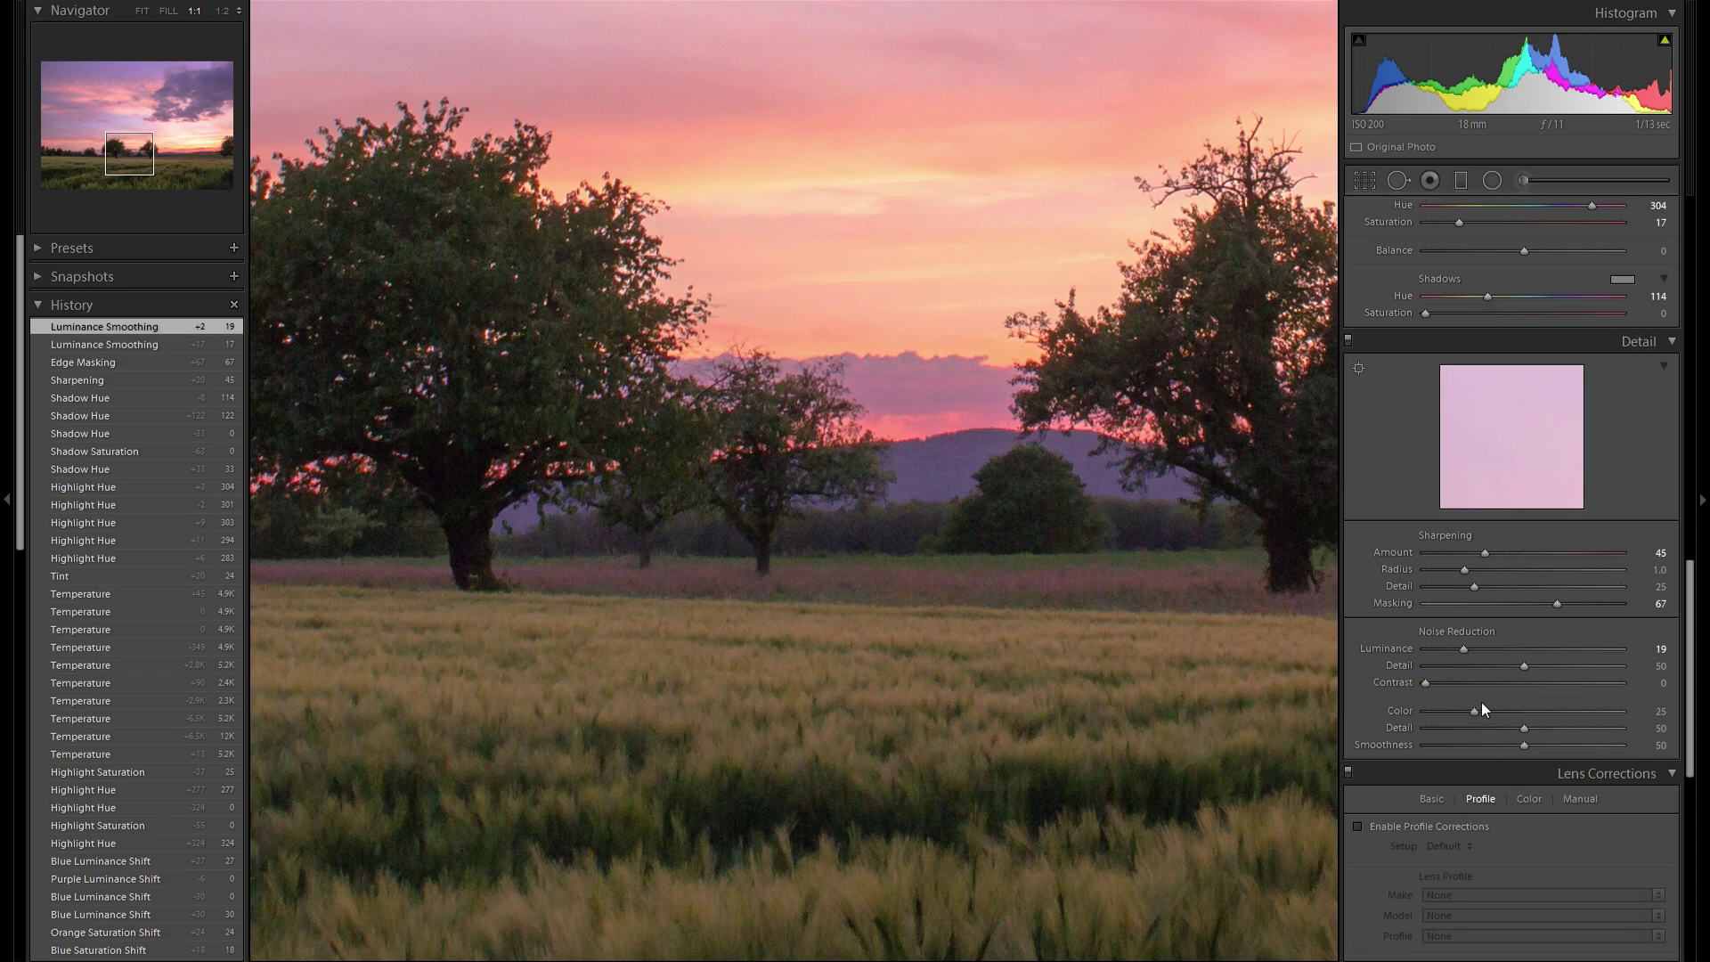
Set Color noise reduction to 77, trying 87 and comparing the trees and field at 1:1 against a value of 25
{"action": "left_click_drag", "start_coordinate": [1134, 671], "coordinate": [1179, 603]}
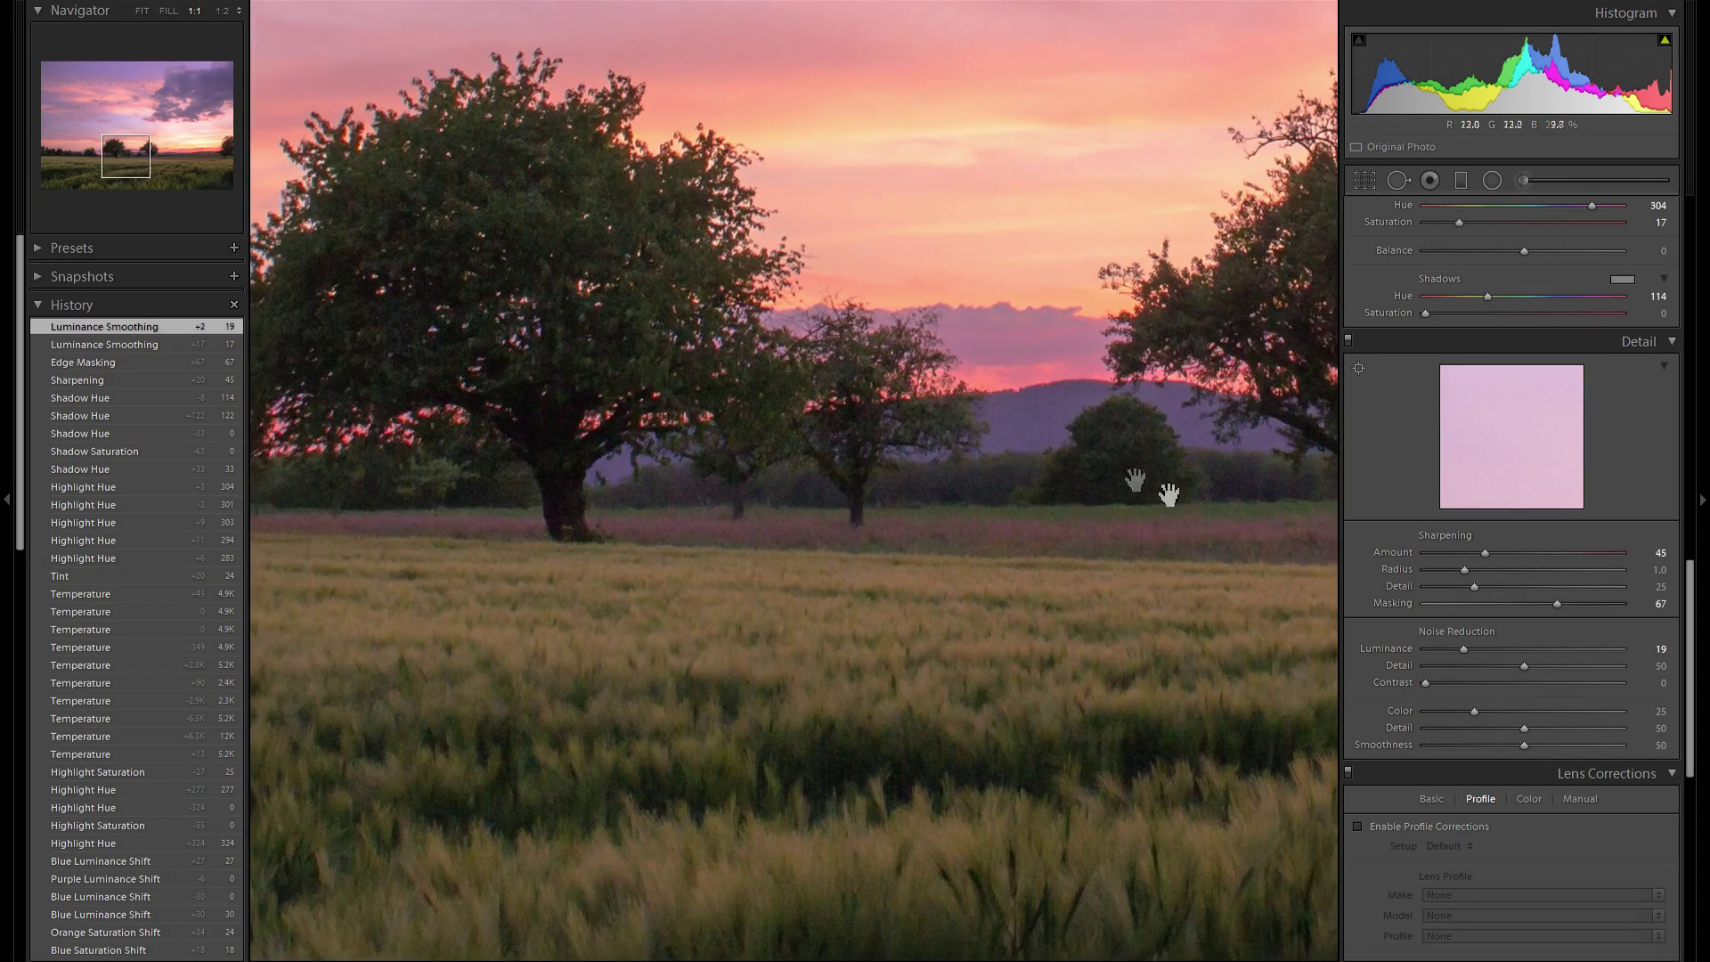
{"action": "left_click_drag", "start_coordinate": [1168, 495], "coordinate": [1073, 489]}
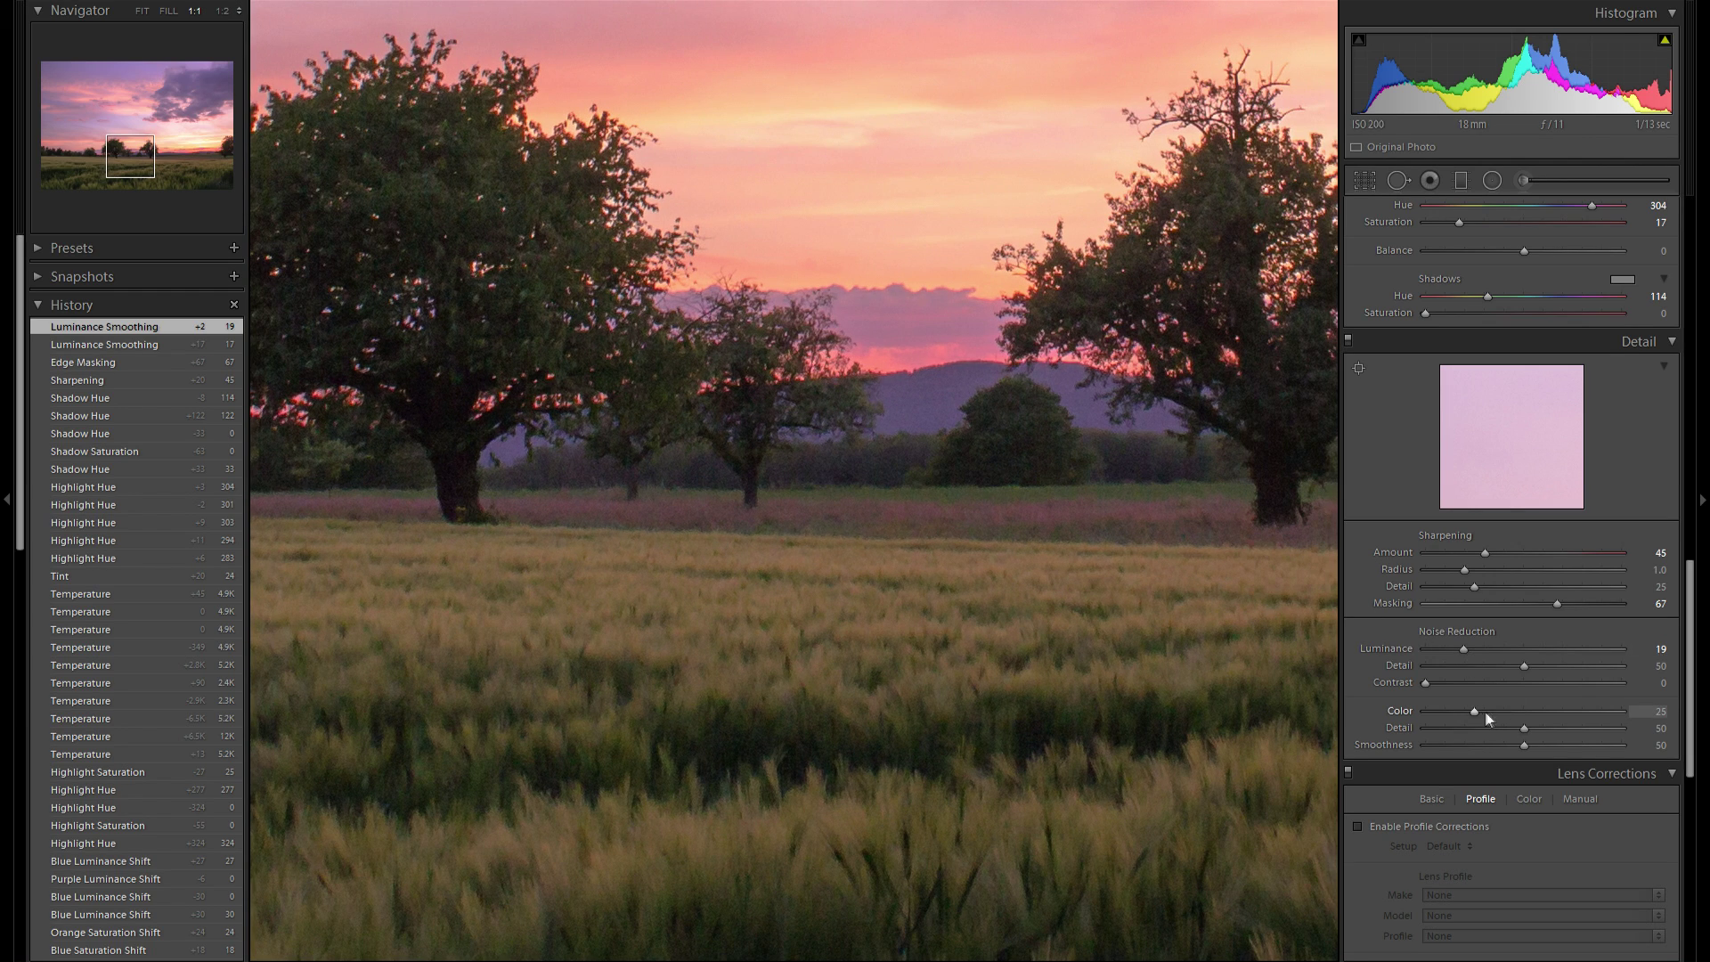
{"action": "left_click_drag", "start_coordinate": [1475, 711], "coordinate": [1505, 713]}
{"action": "left_click_drag", "start_coordinate": [1505, 713], "coordinate": [1596, 711]}
{"action": "left_click_drag", "start_coordinate": [1282, 623], "coordinate": [783, 591]}
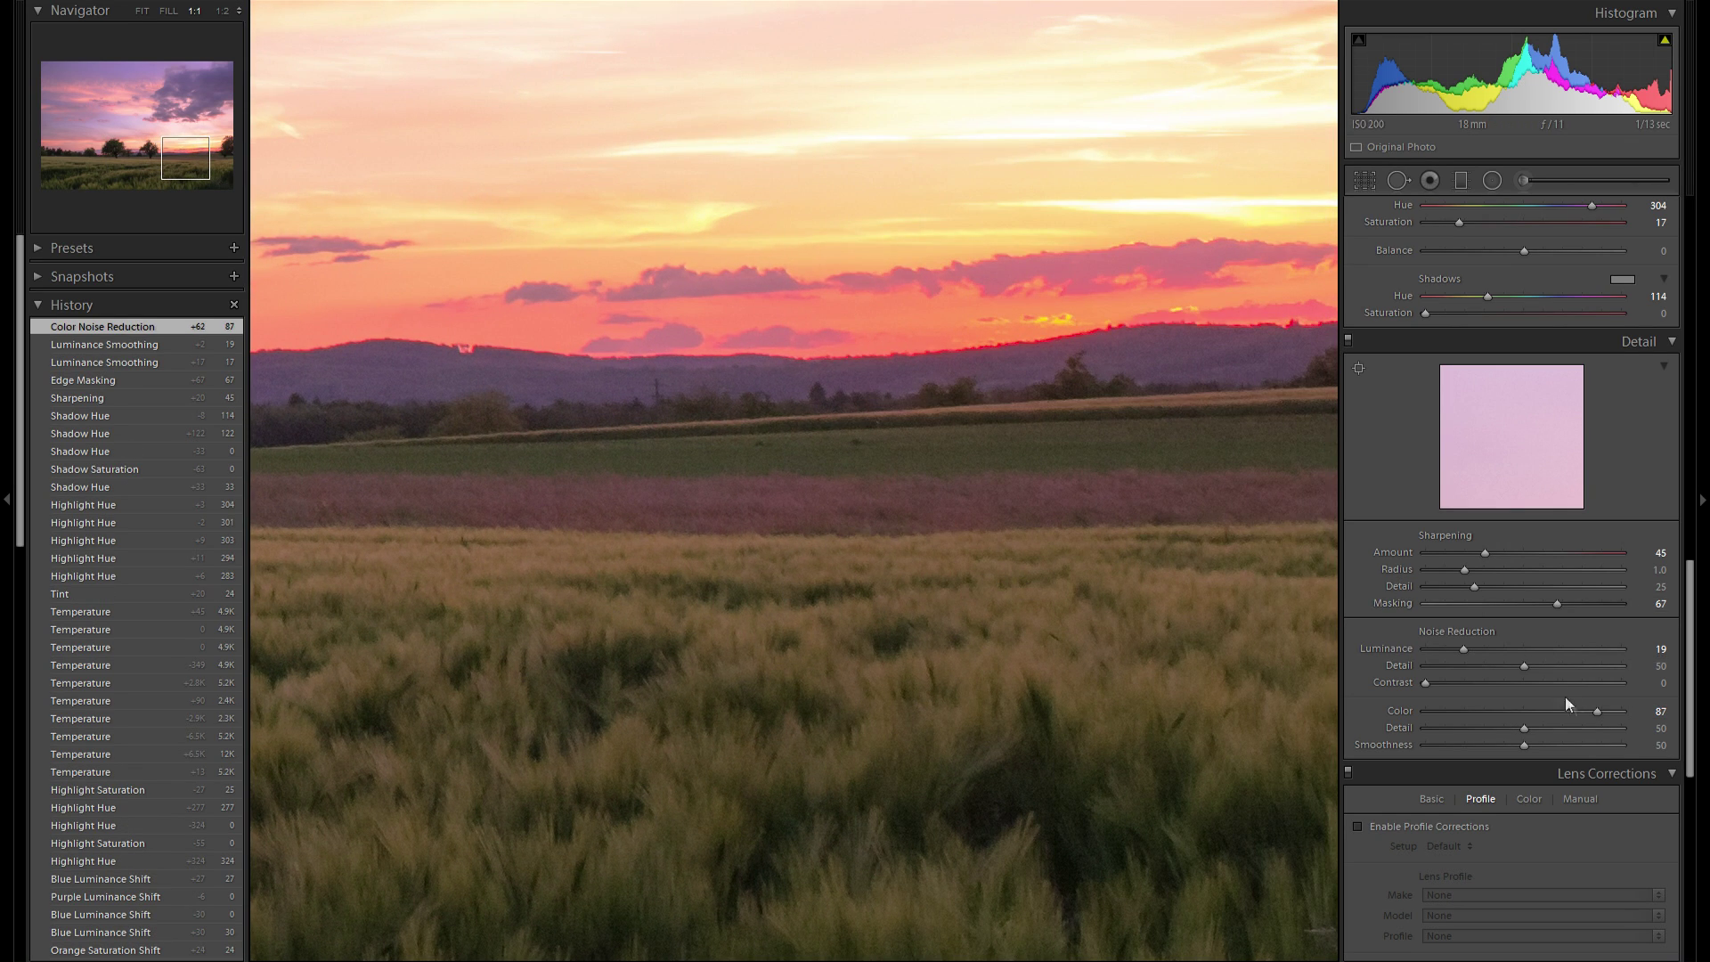
{"action": "left_click_drag", "start_coordinate": [1595, 712], "coordinate": [1572, 712]}
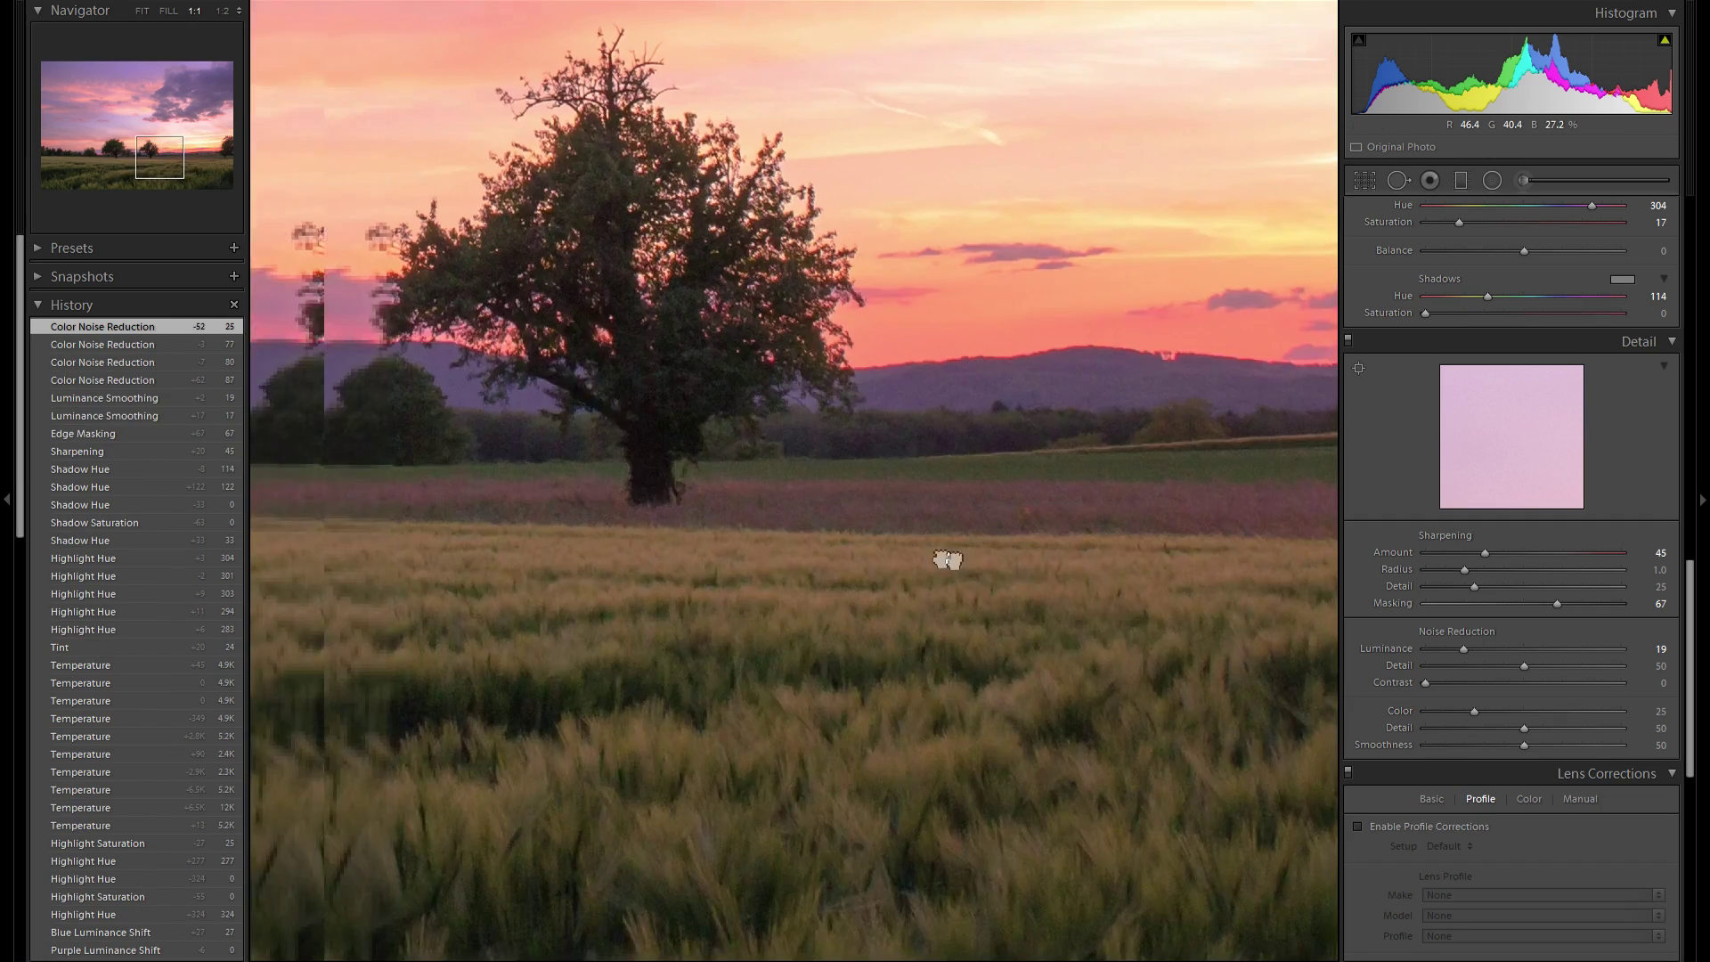
{"action": "left_click_drag", "start_coordinate": [946, 562], "coordinate": [1022, 535]}
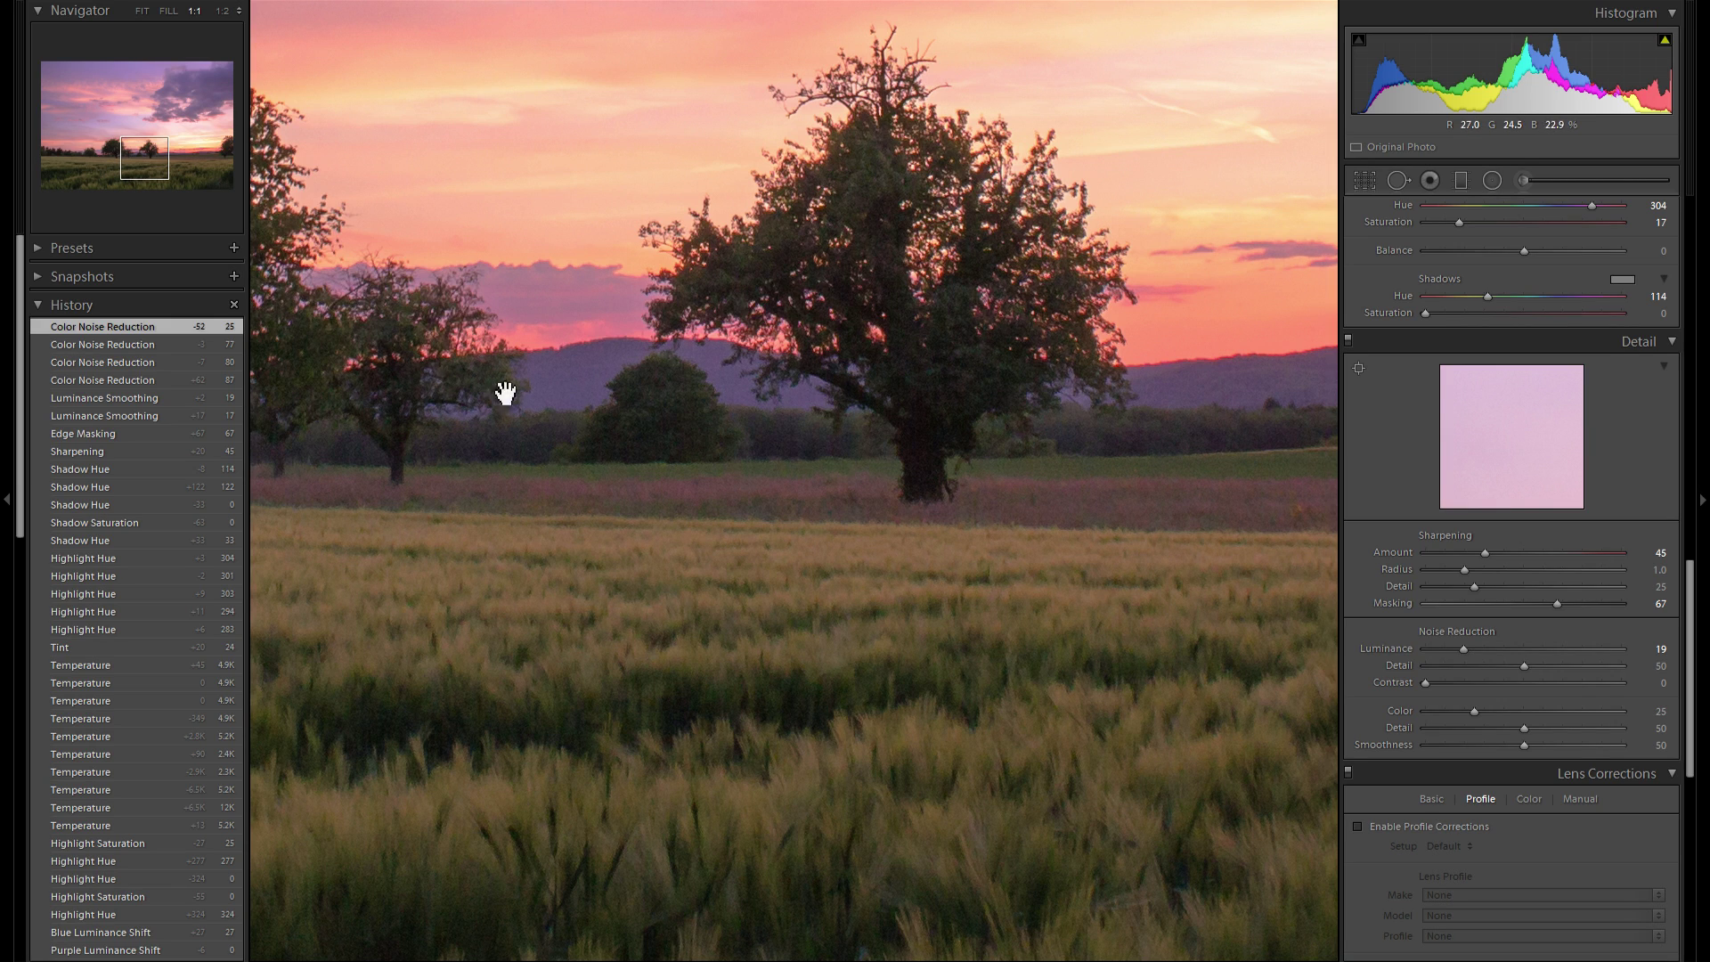
{"action": "left_click", "coordinate": [209, 346]}
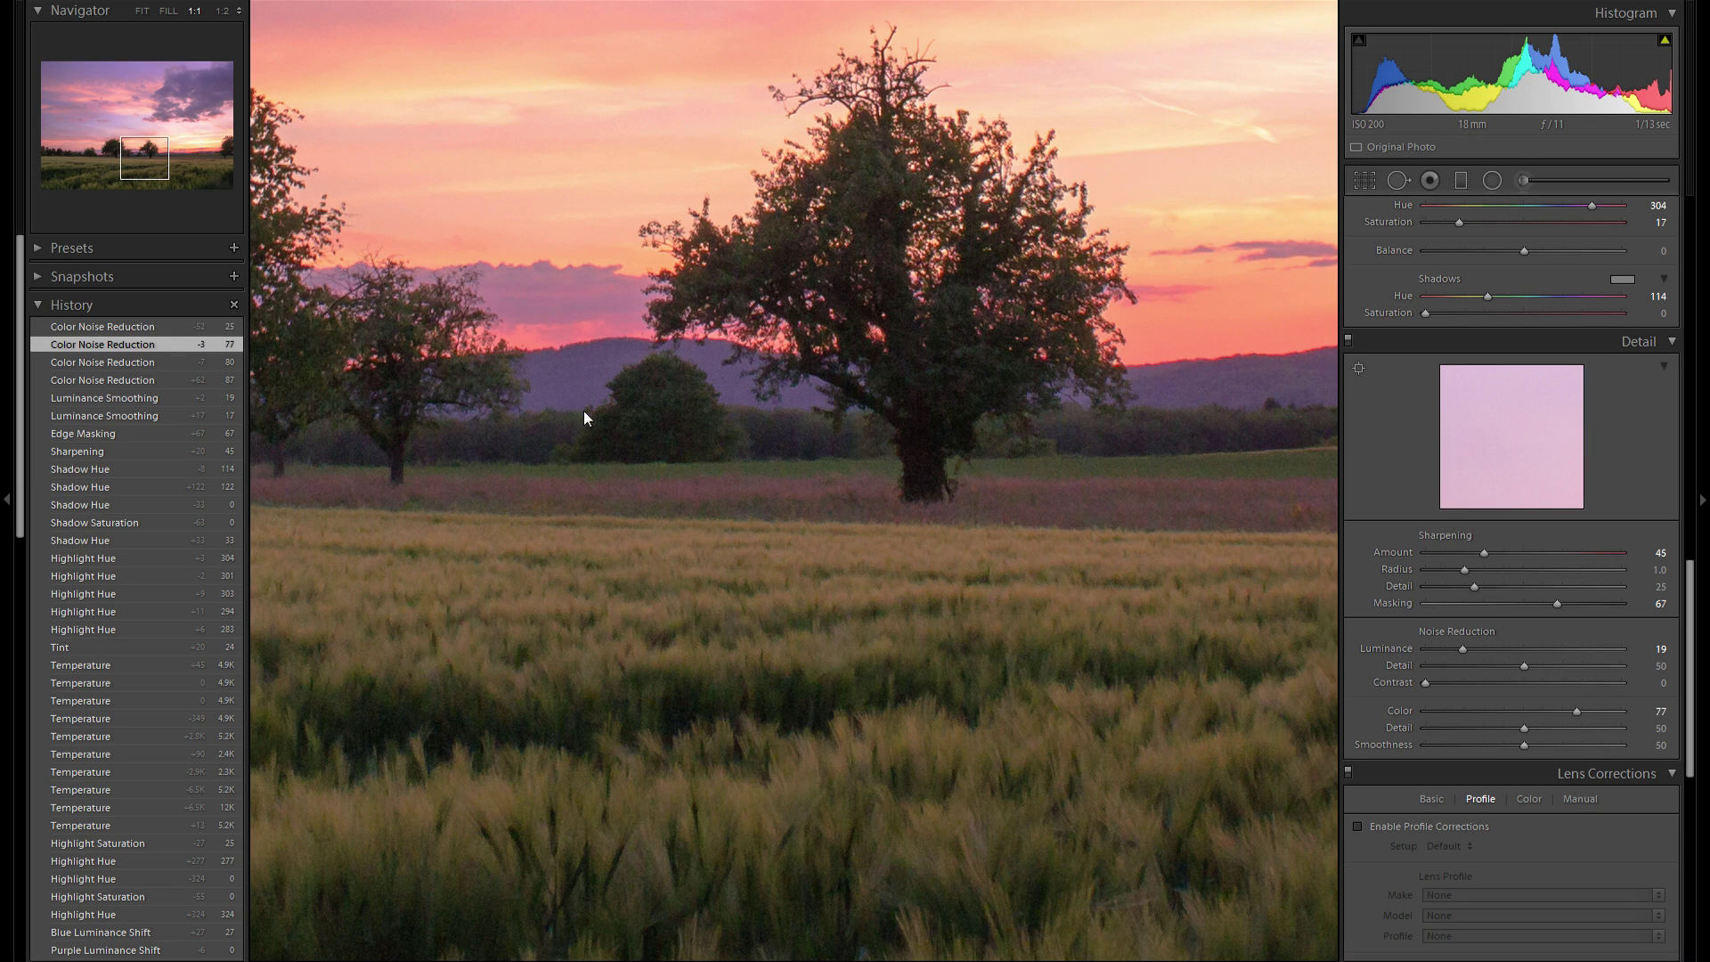
{"action": "left_click_drag", "start_coordinate": [701, 455], "coordinate": [1095, 424]}
{"action": "left_click", "coordinate": [985, 439]}
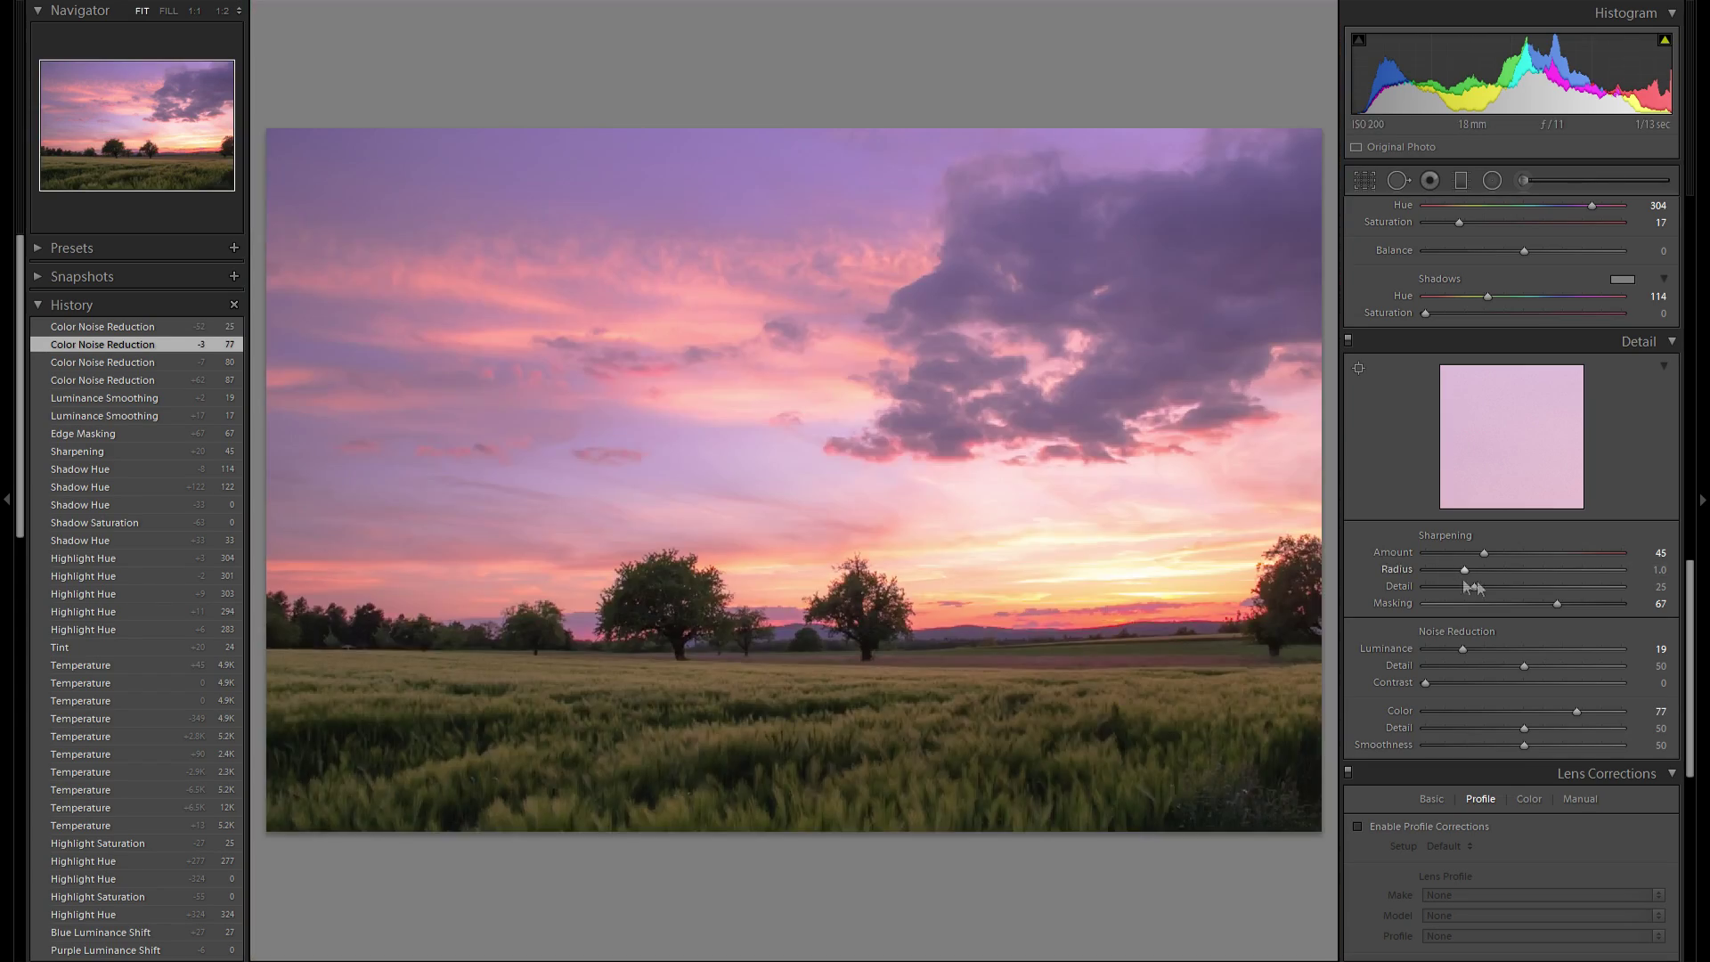
{"action": "scroll", "coordinate": [1488, 581], "scroll_direction": "down", "scroll_amount": 4}
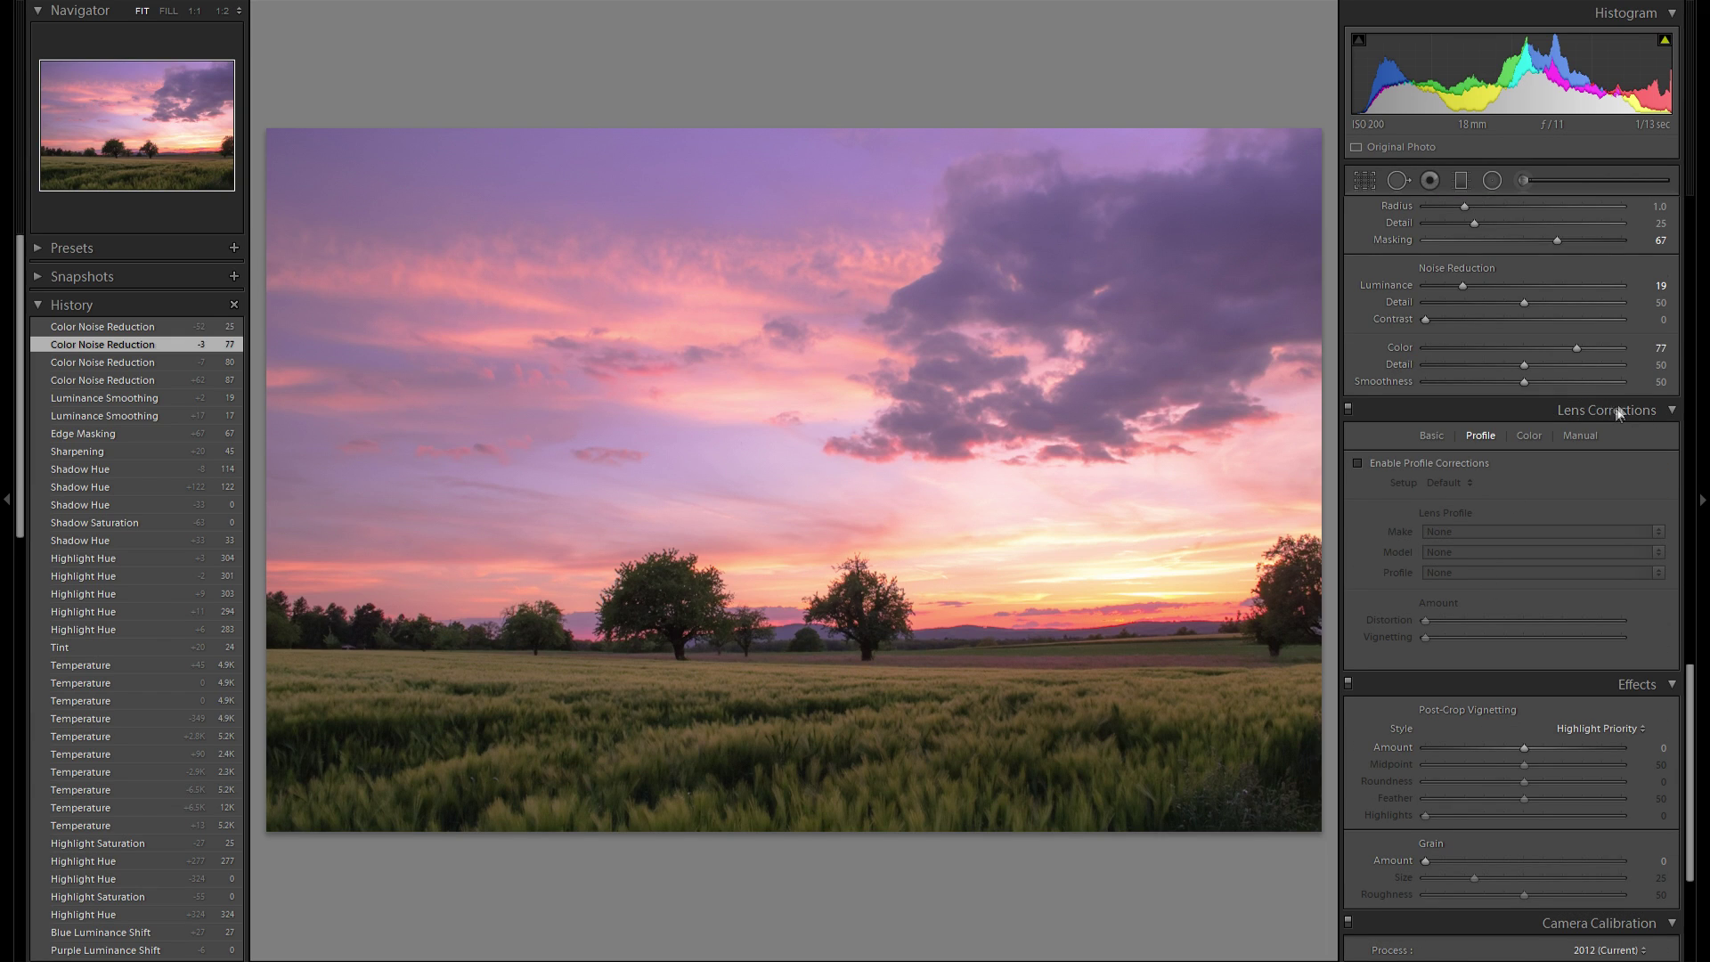
Enable lens profile corrections with the Canon EF-S 18-55mm f/3.5-5.6 IS profile, comparing the photo with the correction off and on
{"action": "left_click", "coordinate": [1423, 467]}
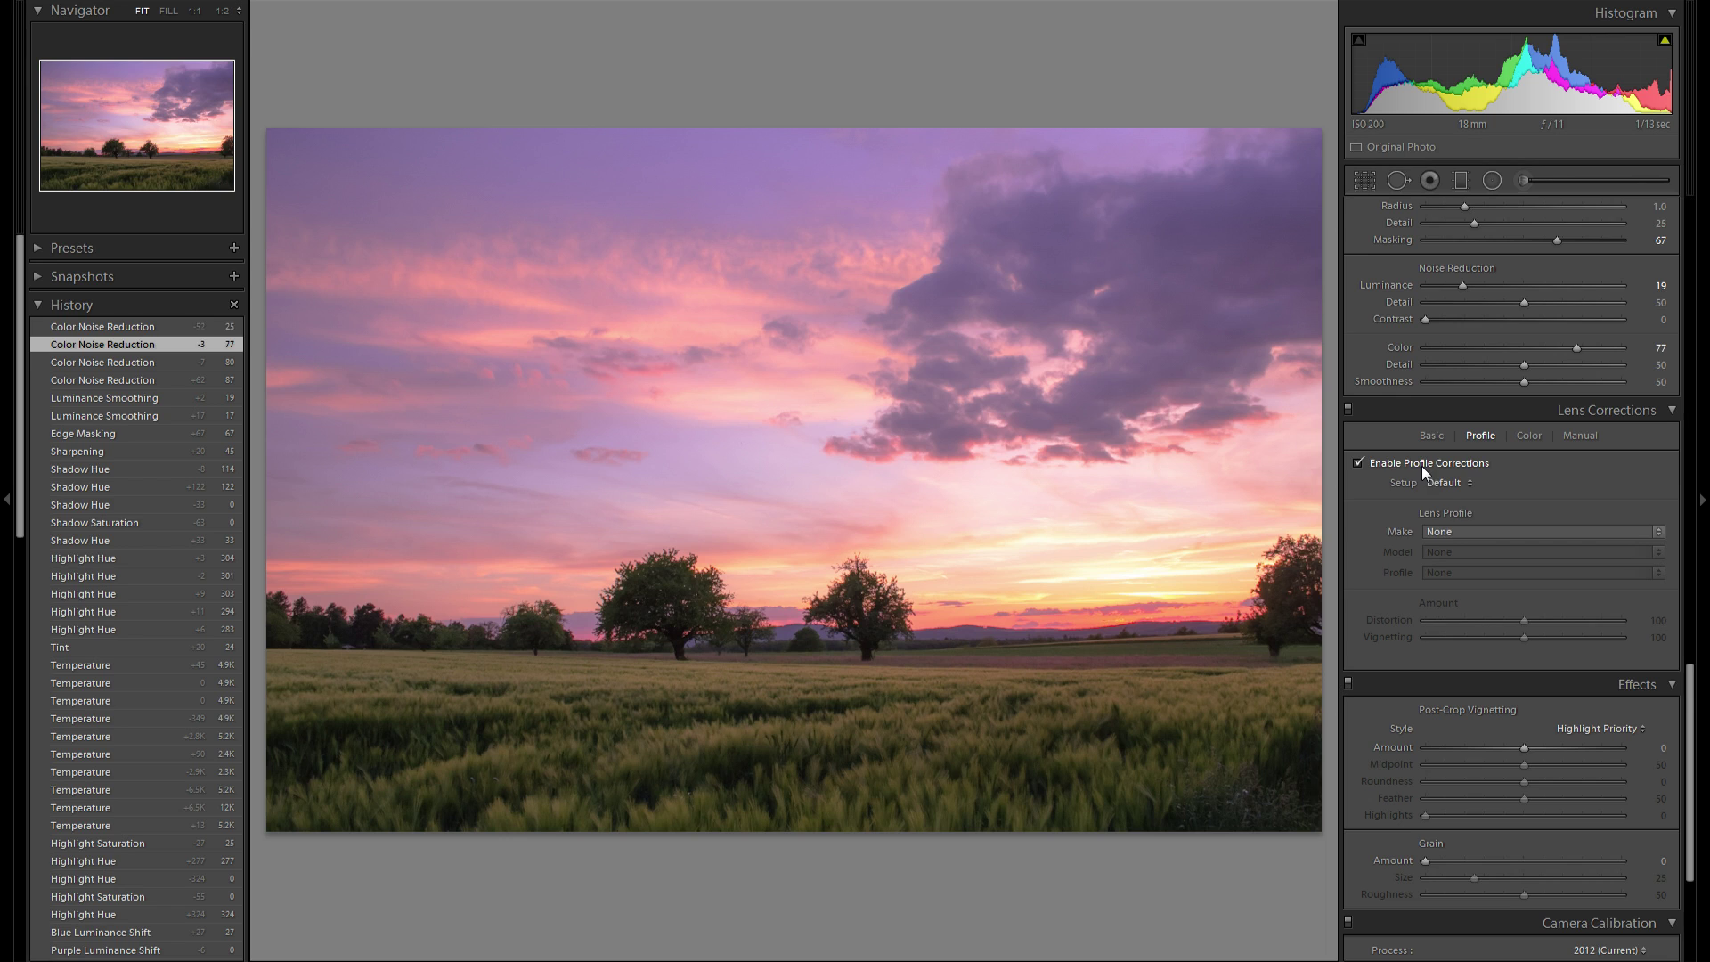
{"action": "left_click", "coordinate": [1457, 530]}
{"action": "key", "text": "Down"}
{"action": "key", "text": "Return"}
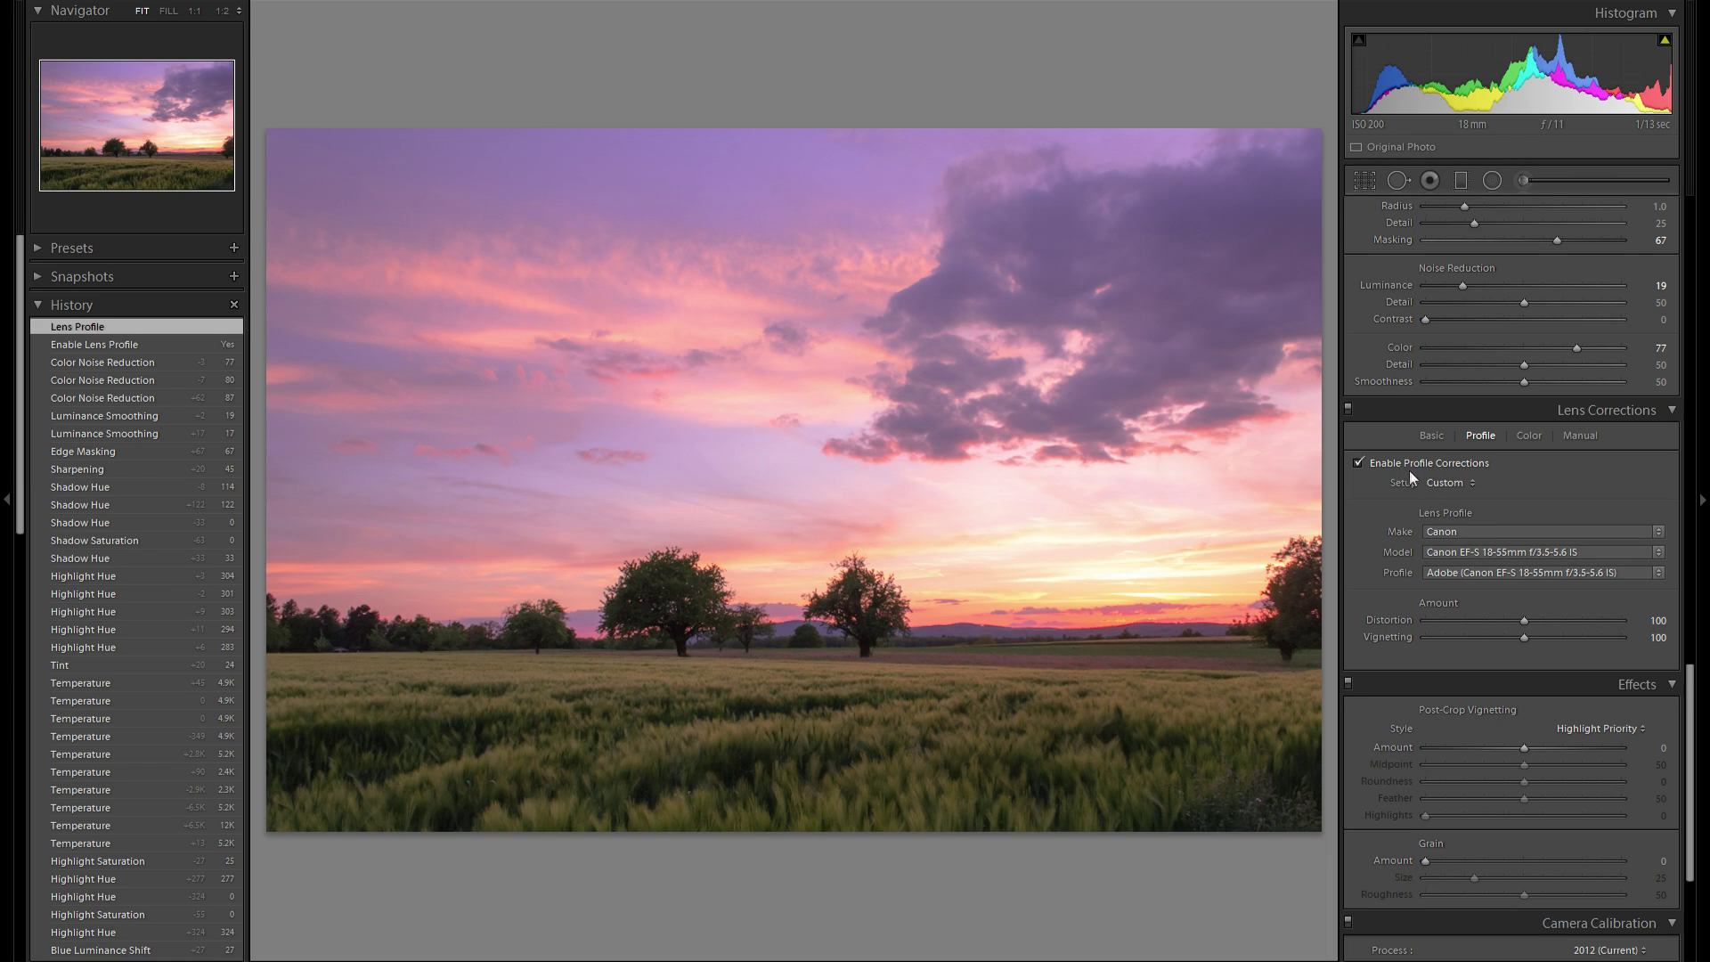
{"action": "mouse_move", "coordinate": [1473, 634]}
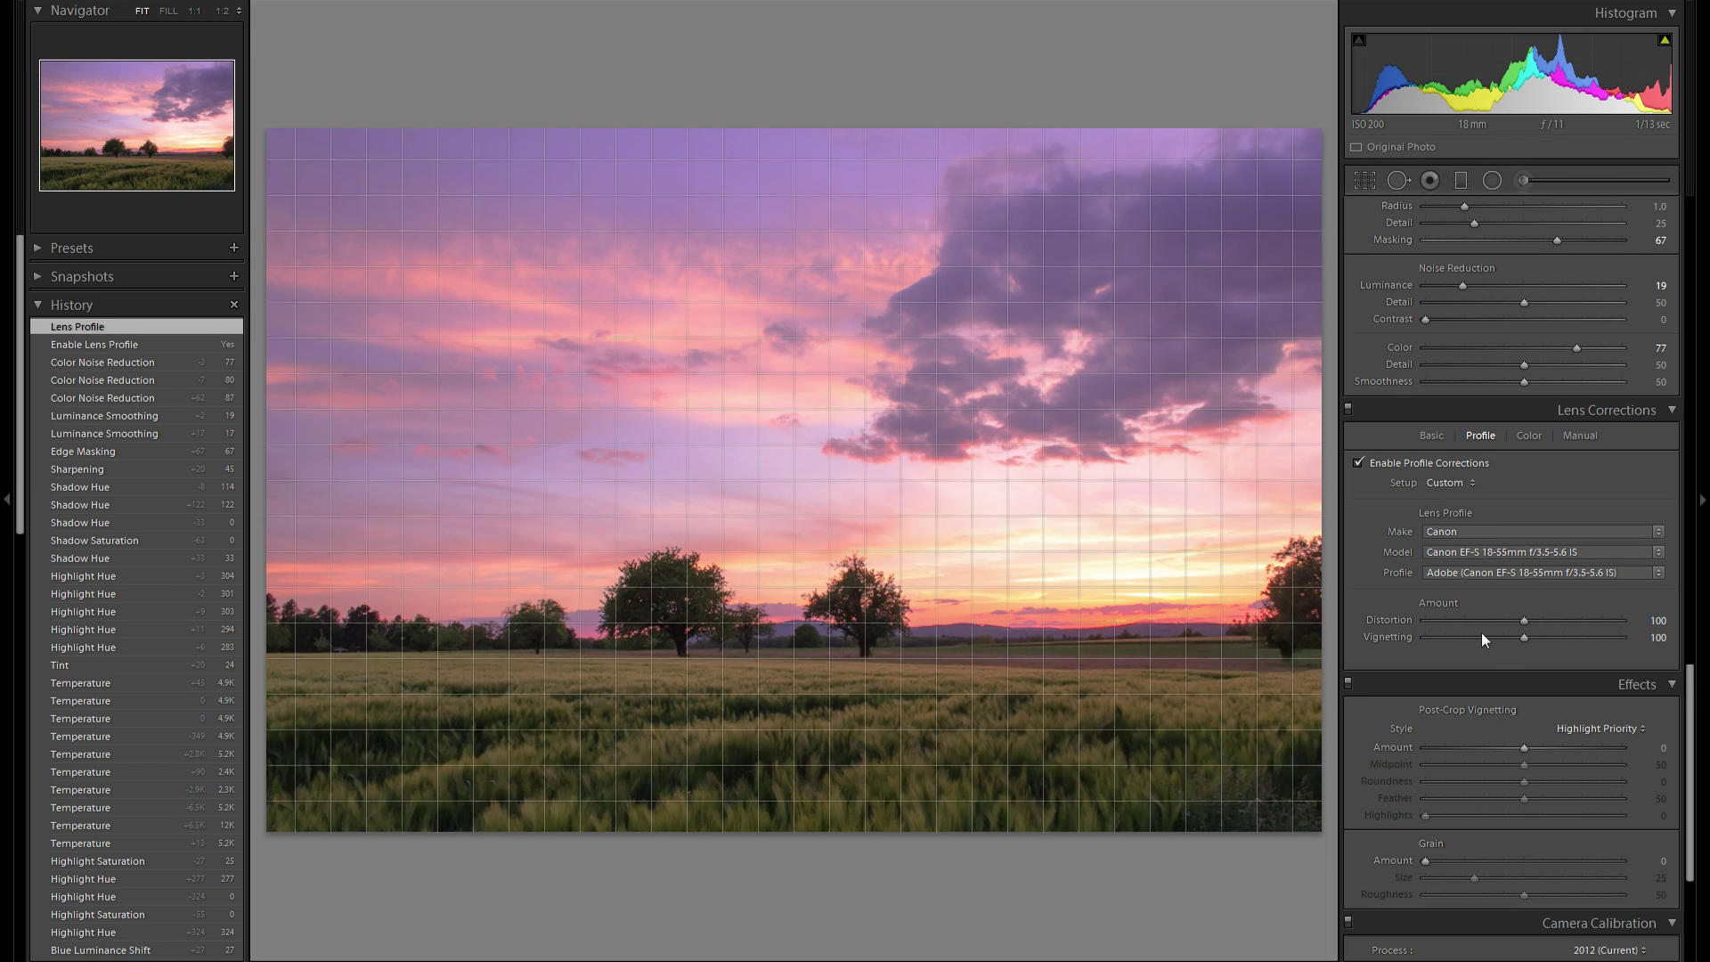
{"action": "left_click", "coordinate": [1375, 467]}
{"action": "left_click", "coordinate": [1375, 467]}
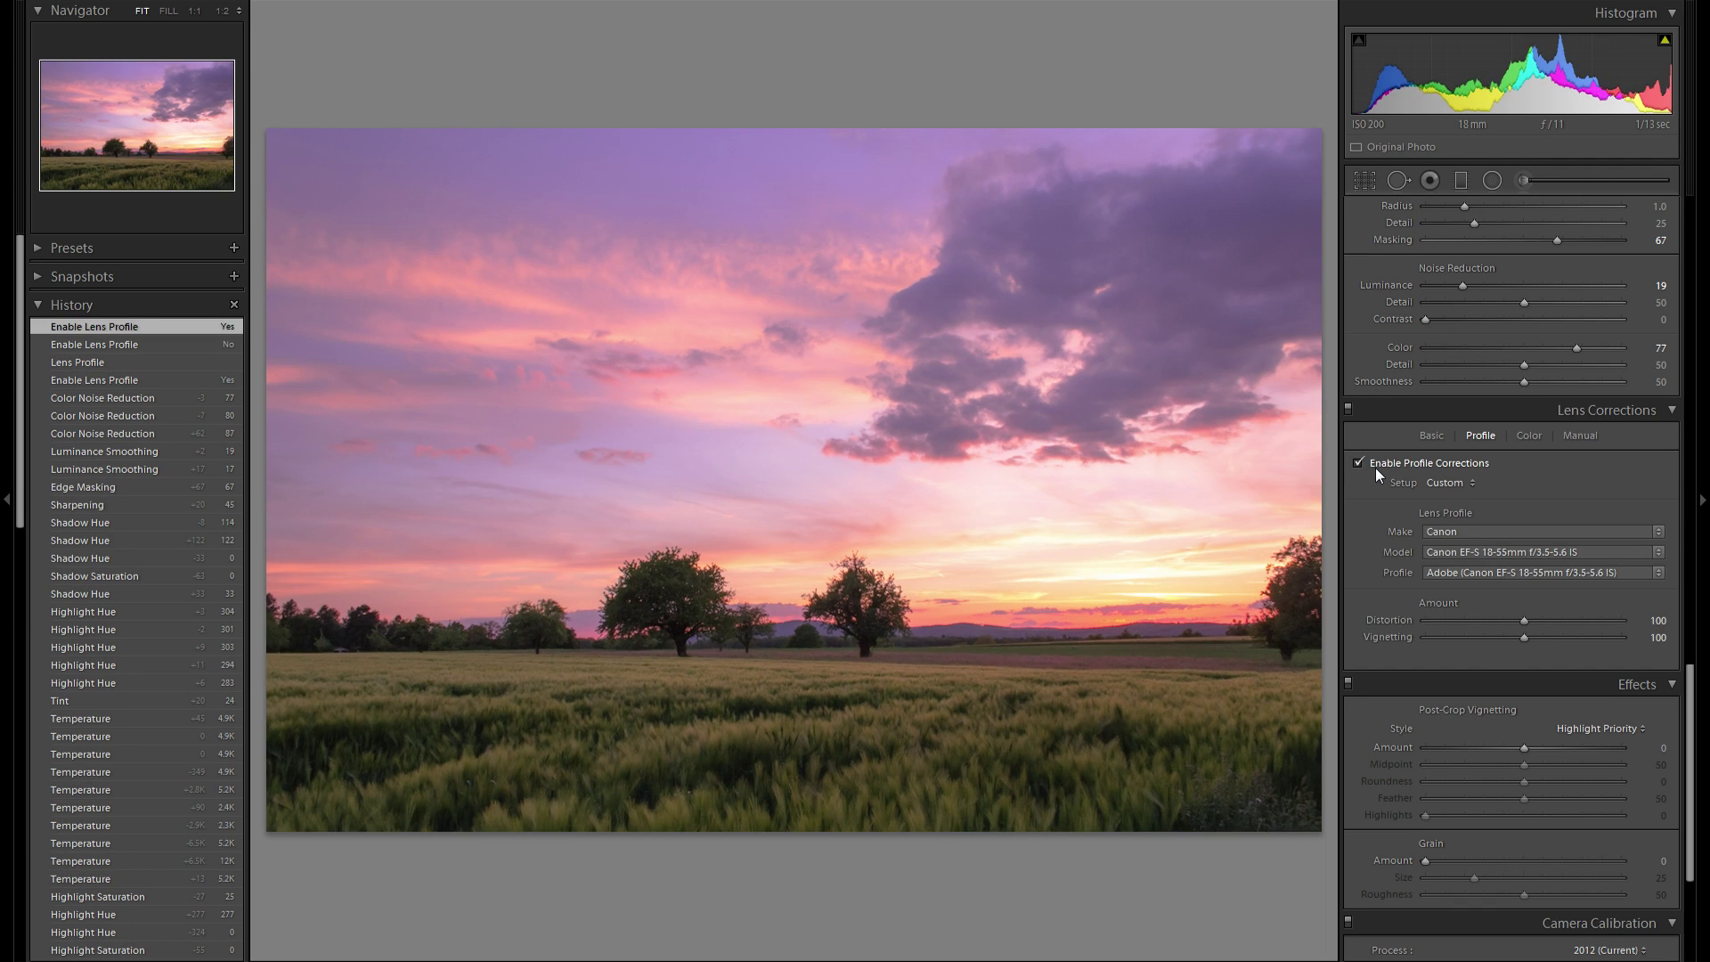
Turn on Remove Chromatic Aberration, comparing it off and on while inspecting the tree edges at 1:1
{"action": "left_click", "coordinate": [1529, 436]}
{"action": "left_click", "coordinate": [1358, 462]}
{"action": "left_click", "coordinate": [939, 623]}
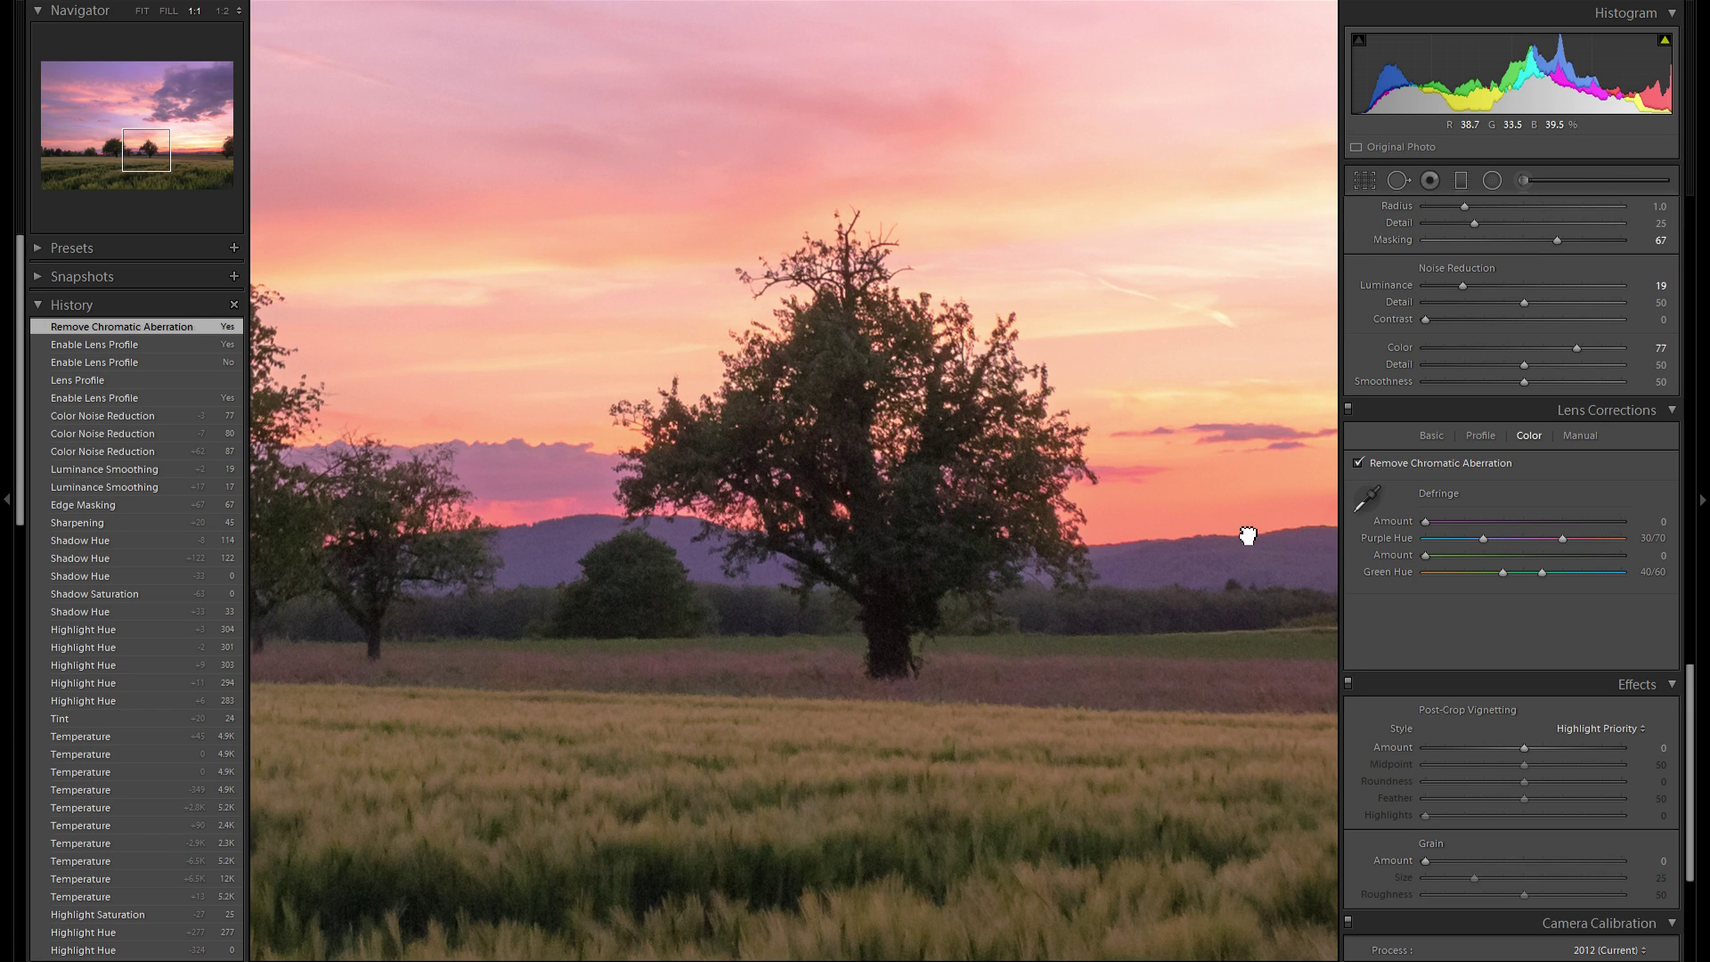
{"action": "left_click", "coordinate": [1247, 535]}
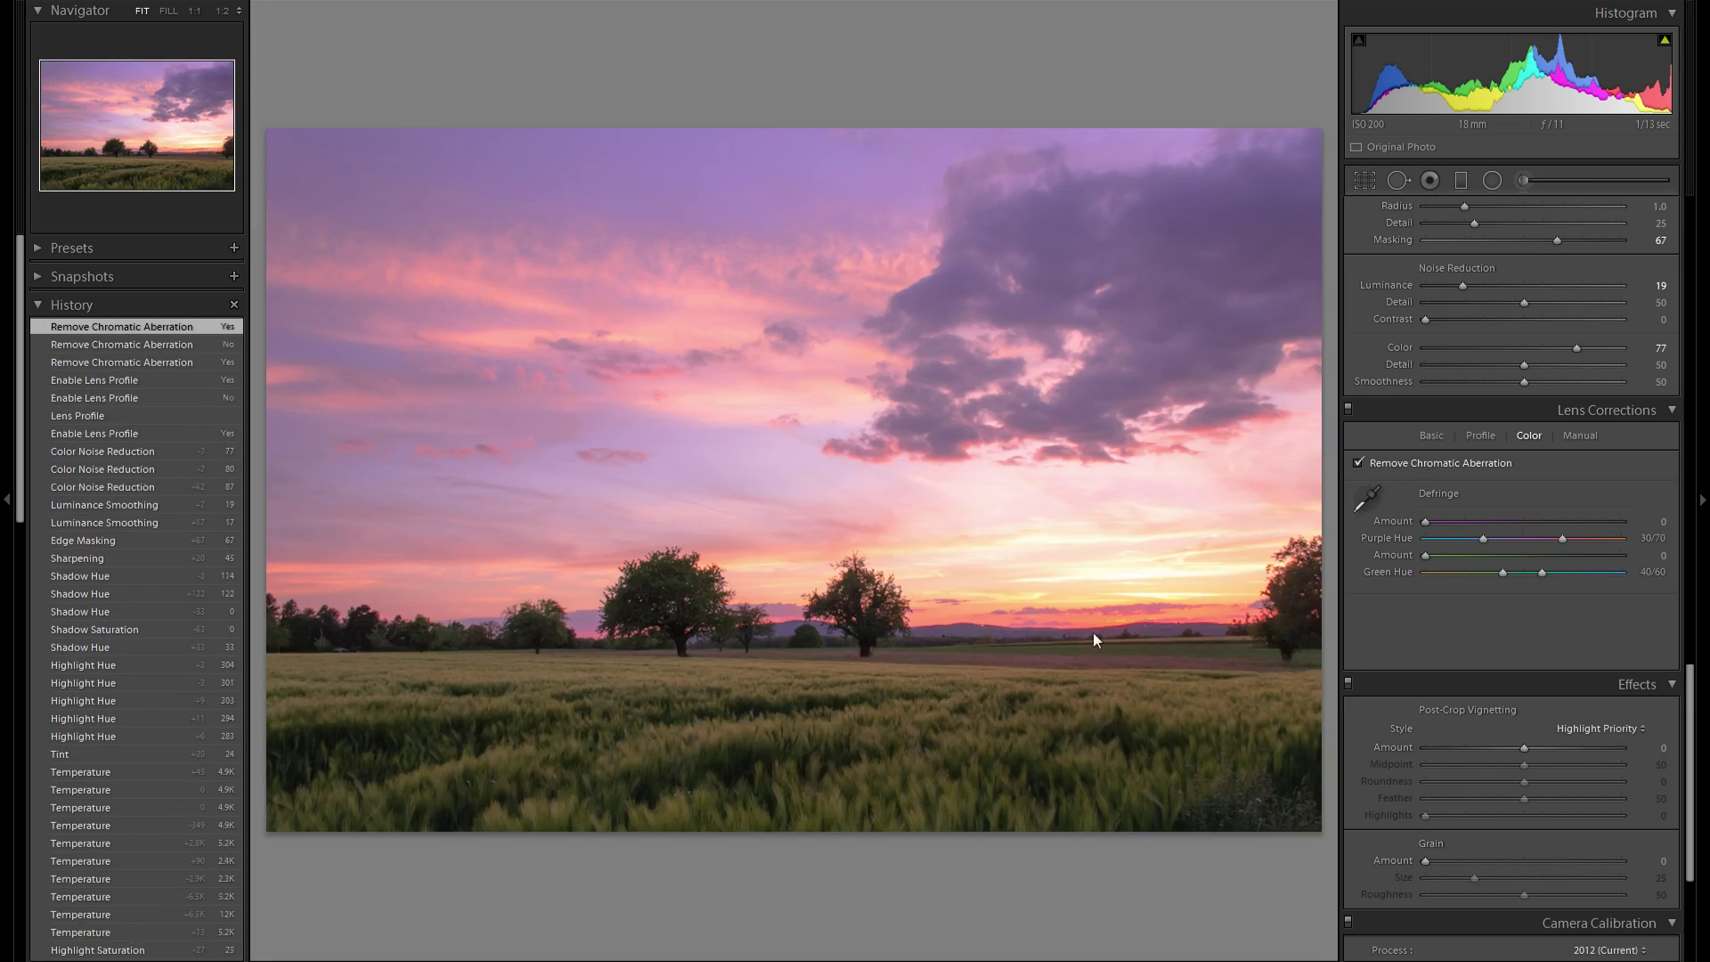
{"action": "left_click", "coordinate": [704, 645]}
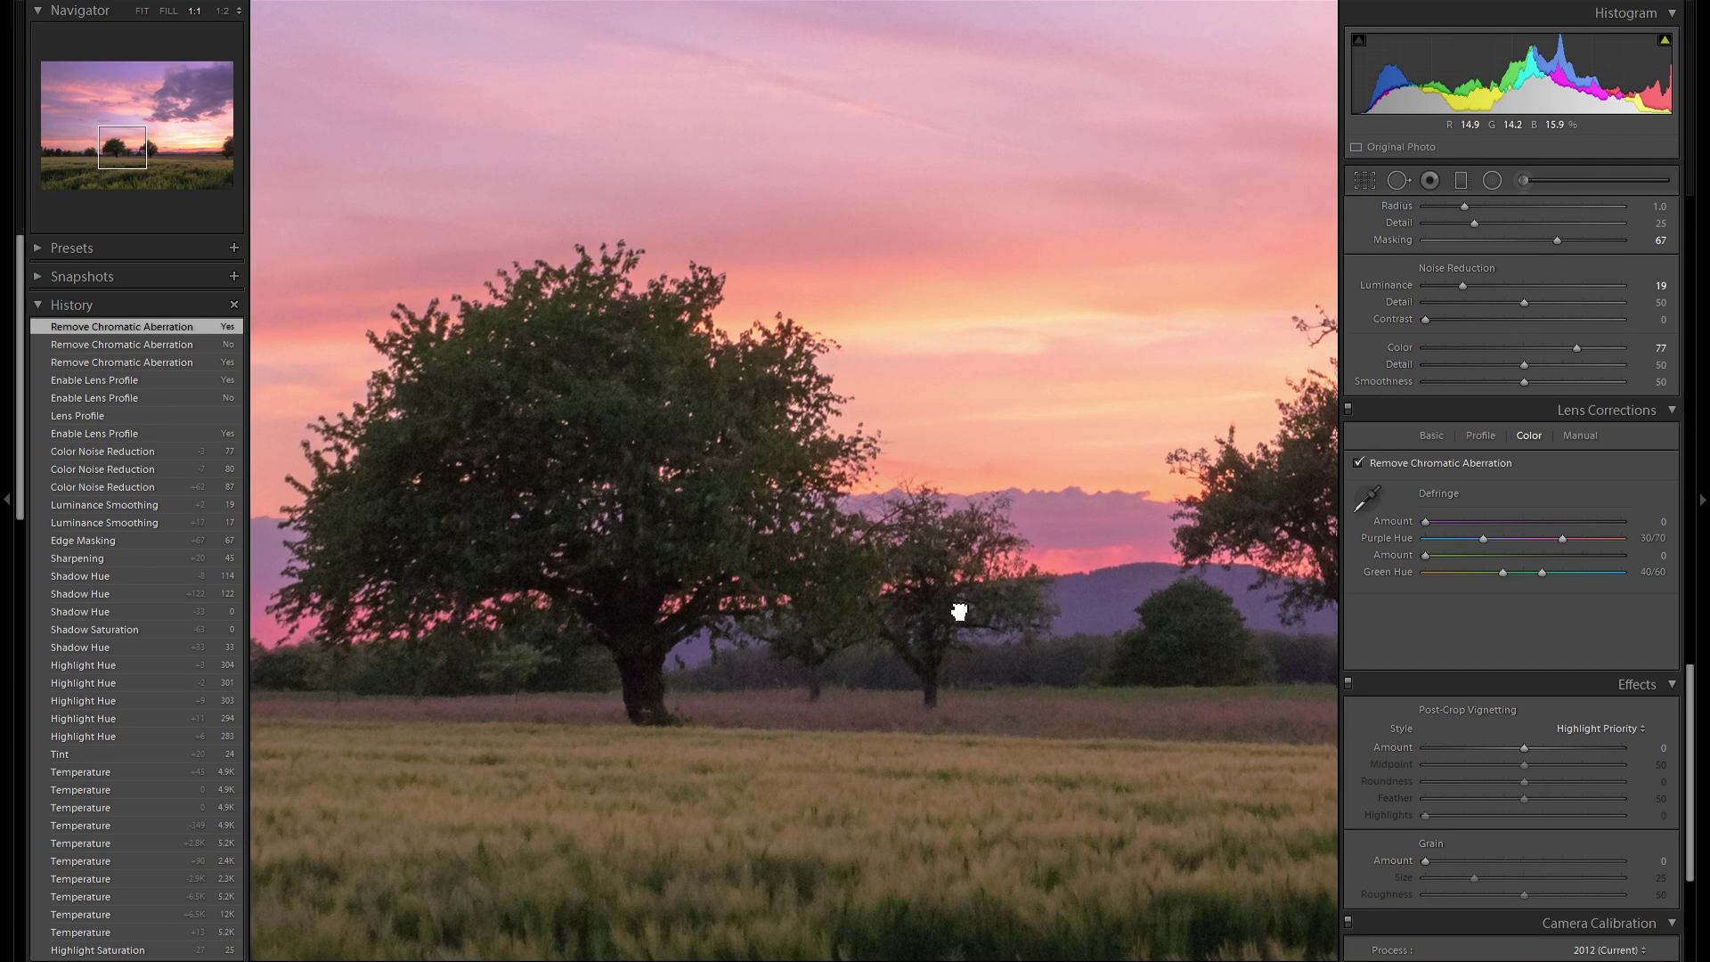
{"action": "left_click_drag", "start_coordinate": [959, 612], "coordinate": [818, 565]}
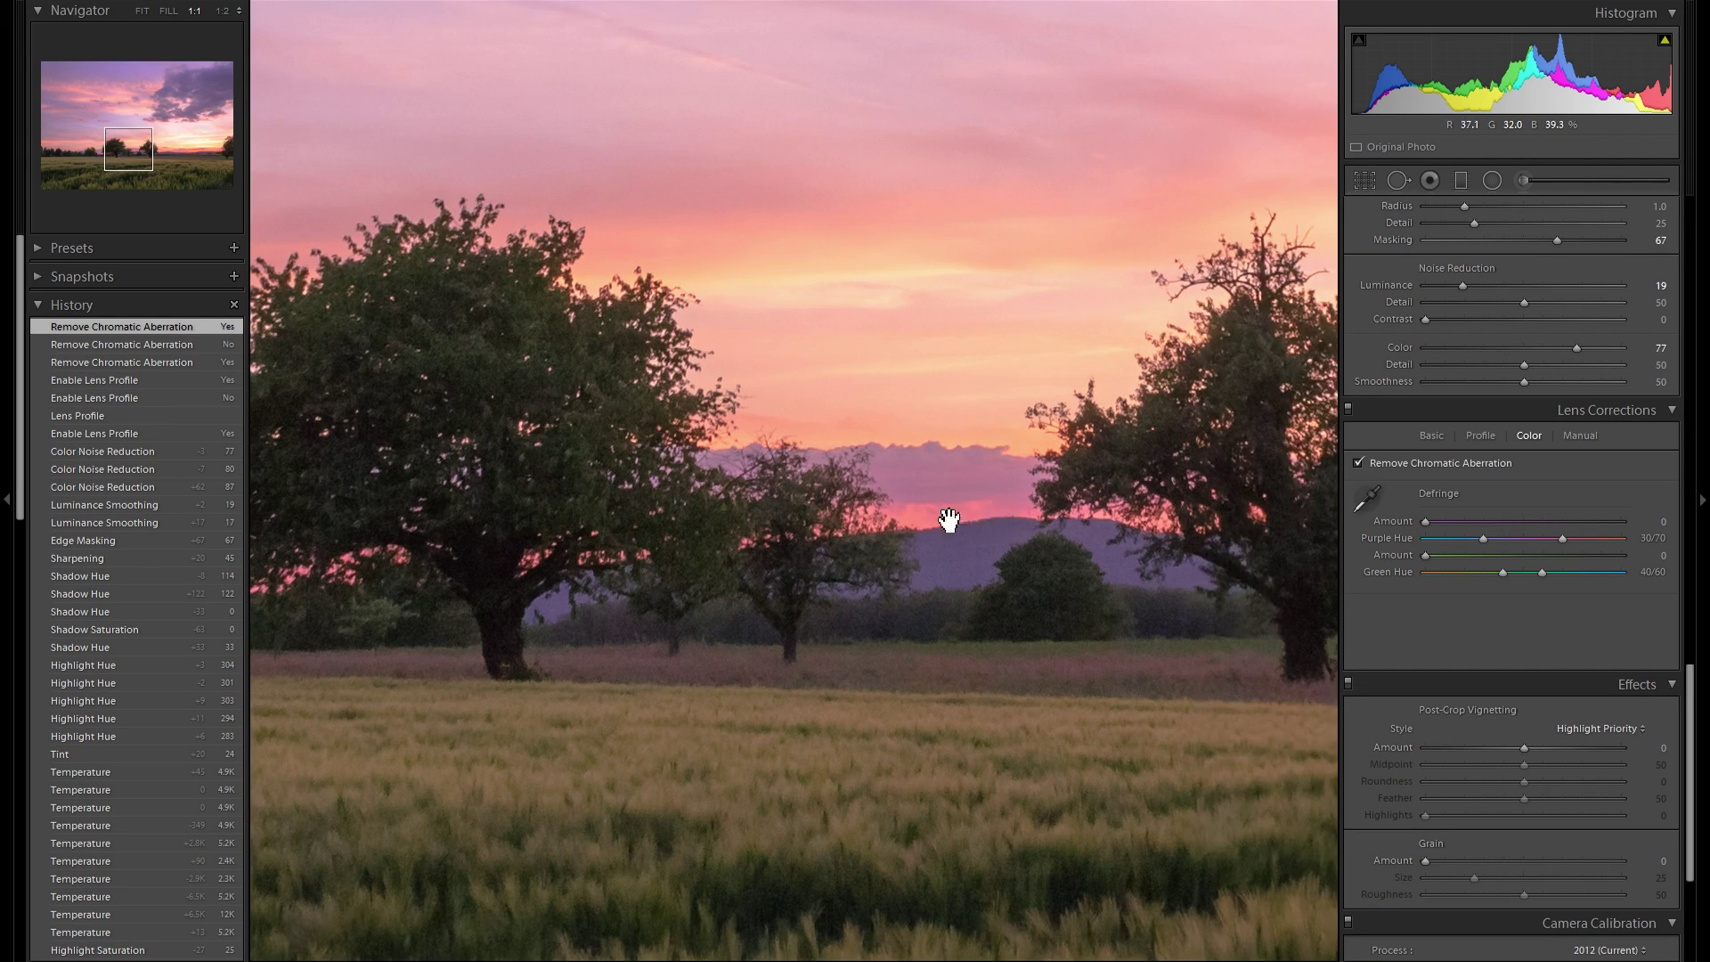
{"action": "key", "text": "z"}
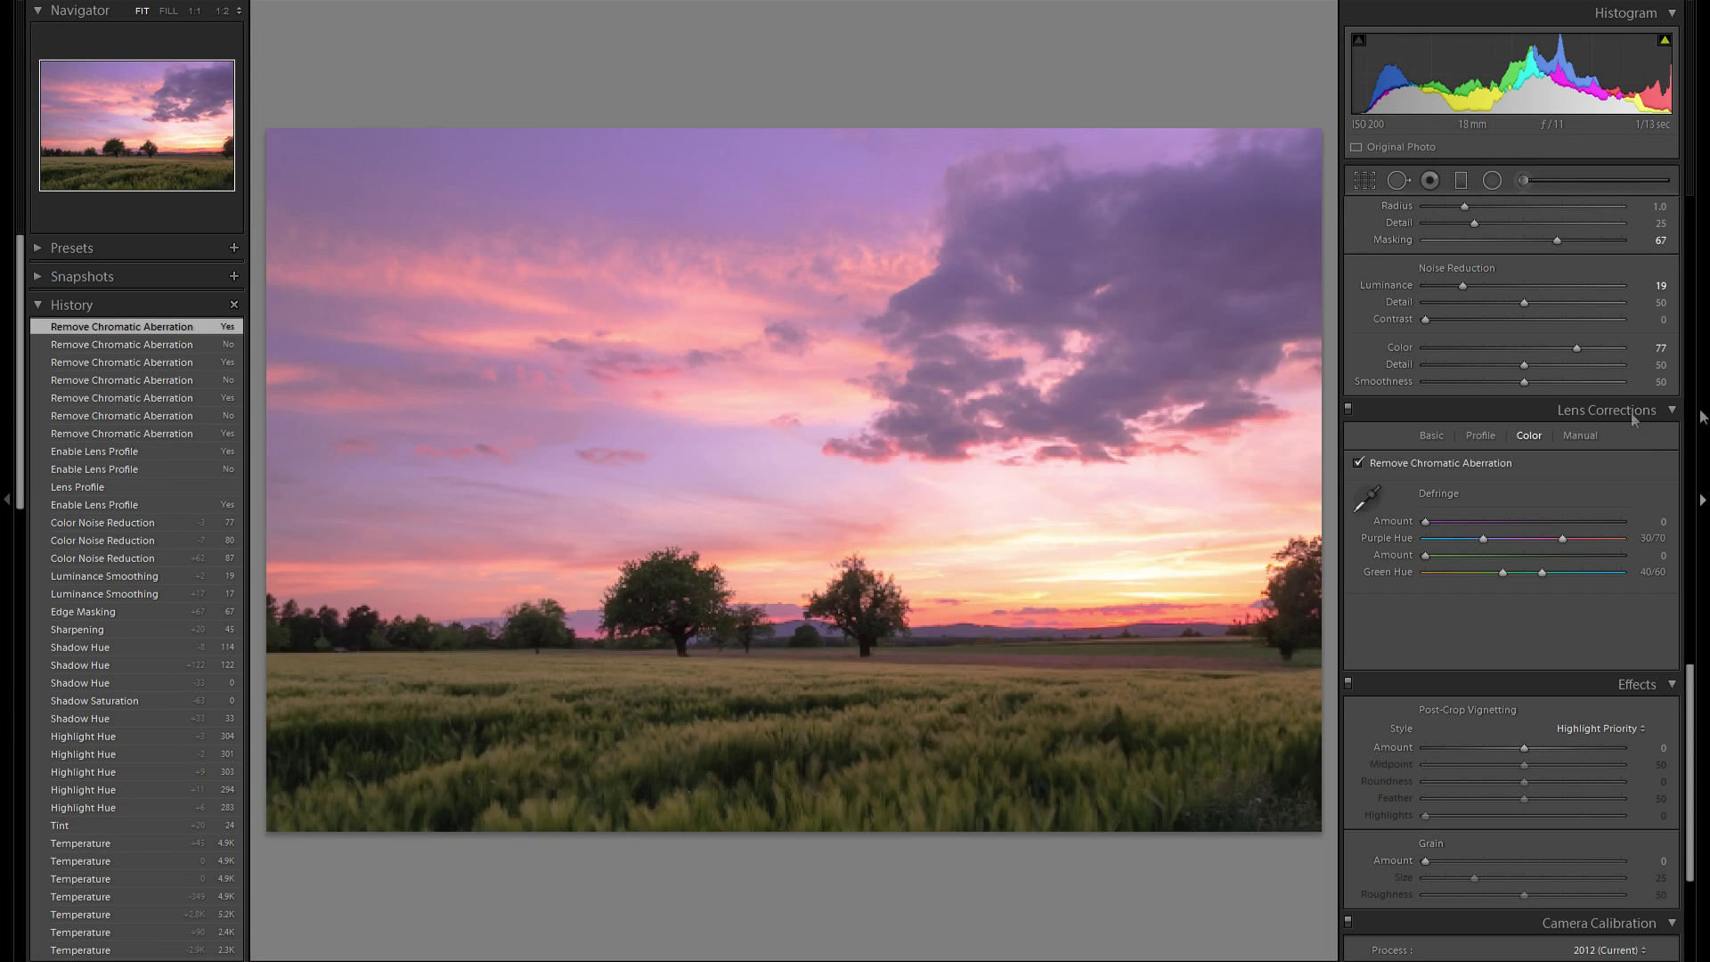
Darken the photo's edges with Highlight Priority post-crop vignetting at Amount -14 and Midpoint 28
{"action": "scroll", "coordinate": [1579, 537], "scroll_direction": "down", "scroll_amount": 3}
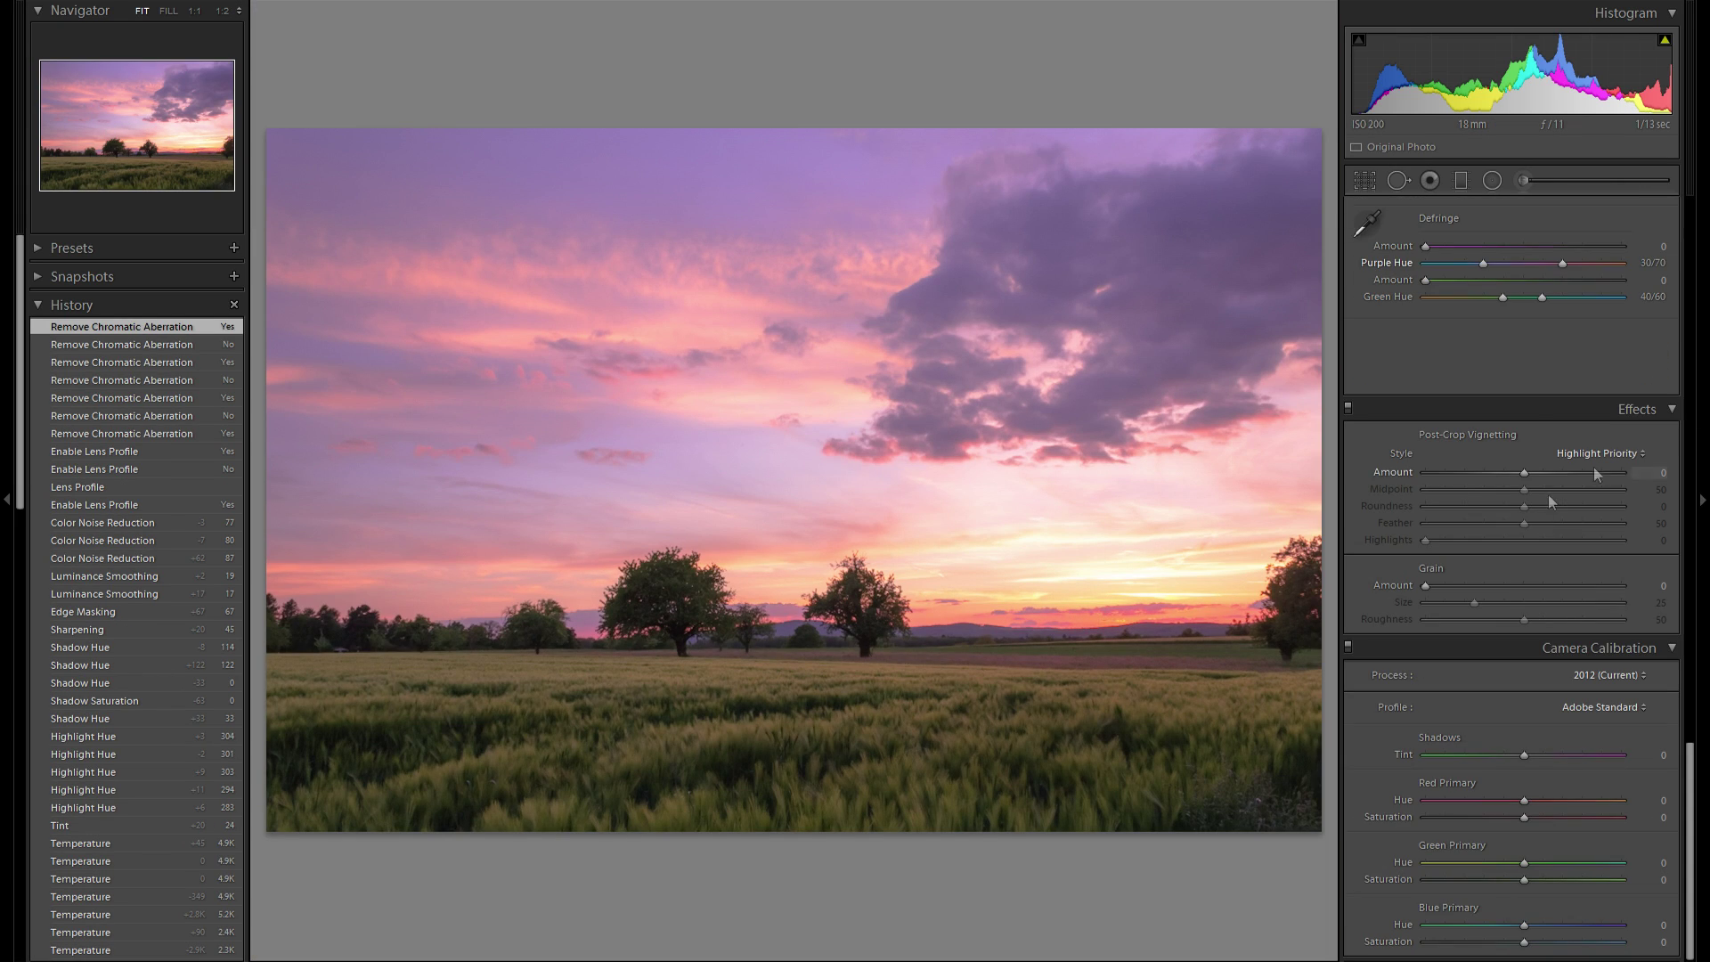
{"action": "mouse_move", "coordinate": [1525, 472]}
{"action": "left_mouse_down"}
{"action": "mouse_move", "coordinate": [1482, 487]}
{"action": "mouse_move", "coordinate": [1522, 483]}
{"action": "mouse_move", "coordinate": [1508, 473]}
{"action": "left_mouse_up"}
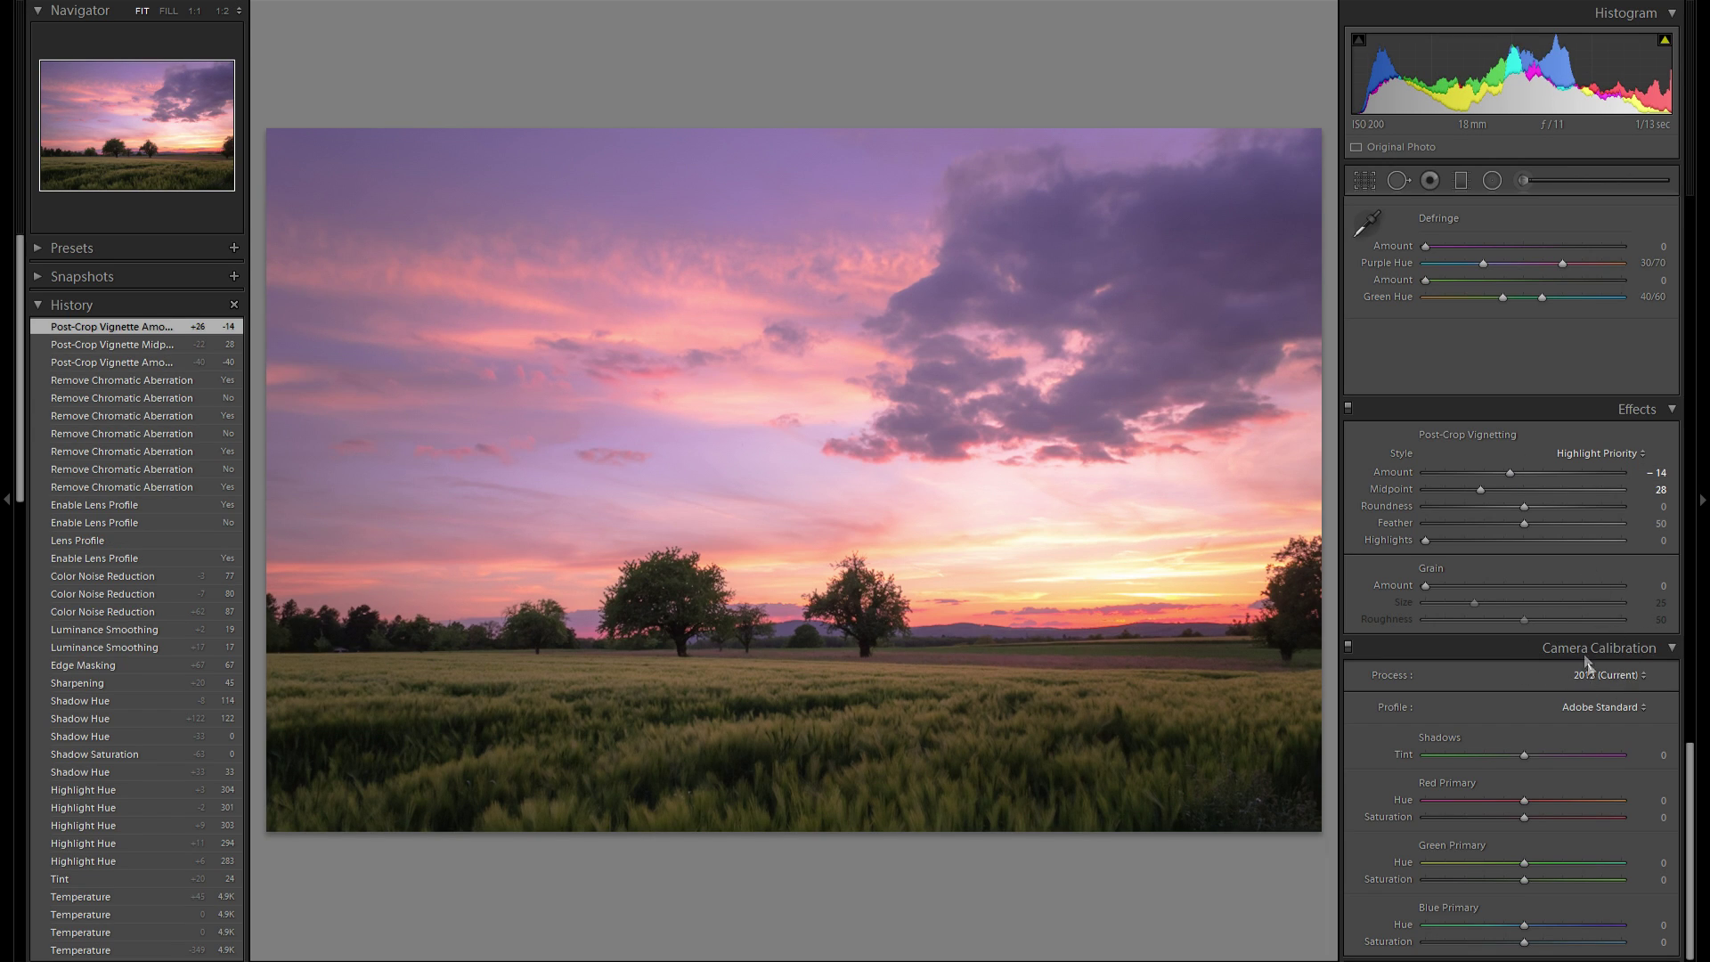
Try the Camera Faithful, Landscape, Neutral, Portrait and Standard calibration profiles, comparing them with Adobe Standard and returning to it
{"action": "left_click", "coordinate": [1576, 707]}
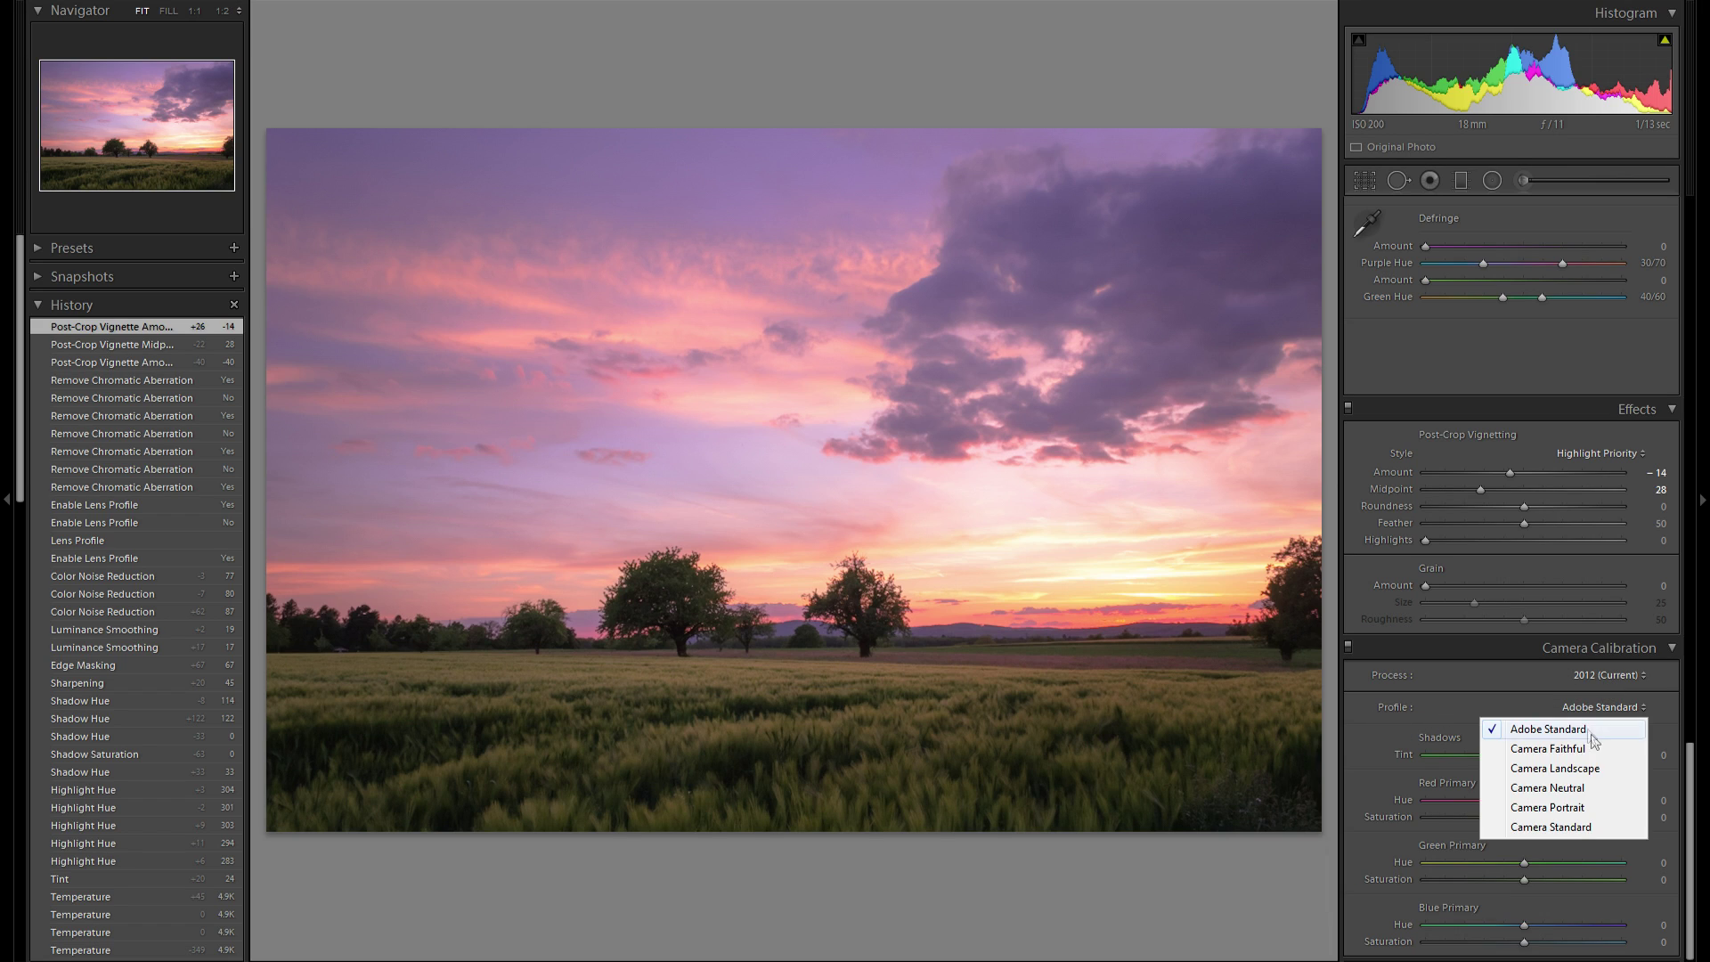
{"action": "left_click", "coordinate": [1594, 749]}
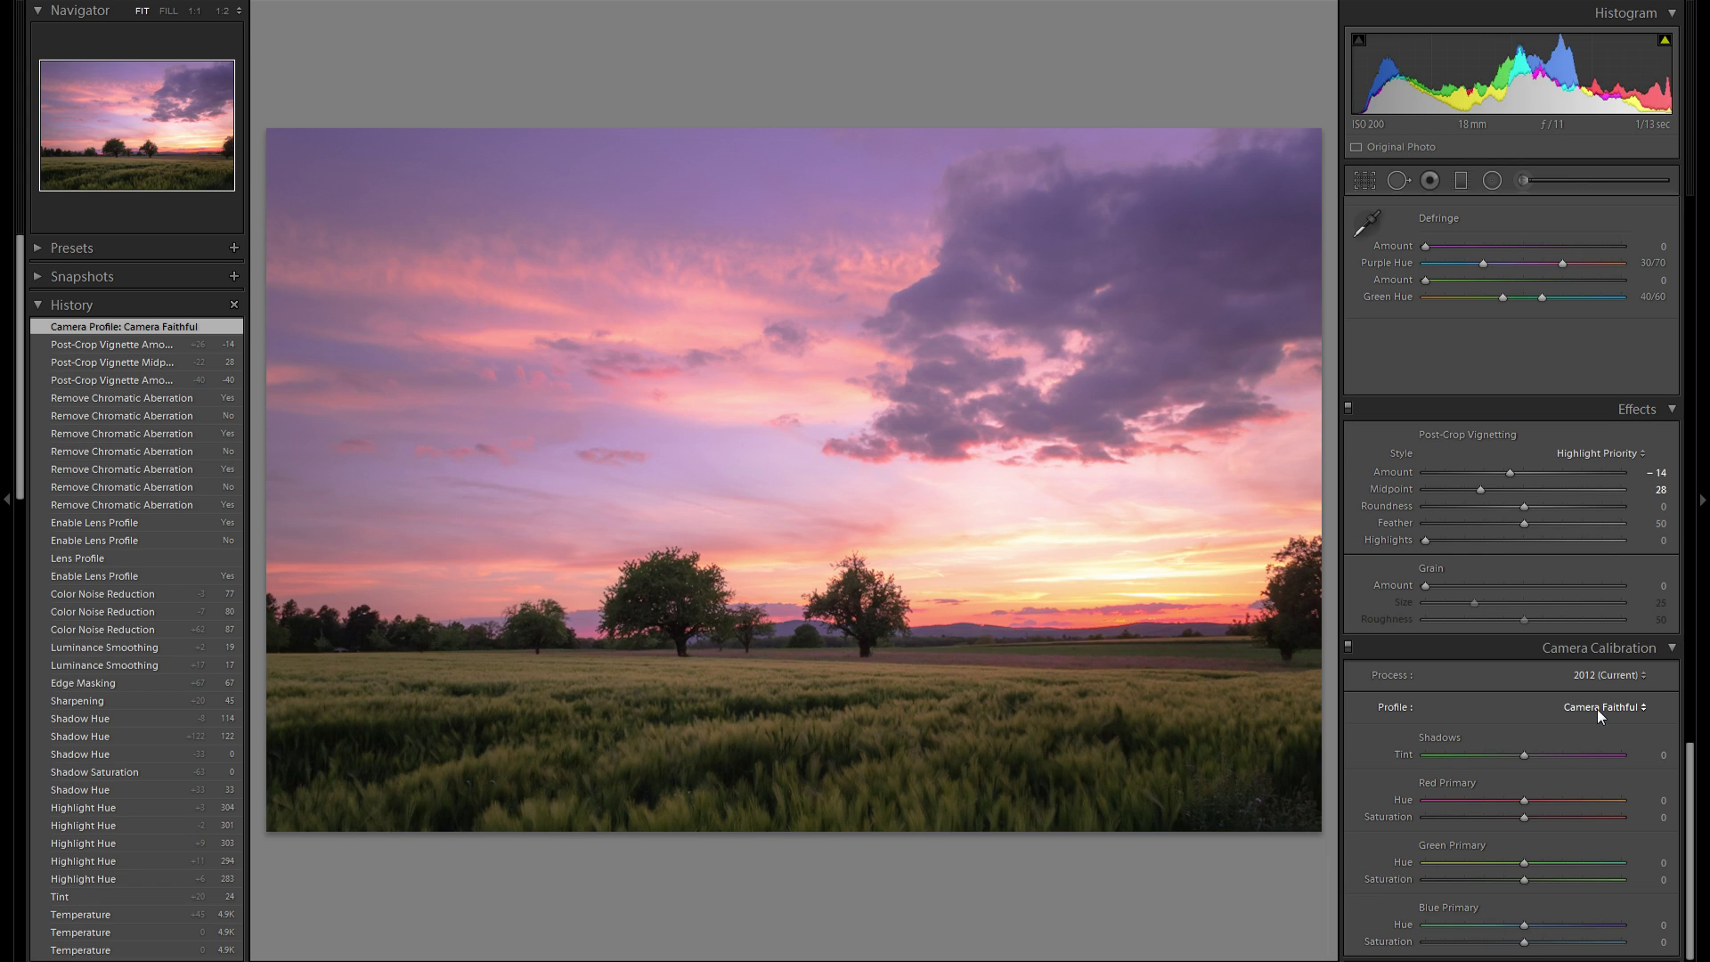
{"action": "left_click", "coordinate": [1596, 709]}
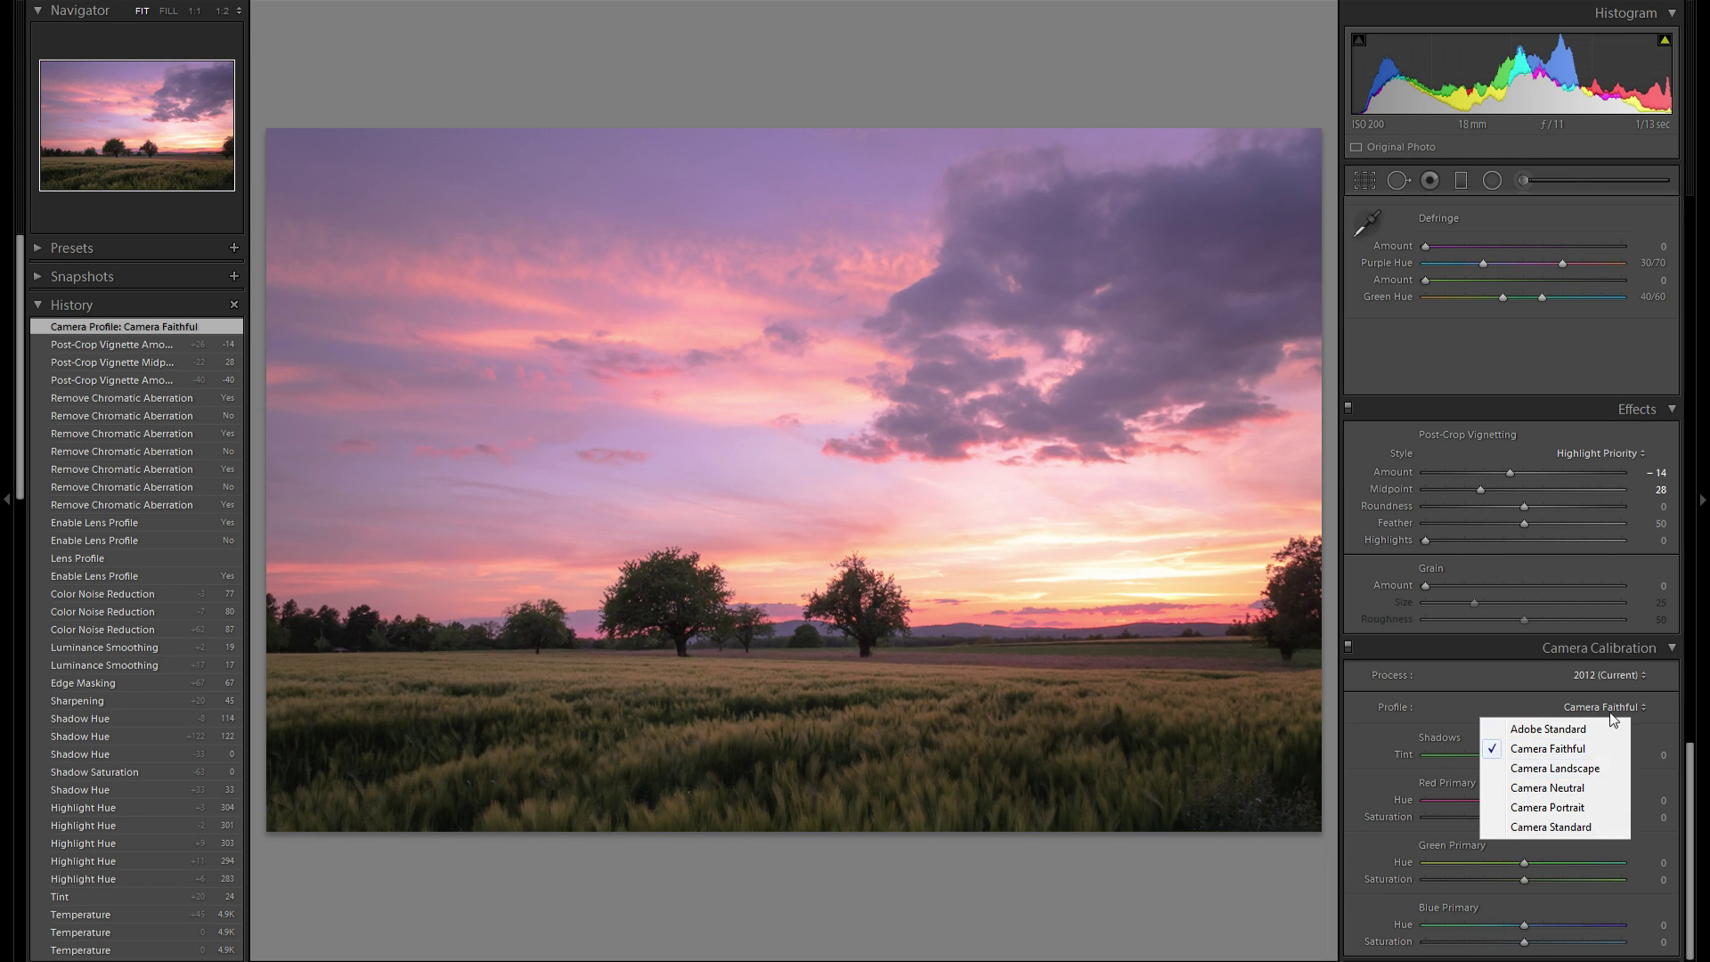
{"action": "key", "text": "Down"}
{"action": "key", "text": "Down"}
{"action": "key", "text": "Down"}
{"action": "key", "text": "Return"}
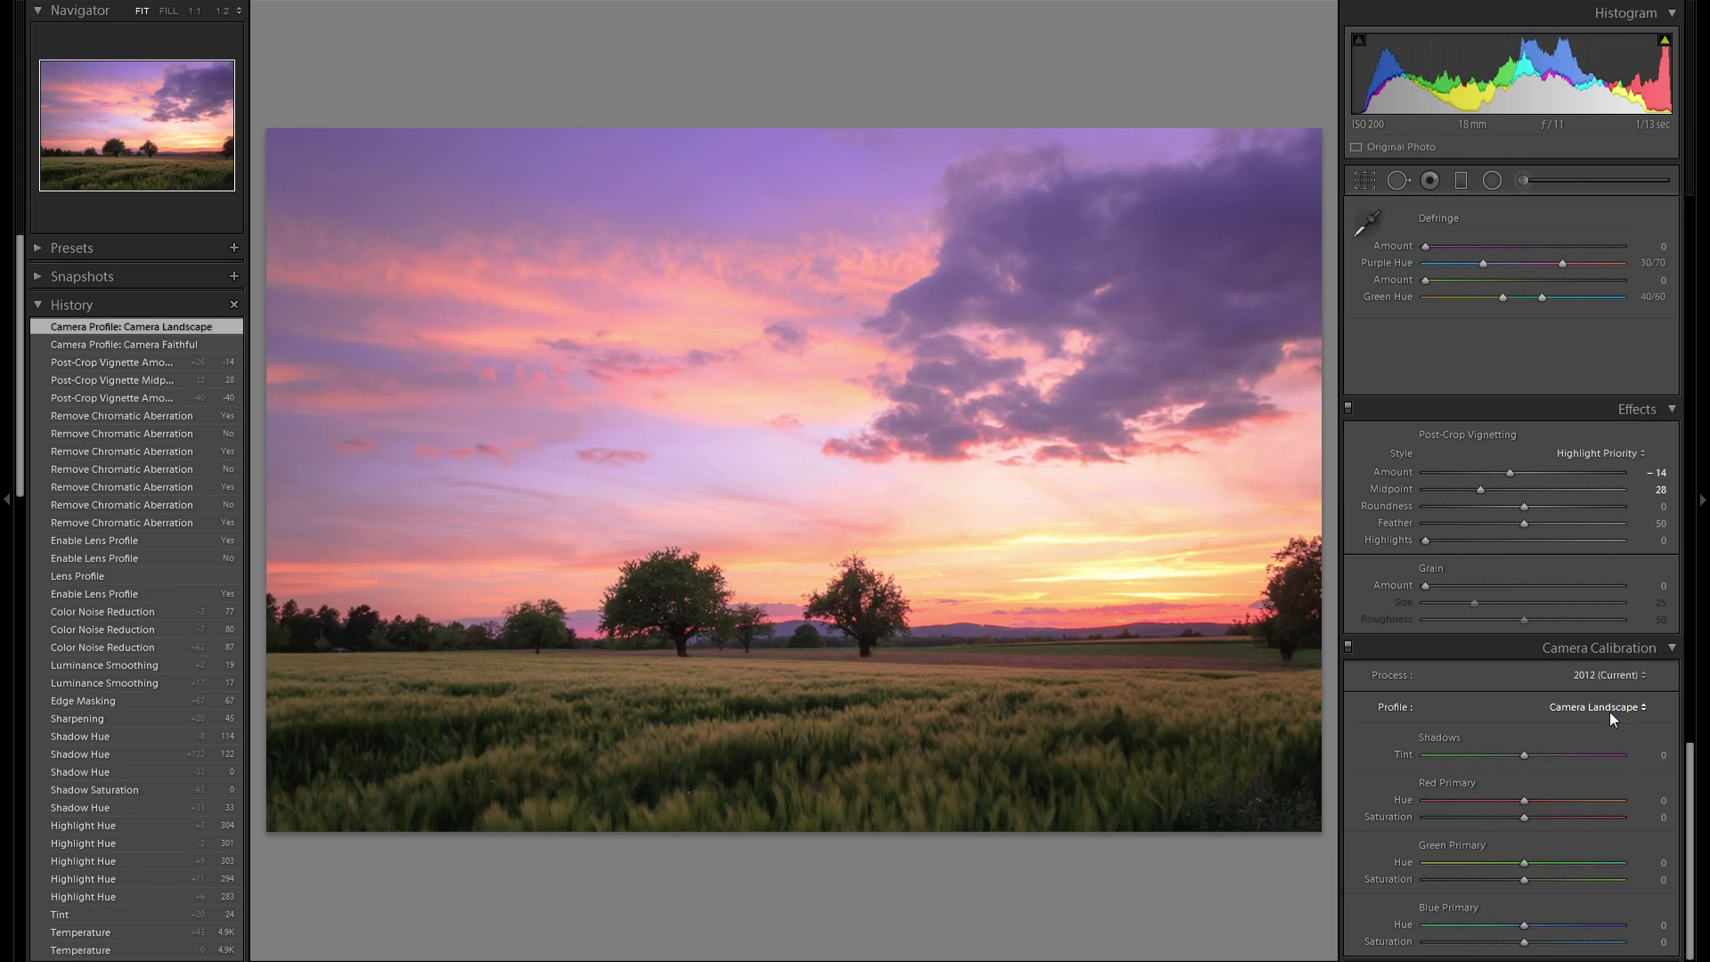
{"action": "left_click", "coordinate": [1611, 712]}
{"action": "left_click", "coordinate": [1592, 789]}
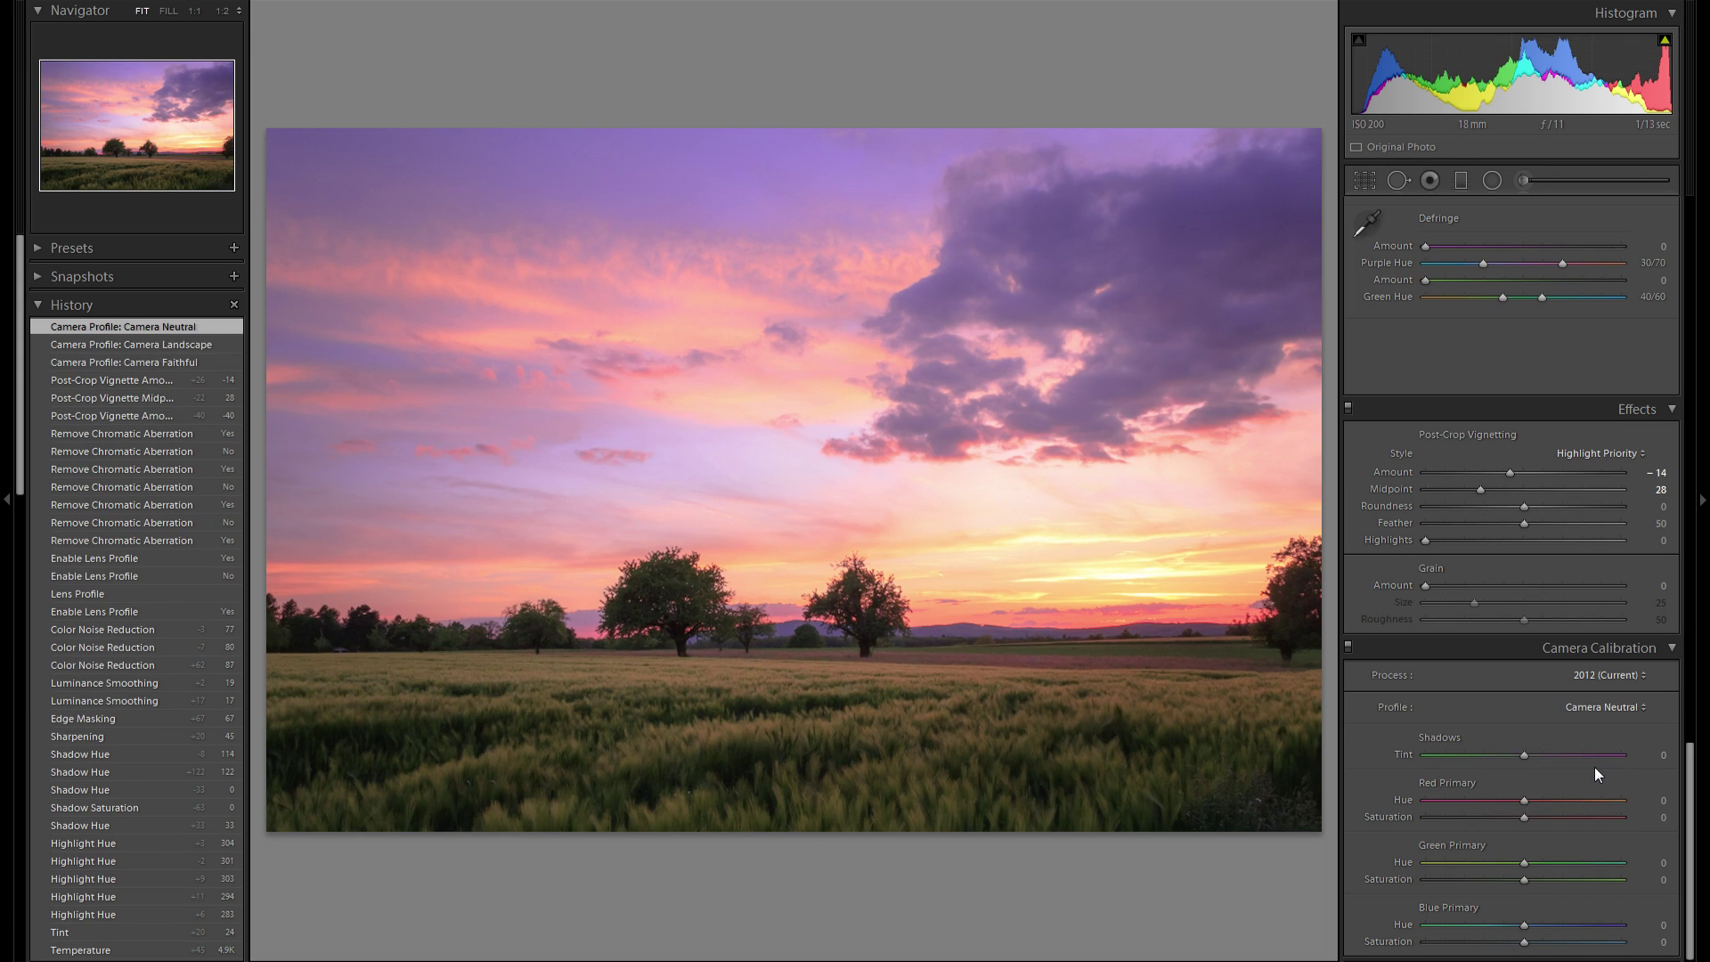
{"action": "left_click", "coordinate": [1583, 709]}
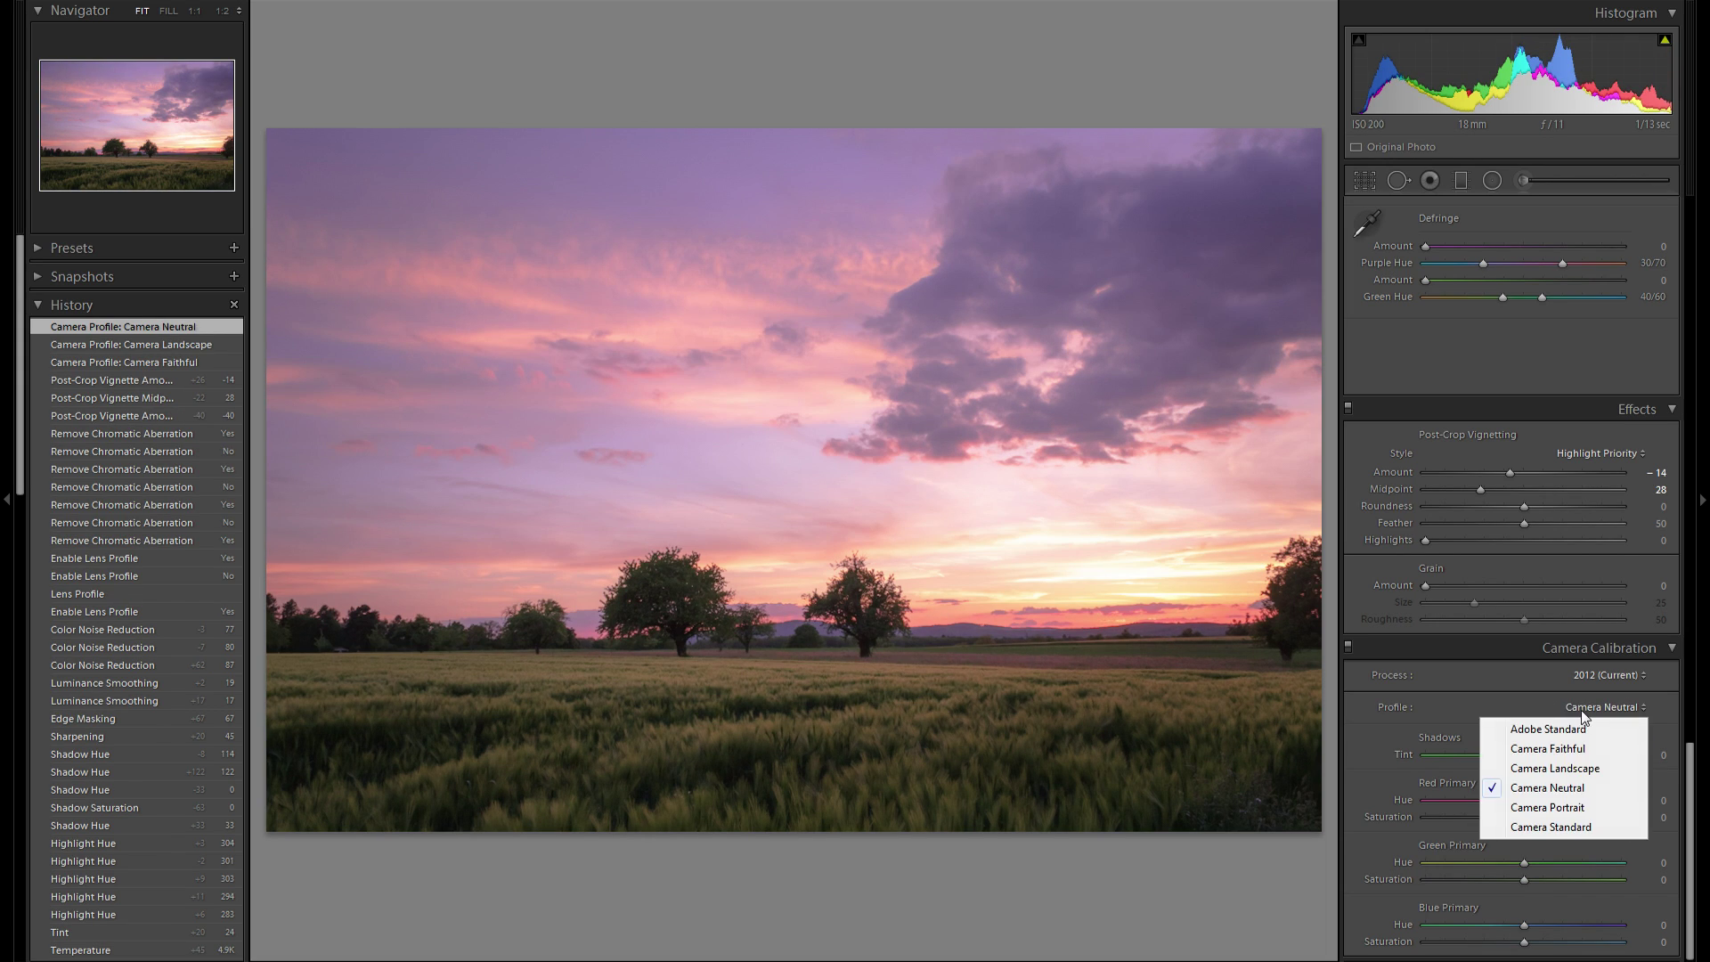
{"action": "left_click", "coordinate": [1563, 807]}
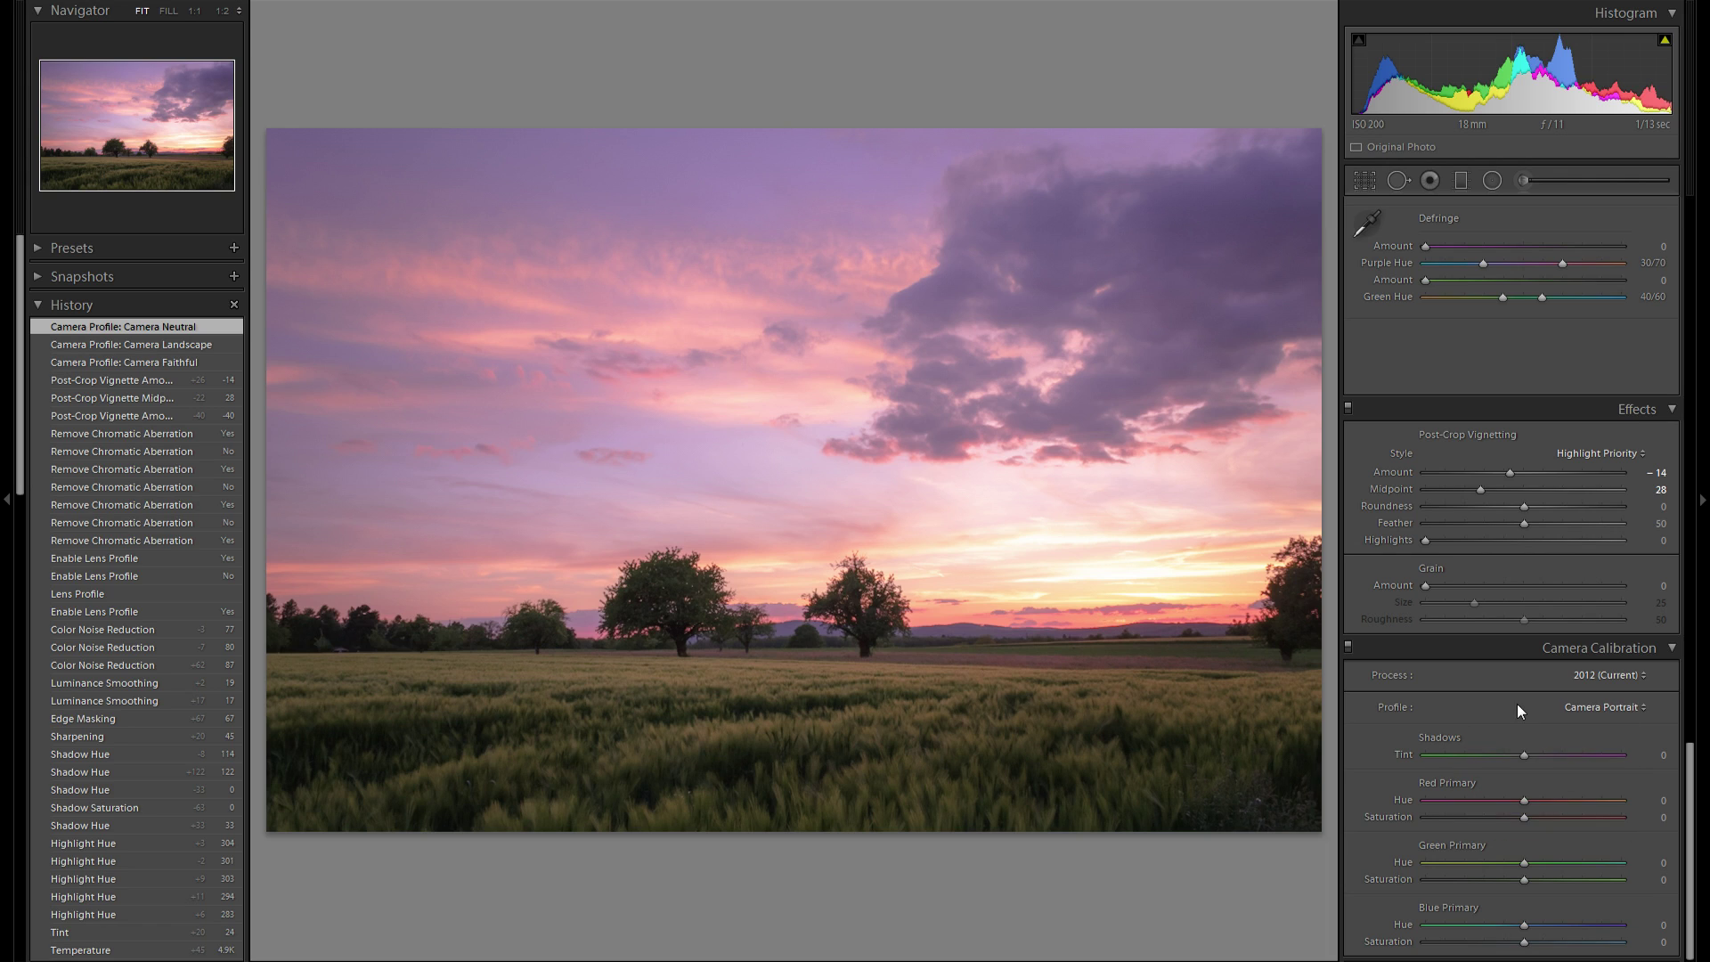
{"action": "left_click", "coordinate": [1583, 706]}
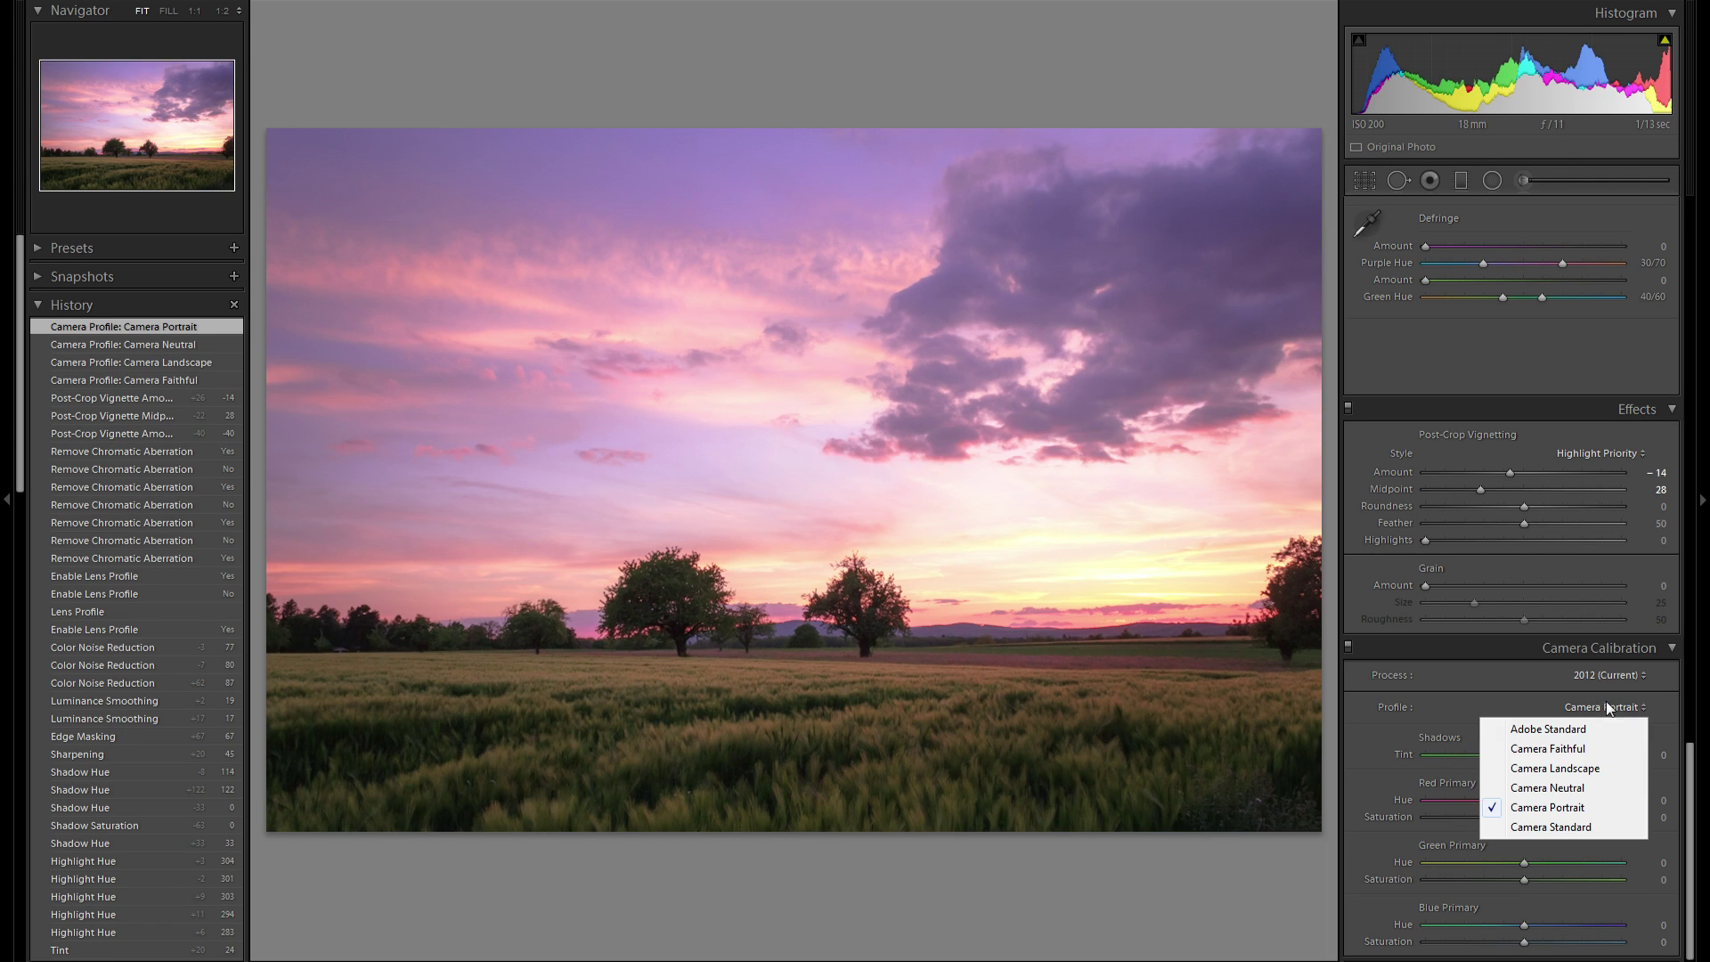
{"action": "left_click", "coordinate": [1551, 827]}
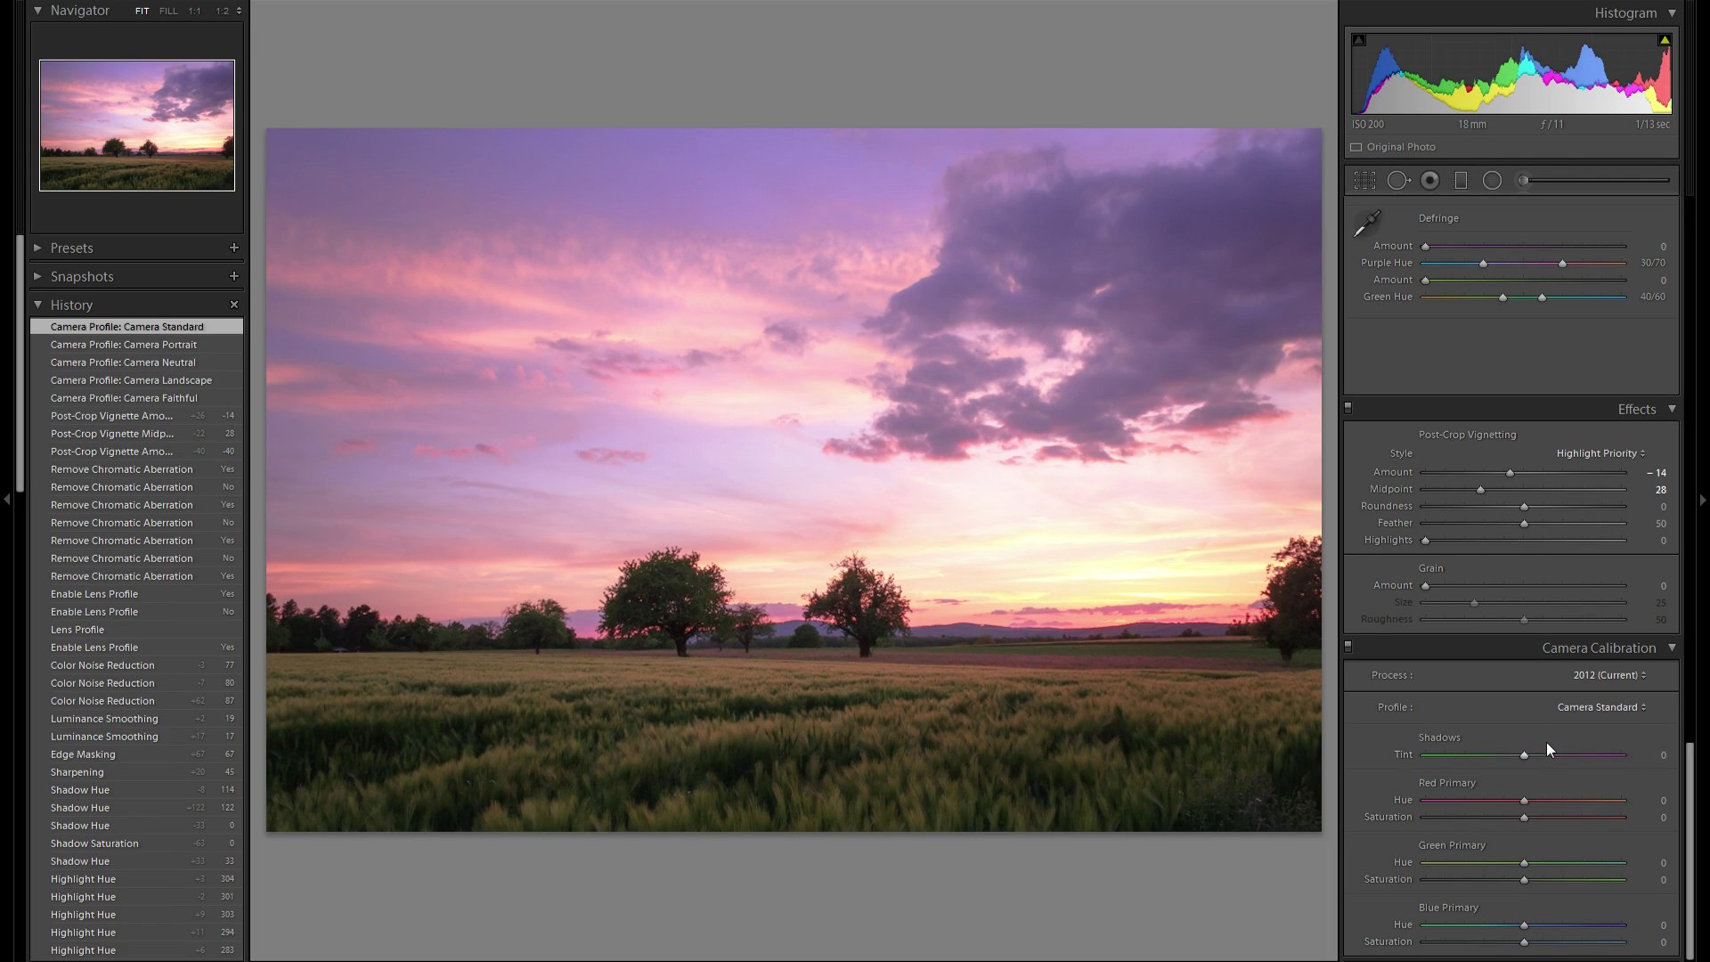
{"action": "left_click", "coordinate": [1583, 704]}
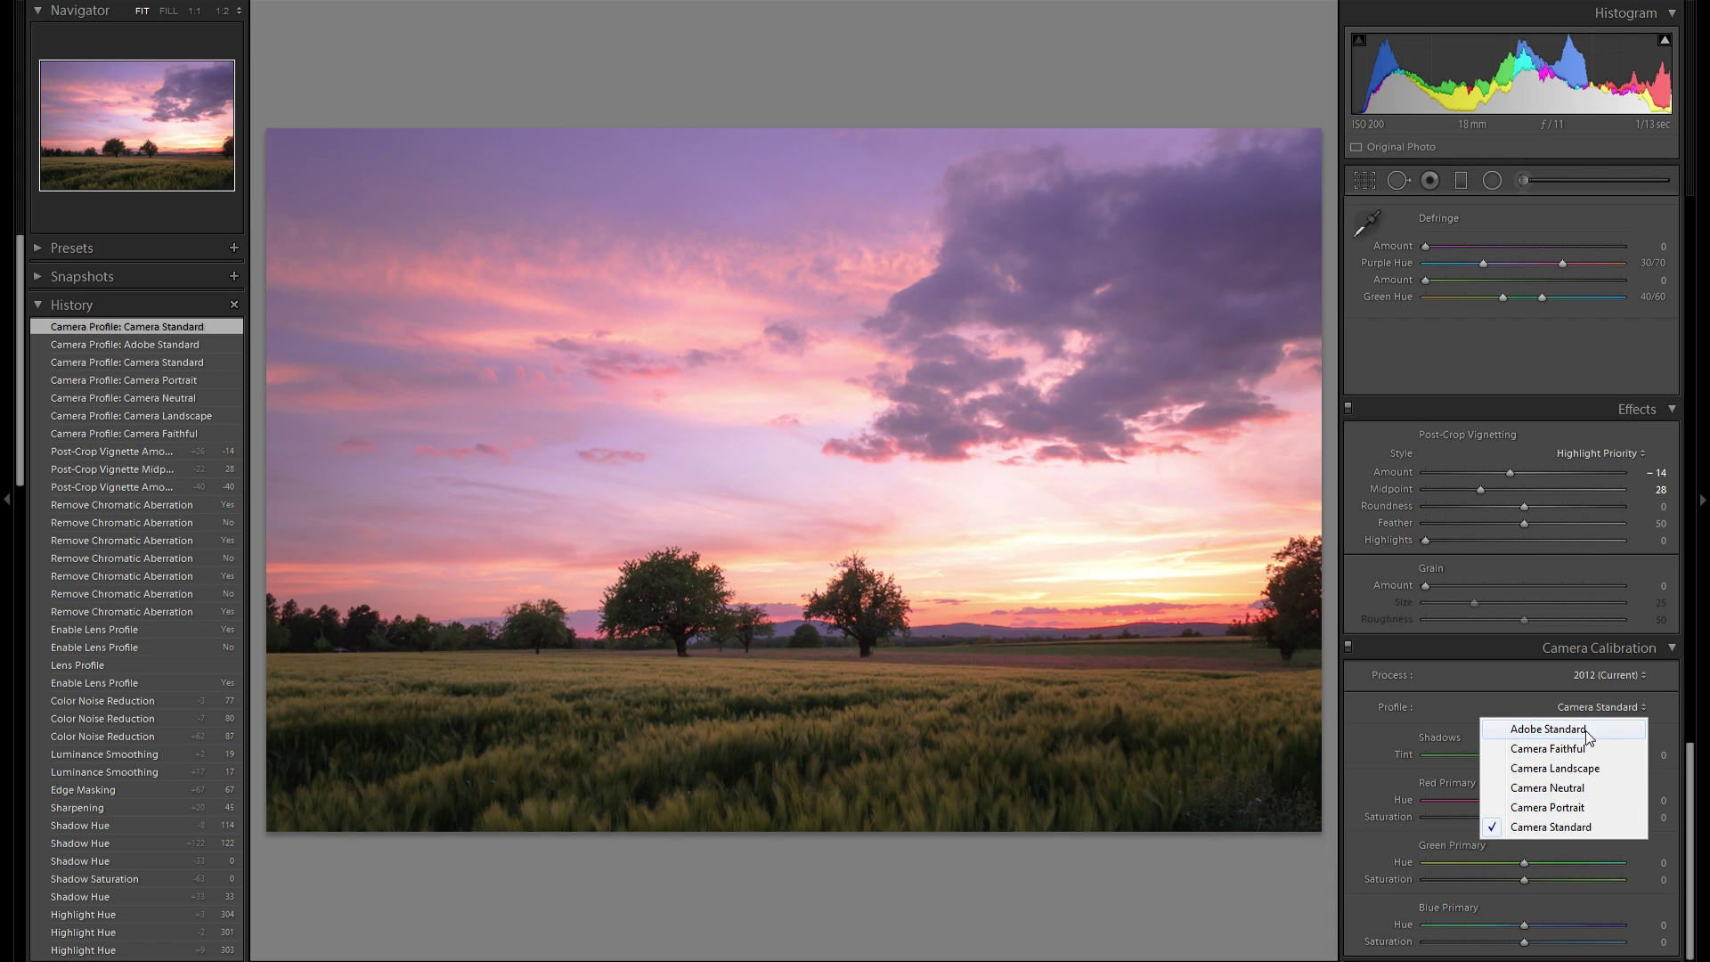
{"action": "left_click", "coordinate": [1587, 732]}
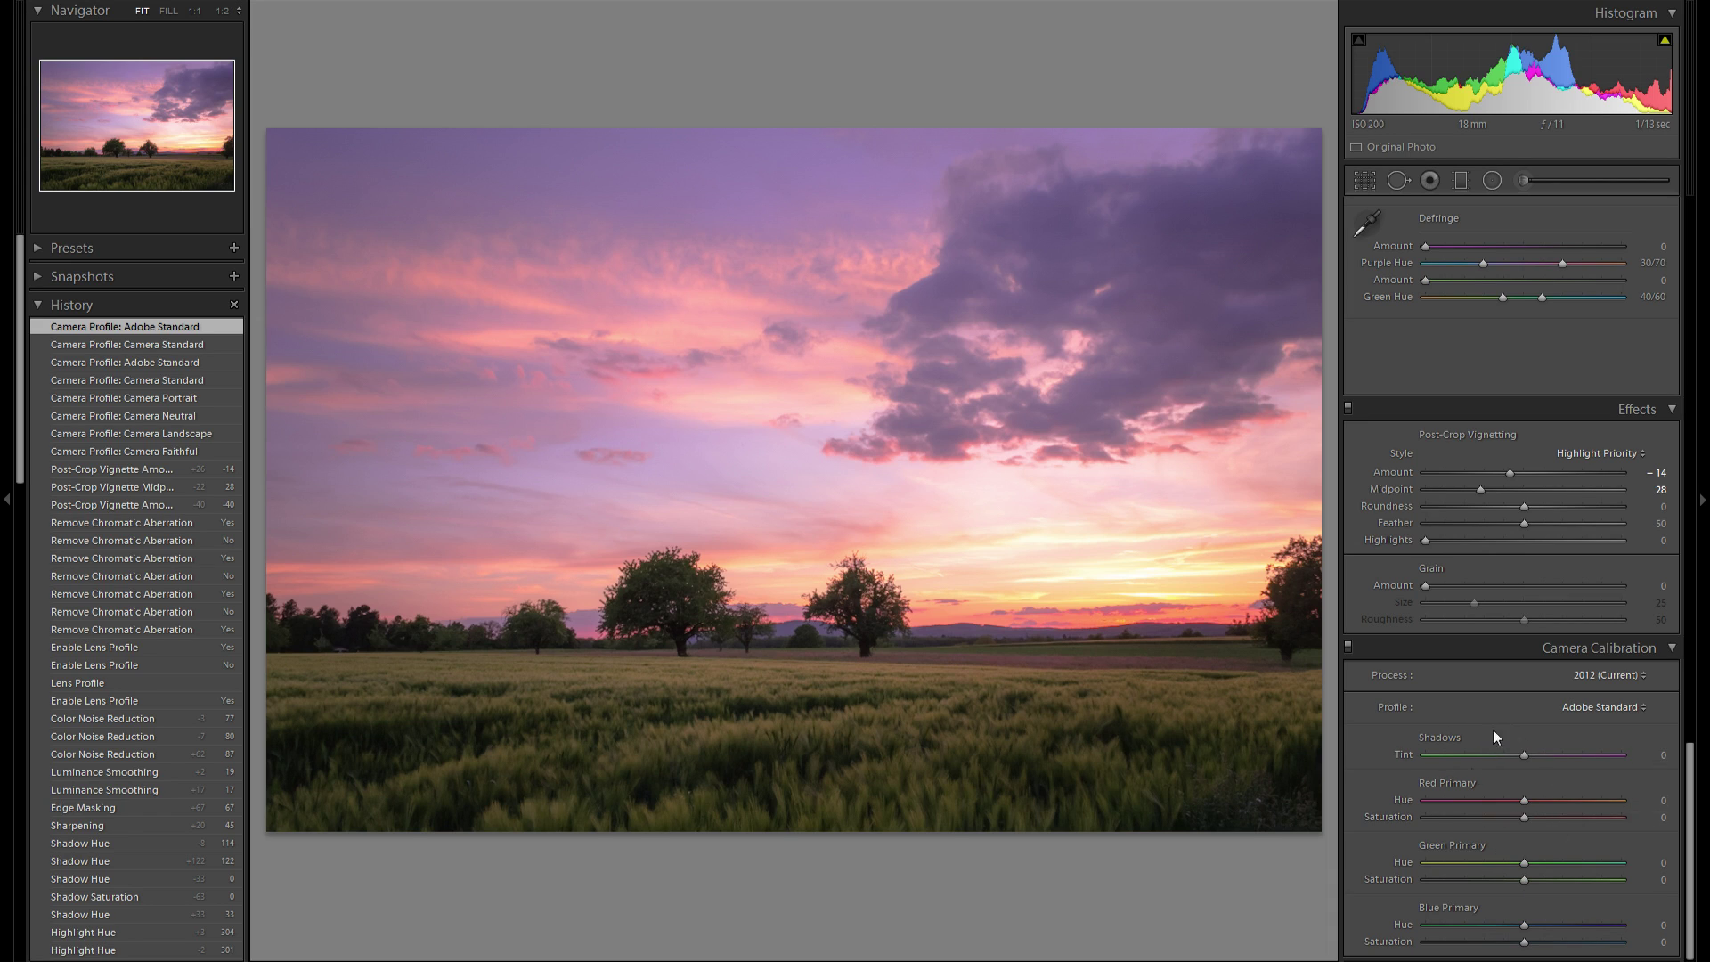
Calibrate Shadows Tint to -12, Red Hue +13, Green Hue -10 and Saturation +4, Blue Hue -4 and Saturation +20, comparing calibration off and on
{"action": "left_click_drag", "start_coordinate": [1523, 755], "coordinate": [1543, 862]}
{"action": "double_click", "coordinate": [1505, 820]}
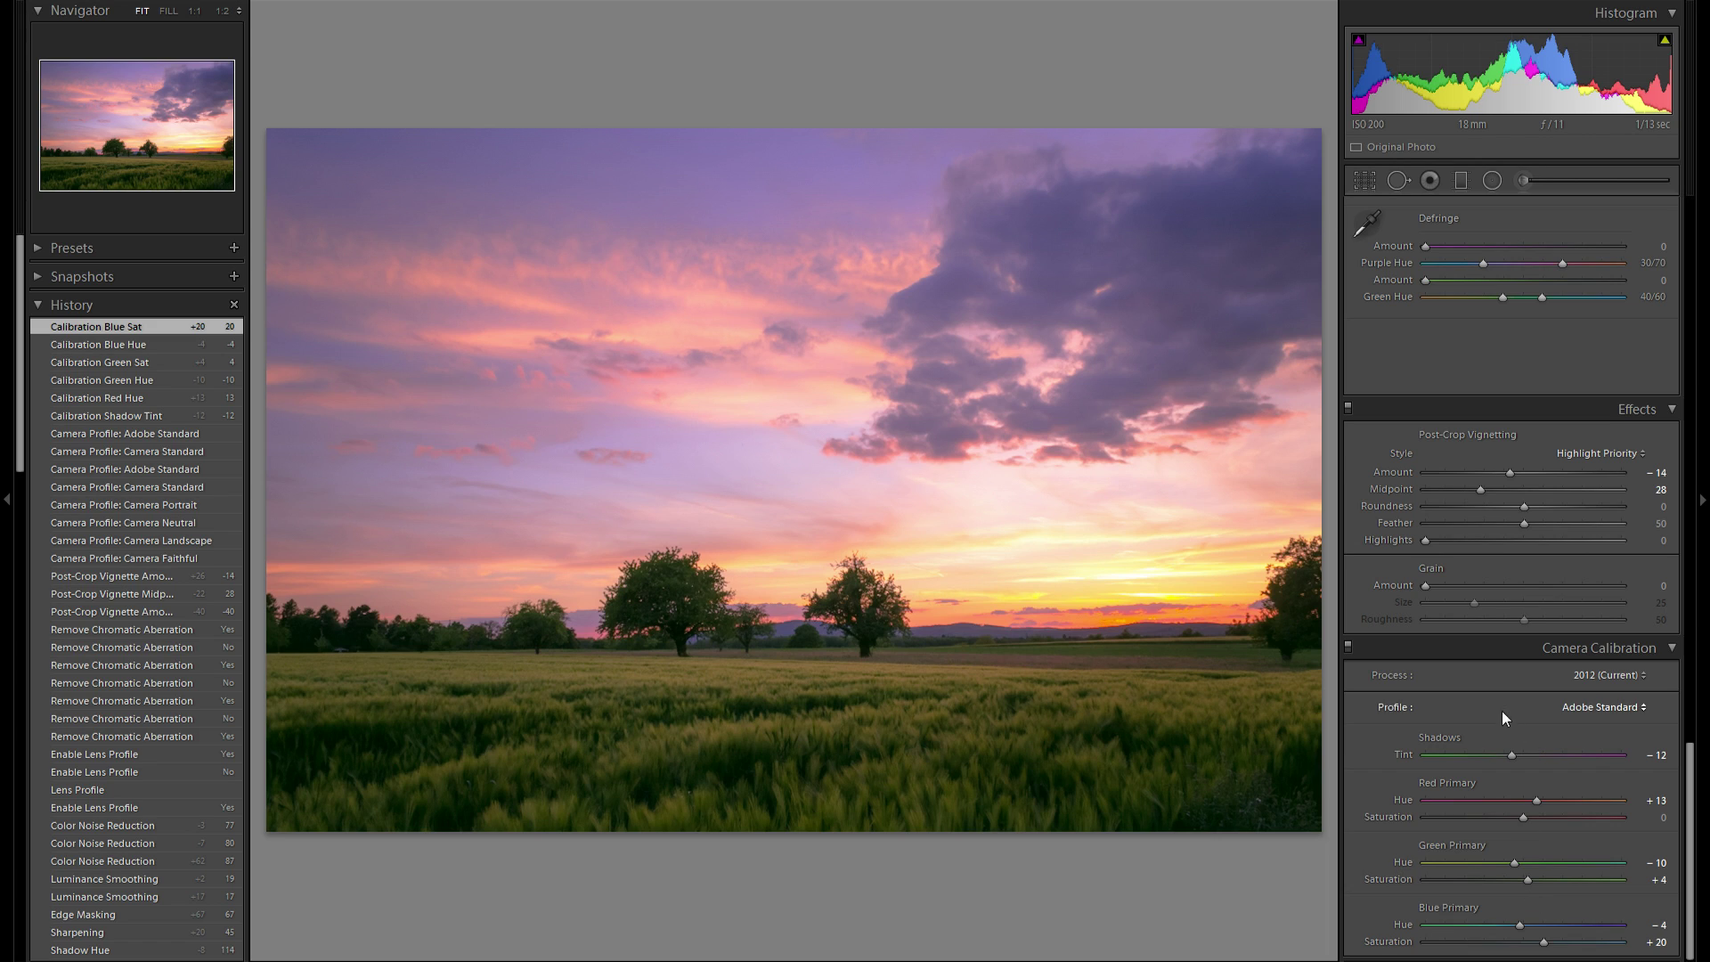
{"action": "left_click", "coordinate": [1348, 648]}
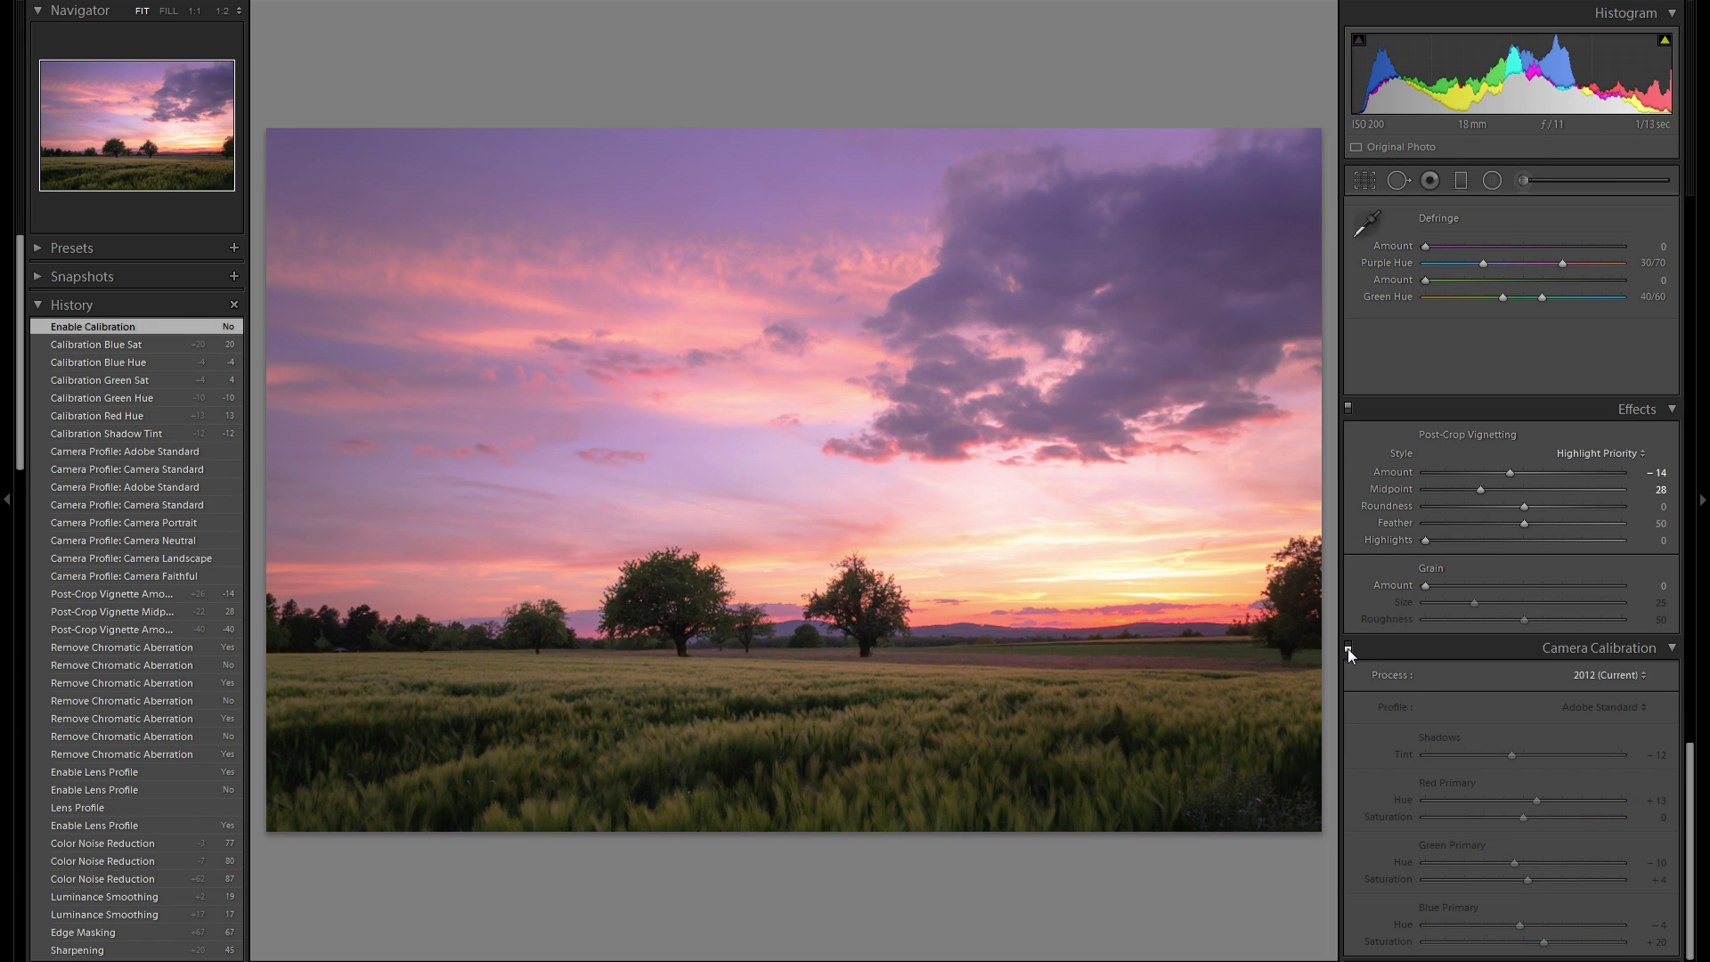
{"action": "left_click", "coordinate": [1348, 648]}
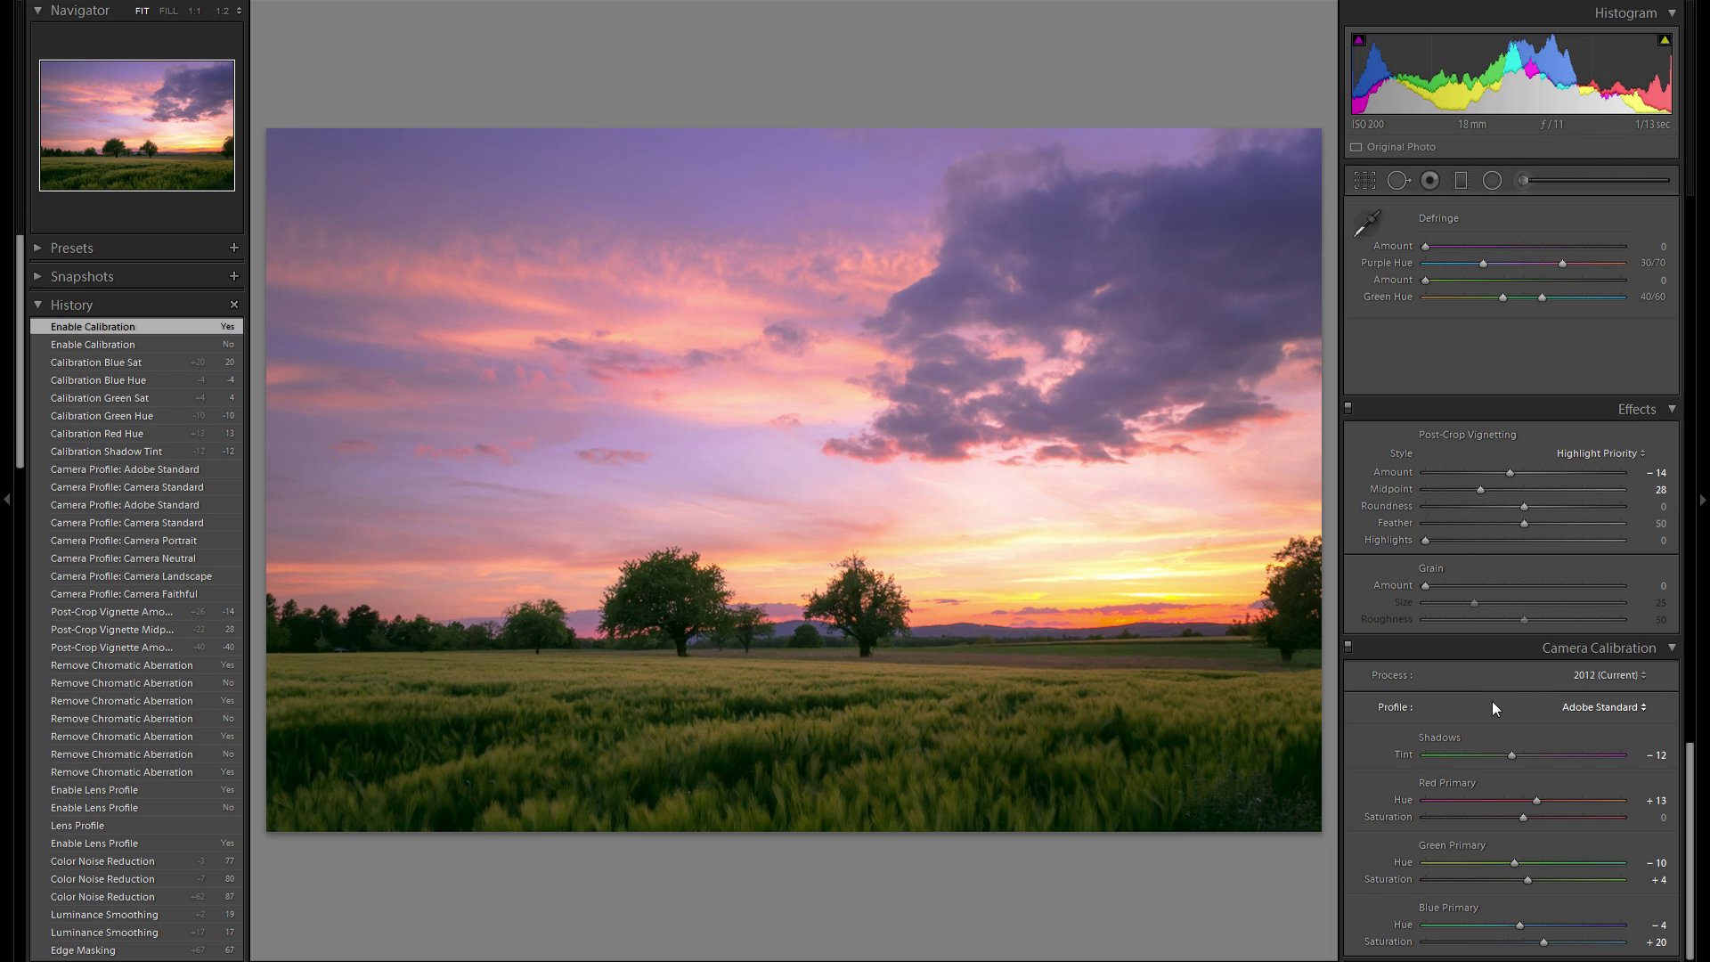
Add a horizontal graduated filter running from the lower sky across the tree line into the wheat field
{"action": "scroll", "coordinate": [1490, 686], "scroll_direction": "up", "scroll_amount": 15}
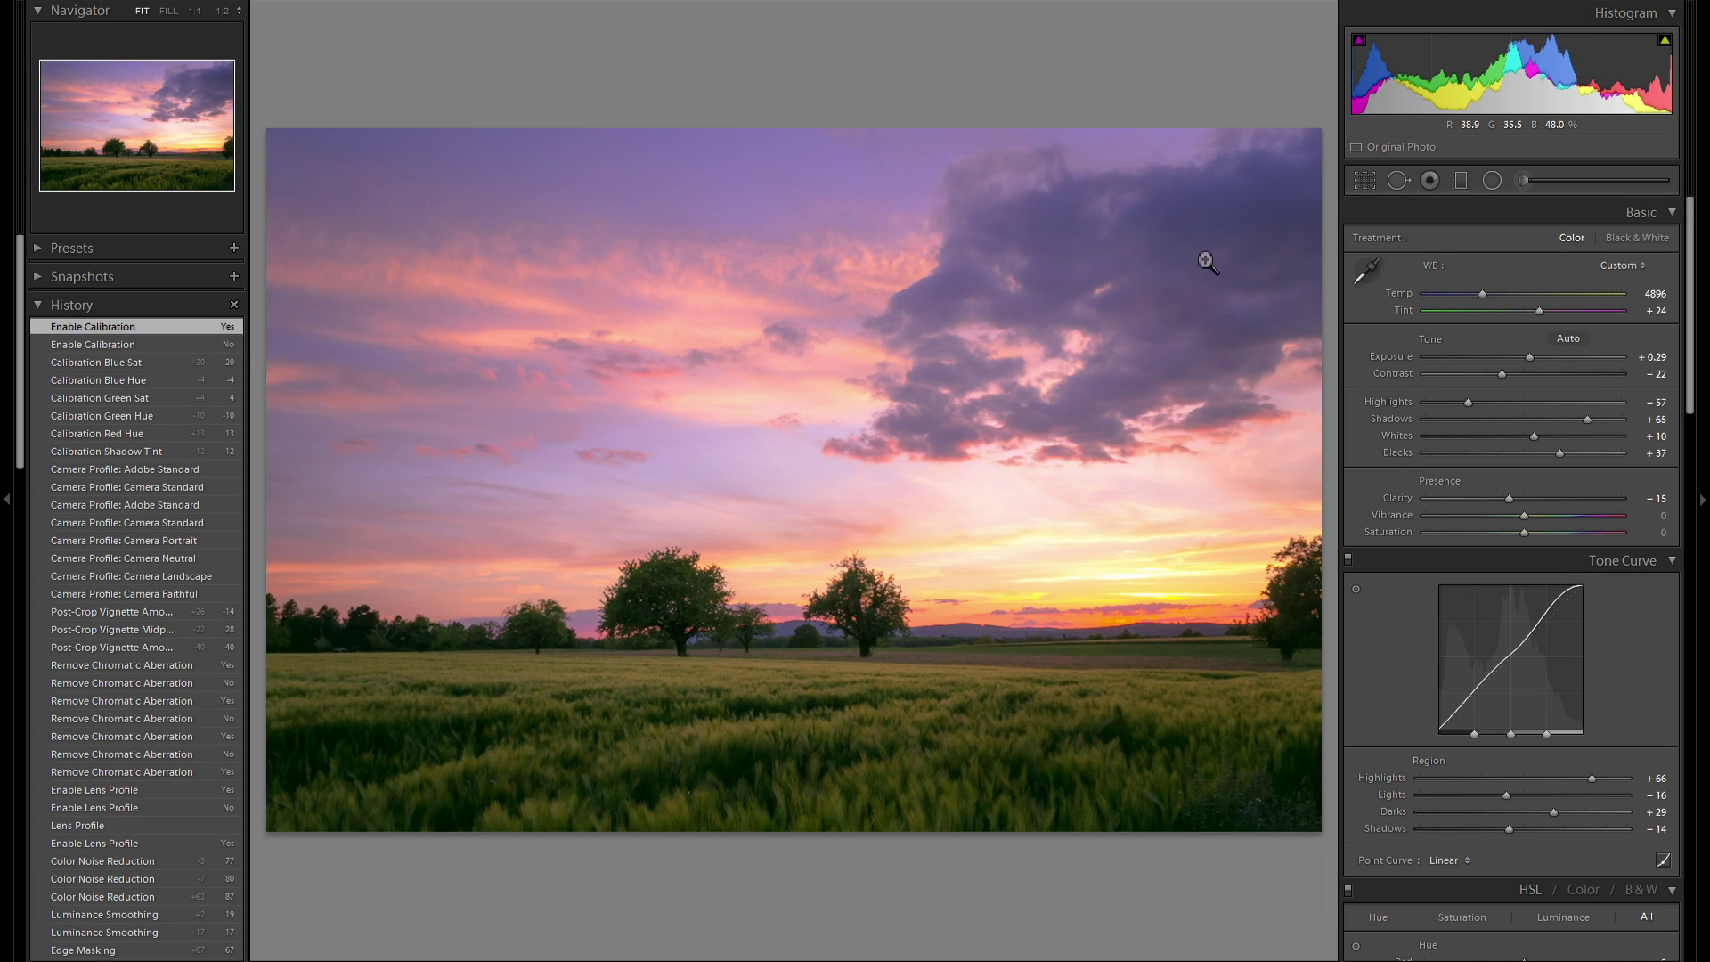
{"action": "left_click", "coordinate": [1460, 178]}
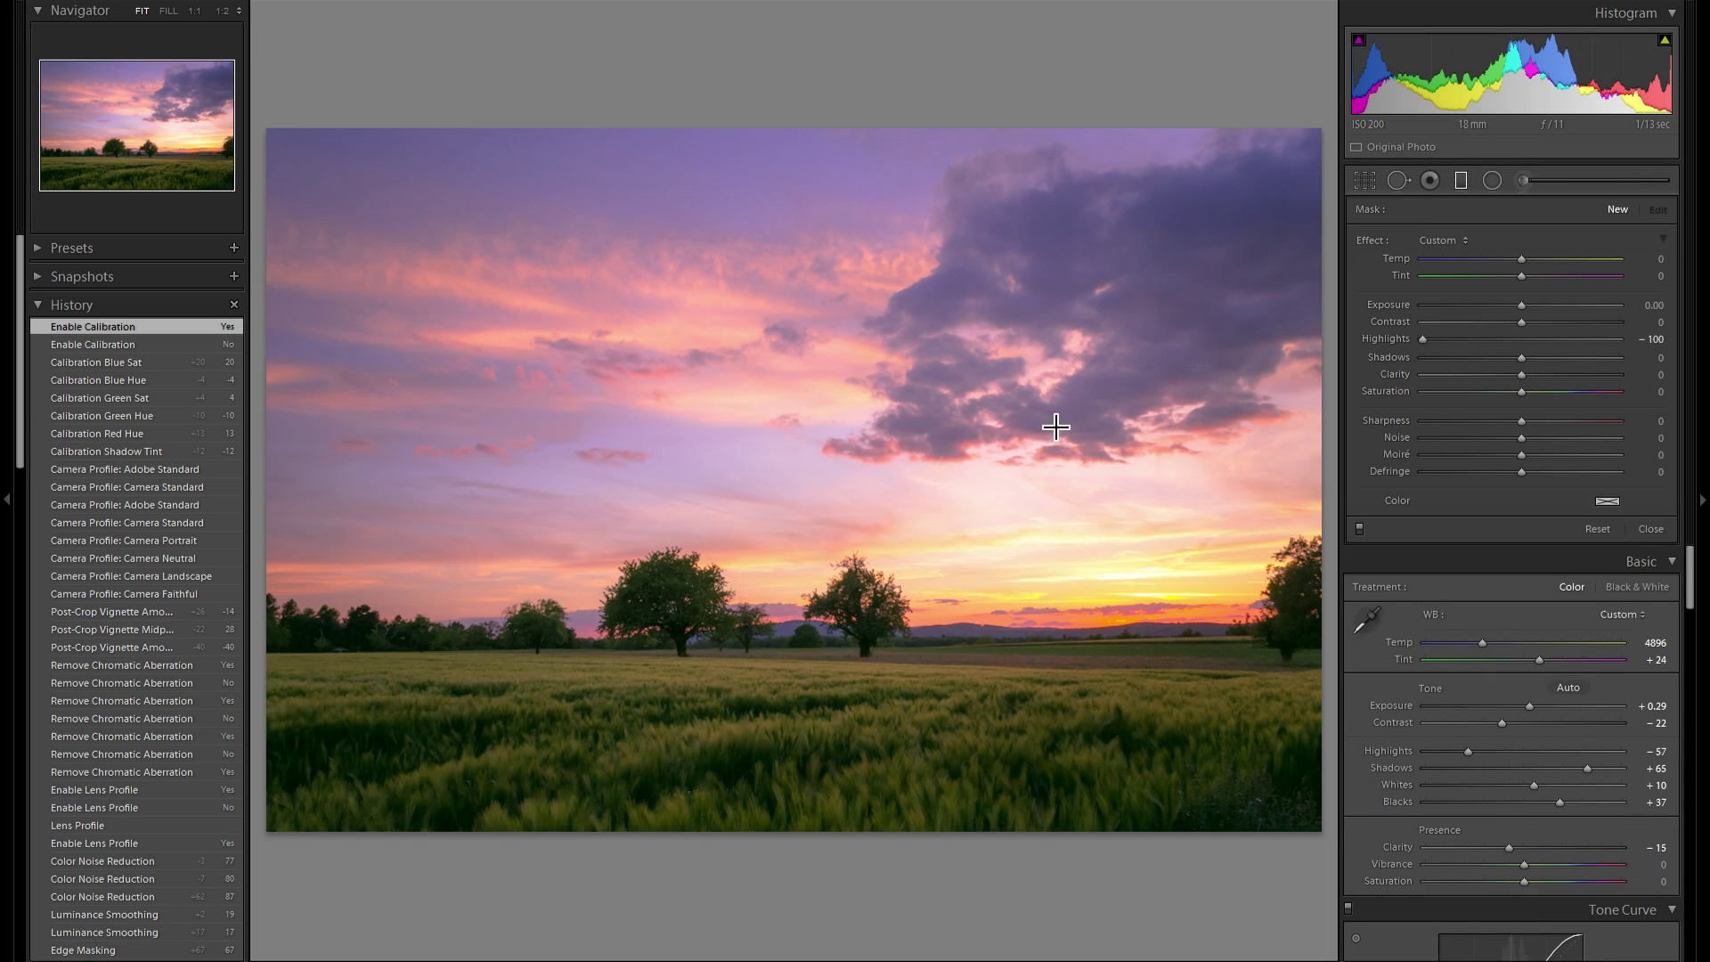
{"action": "left_click_drag", "start_coordinate": [831, 521], "coordinate": [827, 726]}
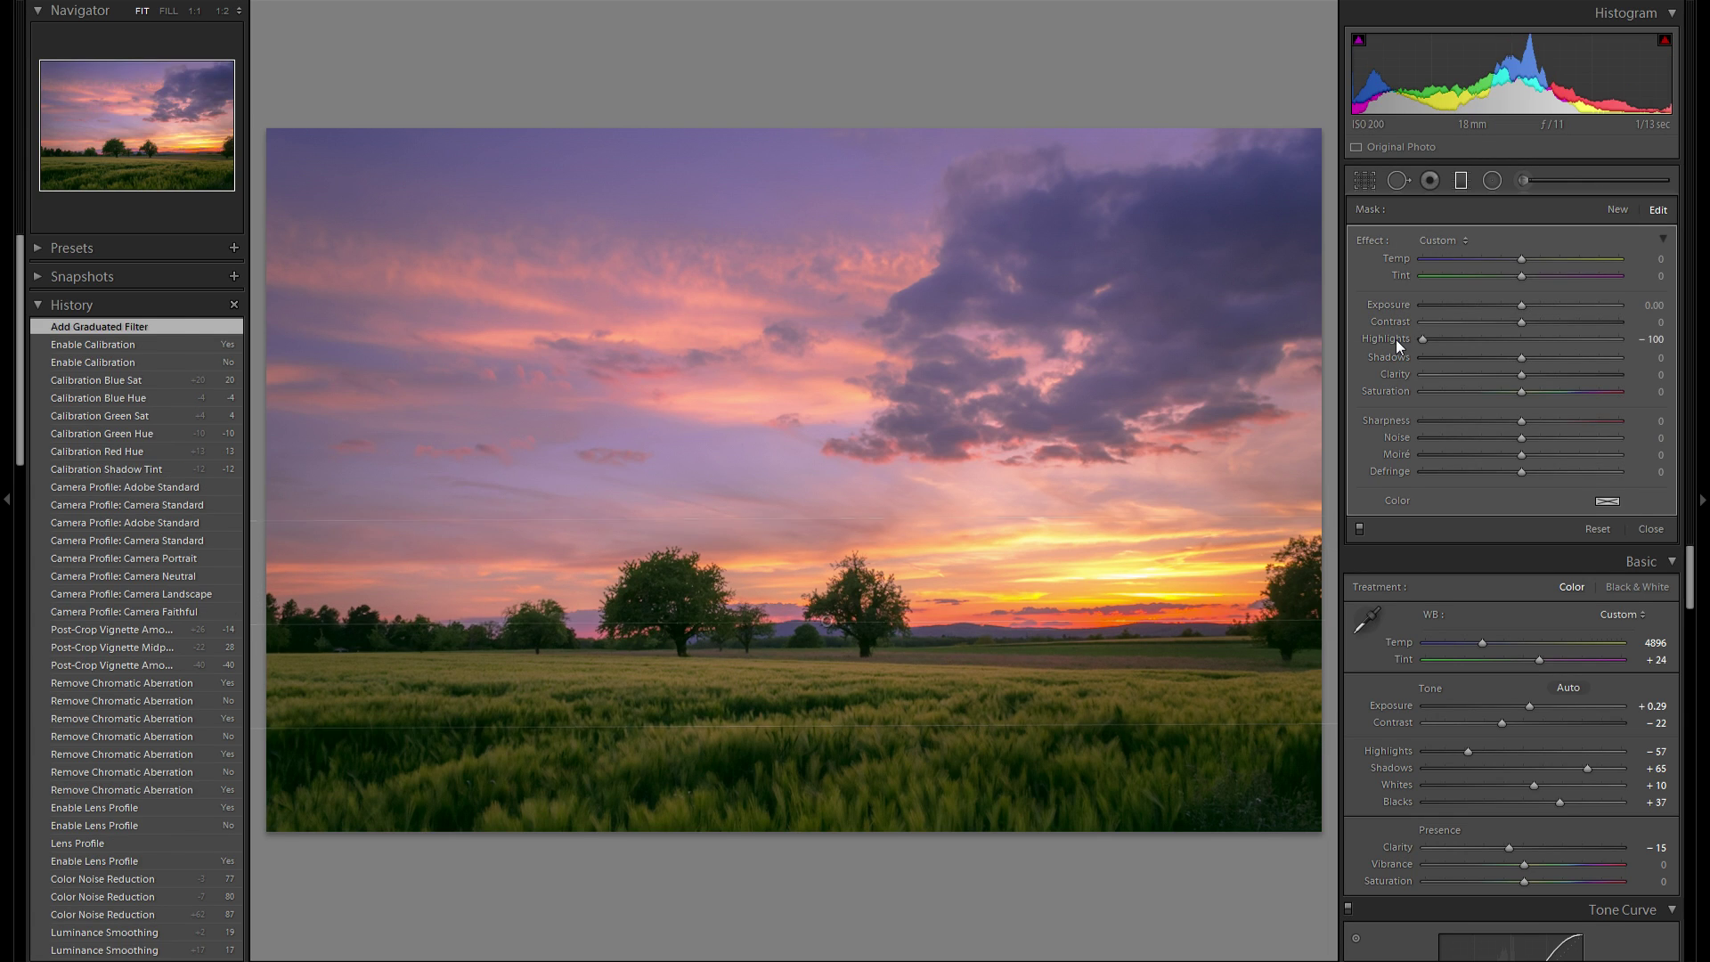
Set the graduated filter's Contrast to 30, Highlights to -15, Shadows to 33 and Clarity to -10, trying Exposure changes and resetting Exposure to 0
{"action": "double_click", "coordinate": [1397, 339]}
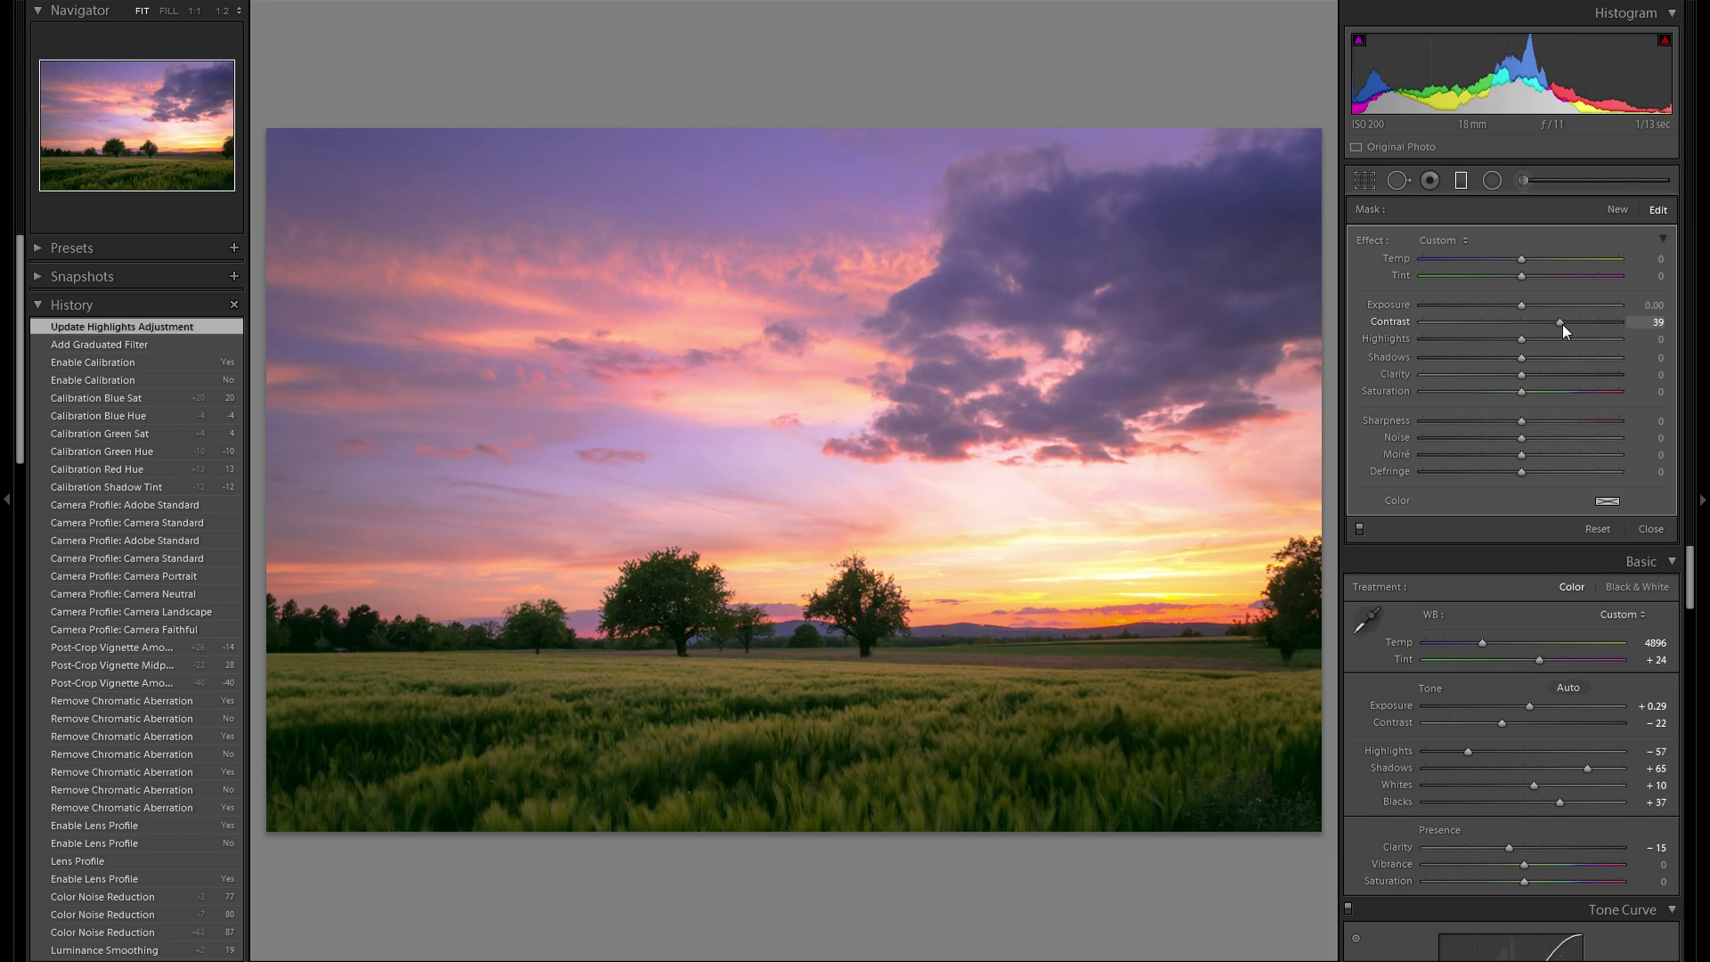
{"action": "mouse_move", "coordinate": [1554, 324]}
{"action": "left_mouse_down"}
{"action": "mouse_move", "coordinate": [1489, 340]}
{"action": "mouse_move", "coordinate": [1566, 356]}
{"action": "left_mouse_up"}
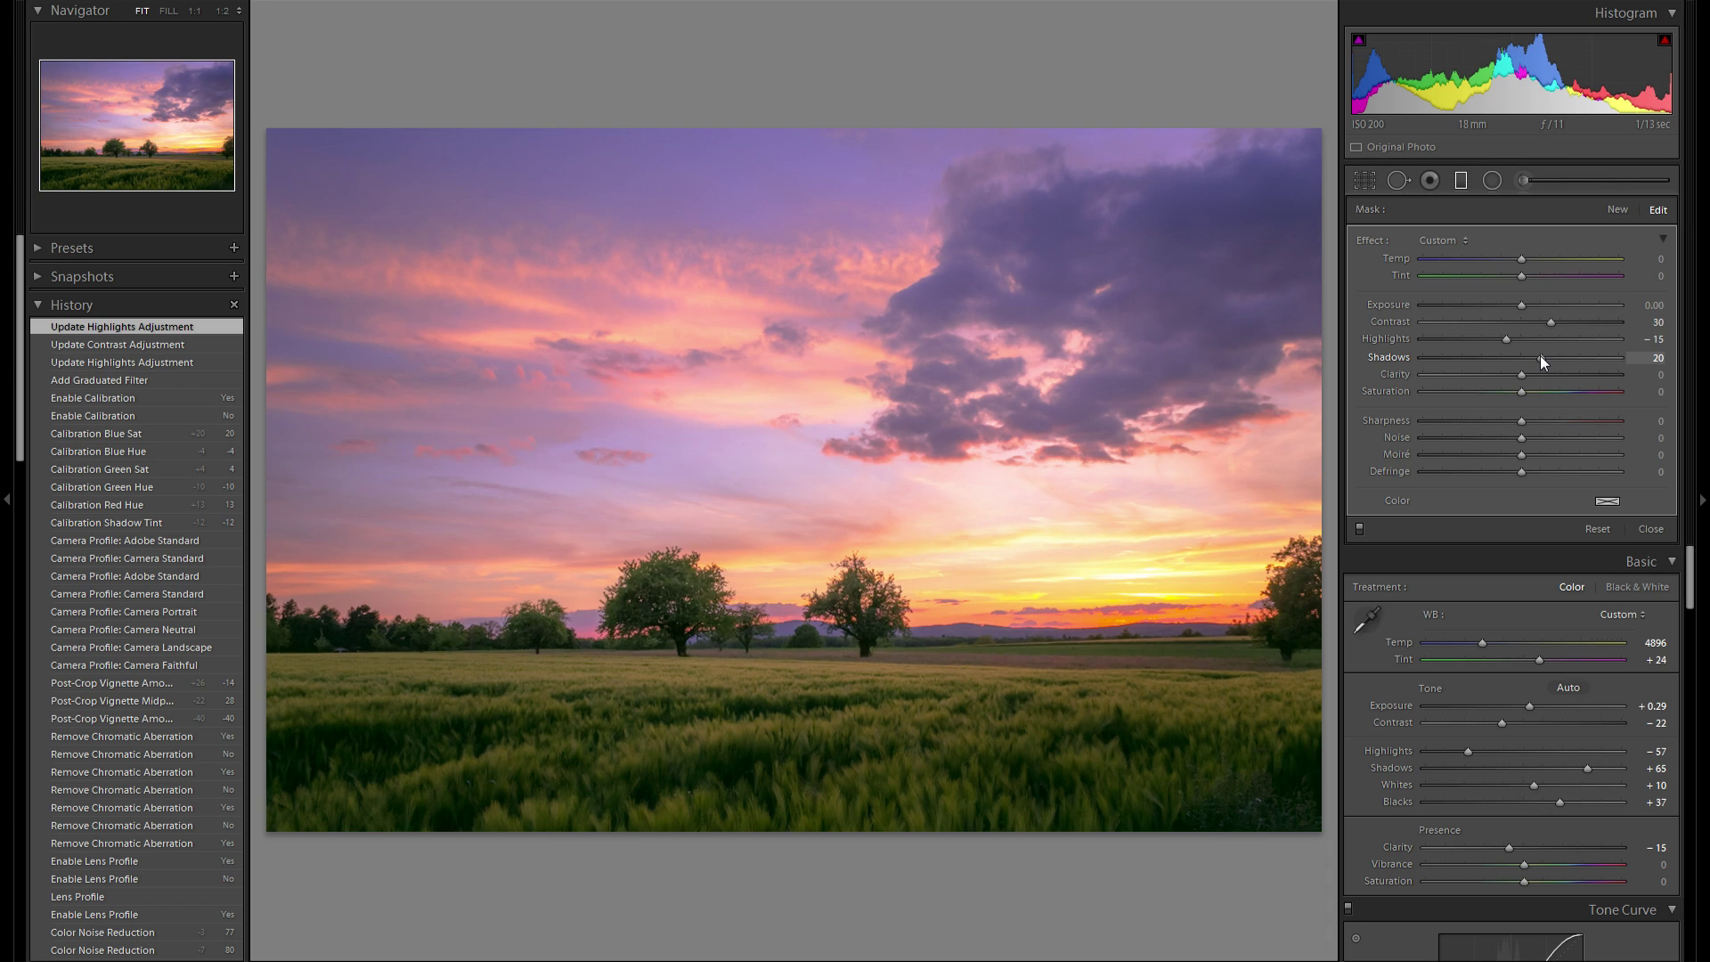
{"action": "left_click_drag", "start_coordinate": [1552, 355], "coordinate": [1509, 376]}
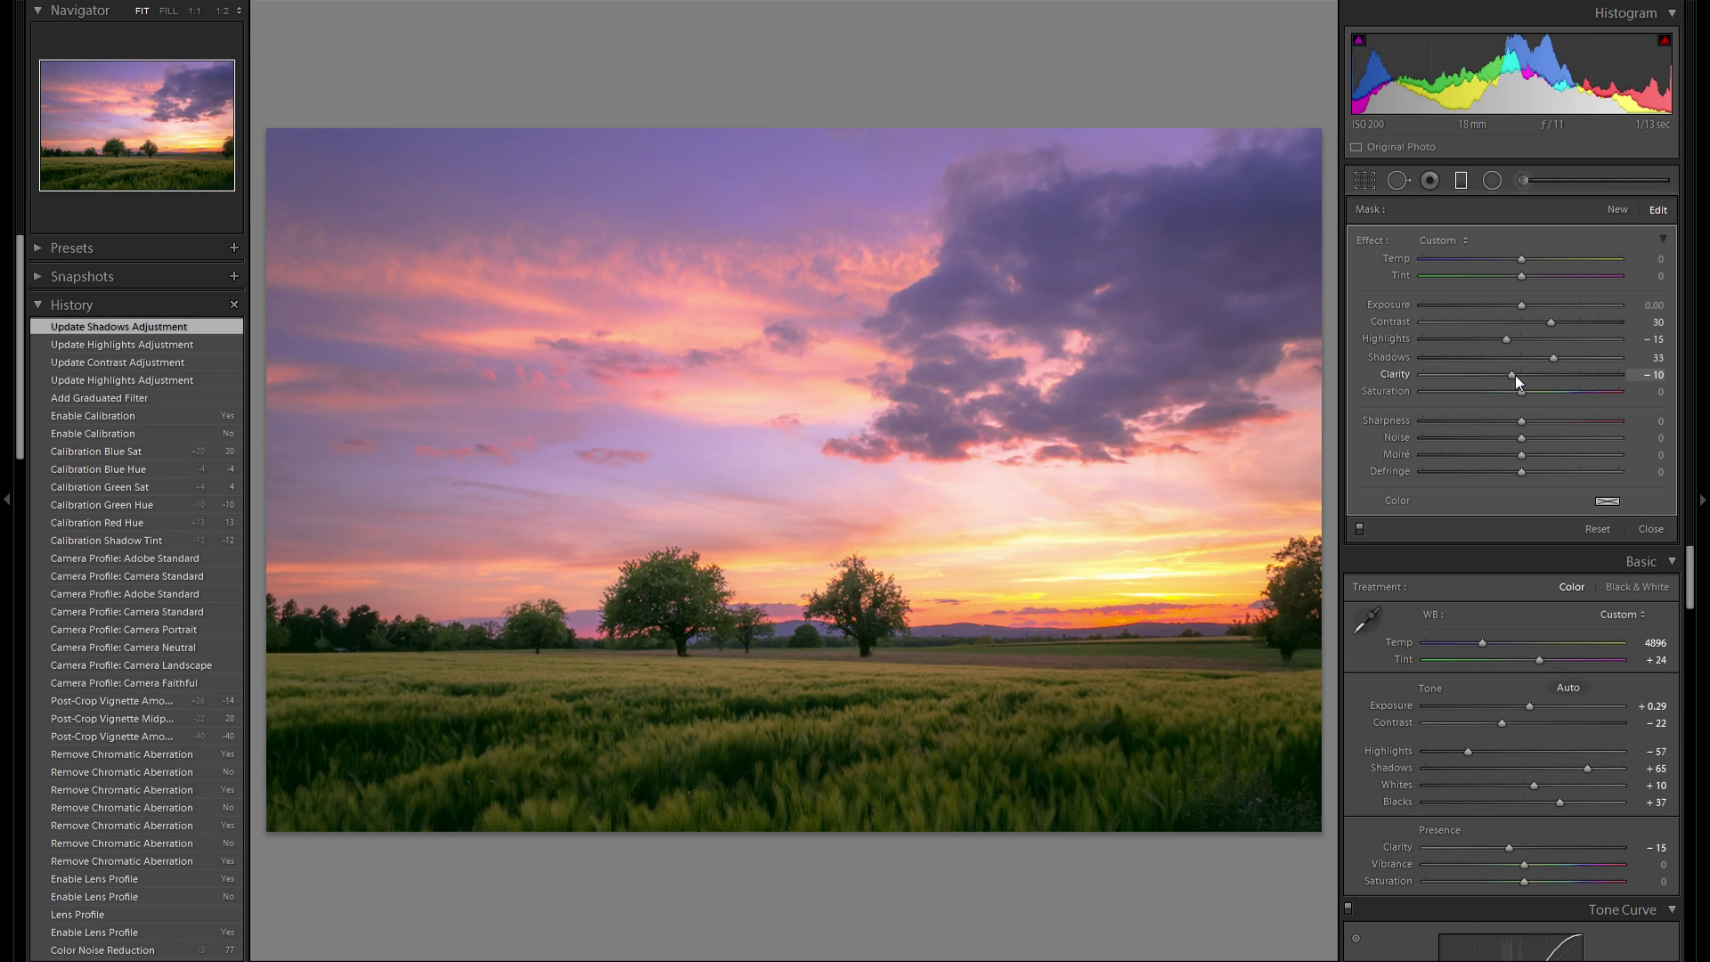
{"action": "left_click_drag", "start_coordinate": [1510, 376], "coordinate": [1510, 376]}
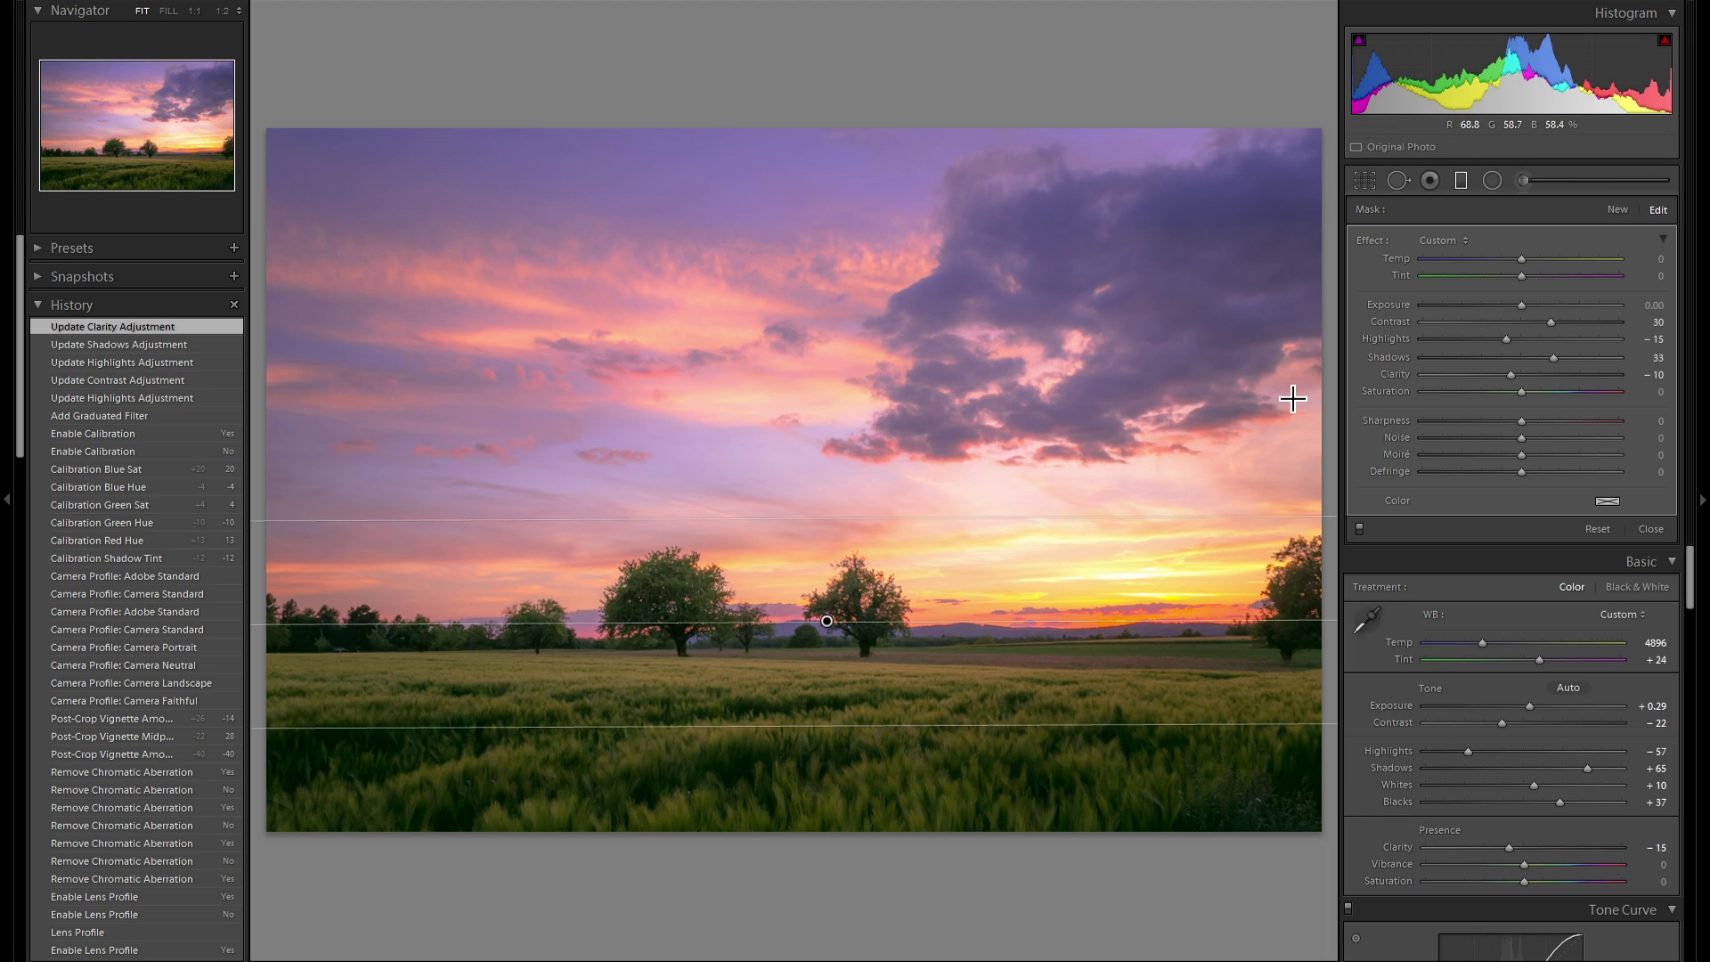
{"action": "left_click_drag", "start_coordinate": [1514, 305], "coordinate": [1509, 306]}
{"action": "double_click", "coordinate": [1391, 303]}
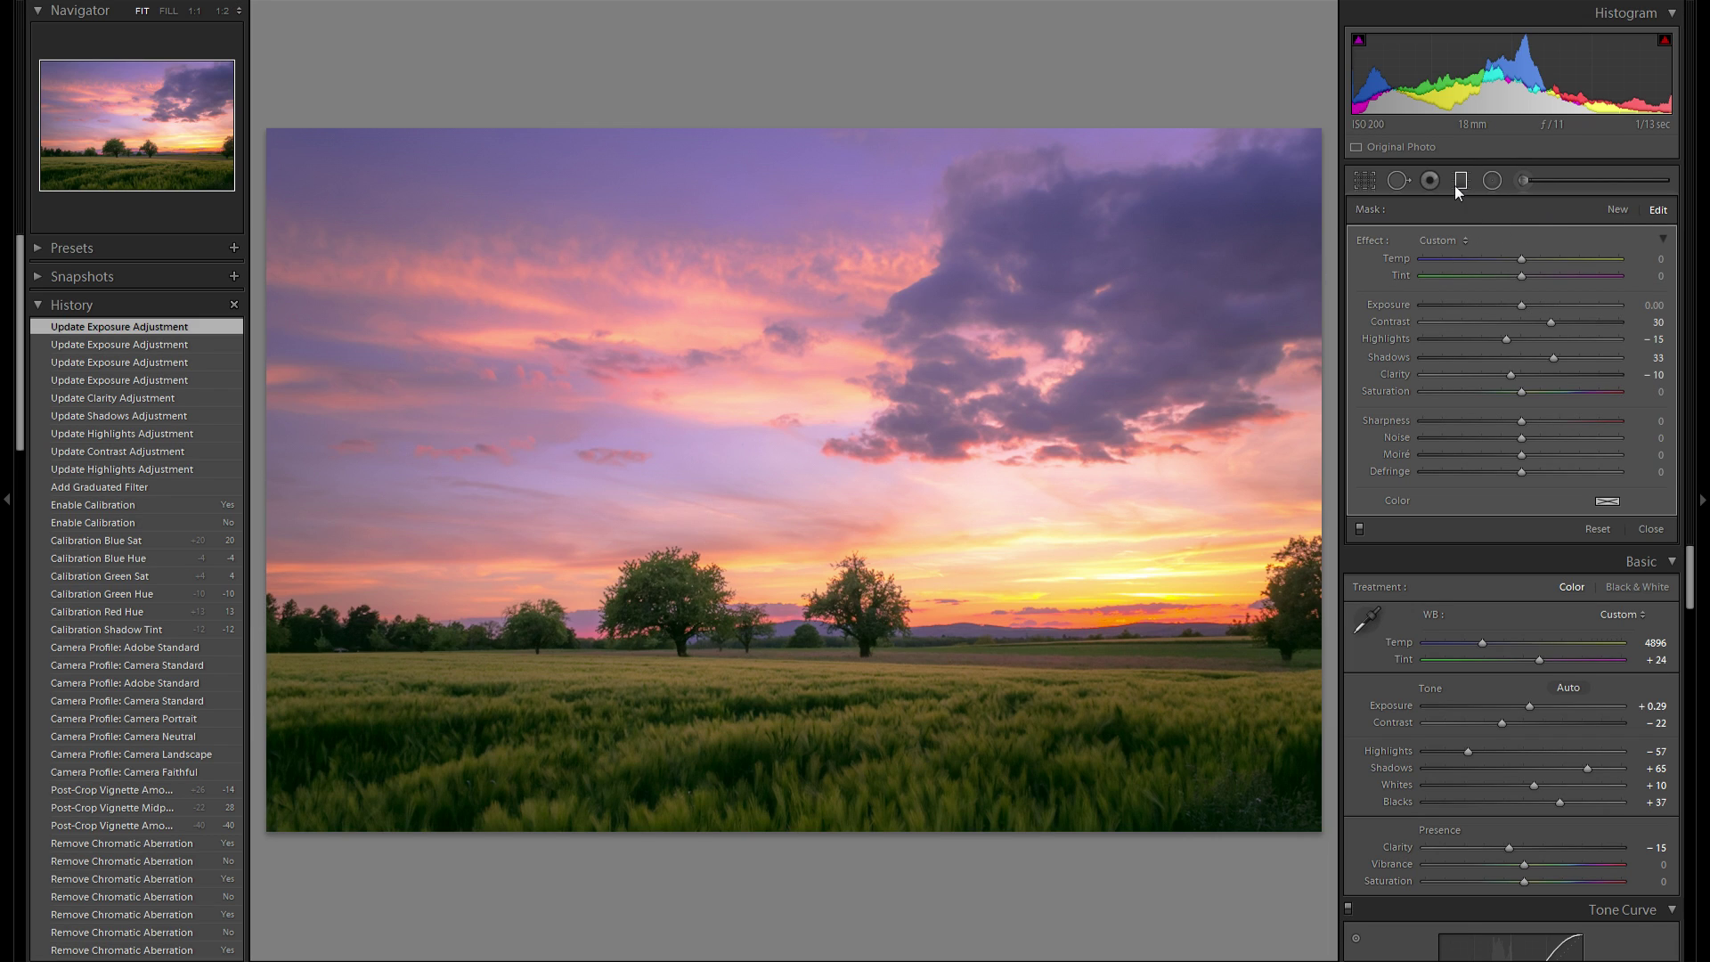
Add a second, slightly tilted graduated filter from the upper sky down to the tree line and reset its Highlights to 0
{"action": "left_click", "coordinate": [1618, 210]}
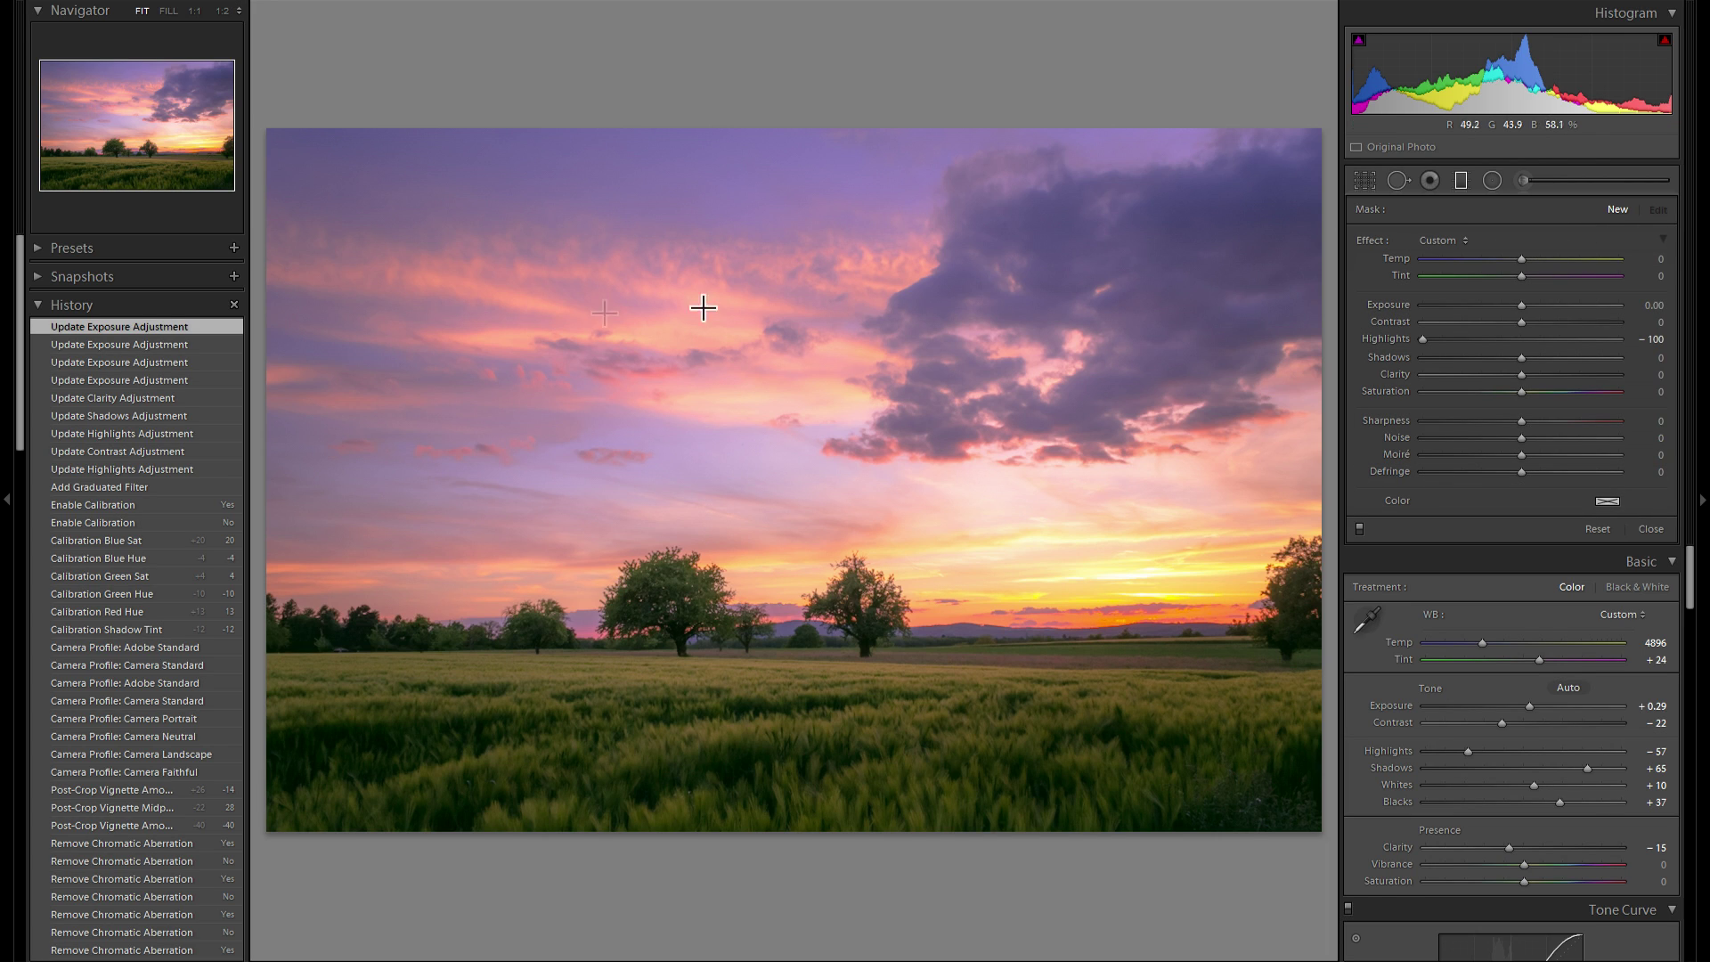
{"action": "left_click_drag", "start_coordinate": [575, 201], "coordinate": [700, 672]}
{"action": "mouse_move", "coordinate": [637, 435]}
{"action": "left_mouse_down"}
{"action": "mouse_move", "coordinate": [608, 387]}
{"action": "mouse_move", "coordinate": [630, 445]}
{"action": "left_mouse_up"}
{"action": "double_click", "coordinate": [1377, 340]}
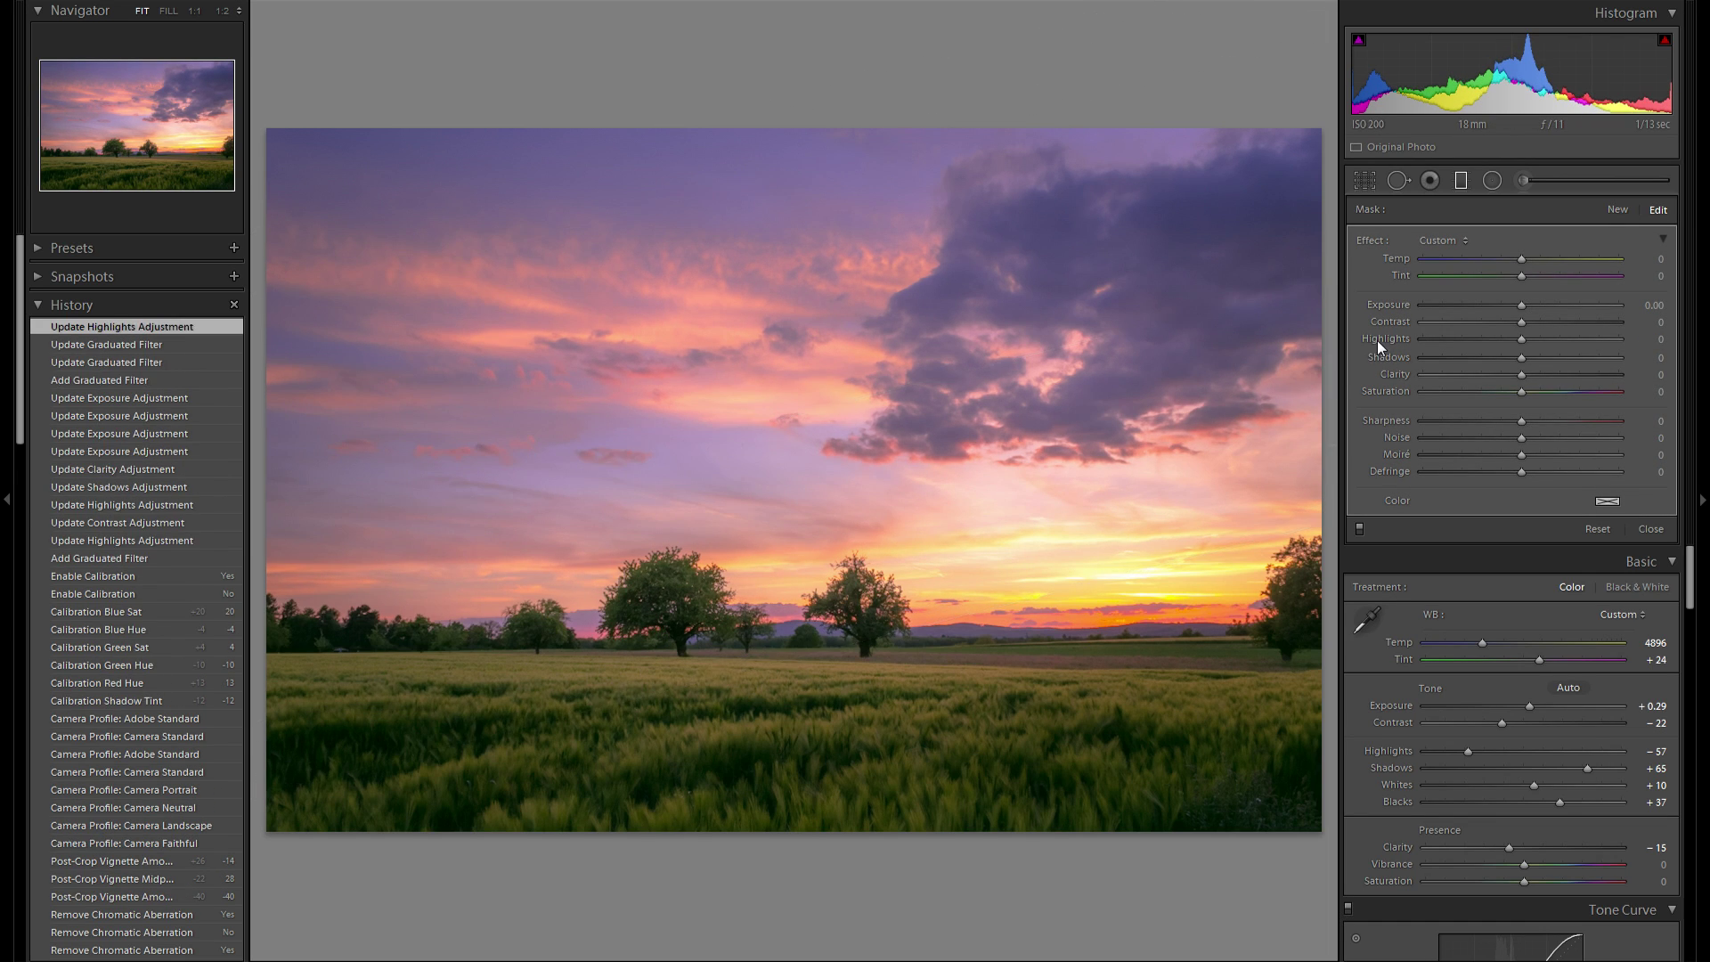
Try Highlights on the second graduated filter and reset it to 0, keeping Temp at -12 by restoring that history state
{"action": "left_click_drag", "start_coordinate": [1520, 340], "coordinate": [1391, 339]}
{"action": "double_click", "coordinate": [1391, 340]}
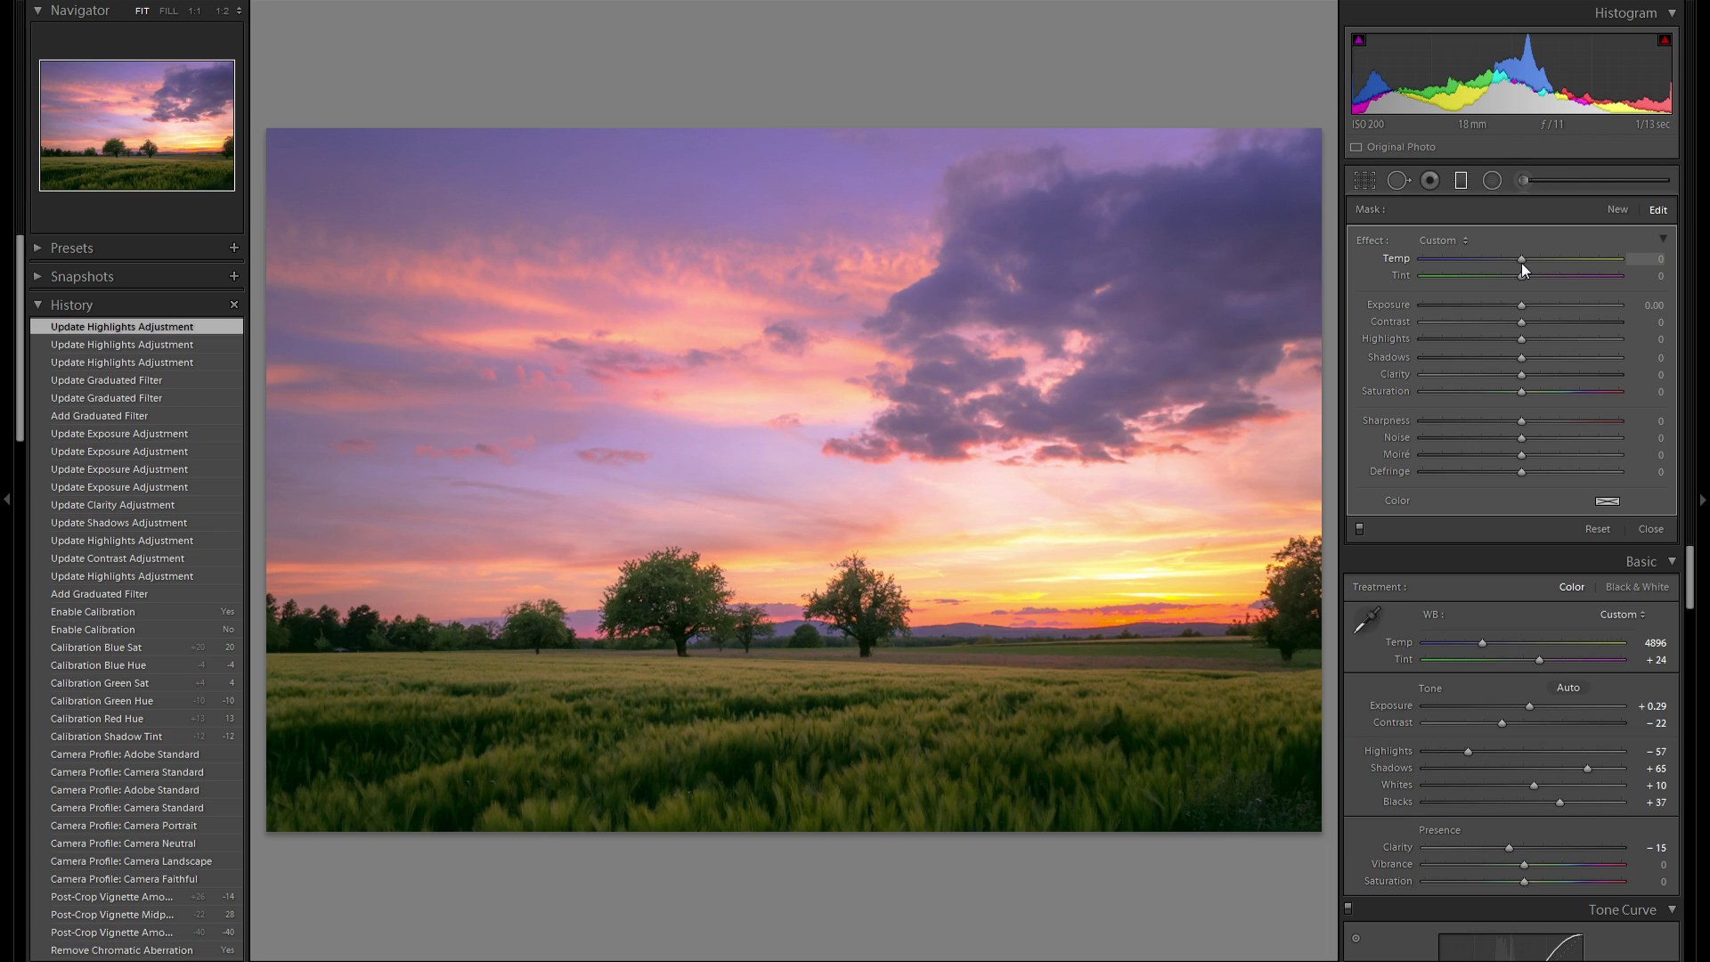
{"action": "double_click", "coordinate": [1394, 258]}
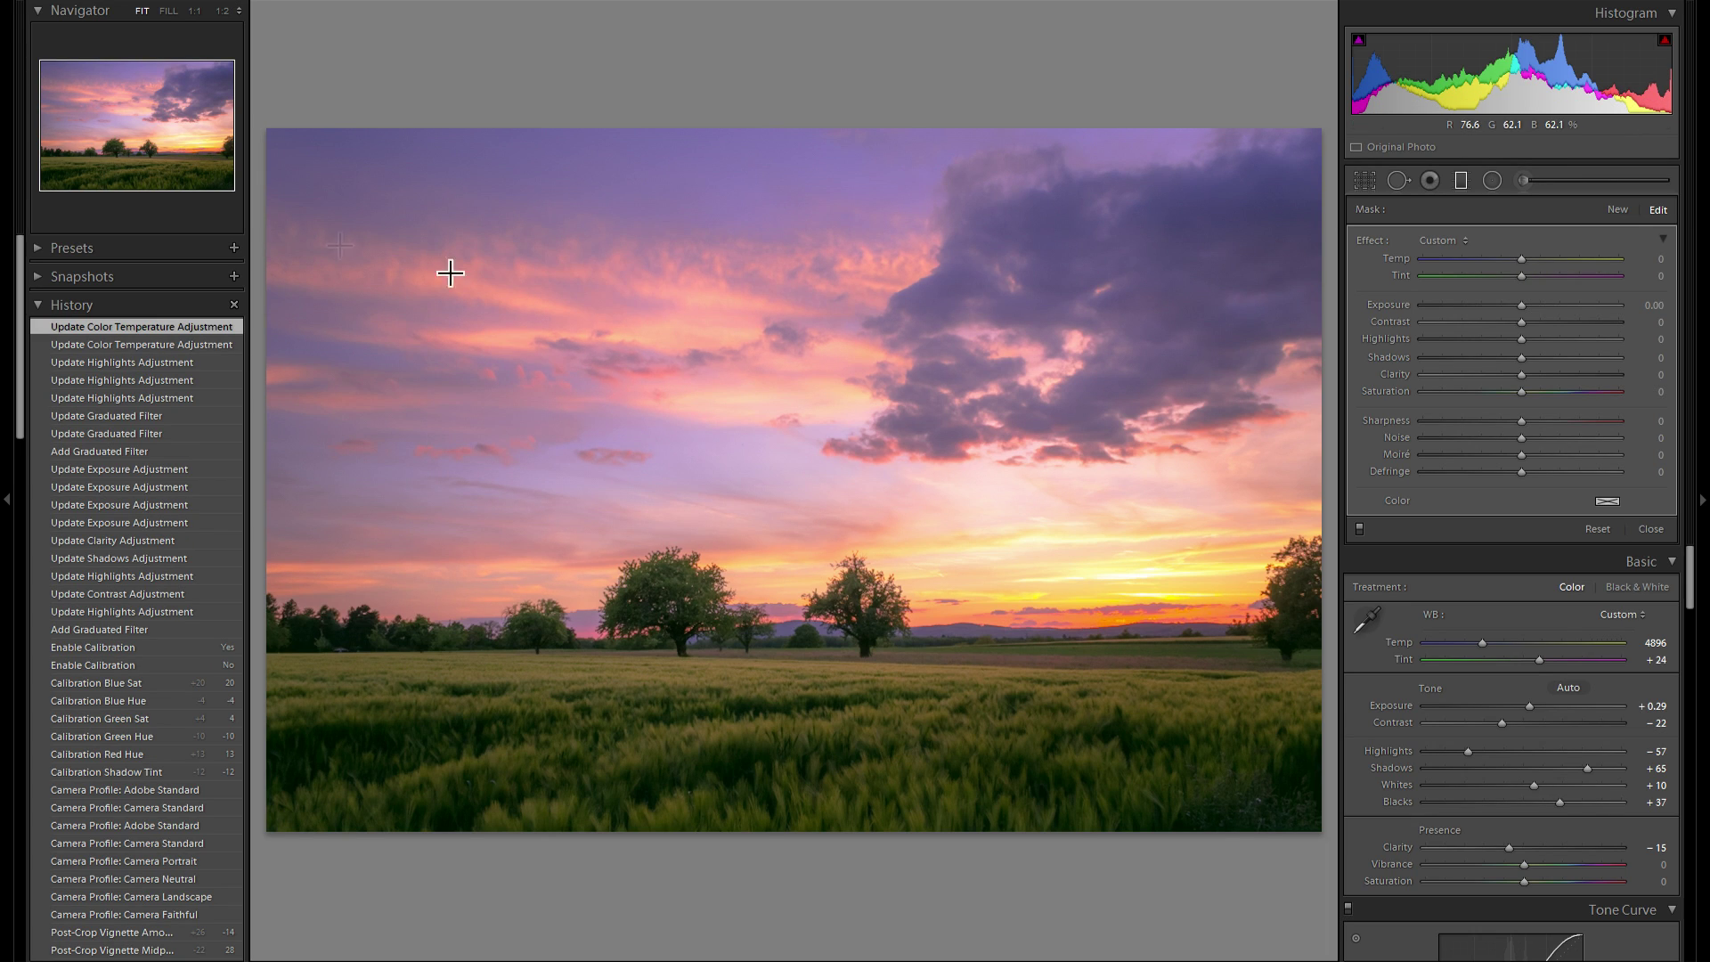
{"action": "left_click", "coordinate": [206, 346]}
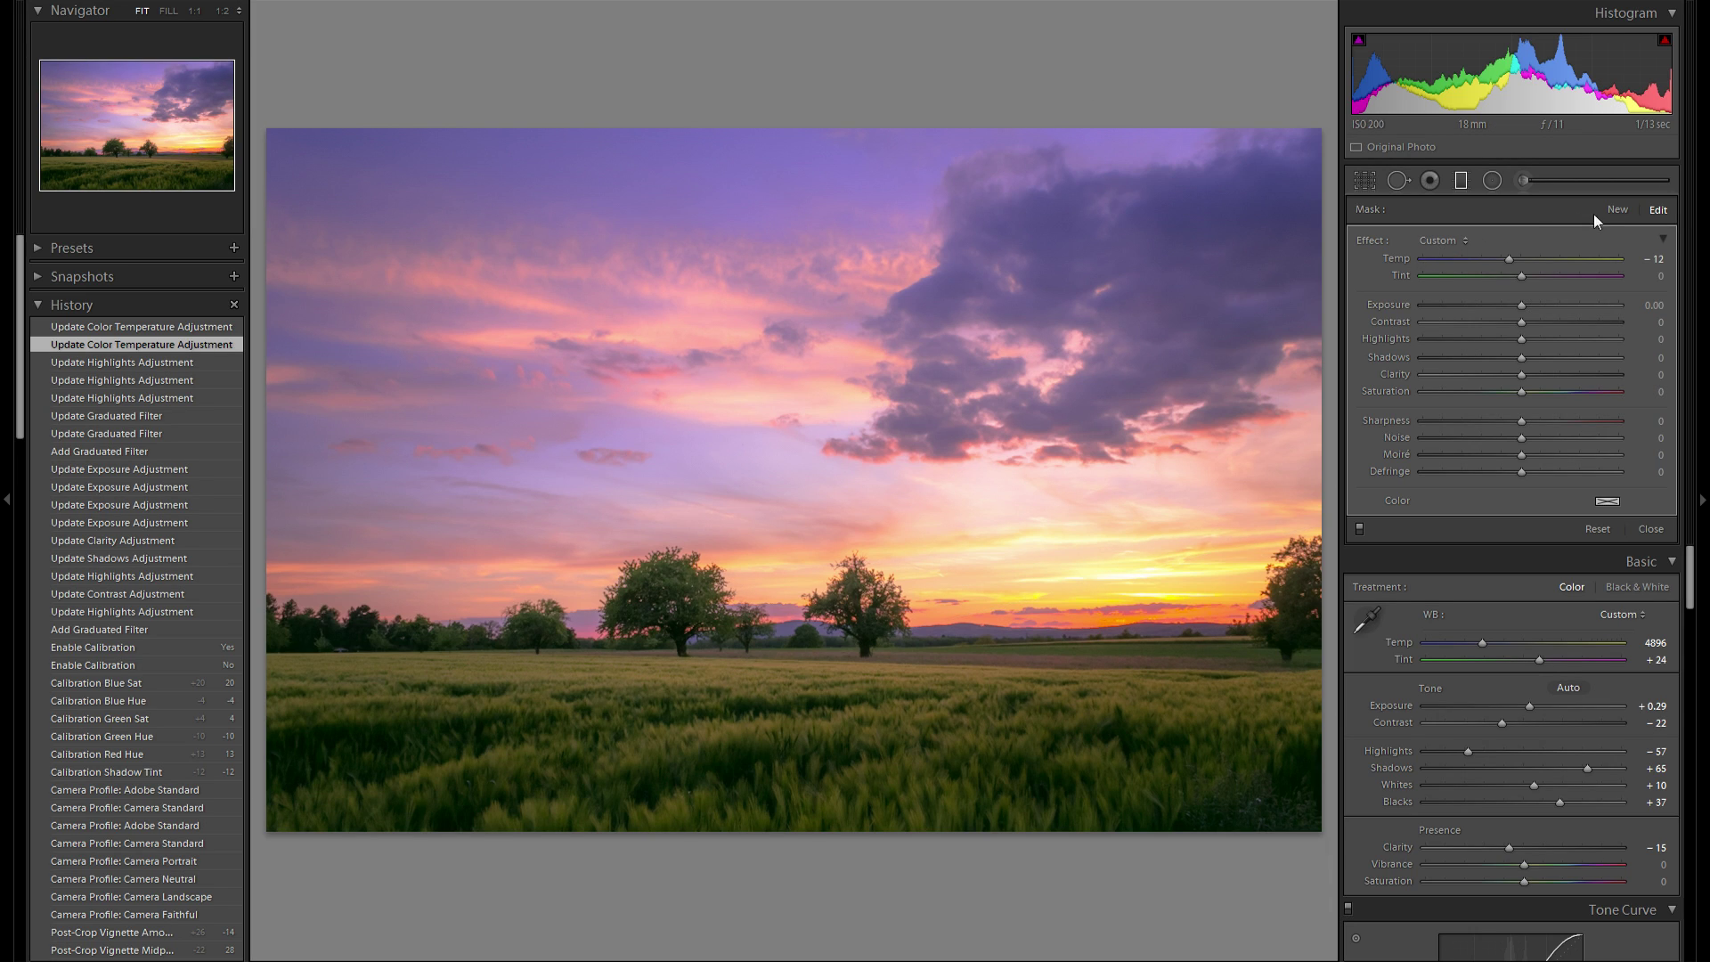
Add a tilted graduated filter over the upper-left sky with Highlights 0, Temp -18, Exposure 0.31 and a pale cyan colour
{"action": "left_click", "coordinate": [1616, 210]}
{"action": "left_click_drag", "start_coordinate": [467, 198], "coordinate": [505, 302]}
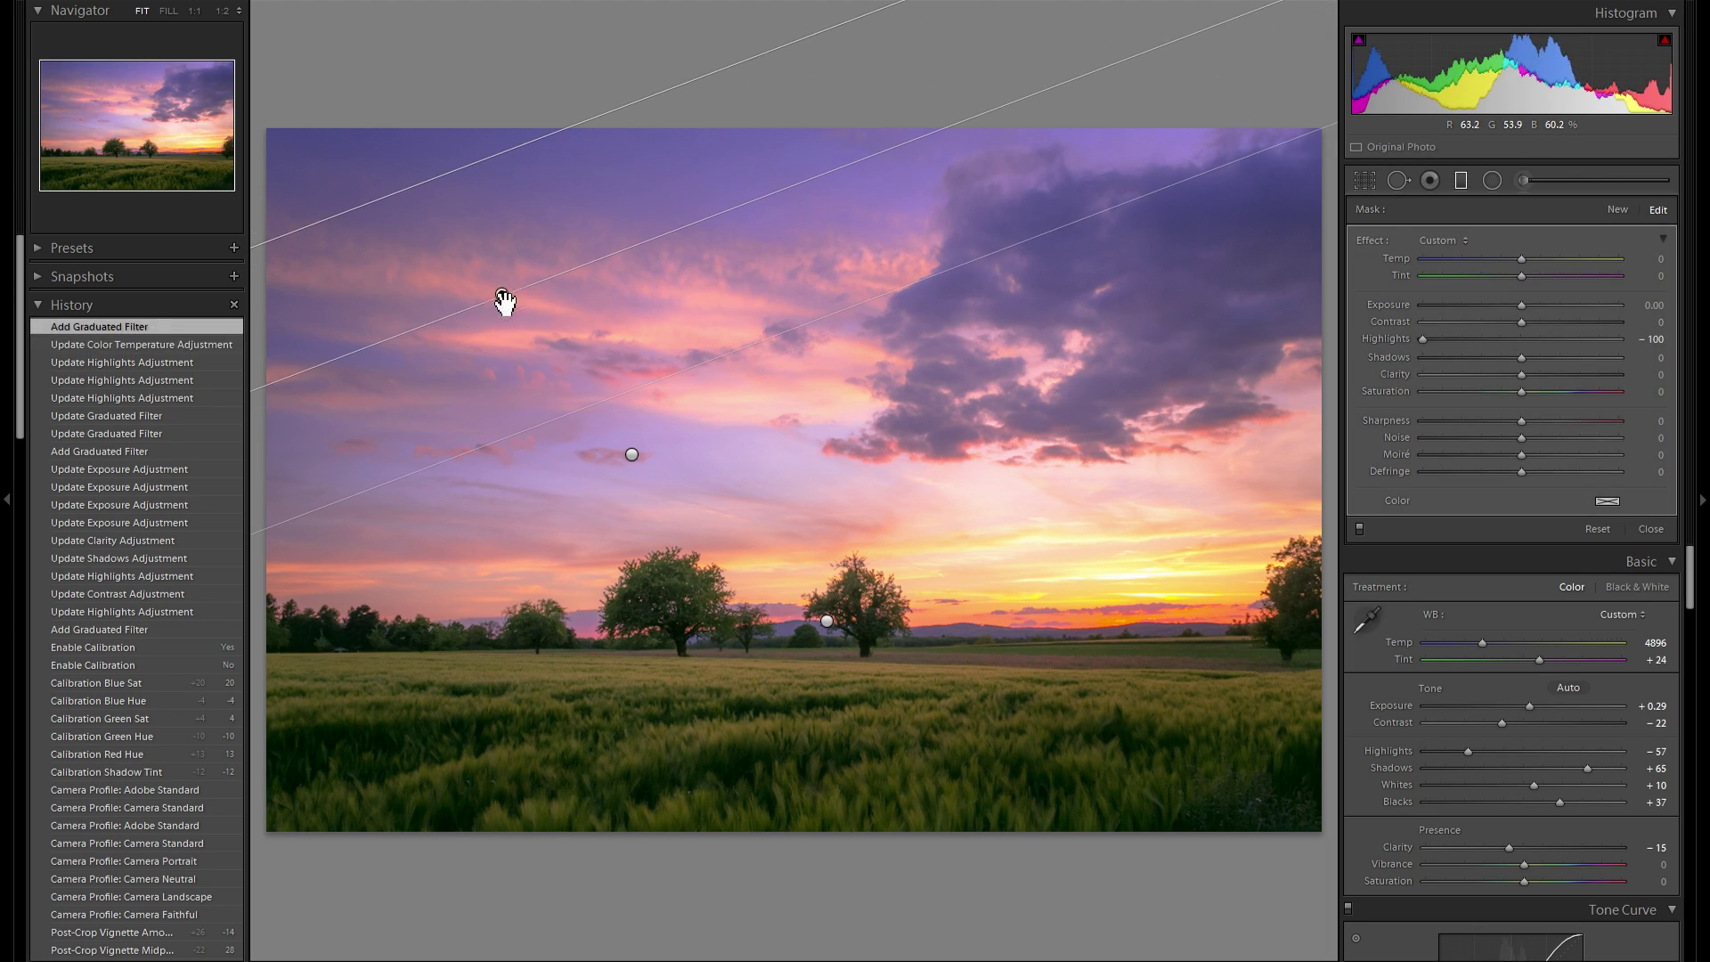
{"action": "double_click", "coordinate": [1398, 340]}
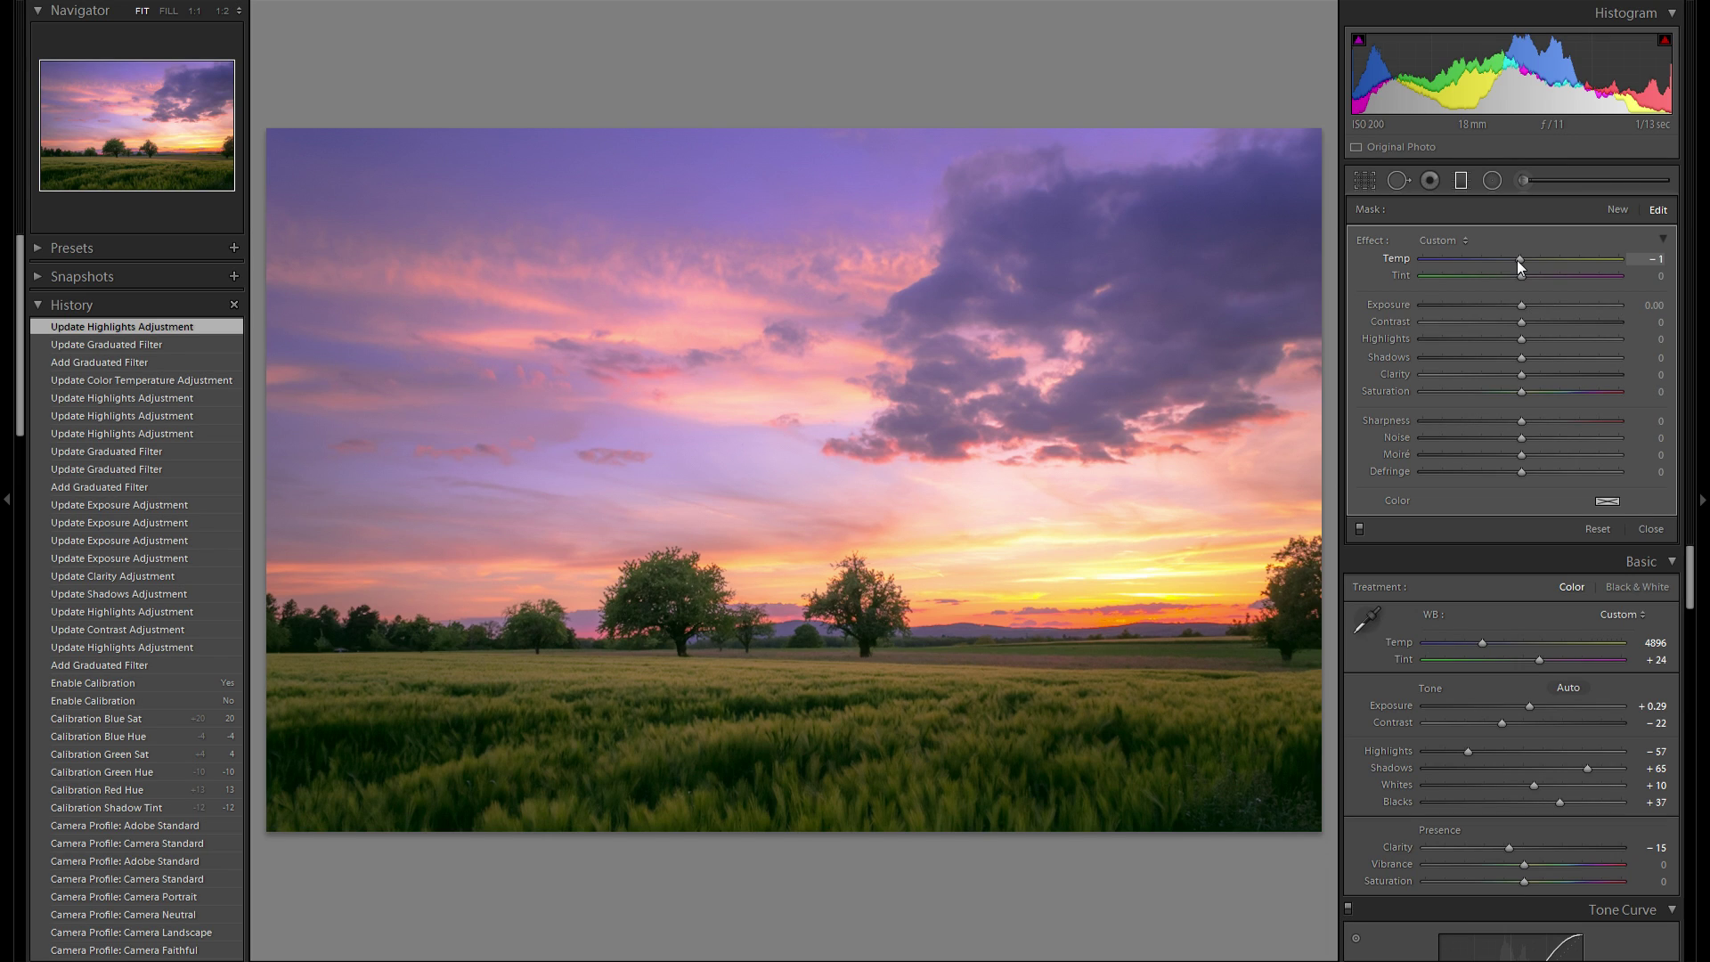
{"action": "left_click_drag", "start_coordinate": [1516, 260], "coordinate": [1528, 306]}
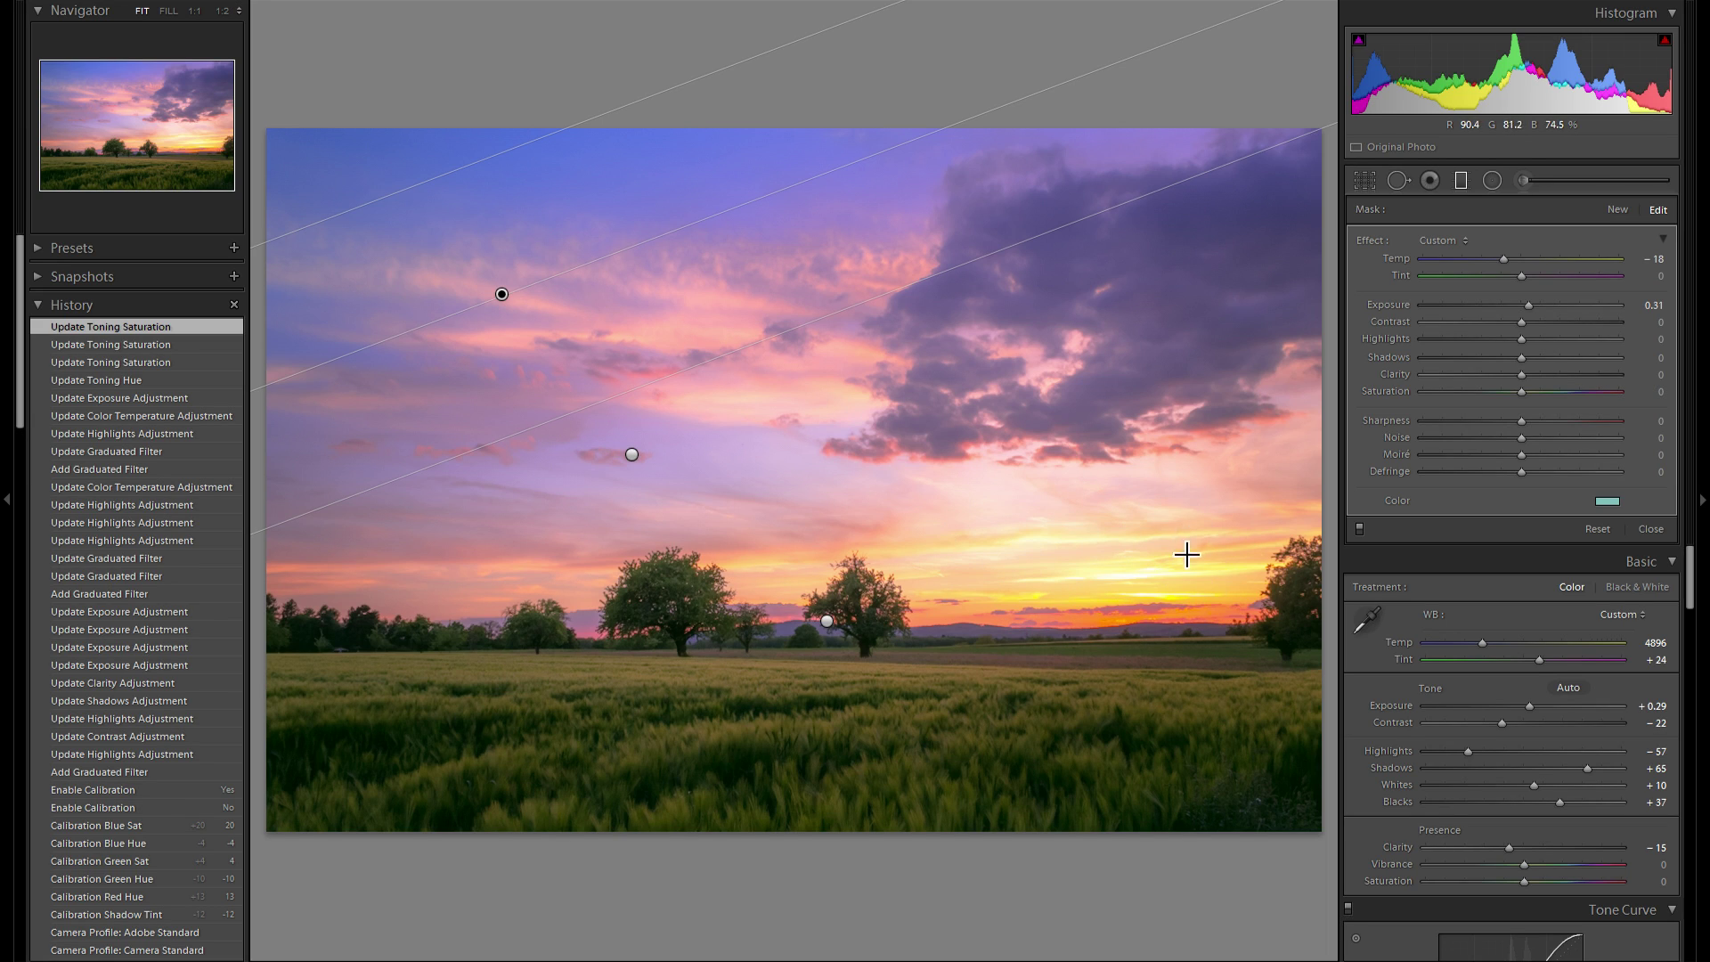
Add a large radial filter around the setting sun with Contrast 33, Highlights -9 and Clarity 6
{"action": "left_click", "coordinate": [1492, 181]}
{"action": "left_click_drag", "start_coordinate": [955, 528], "coordinate": [1263, 683]}
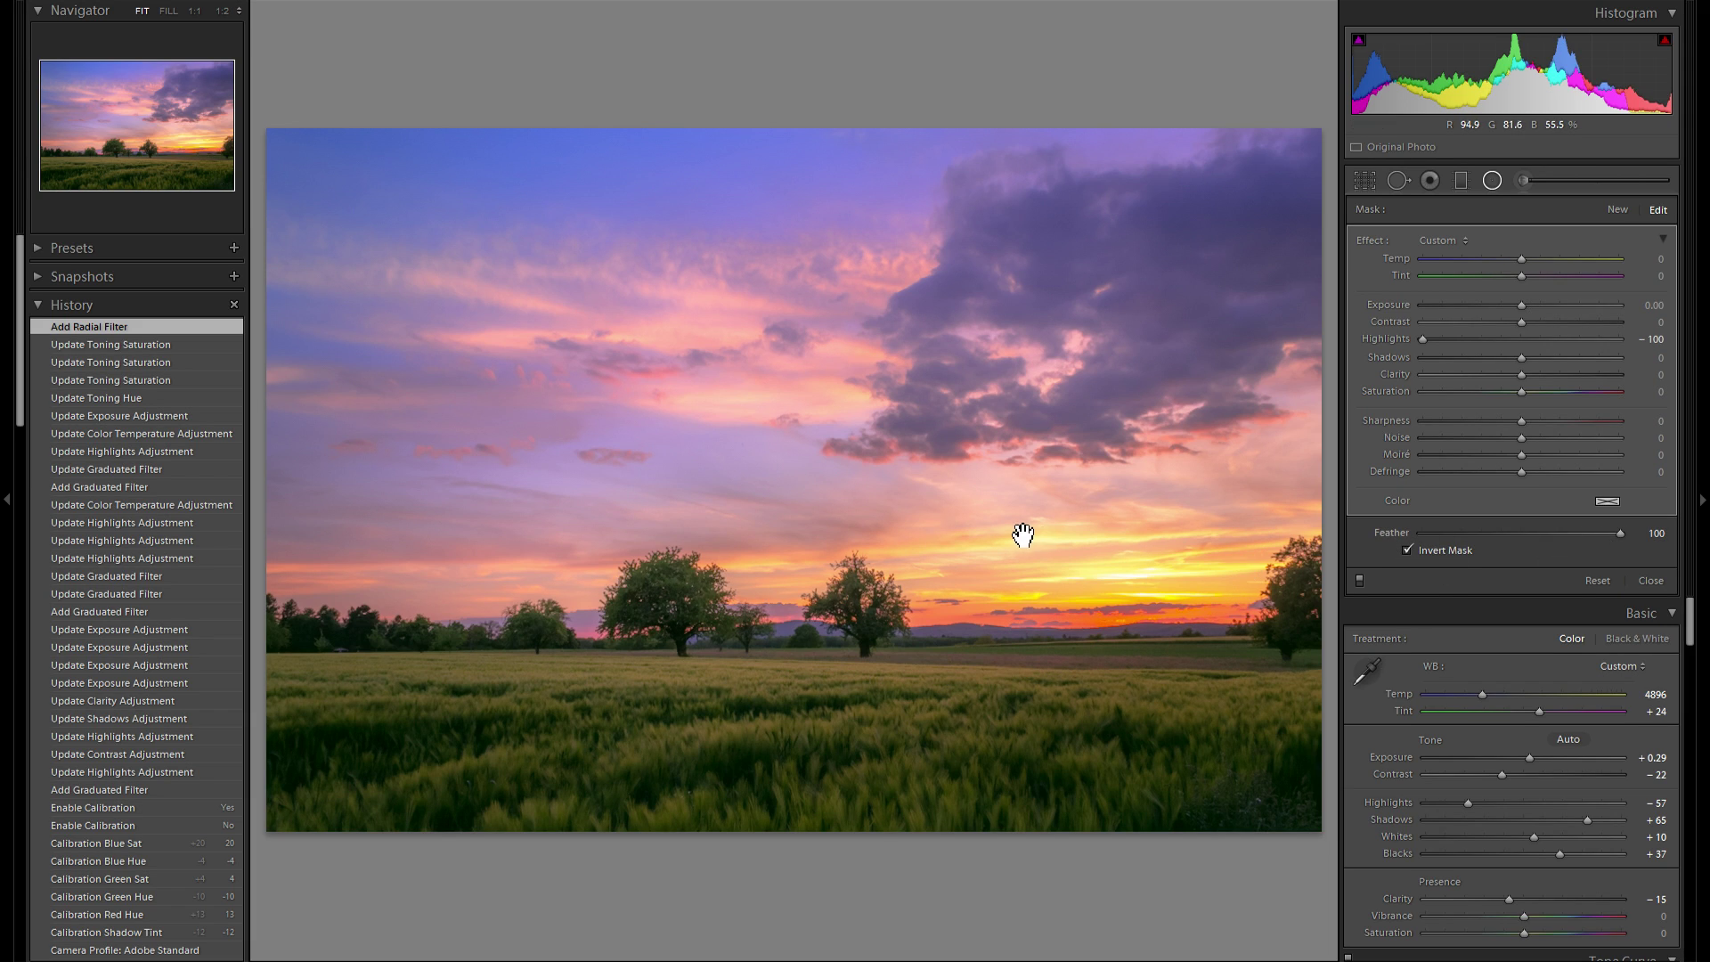
{"action": "mouse_move", "coordinate": [1112, 547]}
{"action": "left_mouse_down"}
{"action": "mouse_move", "coordinate": [1149, 549]}
{"action": "mouse_move", "coordinate": [1127, 555]}
{"action": "left_mouse_up"}
{"action": "double_click", "coordinate": [1386, 339]}
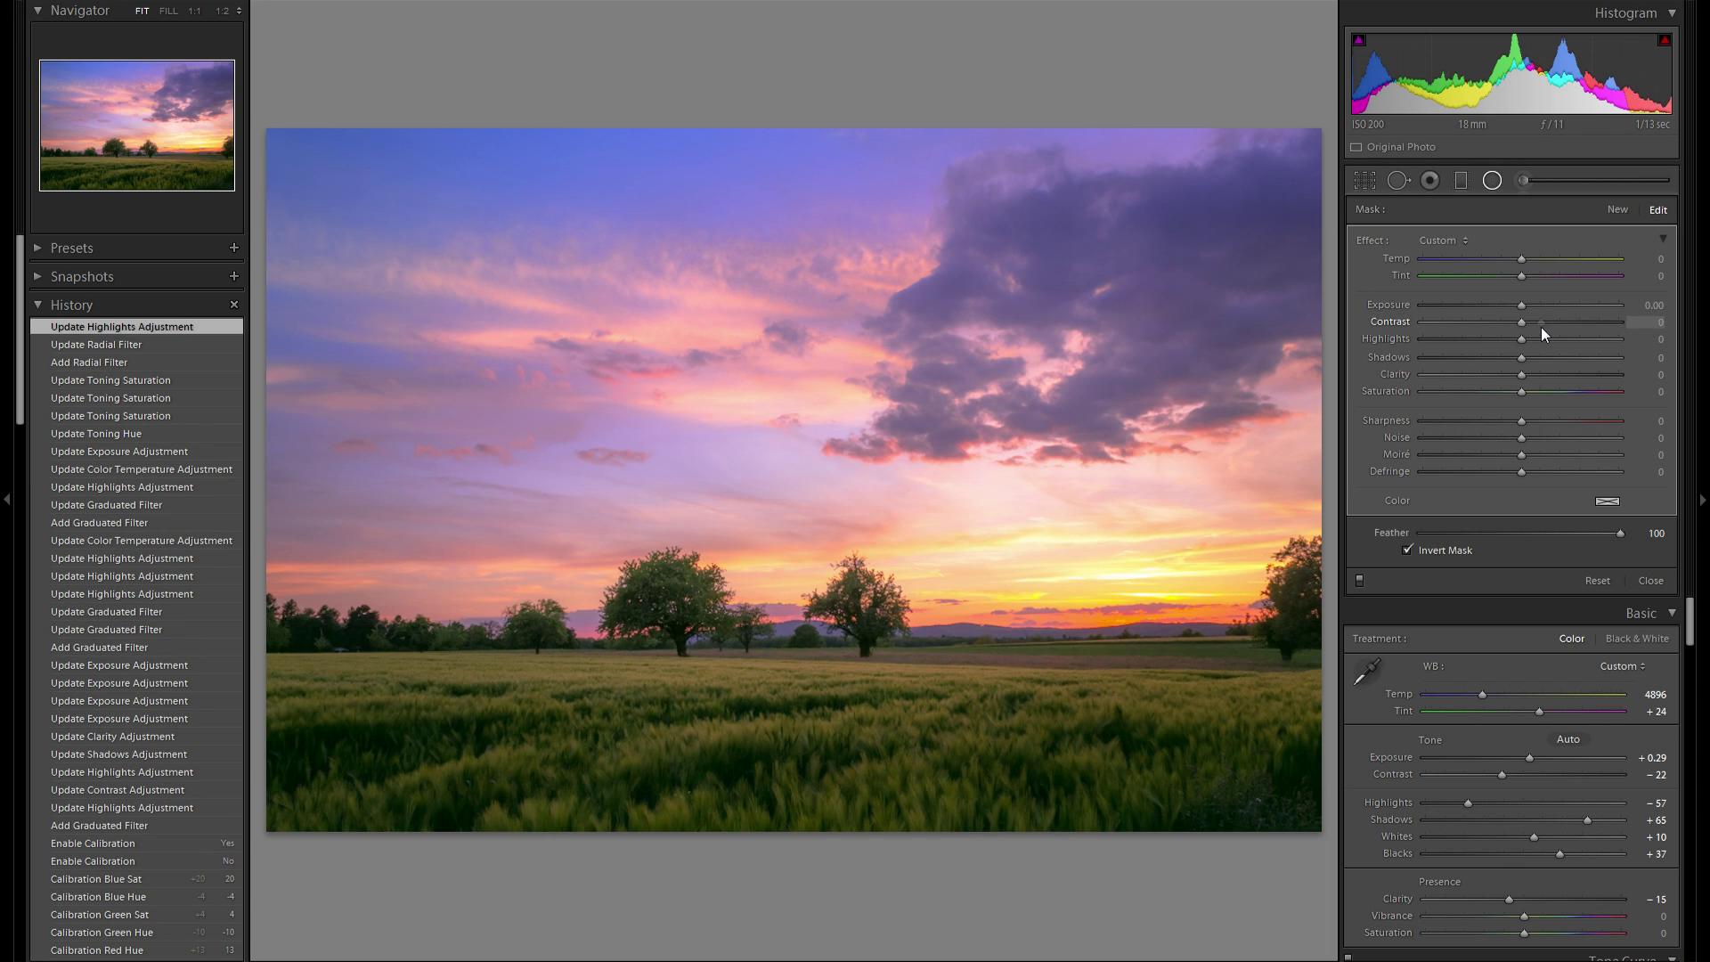
{"action": "left_click_drag", "start_coordinate": [1548, 327], "coordinate": [1509, 344]}
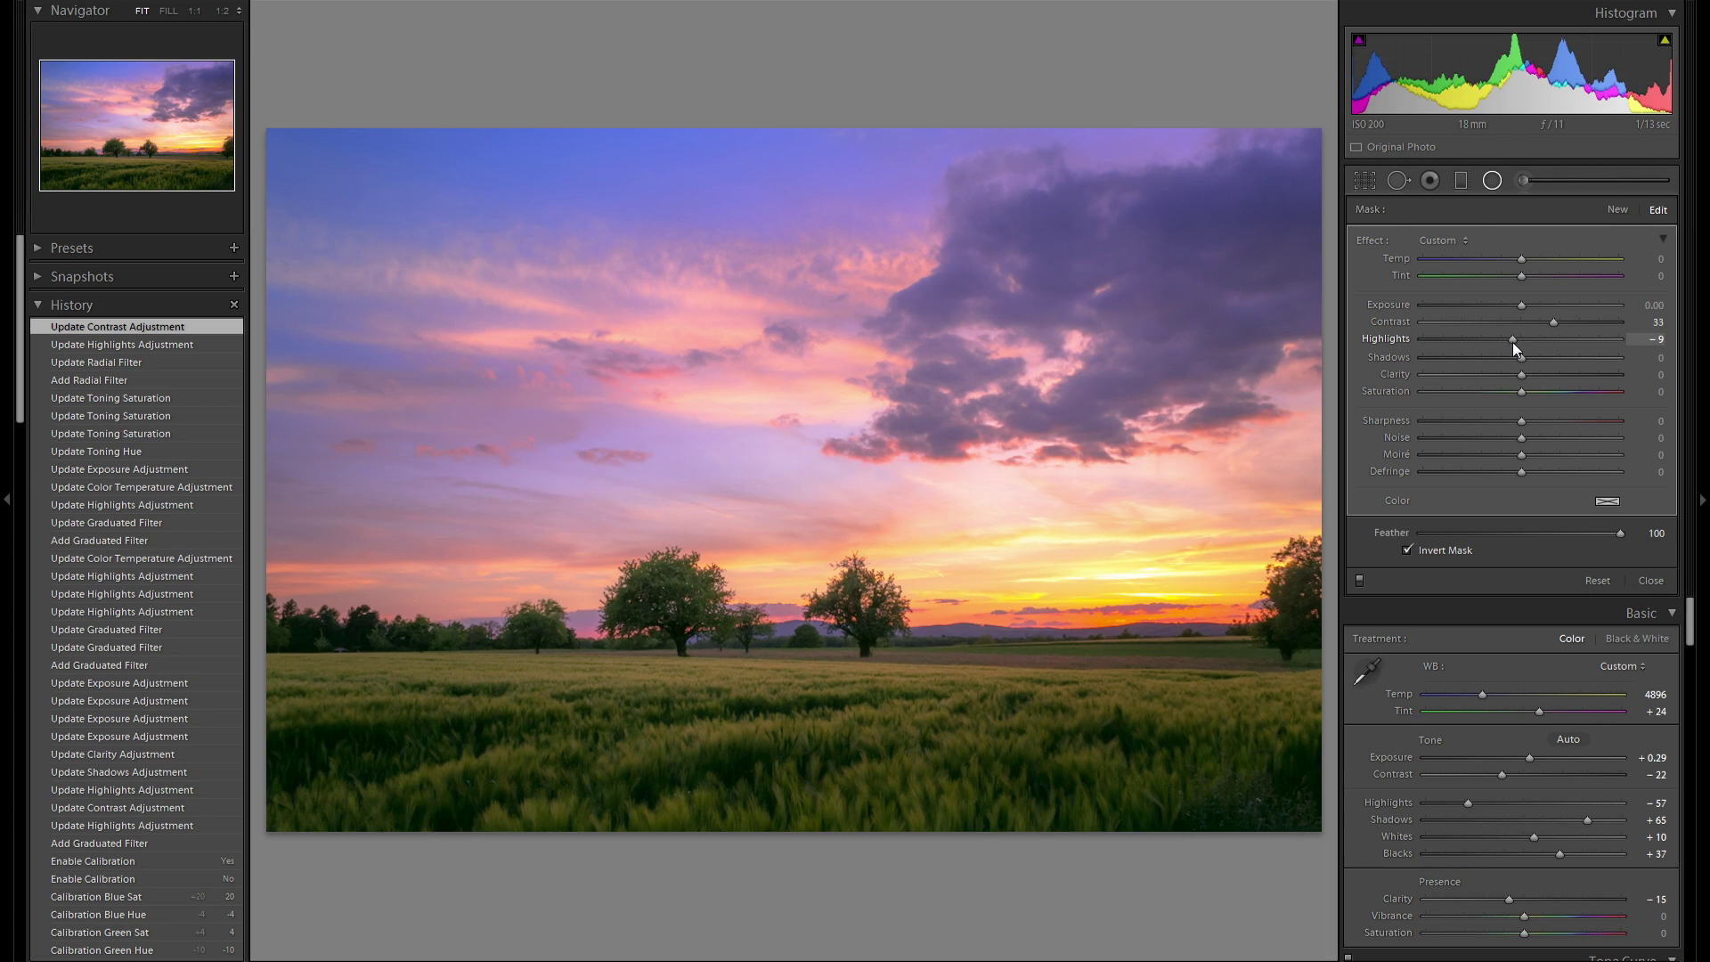
{"action": "left_click_drag", "start_coordinate": [1513, 342], "coordinate": [1513, 342]}
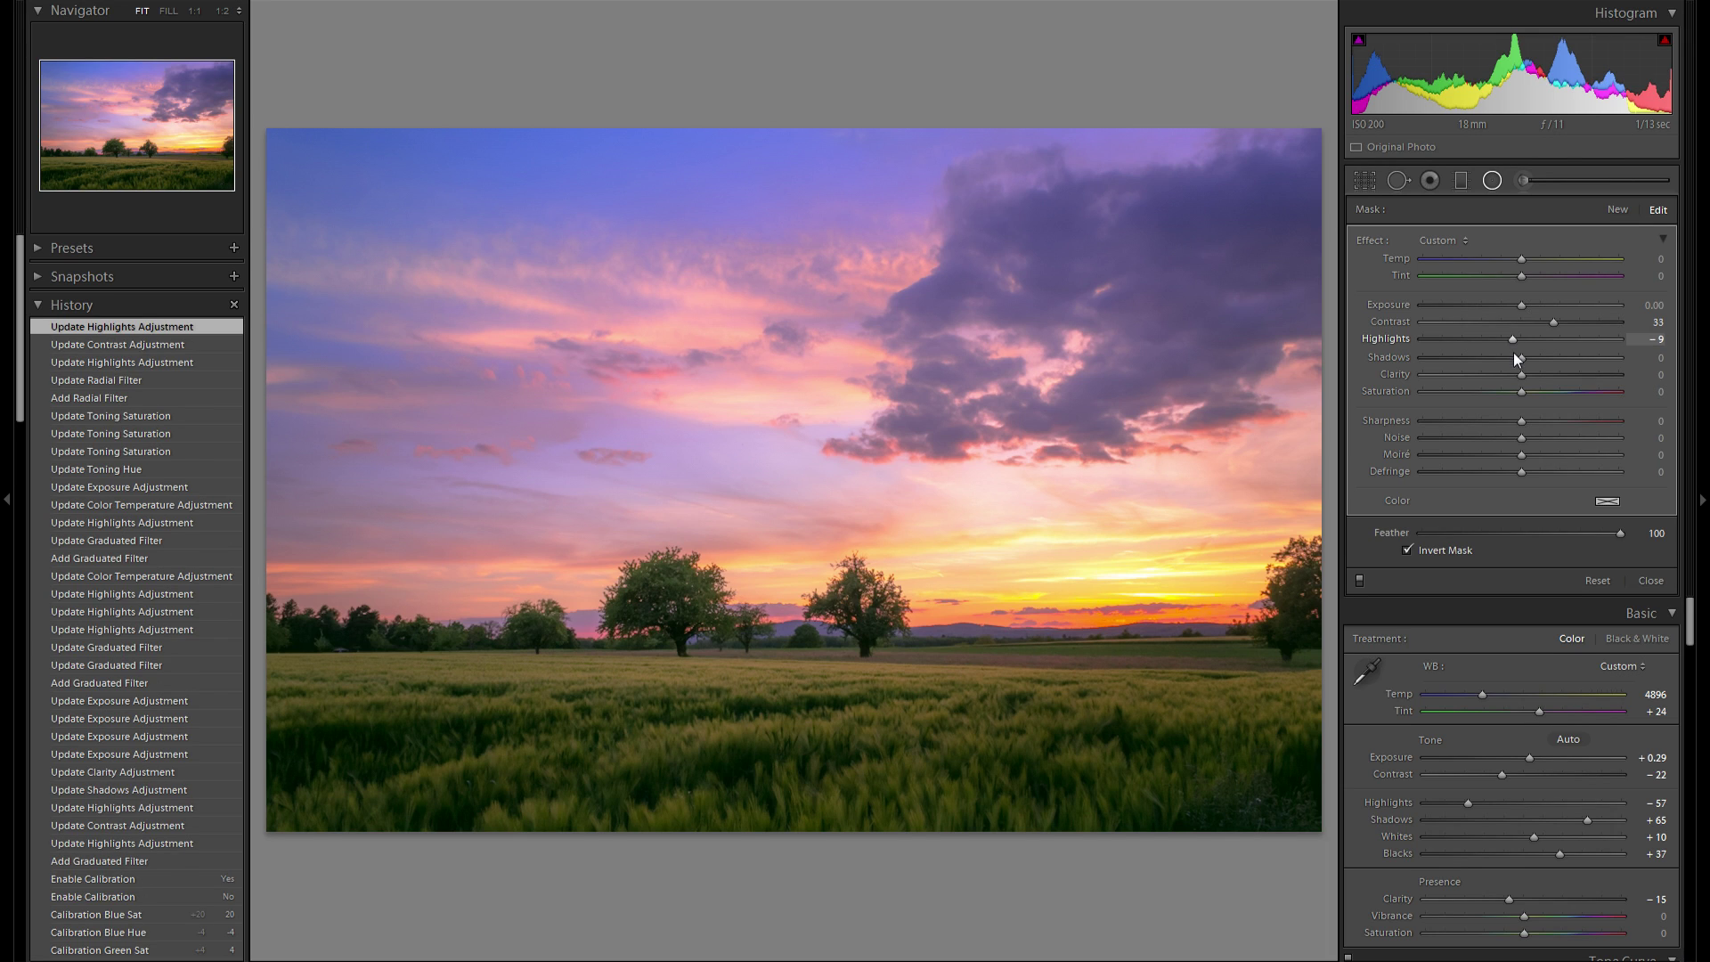
Add a wide, flat radial filter along the horizon below the sun with Highlights 0, Exposure -0.09 and a soft pink colour
{"action": "left_click", "coordinate": [1617, 209]}
{"action": "left_click_drag", "start_coordinate": [939, 597], "coordinate": [1258, 639]}
{"action": "left_click_drag", "start_coordinate": [1113, 628], "coordinate": [1124, 626]}
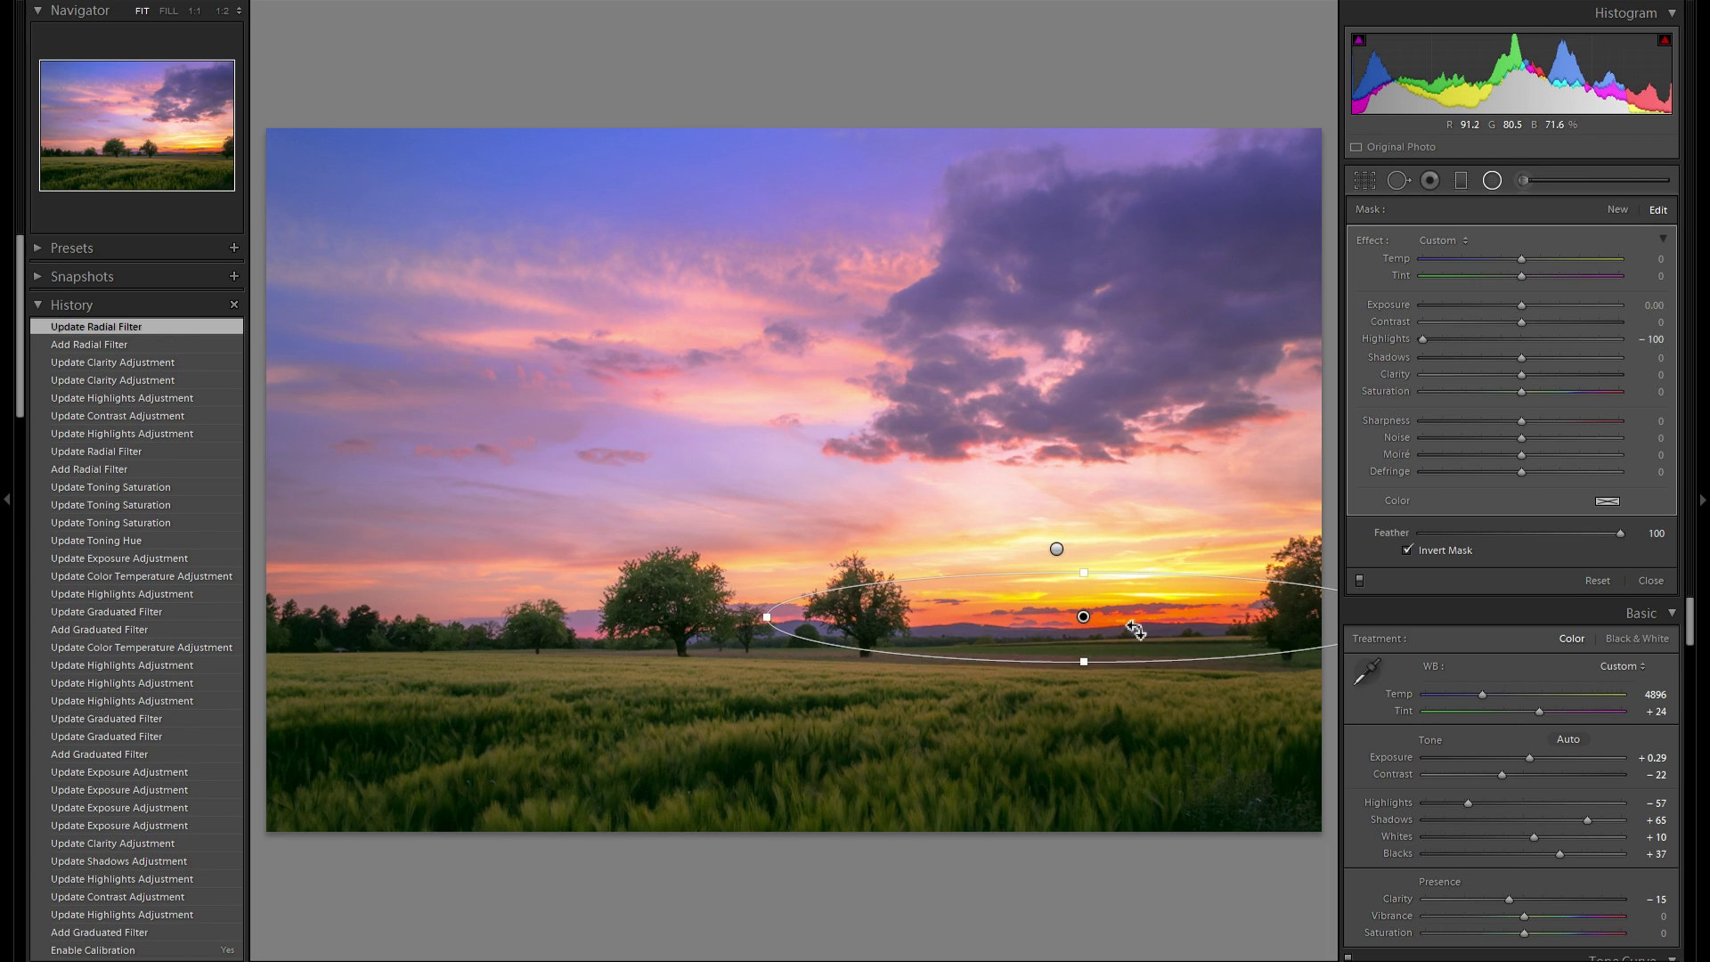
{"action": "double_click", "coordinate": [1392, 340]}
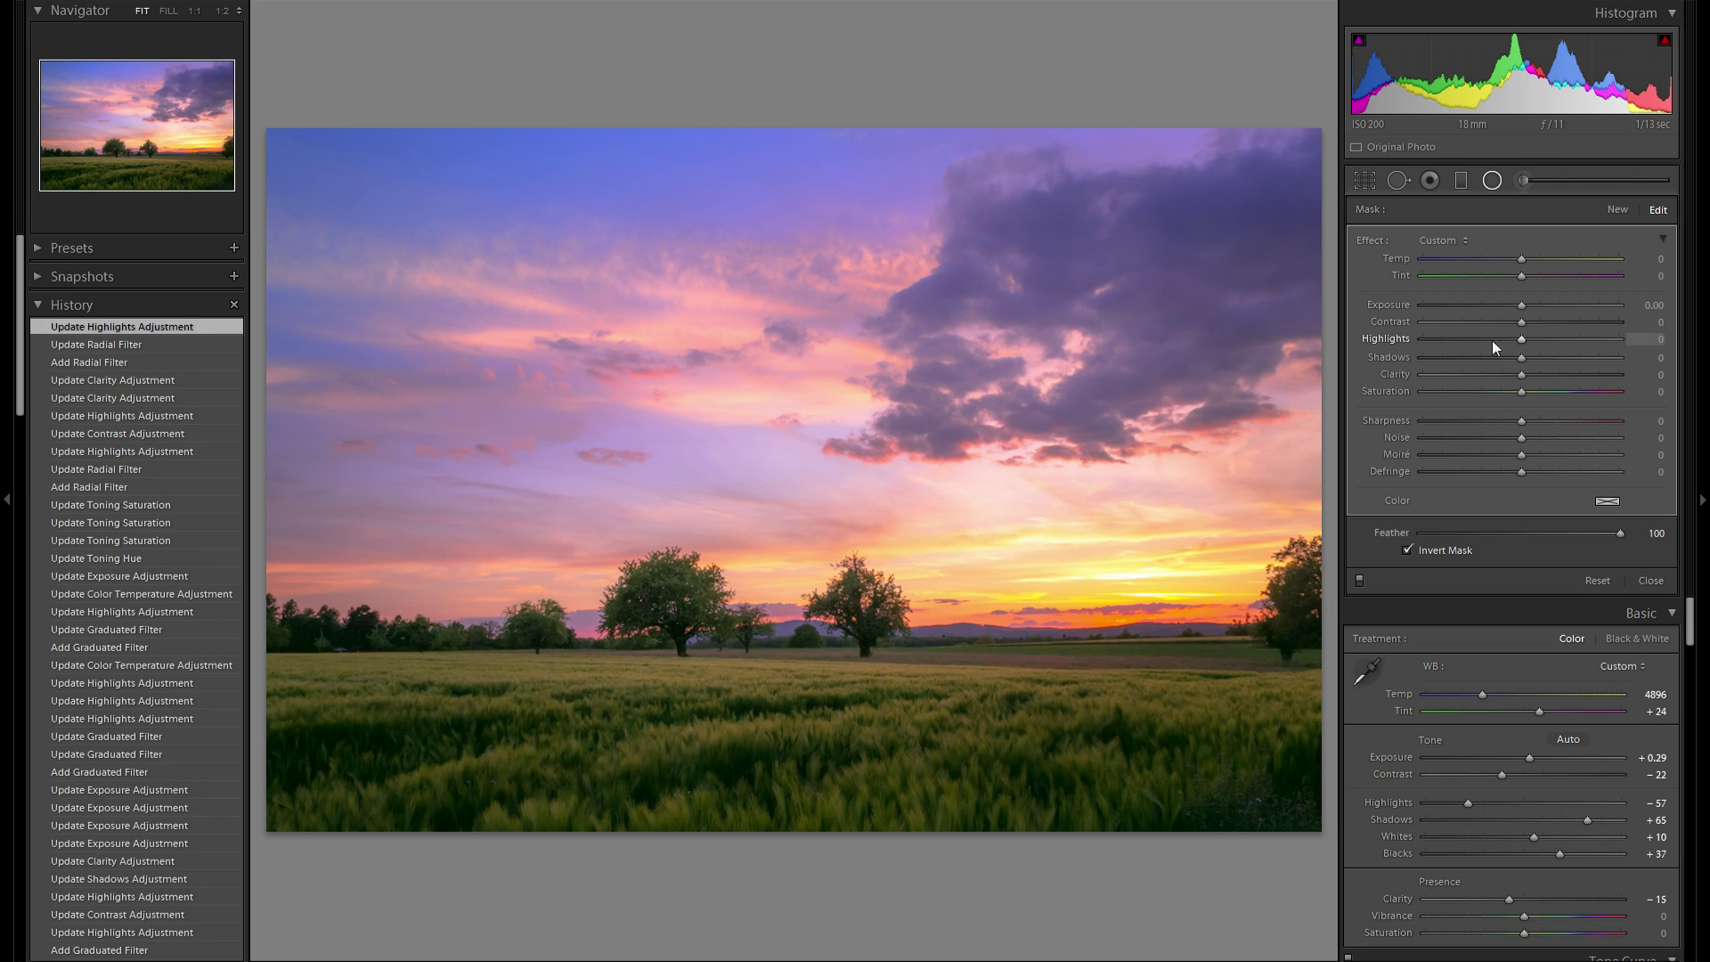
{"action": "left_click_drag", "start_coordinate": [1519, 308], "coordinate": [1516, 308]}
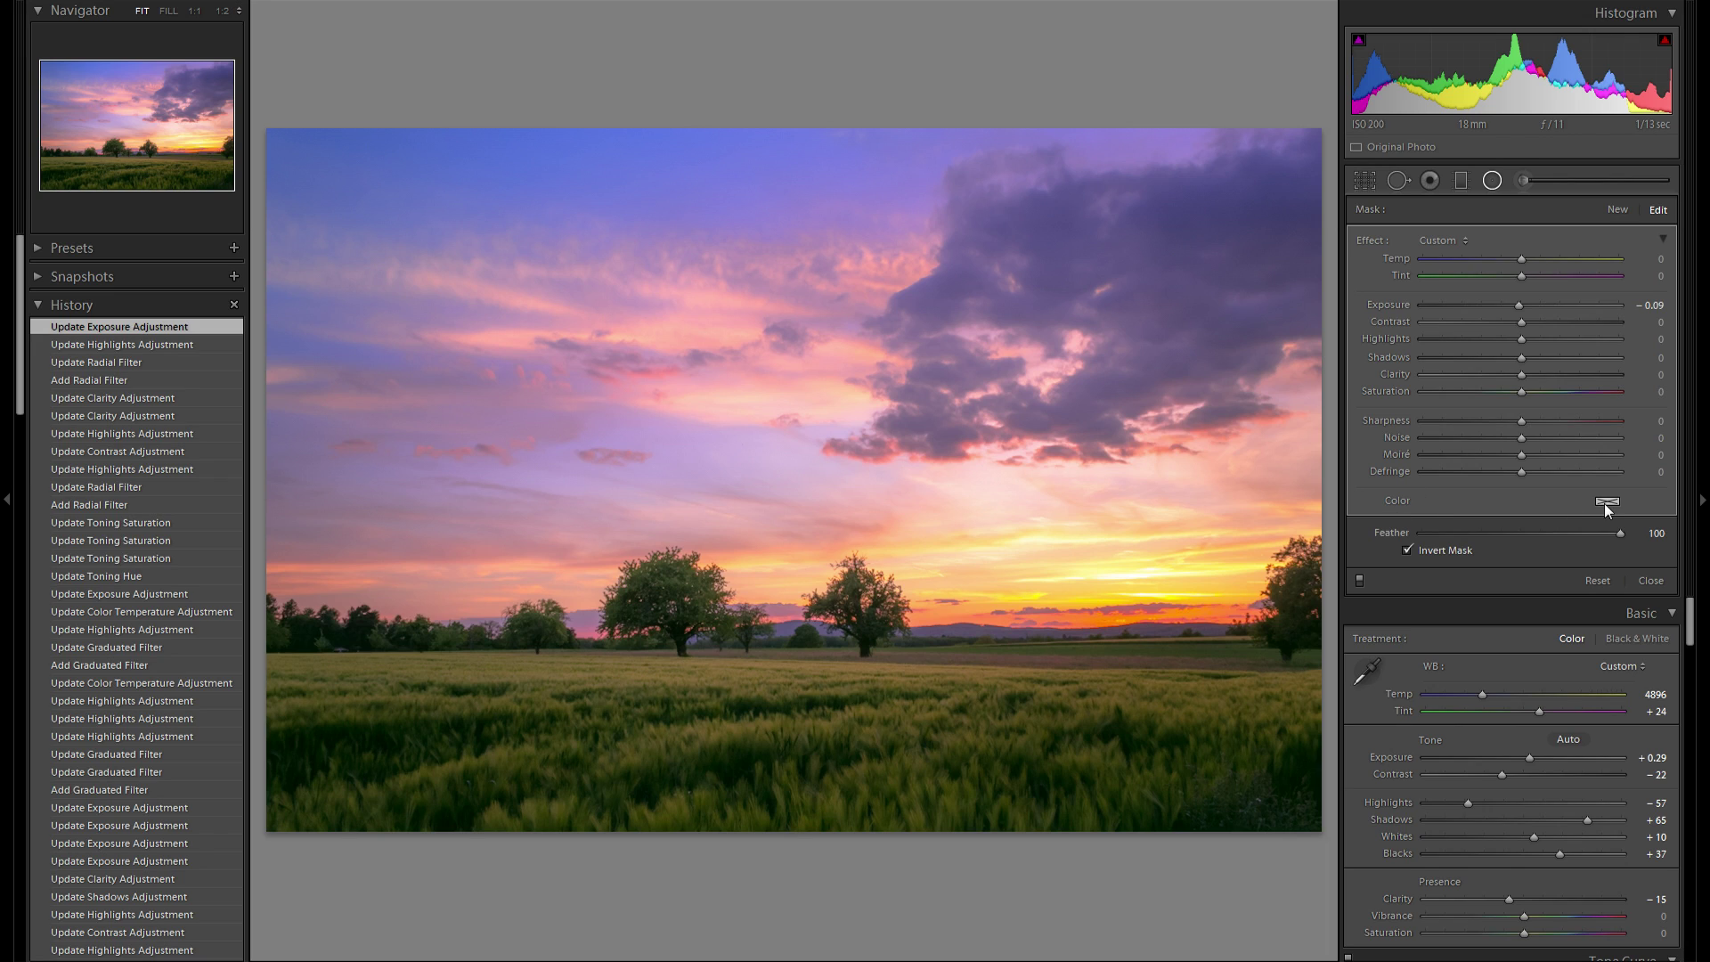
{"action": "left_click", "coordinate": [1608, 500]}
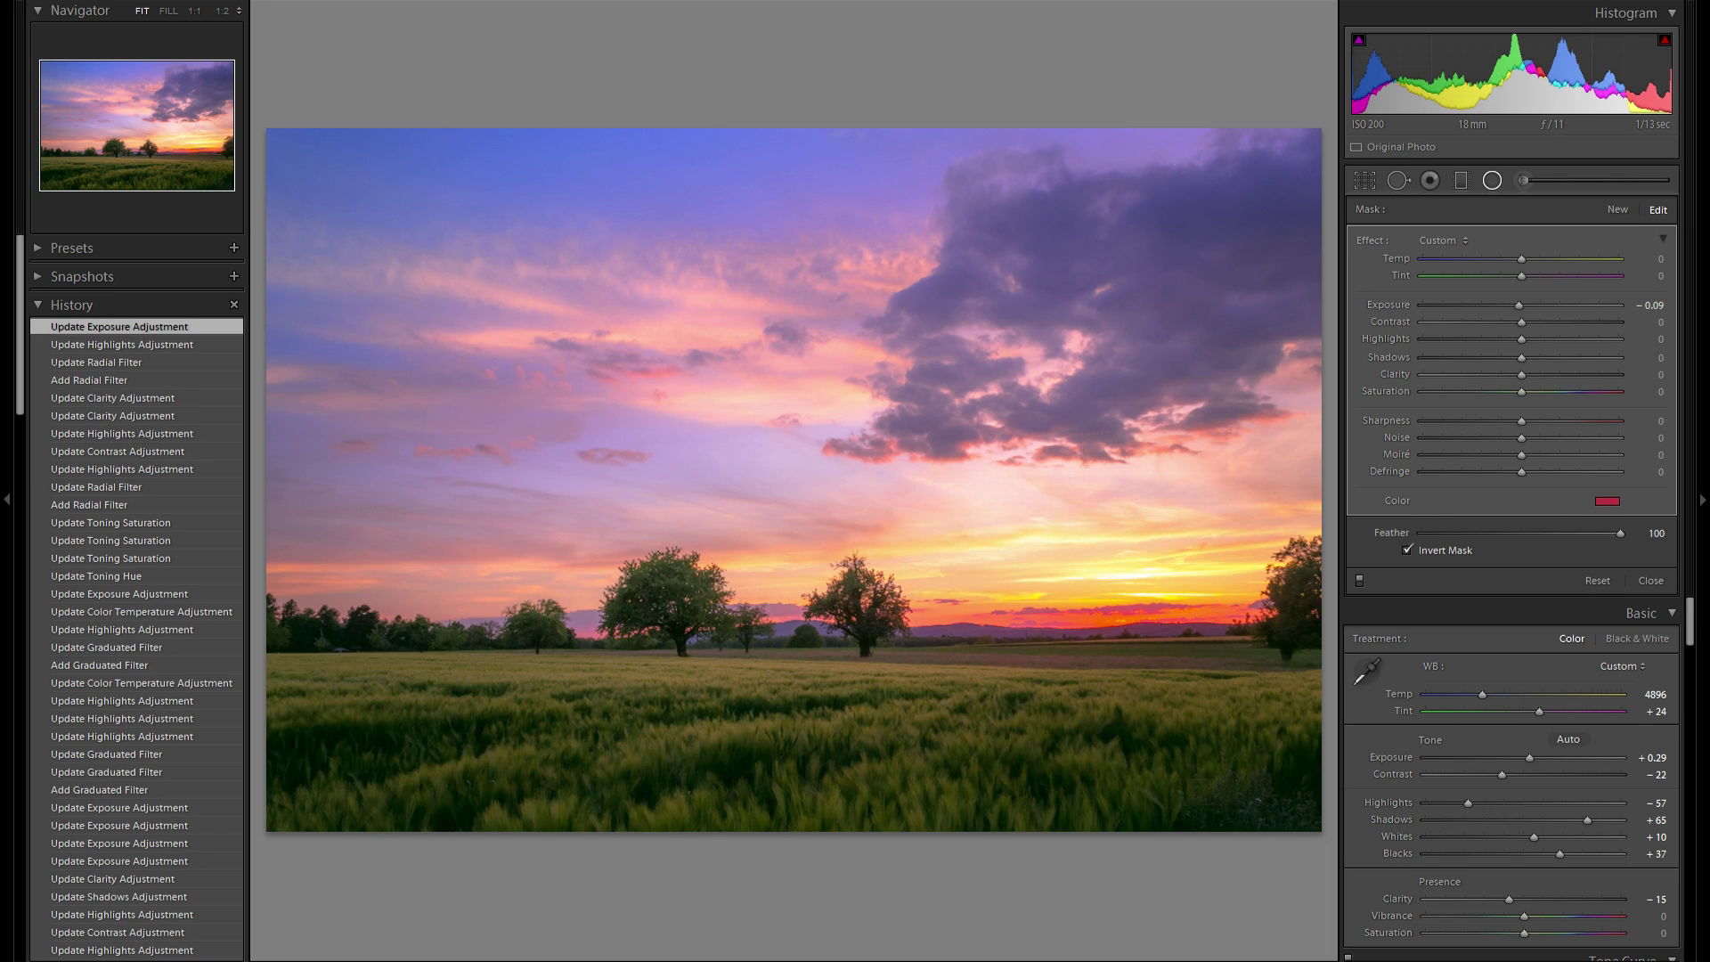
{"action": "left_click_drag", "start_coordinate": [1558, 655], "coordinate": [1486, 654]}
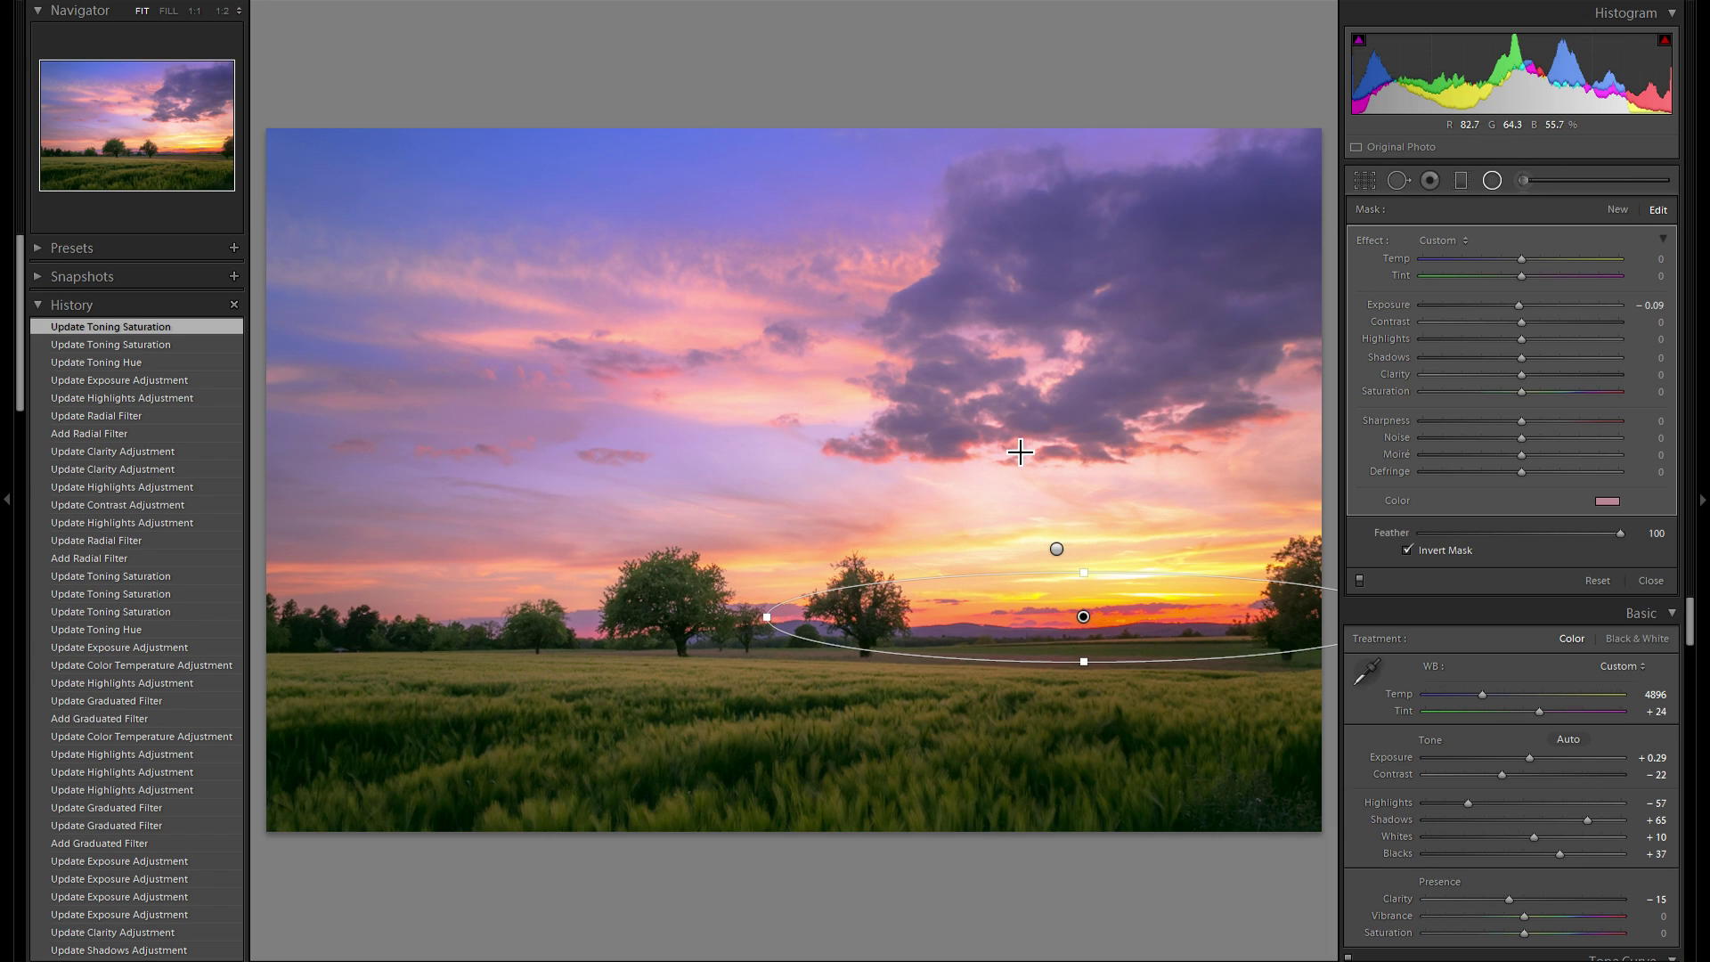
{"action": "left_click", "coordinate": [1057, 549]}
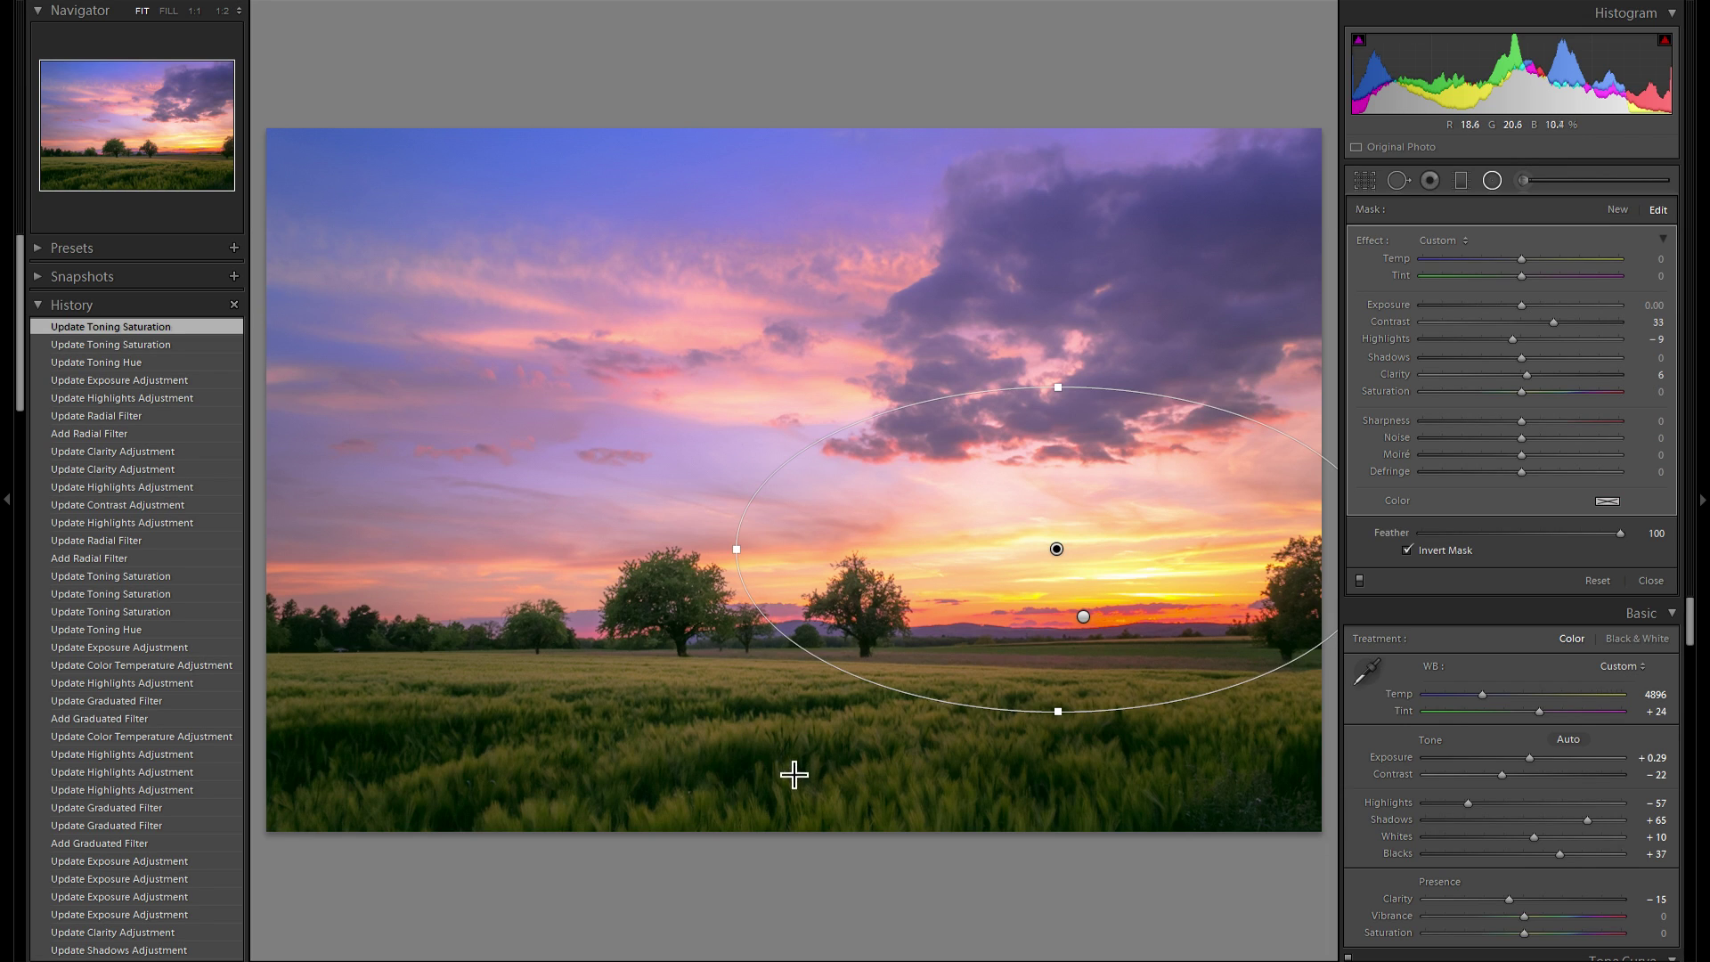
Add a graduated filter rising from the photo's bottom edge over the foreground wheat, with Highlights 0 and Exposure -1.10
{"action": "left_click", "coordinate": [1459, 181]}
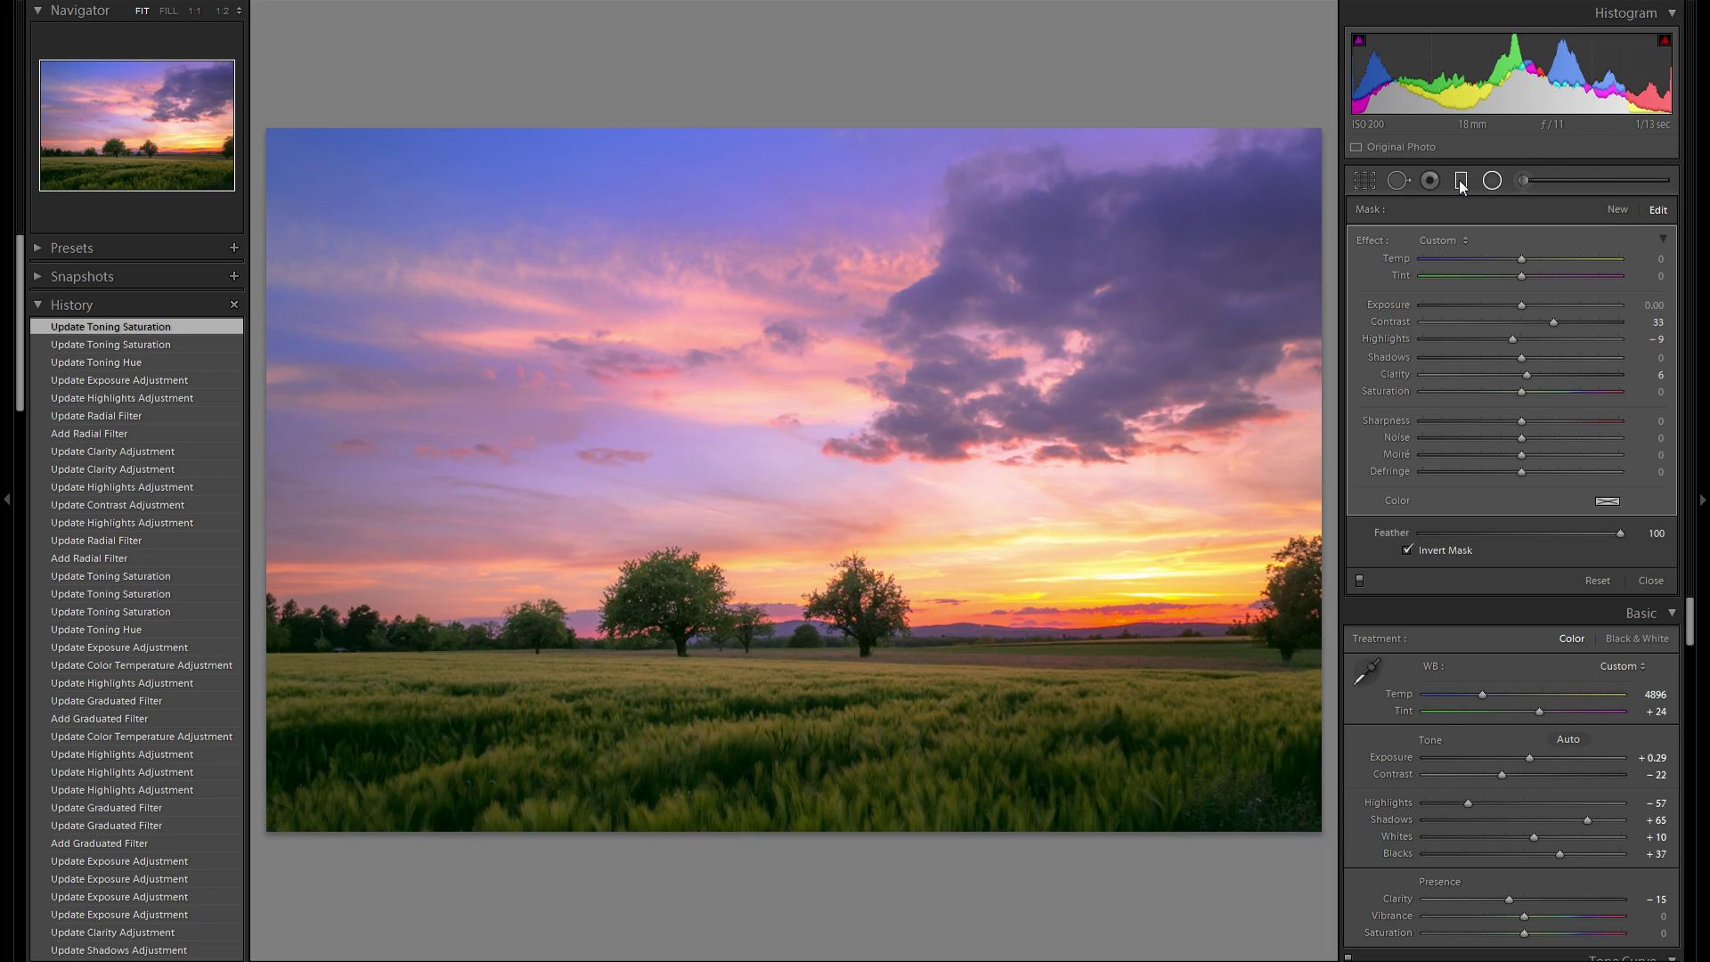
{"action": "left_click_drag", "start_coordinate": [725, 816], "coordinate": [718, 777]}
{"action": "double_click", "coordinate": [1391, 338]}
{"action": "left_click_drag", "start_coordinate": [1522, 304], "coordinate": [1516, 306]}
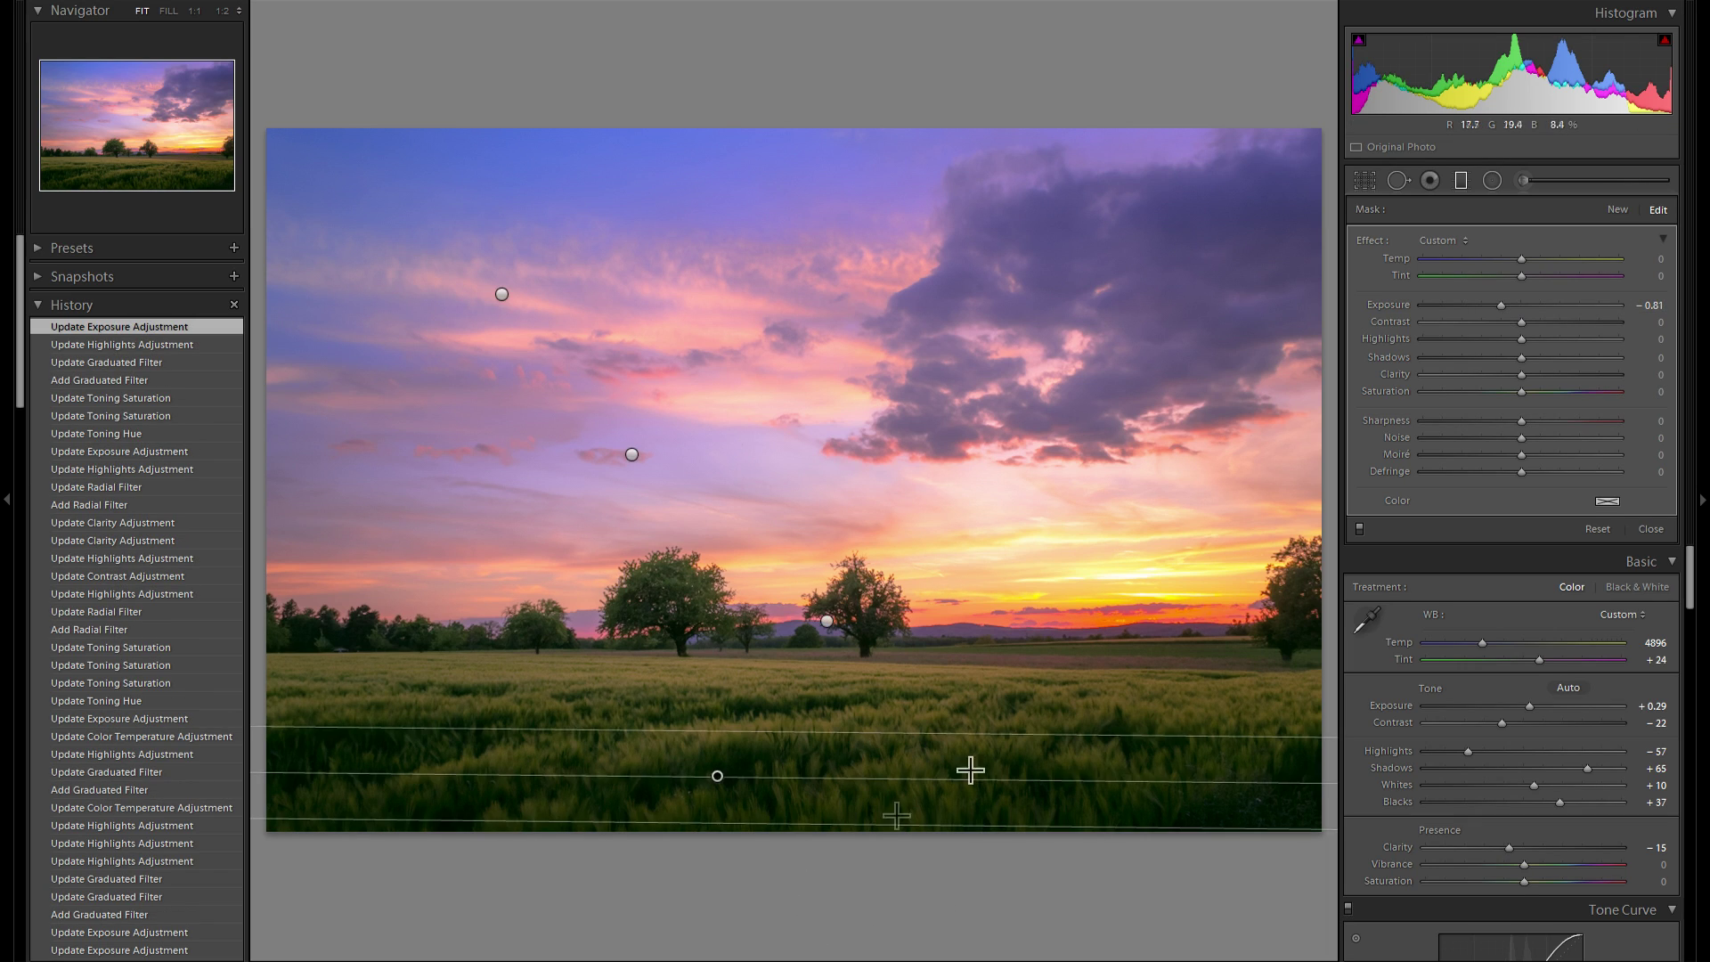
{"action": "left_click_drag", "start_coordinate": [1500, 307], "coordinate": [1493, 304]}
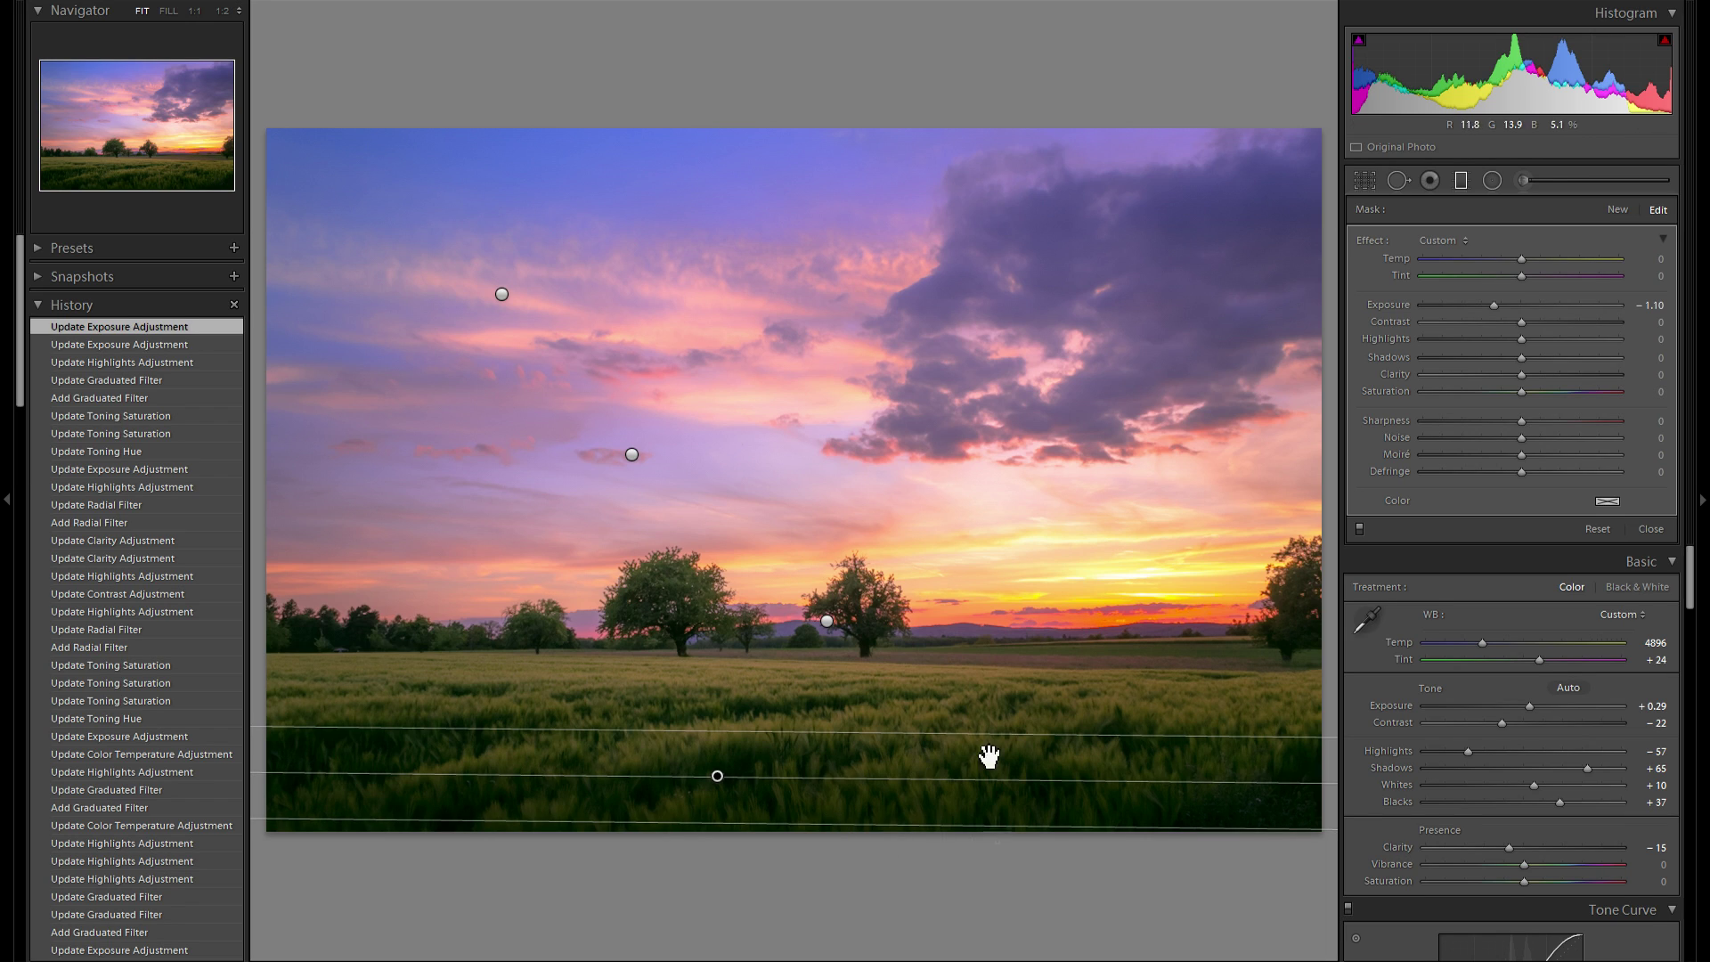
{"action": "left_click_drag", "start_coordinate": [1494, 304], "coordinate": [1494, 304]}
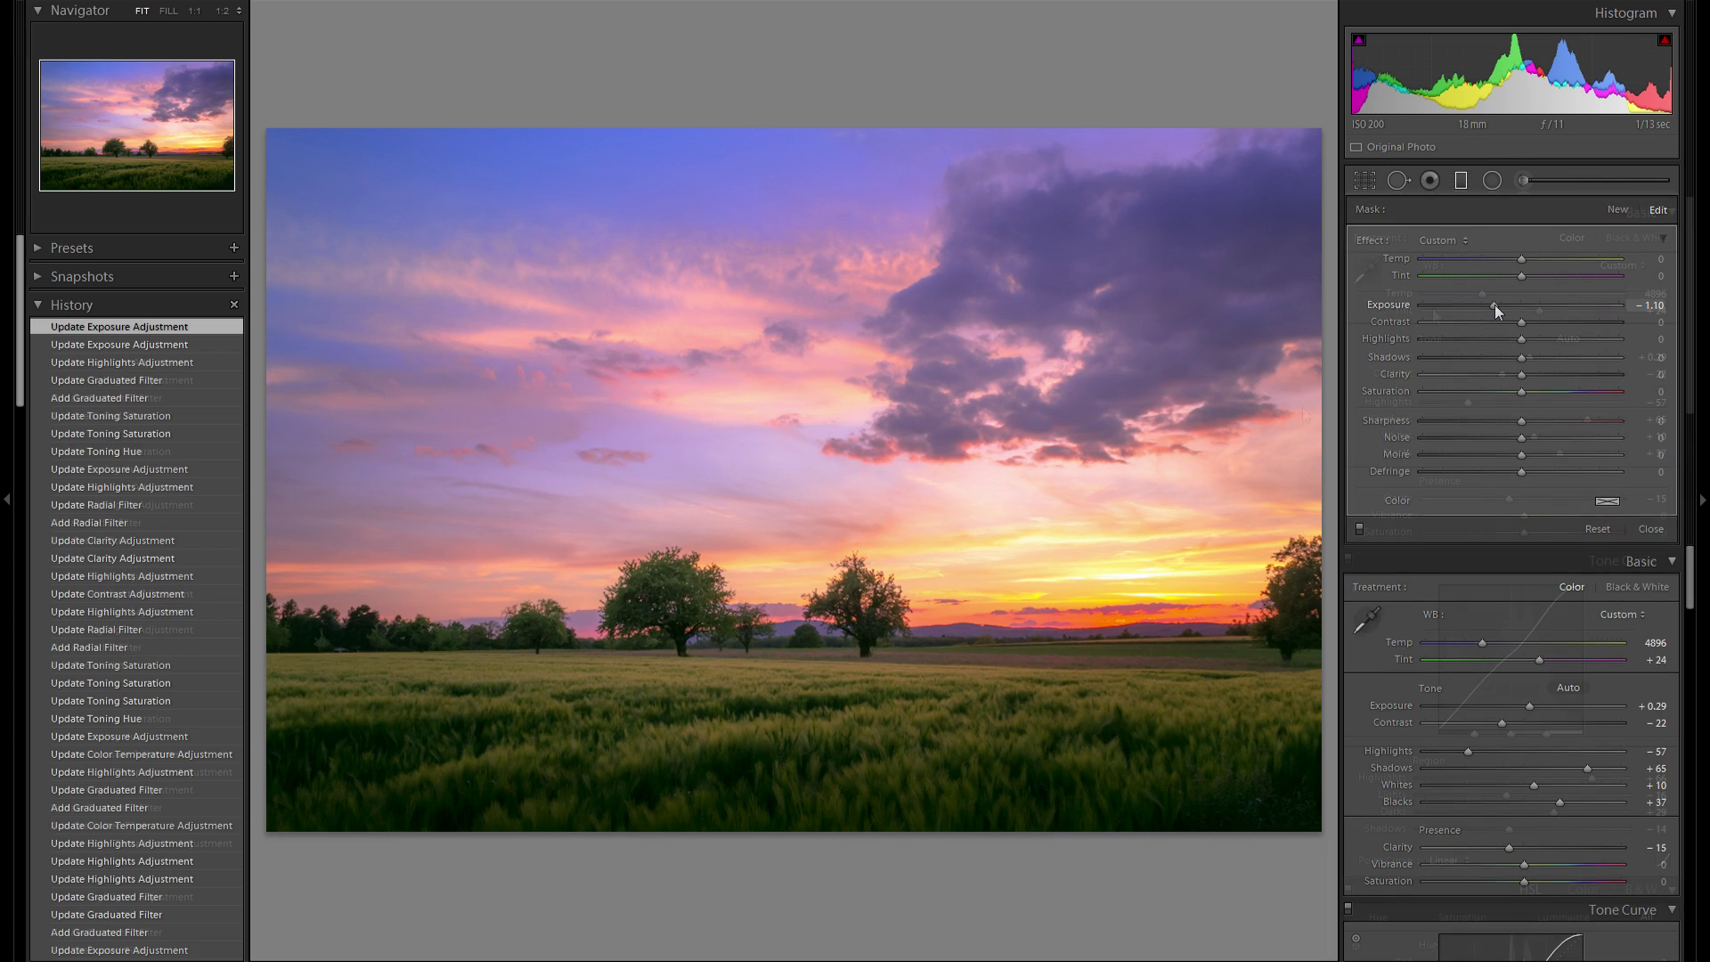
{"action": "key", "text": "m"}
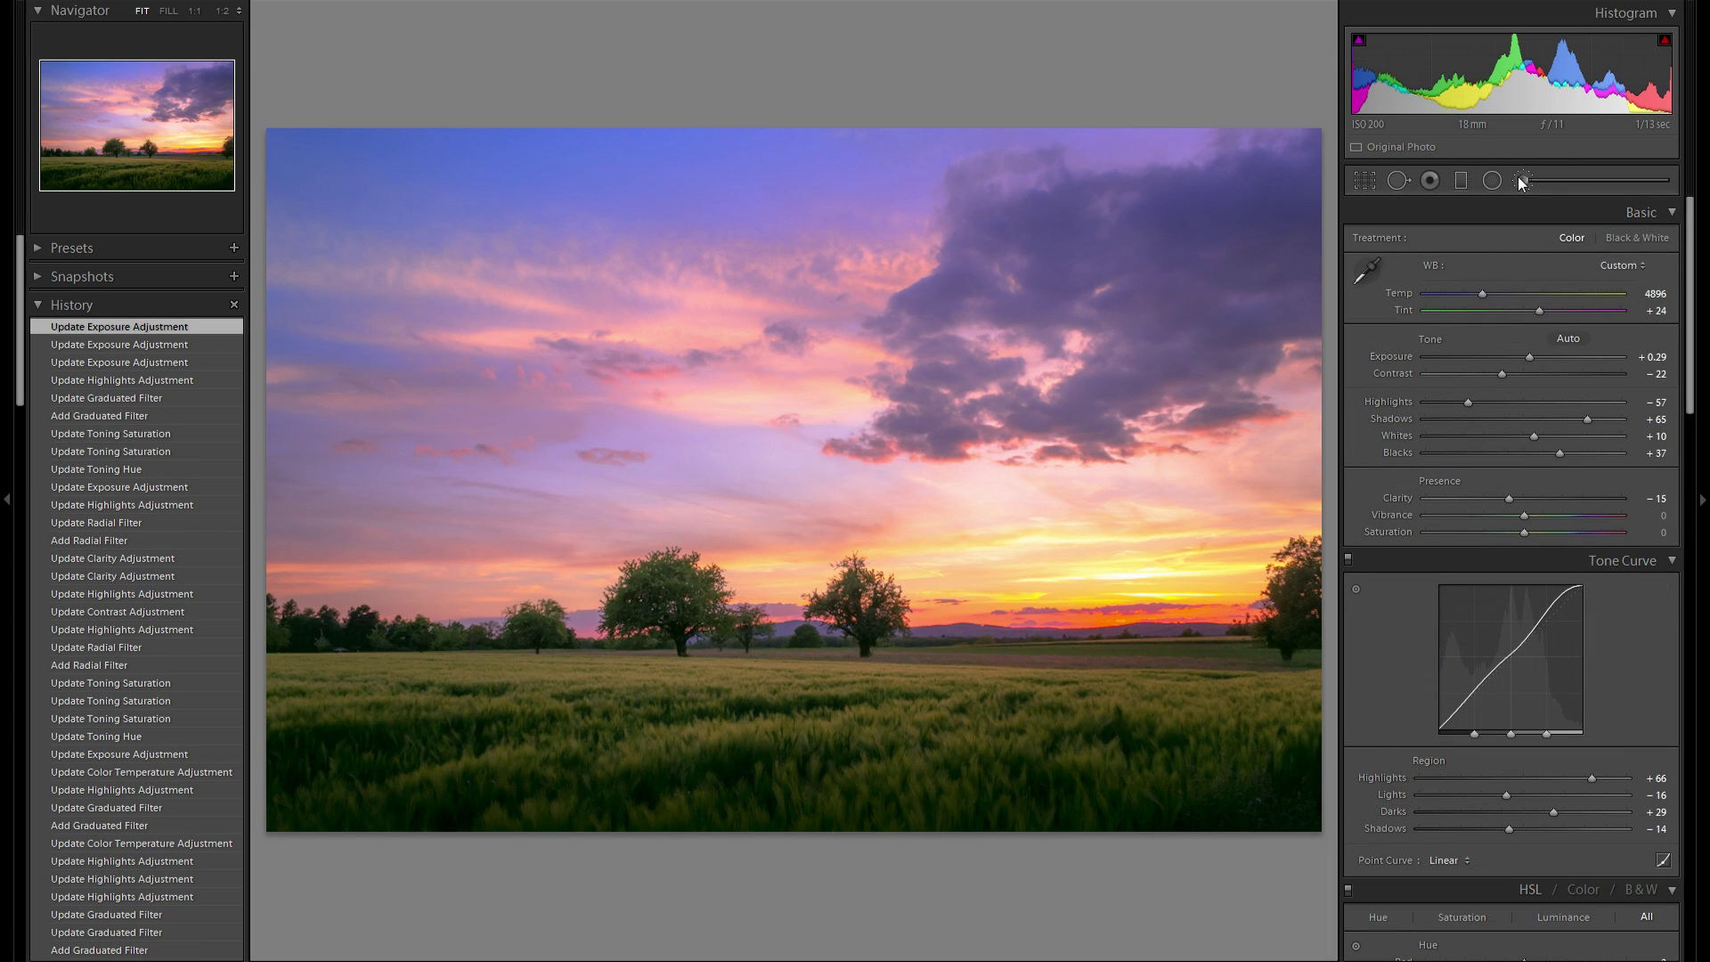
Darken the field's lower-right corner with the Adjustment Brush at Exposure -0.67, Highlights 0 and brush Size 26
{"action": "left_click", "coordinate": [1519, 179]}
{"action": "double_click", "coordinate": [1389, 338]}
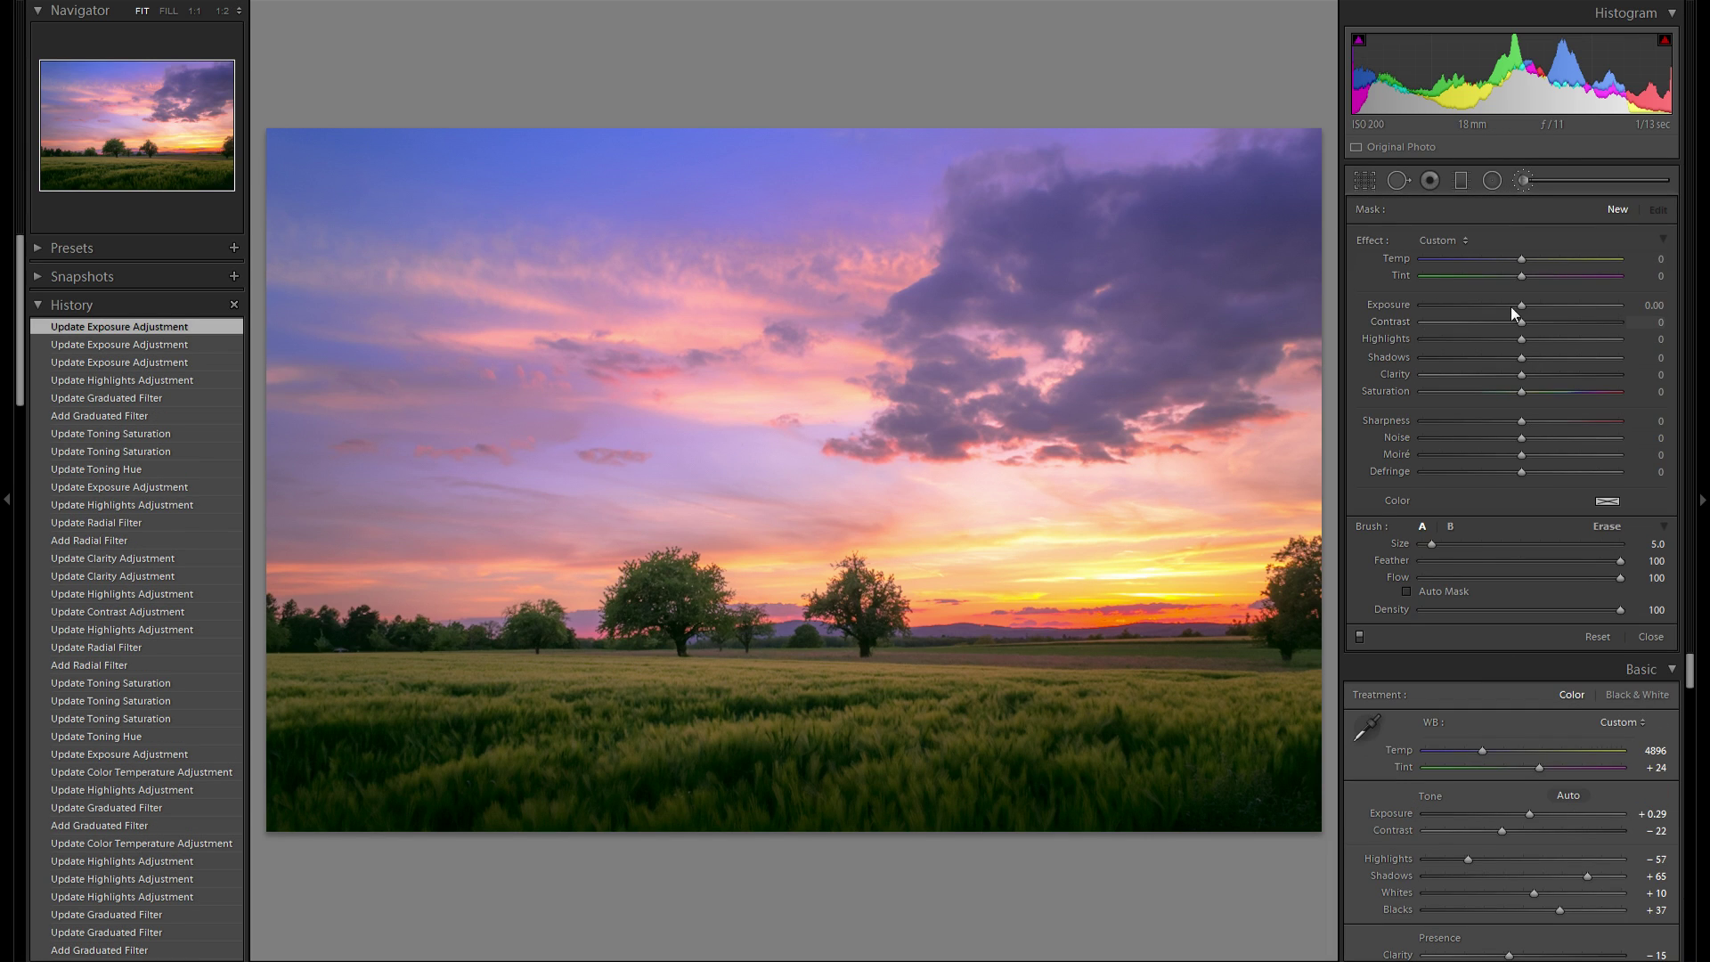
{"action": "scroll", "coordinate": [704, 587], "scroll_direction": "up", "scroll_amount": 3}
{"action": "left_click", "coordinate": [1515, 303]}
{"action": "left_click_drag", "start_coordinate": [1505, 302], "coordinate": [1503, 304]}
{"action": "scroll", "coordinate": [1196, 527], "scroll_direction": "up", "scroll_amount": 2}
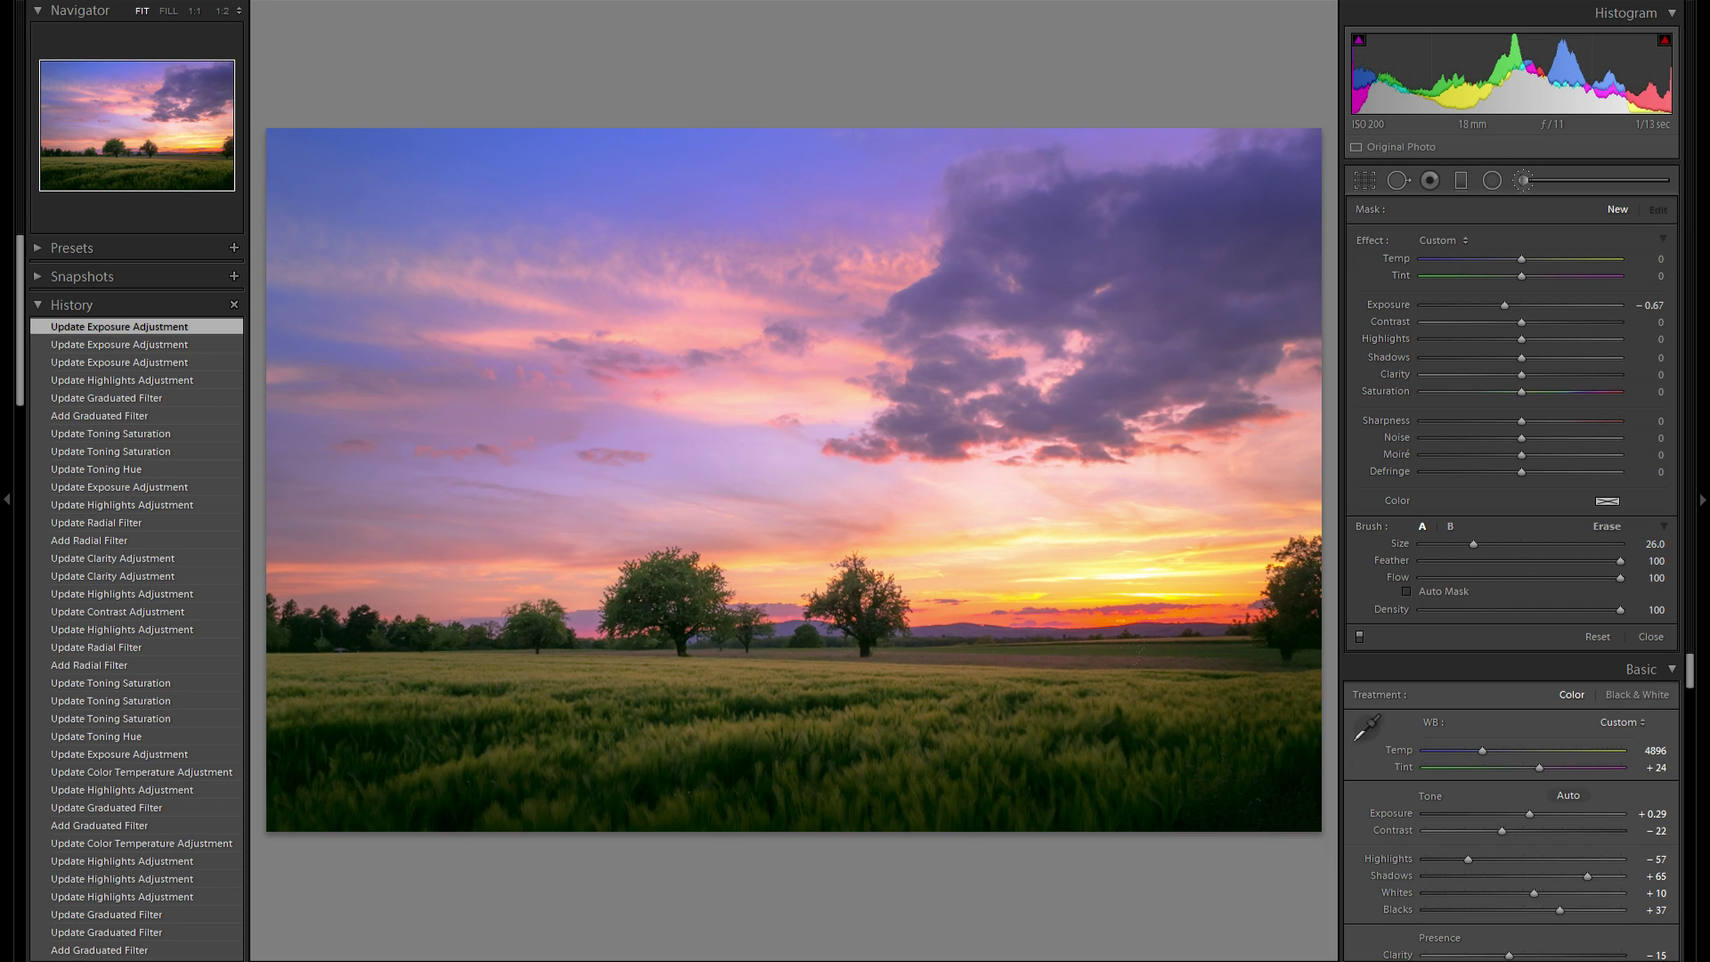
{"action": "left_click", "coordinate": [1259, 829]}
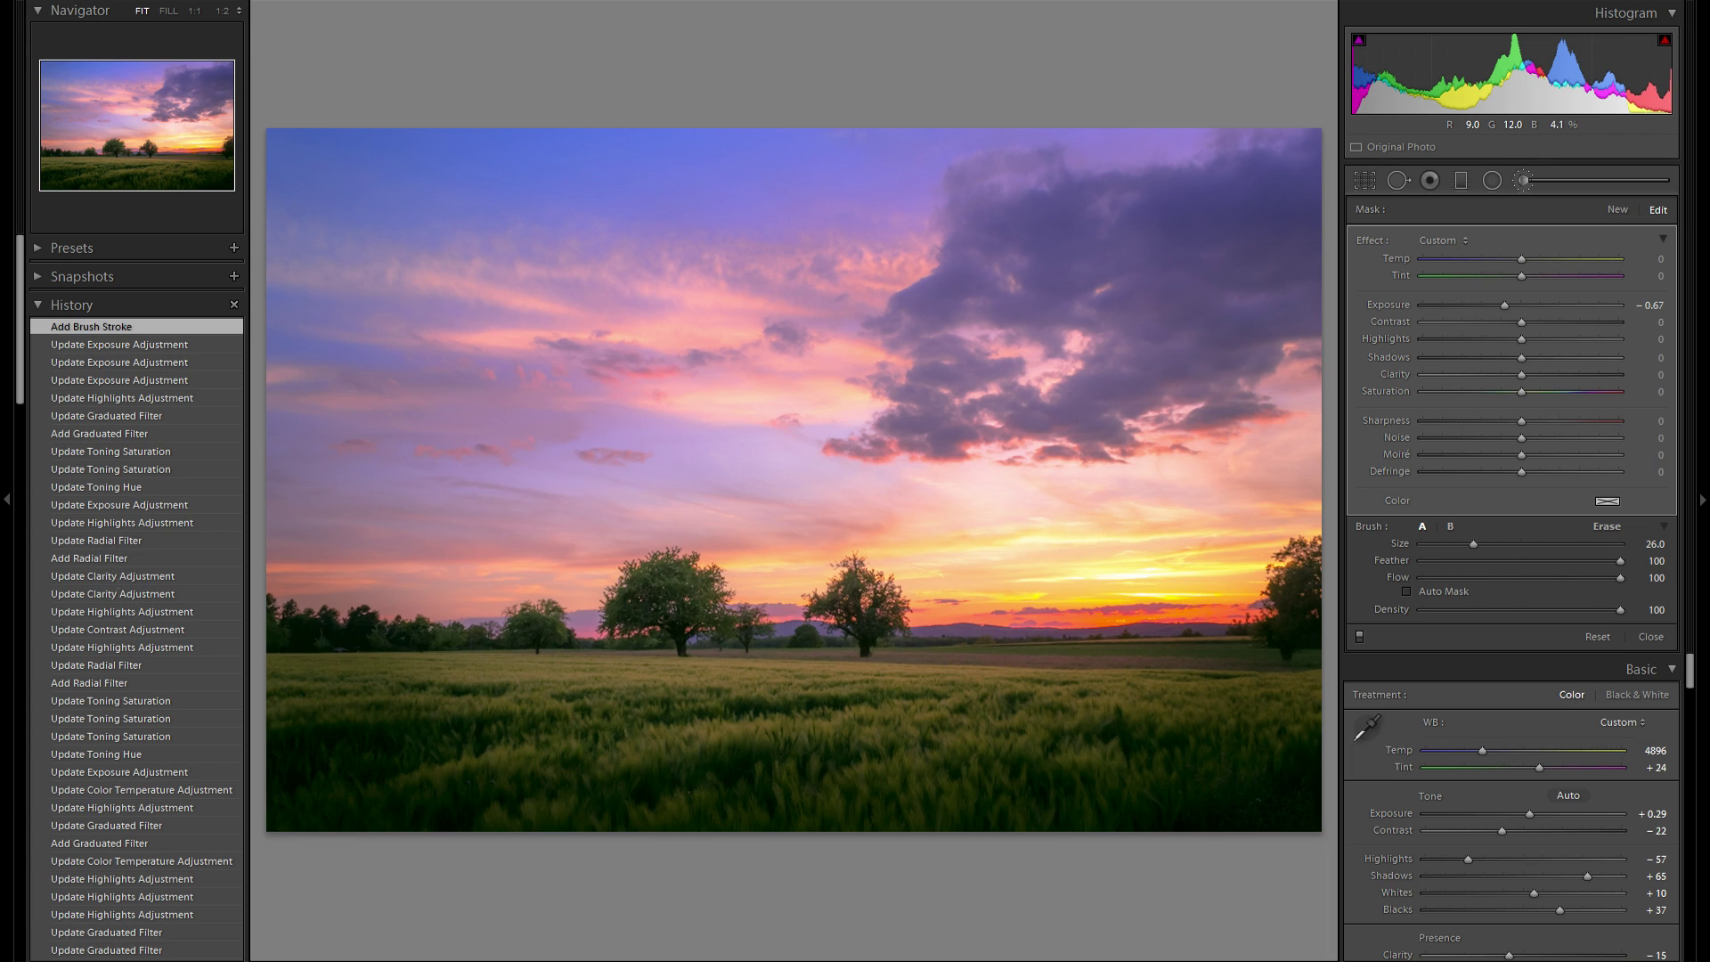
Paint a new brush mask with Exposure -0.52 along the field's left edge and soften it by erasing with Flow 66
{"action": "left_click", "coordinate": [1617, 210]}
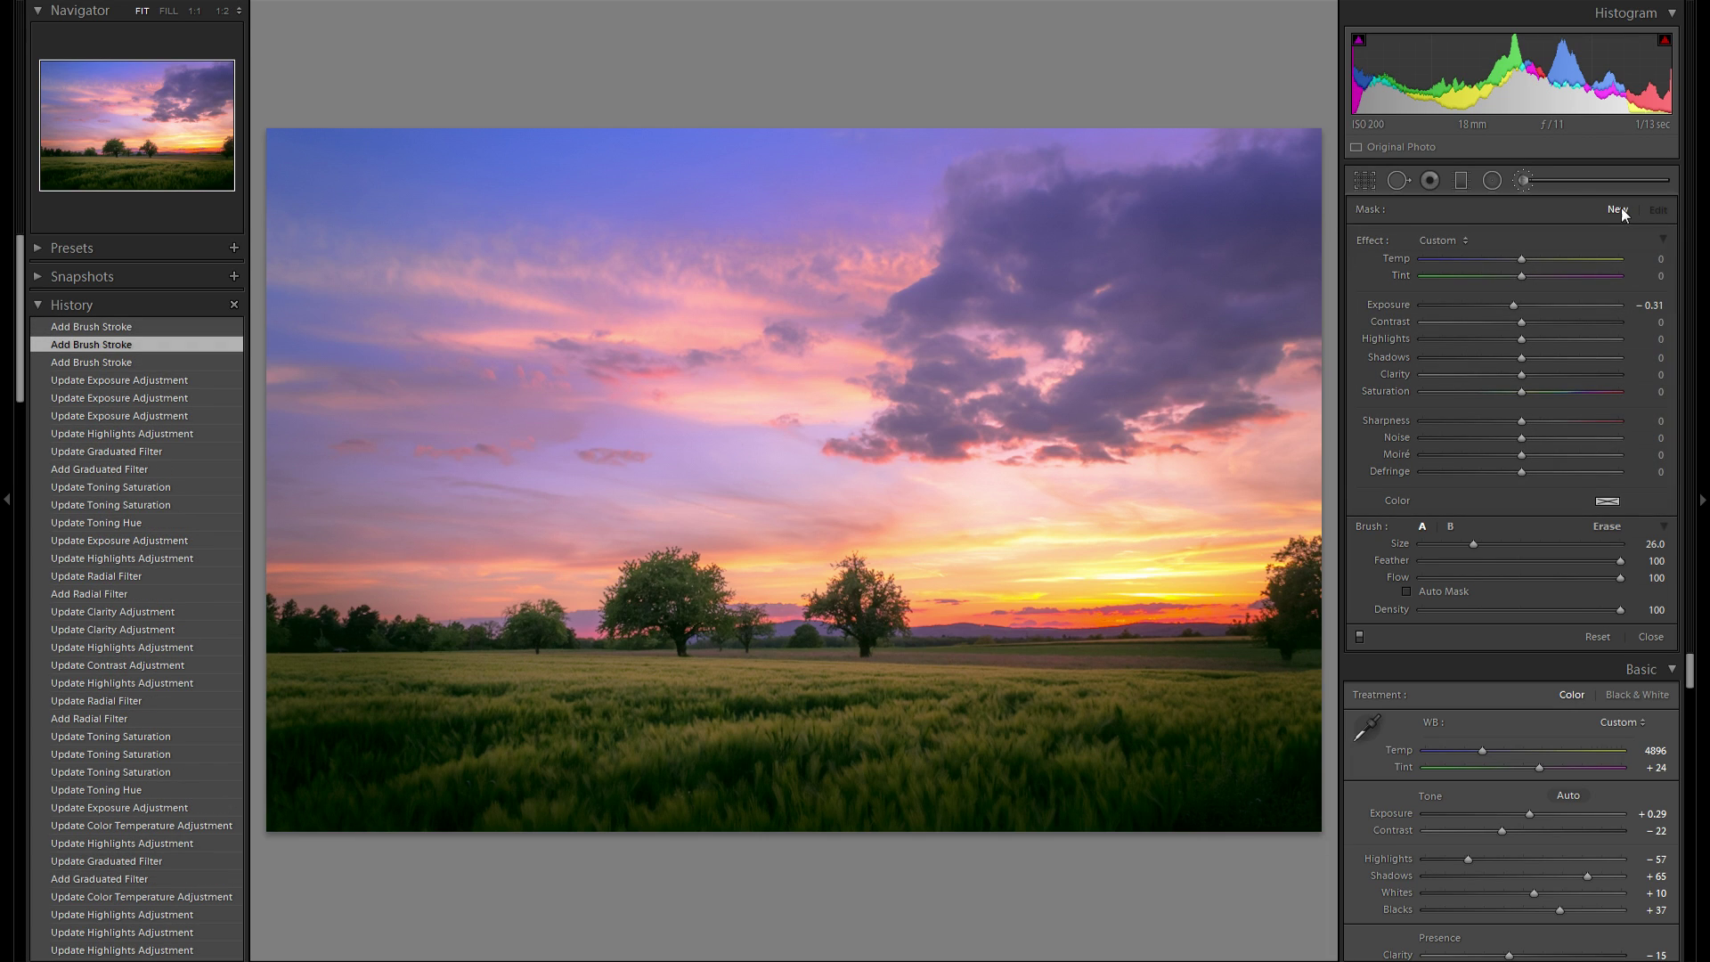
{"action": "left_click_drag", "start_coordinate": [1508, 305], "coordinate": [1504, 307]}
{"action": "mouse_move", "coordinate": [312, 768]}
{"action": "left_mouse_down"}
{"action": "mouse_move", "coordinate": [506, 806]}
{"action": "mouse_move", "coordinate": [316, 544]}
{"action": "left_mouse_up"}
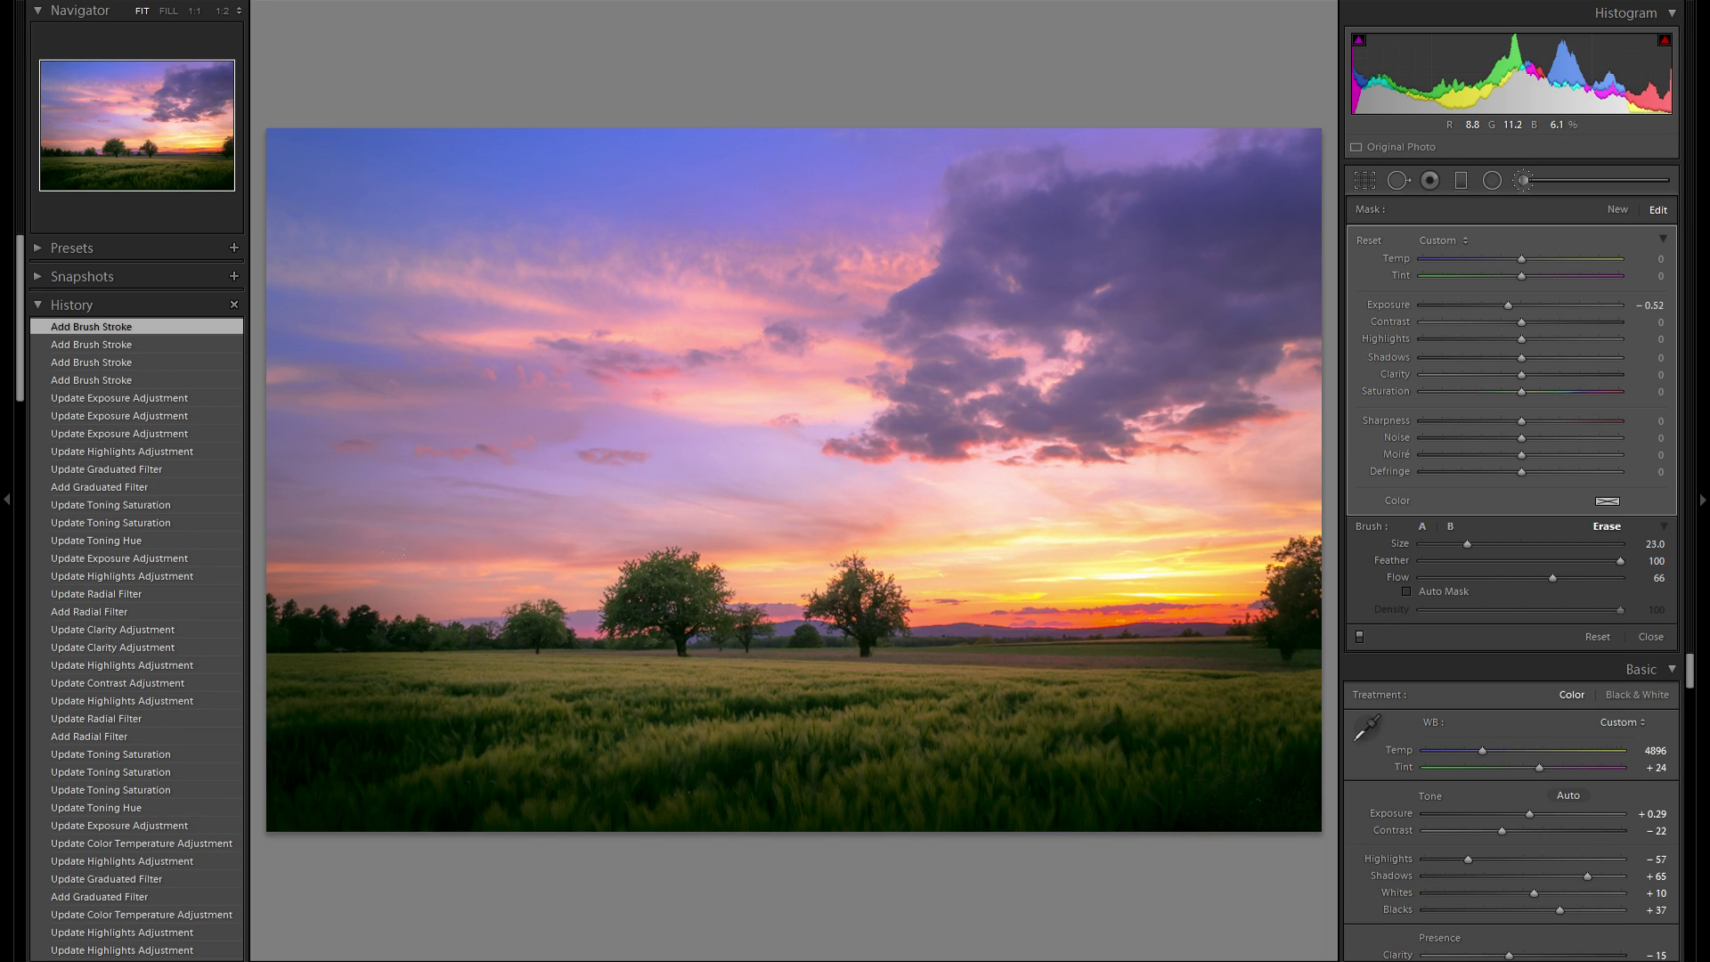
{"action": "left_click_drag", "start_coordinate": [611, 682], "coordinate": [286, 713]}
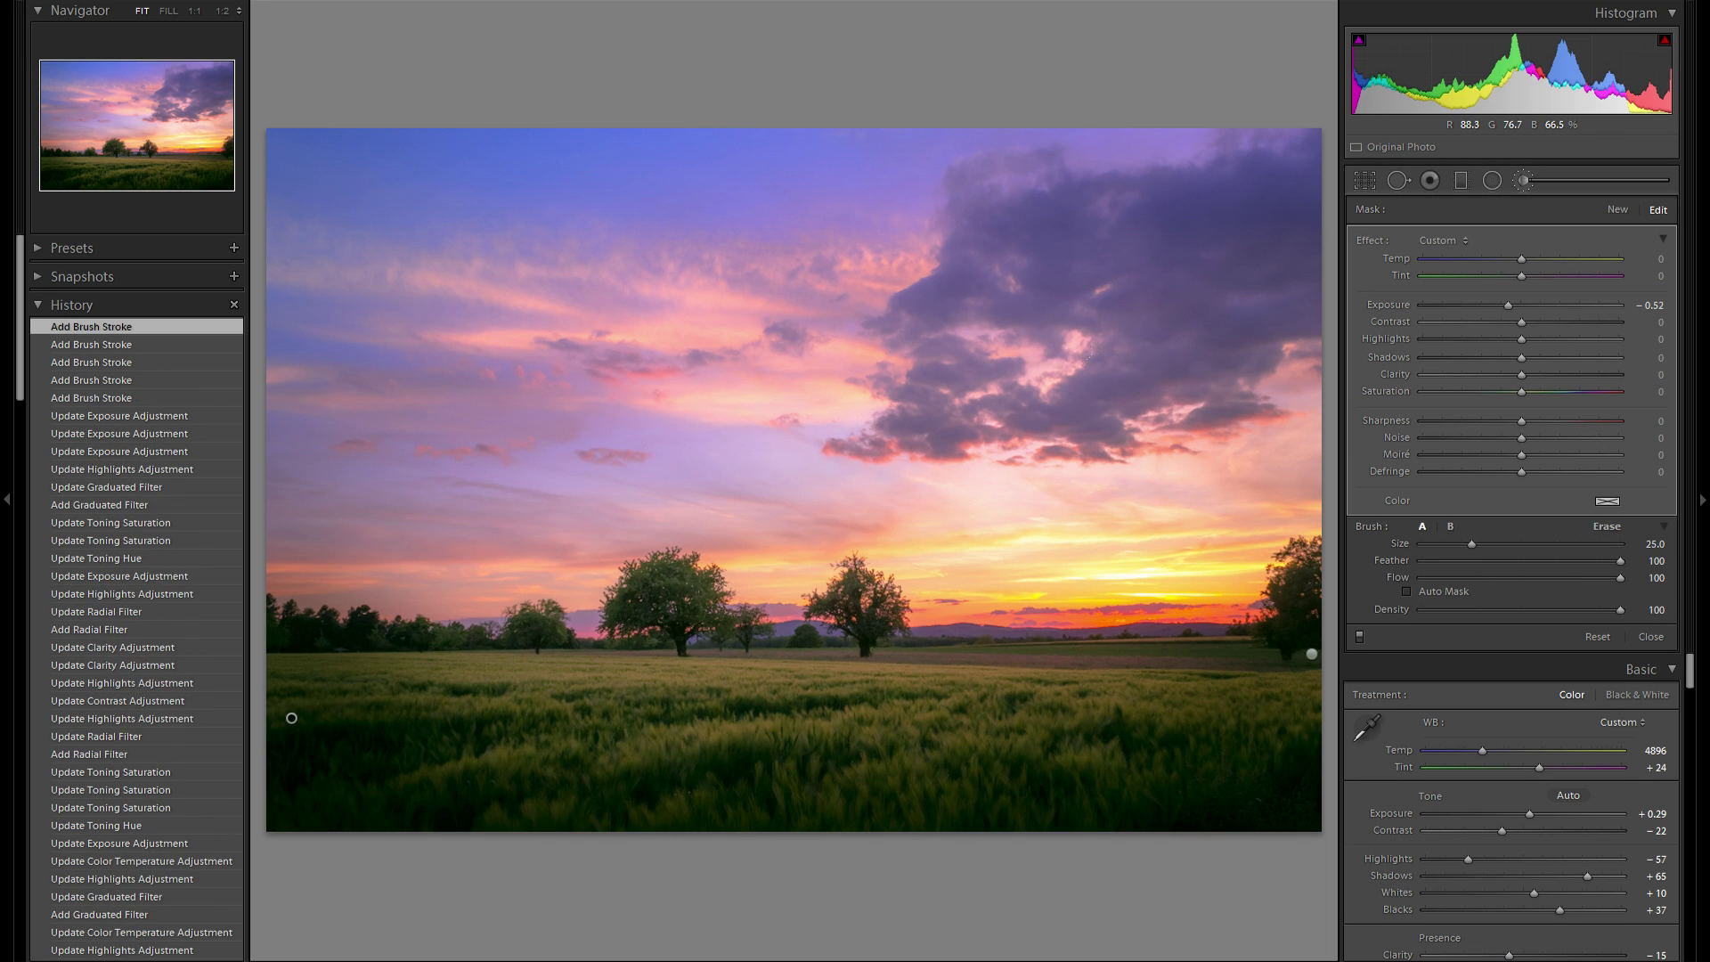
{"action": "key", "text": "k"}
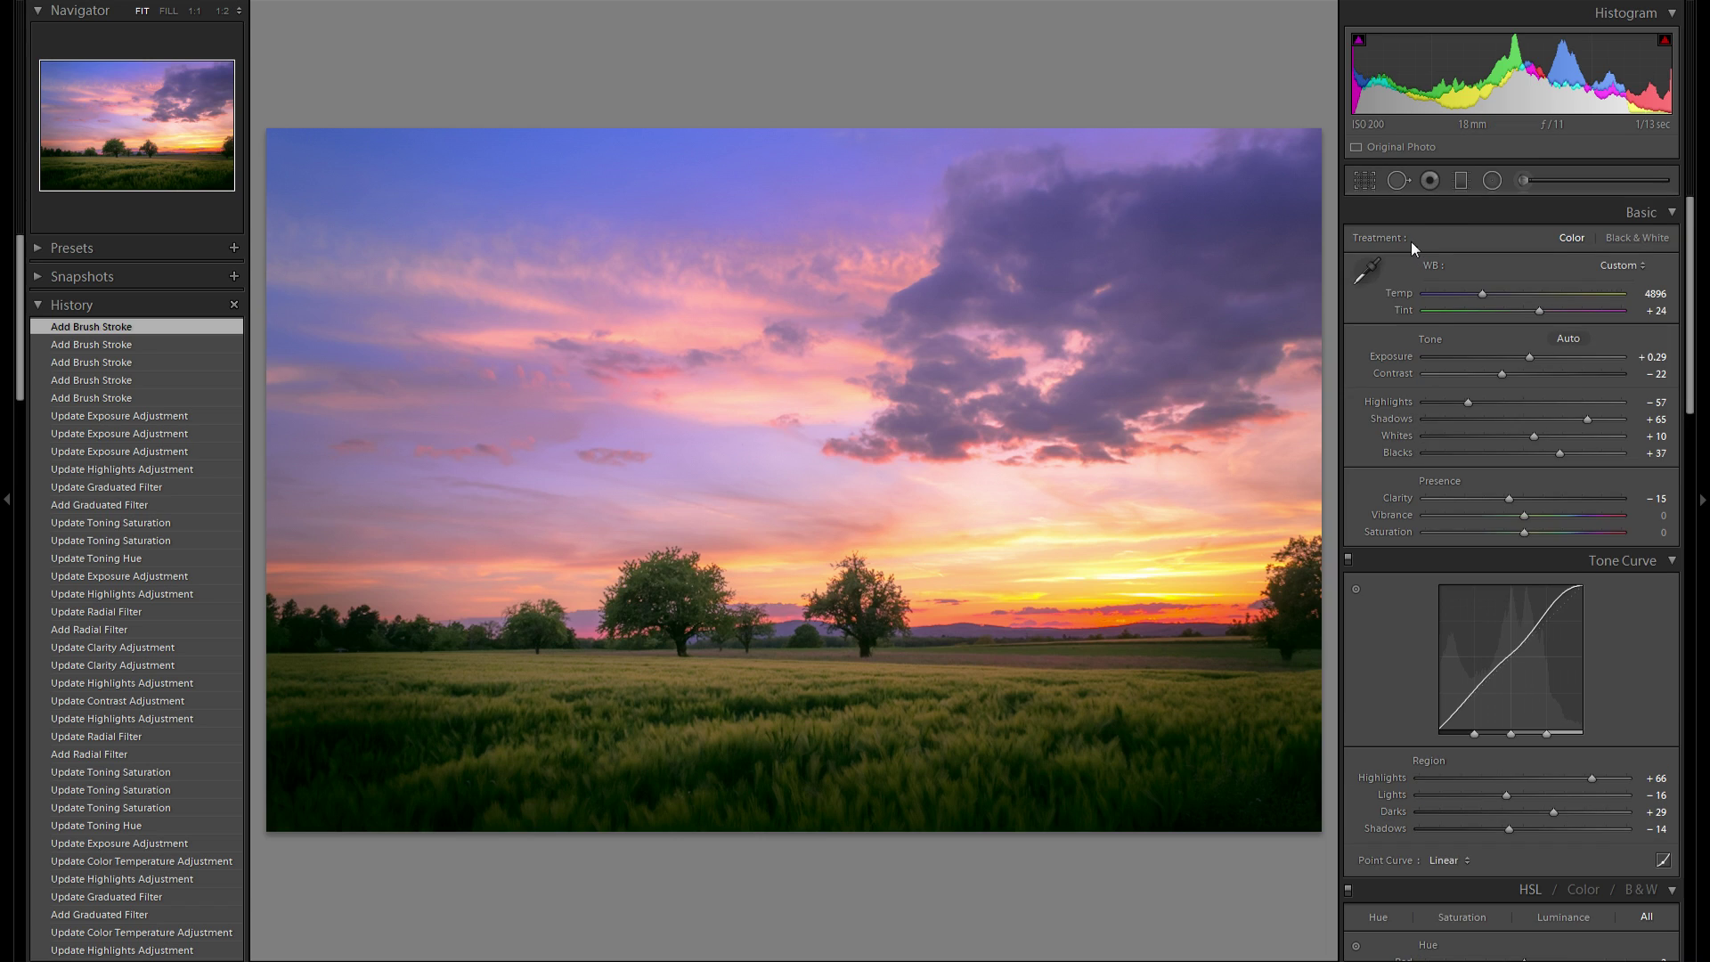
Add a flat radial filter on the wheat below the large tree and set Exposure to 0.56 and Clarity to 27
{"action": "left_click", "coordinate": [1493, 182]}
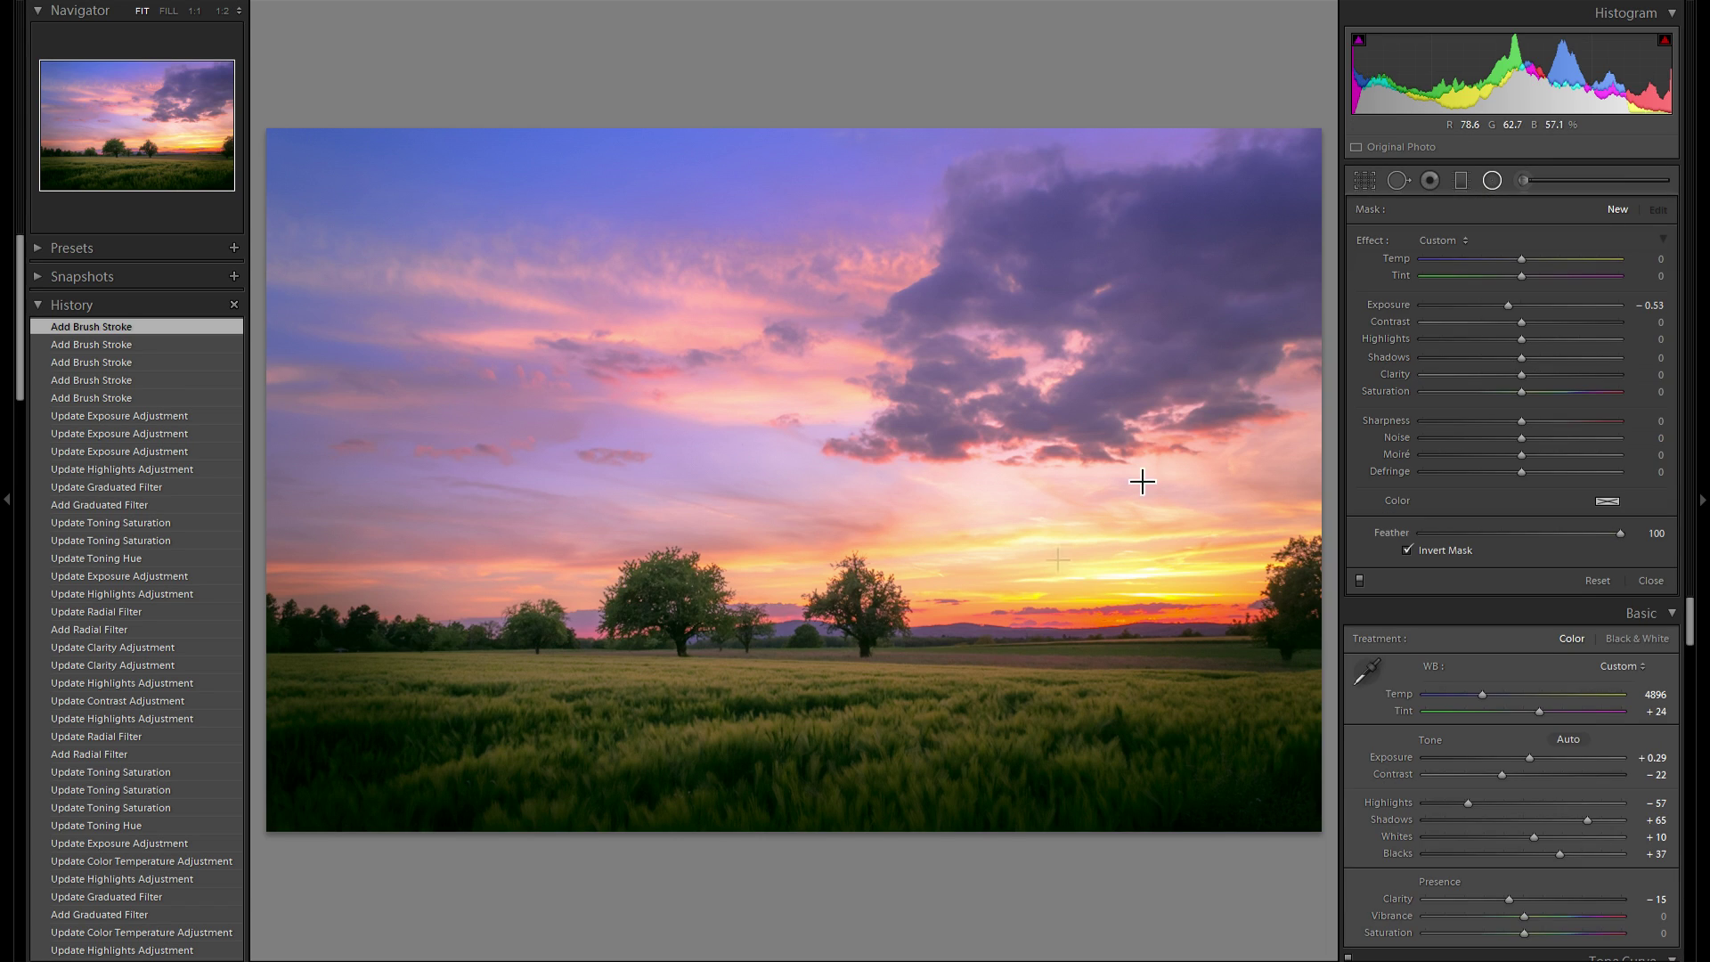
{"action": "left_click_drag", "start_coordinate": [570, 668], "coordinate": [787, 702]}
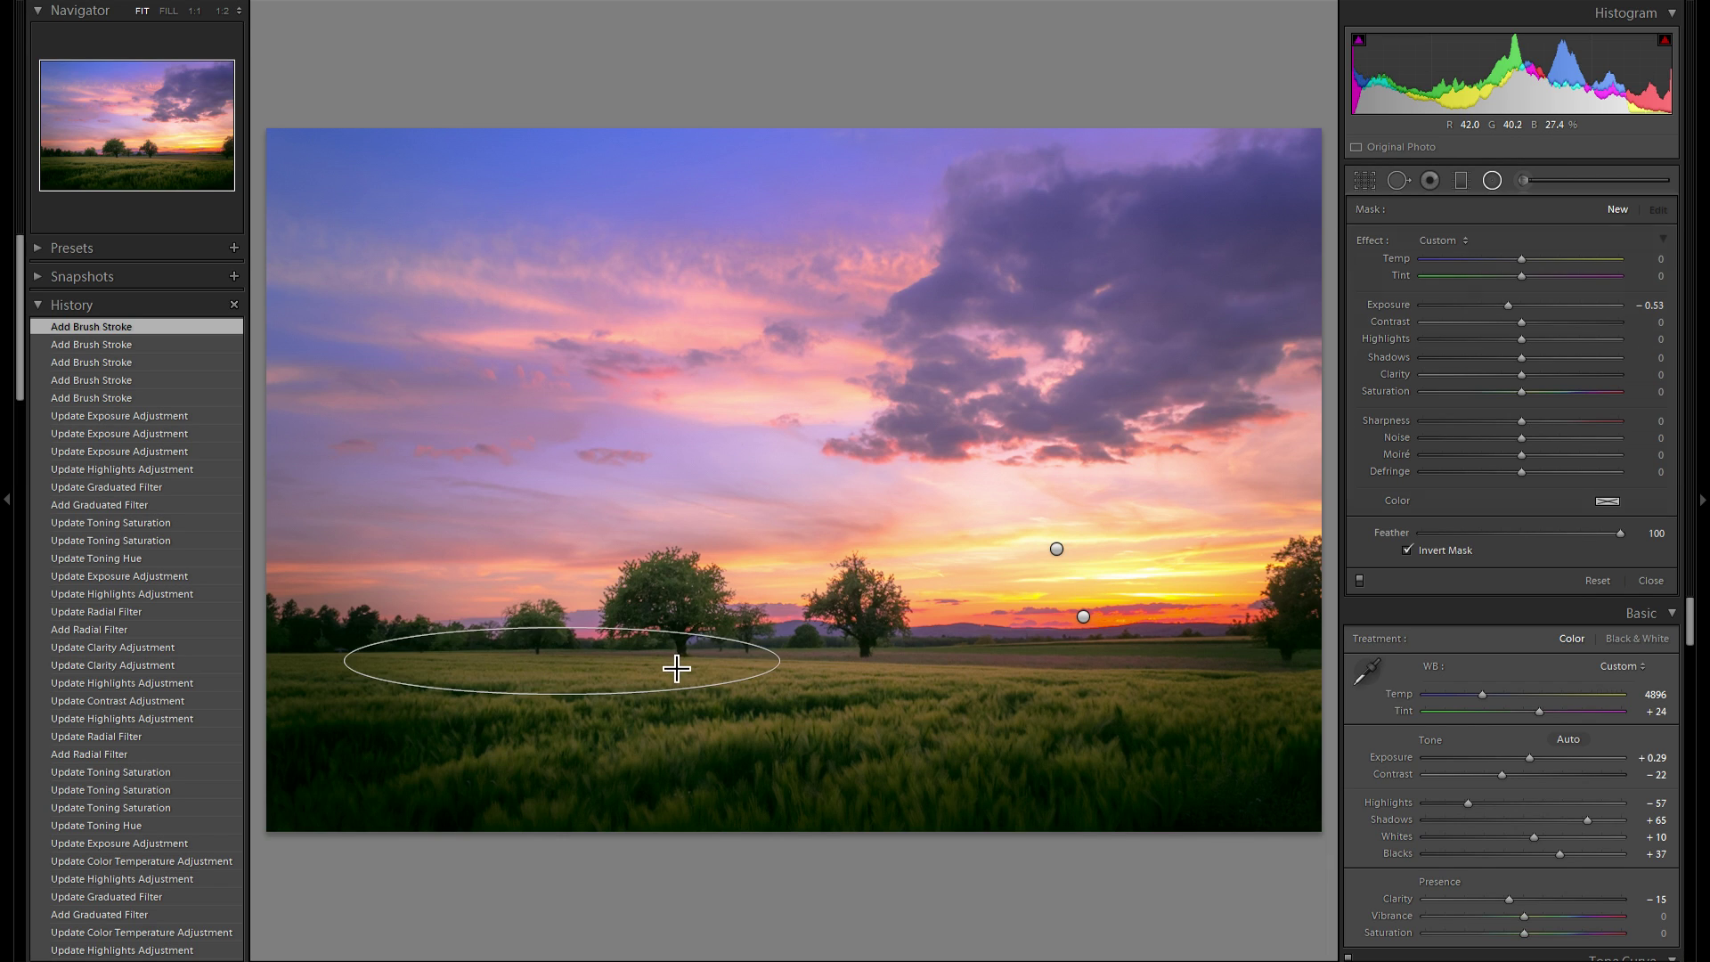
{"action": "left_click_drag", "start_coordinate": [672, 656], "coordinate": [751, 678]}
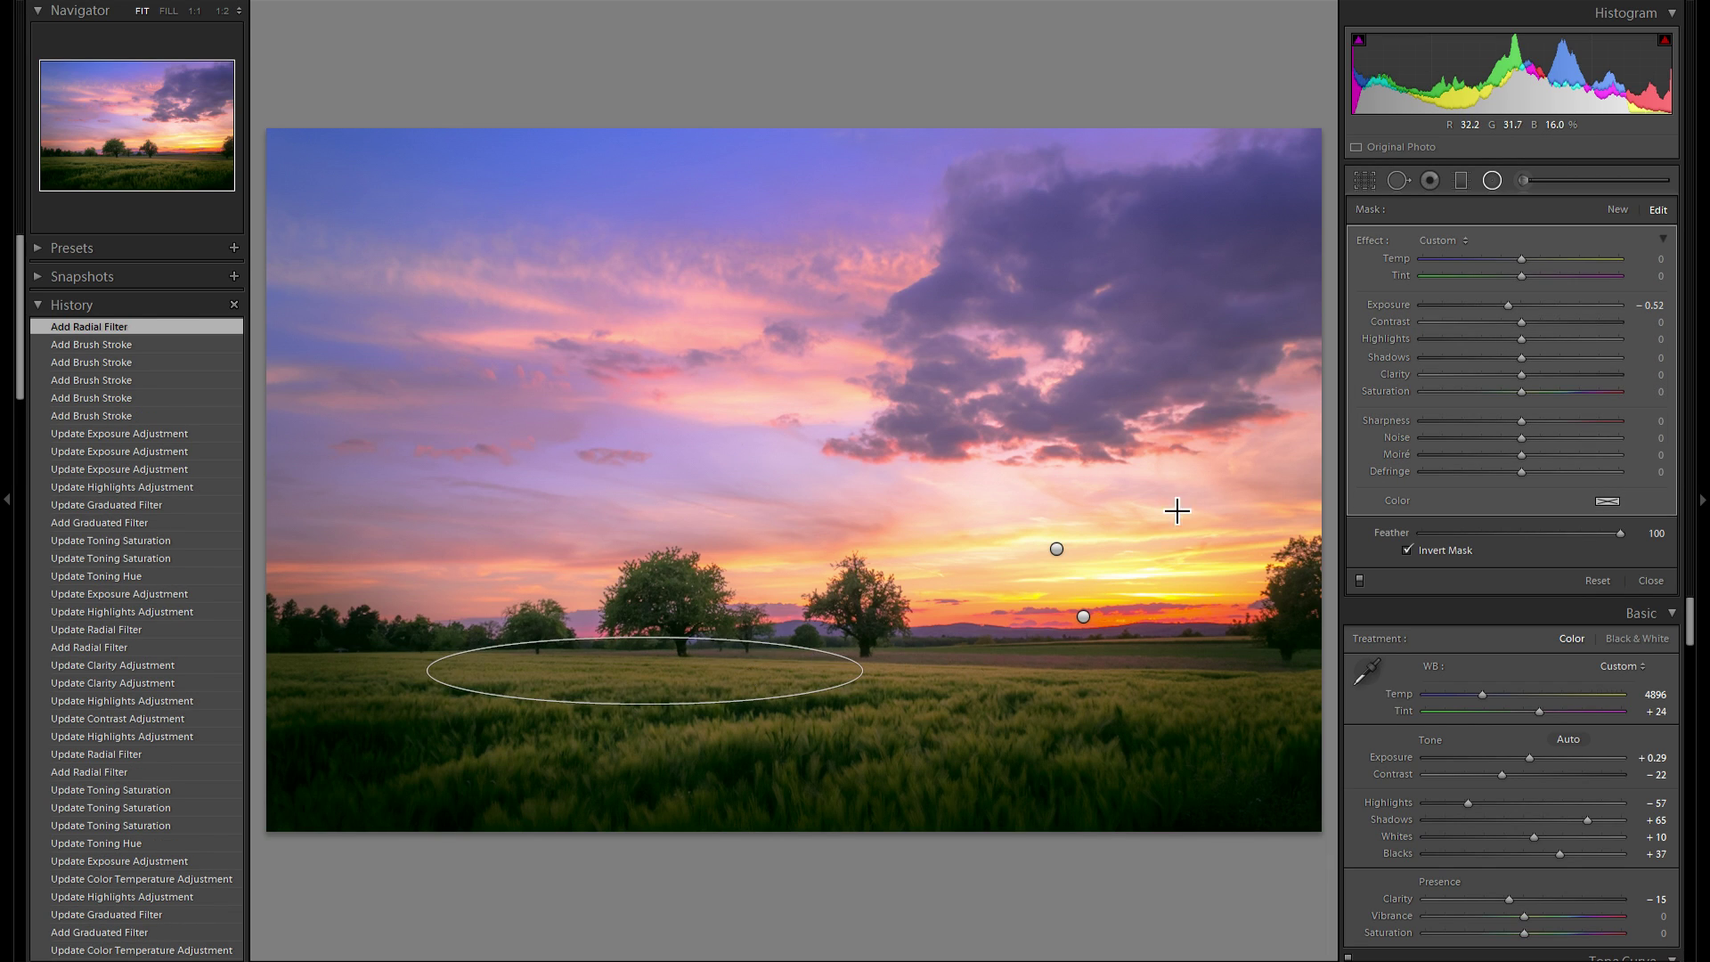
{"action": "double_click", "coordinate": [1391, 303]}
{"action": "left_click_drag", "start_coordinate": [1521, 306], "coordinate": [1530, 306]}
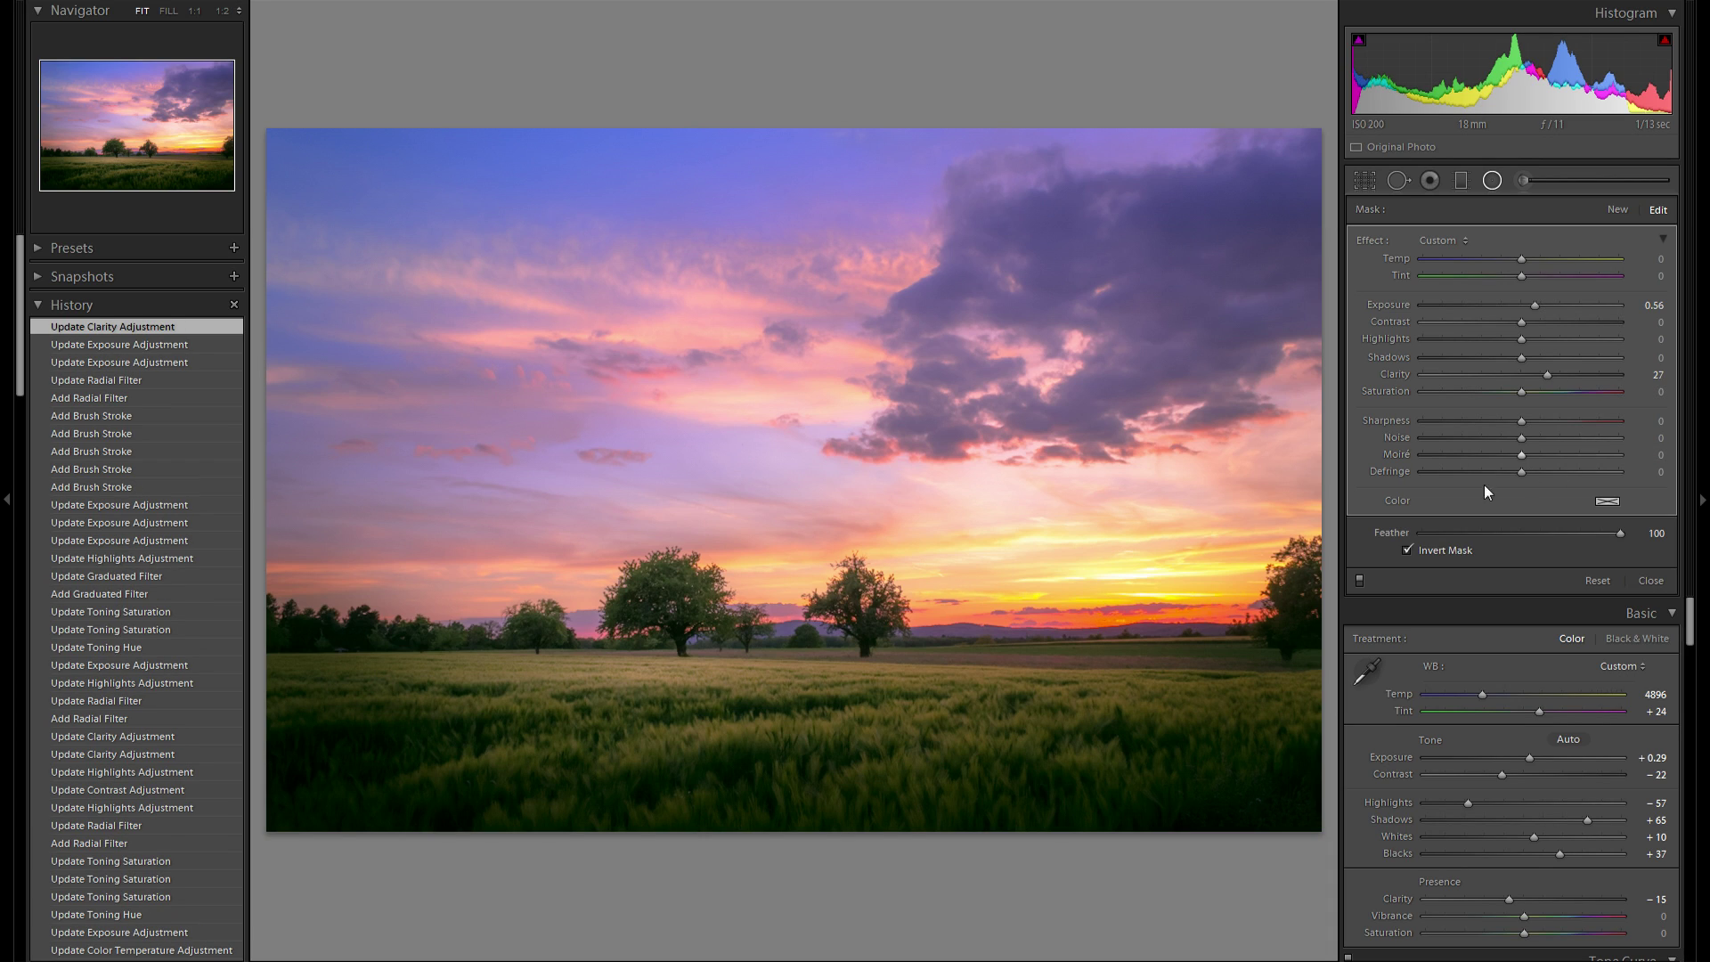
Tint the field's radial filter a muted salmon colour, shift it slightly left and stretch it horizontally
{"action": "left_click", "coordinate": [1607, 501]}
{"action": "left_click_drag", "start_coordinate": [640, 677], "coordinate": [614, 677]}
{"action": "left_click_drag", "start_coordinate": [772, 675], "coordinate": [855, 677]}
Duplicate the radial filter twice and spread the copies across the wheat field to brighten more areas
{"action": "right_click", "coordinate": [705, 674]}
{"action": "left_click", "coordinate": [757, 679]}
{"action": "left_click_drag", "start_coordinate": [718, 679], "coordinate": [927, 701]}
{"action": "right_click", "coordinate": [882, 721]}
{"action": "left_click", "coordinate": [926, 730]}
{"action": "mouse_move", "coordinate": [718, 732]}
{"action": "left_mouse_down"}
{"action": "mouse_move", "coordinate": [1271, 710]}
{"action": "mouse_move", "coordinate": [1320, 700]}
{"action": "mouse_move", "coordinate": [1316, 681]}
{"action": "mouse_move", "coordinate": [908, 776]}
{"action": "left_mouse_up"}
Duplicate the radial filter at the field's right side, move the copy to the central foreground, tilt it diagonally and shorten it
{"action": "right_click", "coordinate": [1216, 692]}
{"action": "left_click", "coordinate": [1246, 703]}
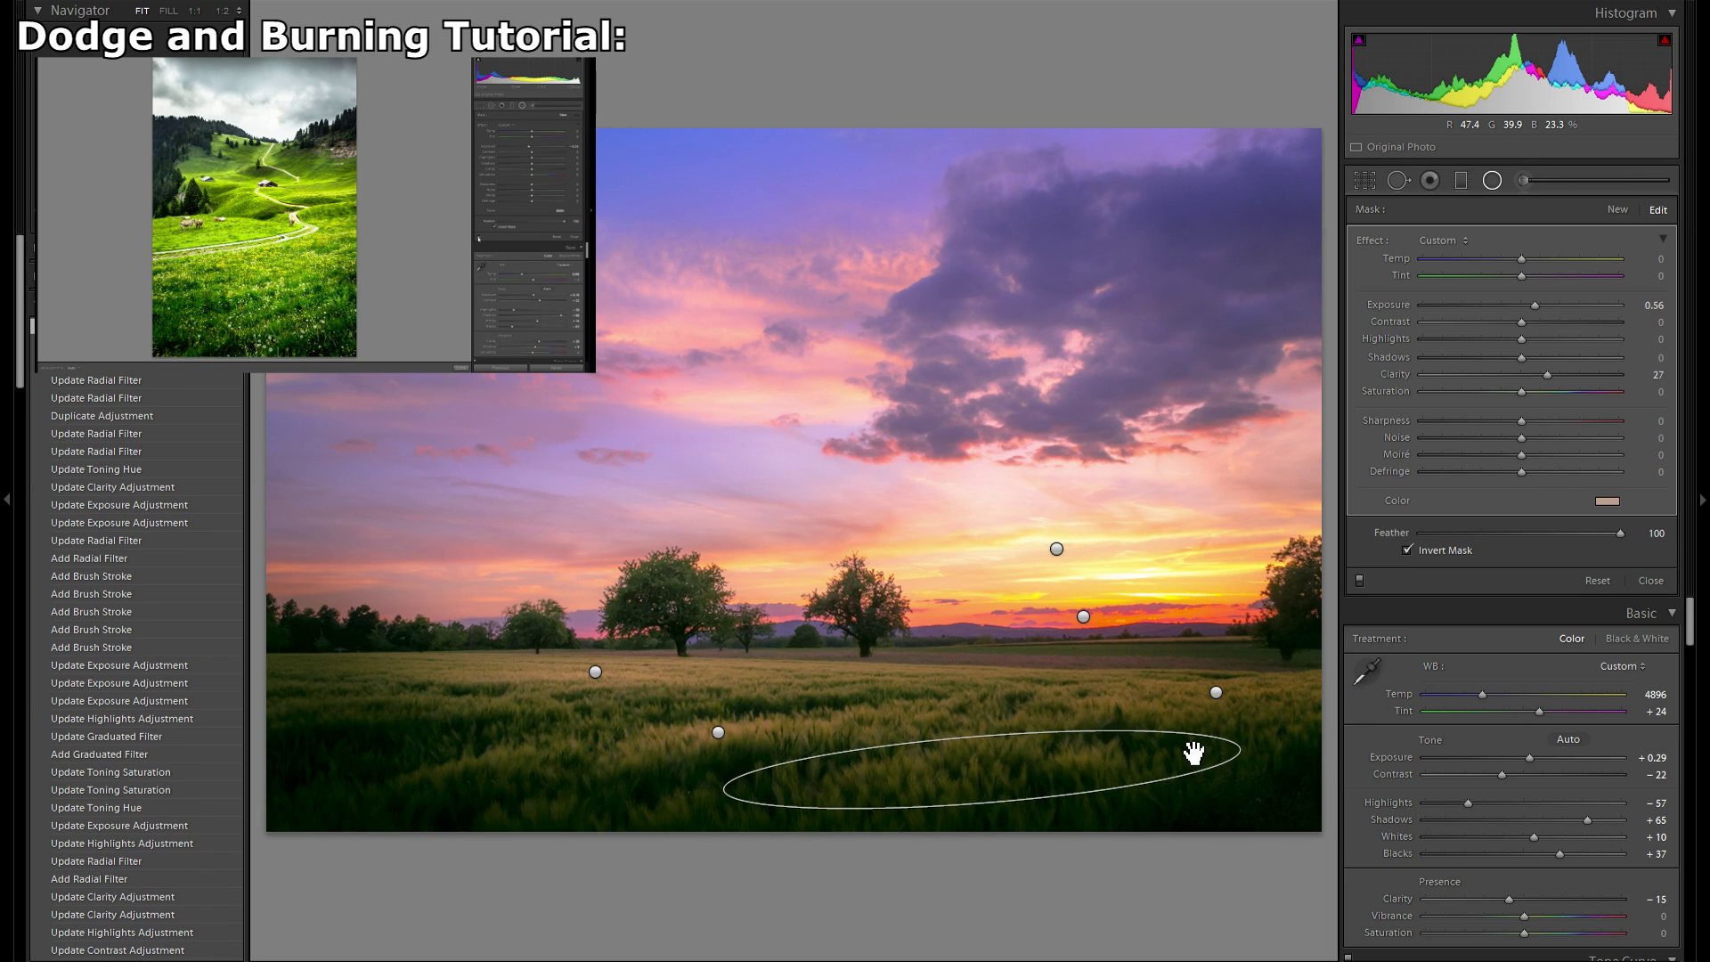
{"action": "left_click_drag", "start_coordinate": [1191, 740], "coordinate": [1034, 714]}
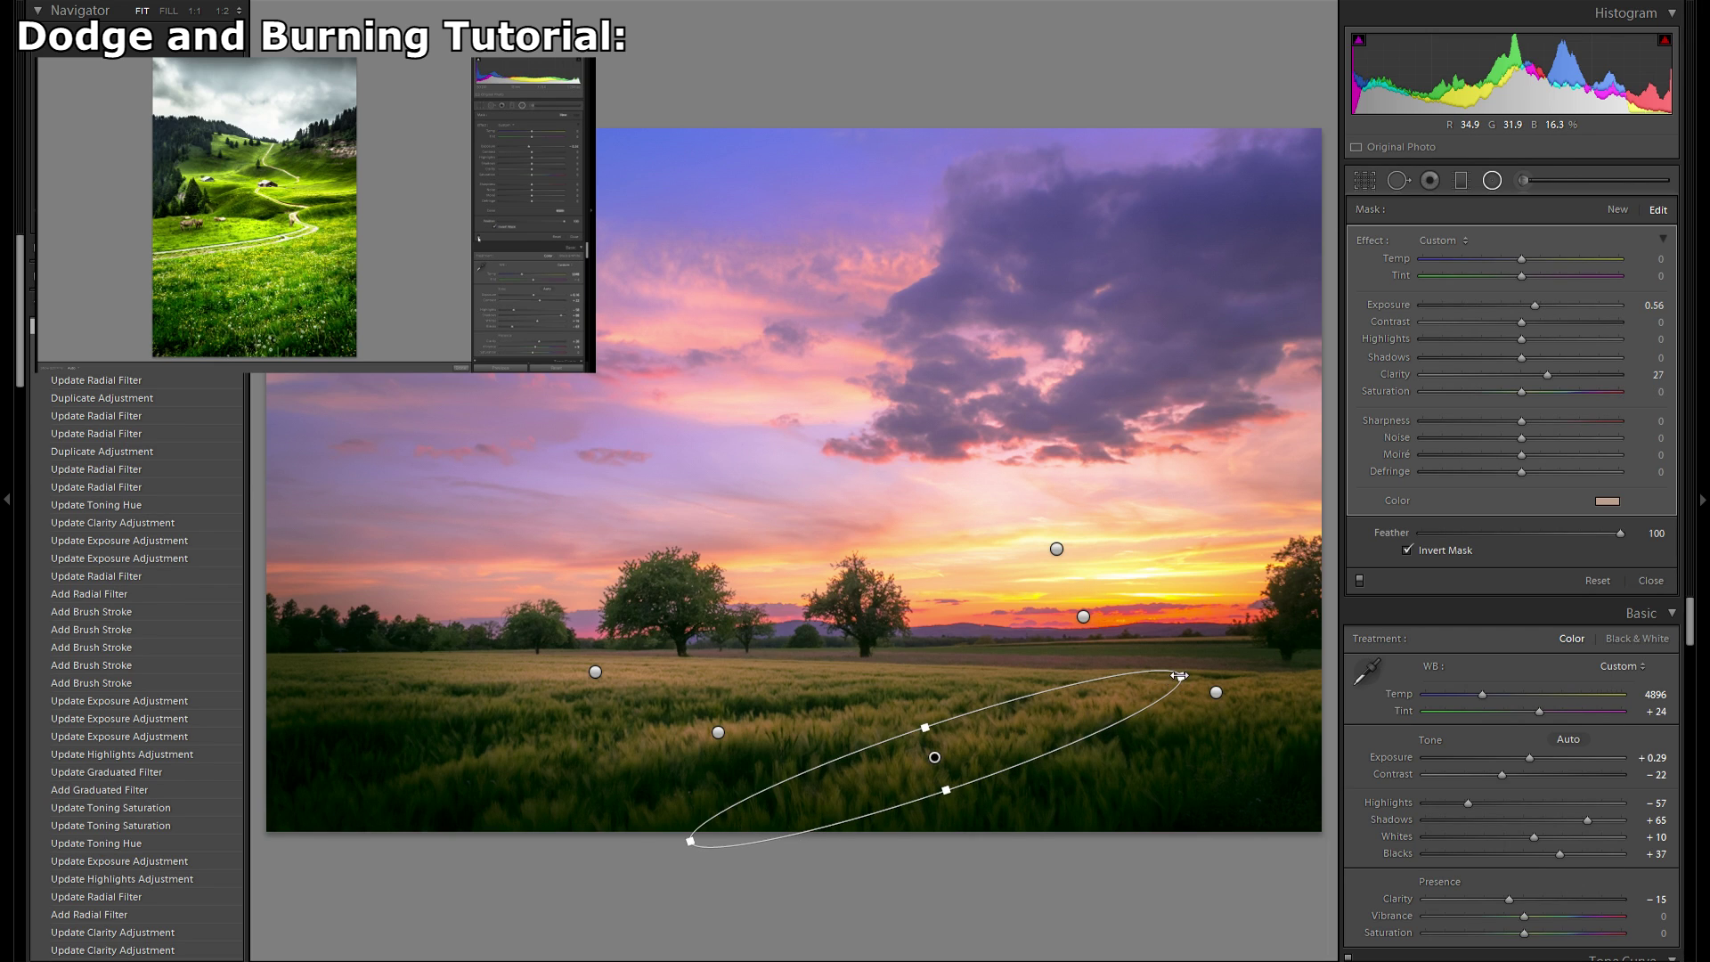
{"action": "left_click_drag", "start_coordinate": [1179, 676], "coordinate": [1057, 720]}
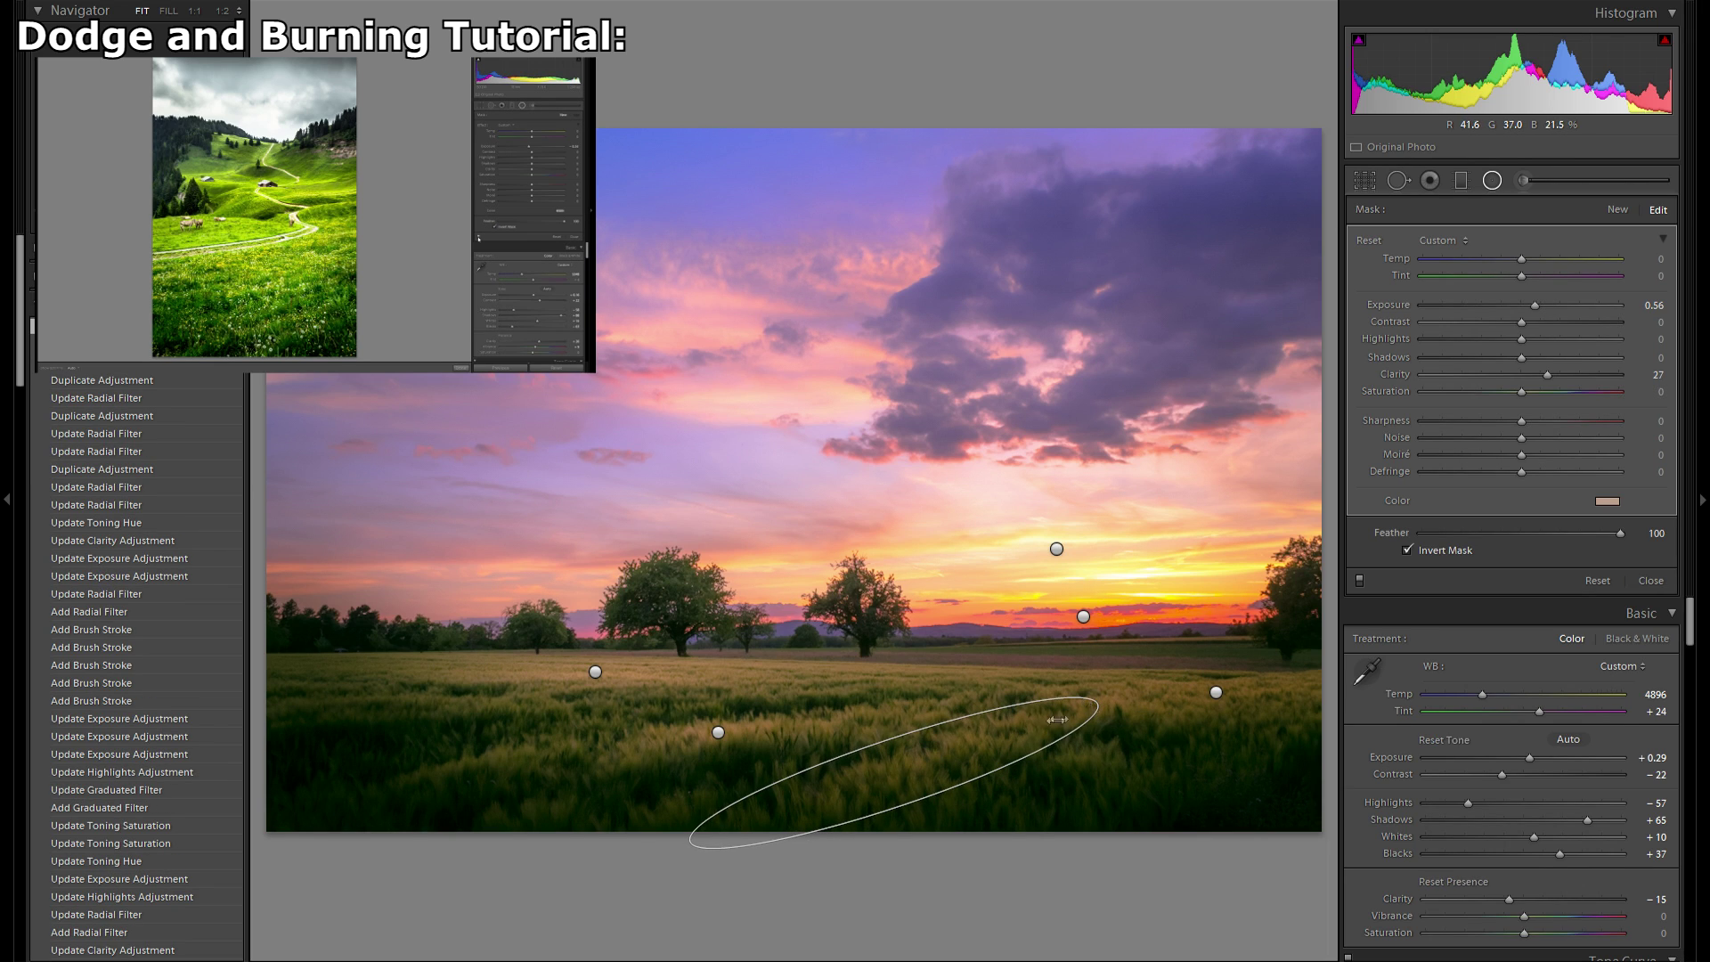
Duplicate the diagonal radial filter in the central foreground and move one copy to the wheat in the left foreground
{"action": "right_click", "coordinate": [1027, 729]}
{"action": "left_click", "coordinate": [892, 771]}
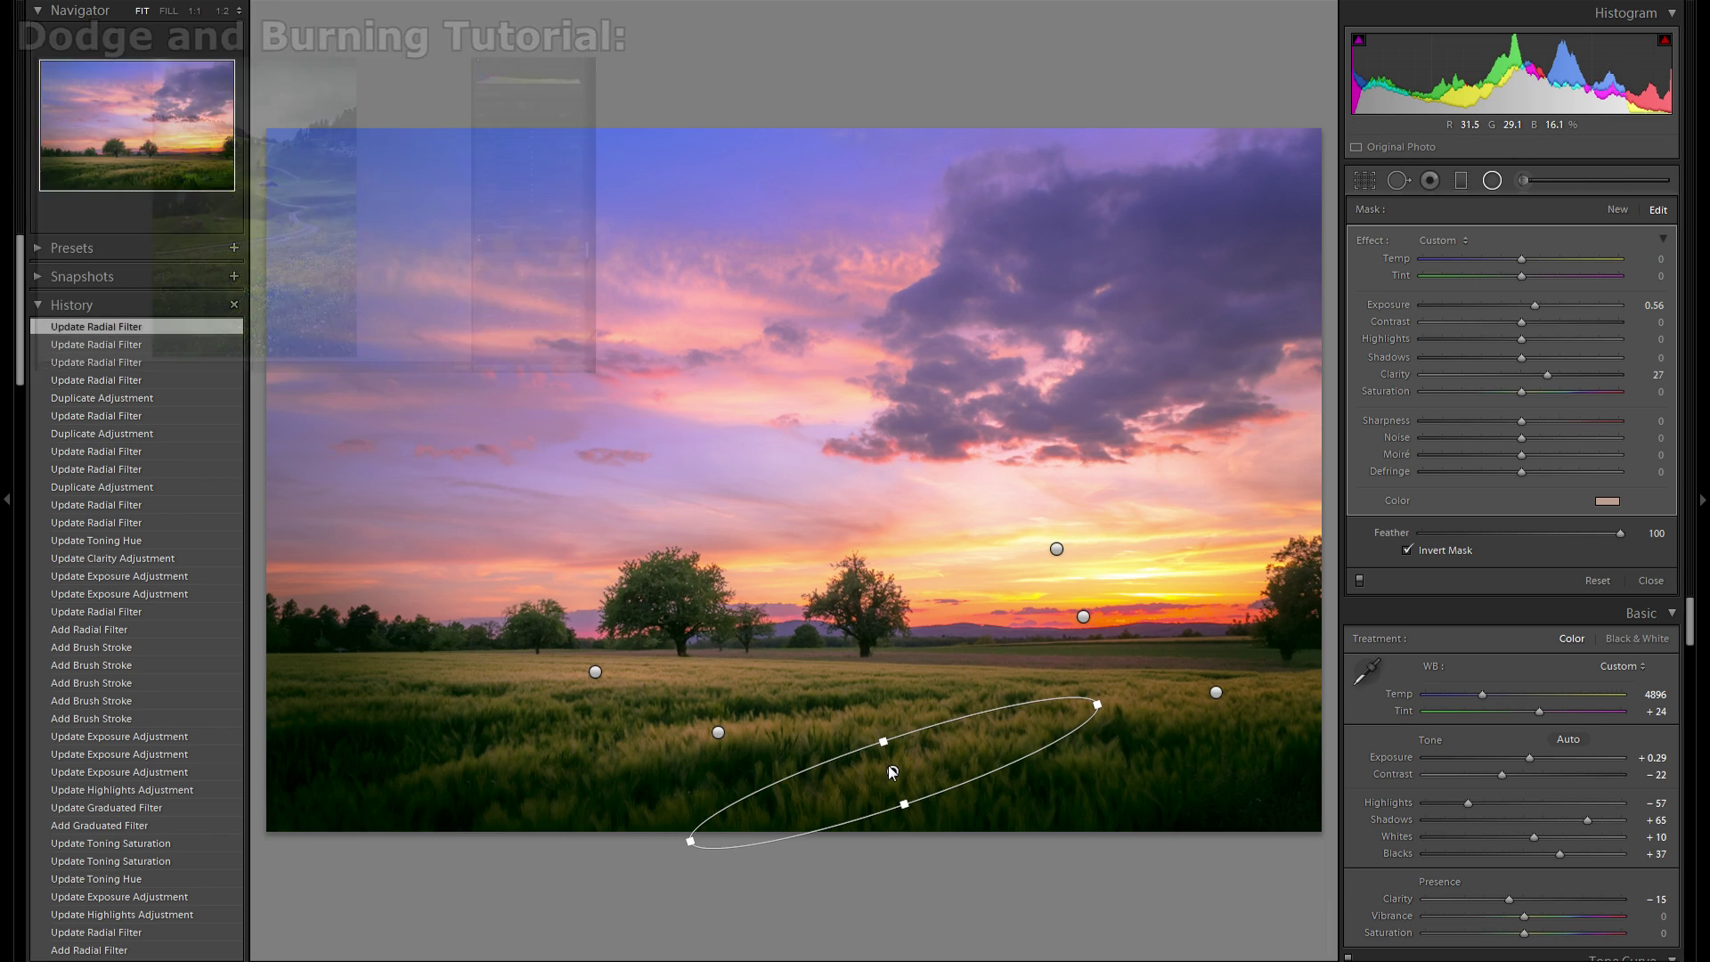
{"action": "left_click_drag", "start_coordinate": [892, 771], "coordinate": [416, 748]}
Start a new radial filter with Exposure -0.42 and draw a flat ellipse across the far right part of the field
{"action": "left_click", "coordinate": [1617, 212]}
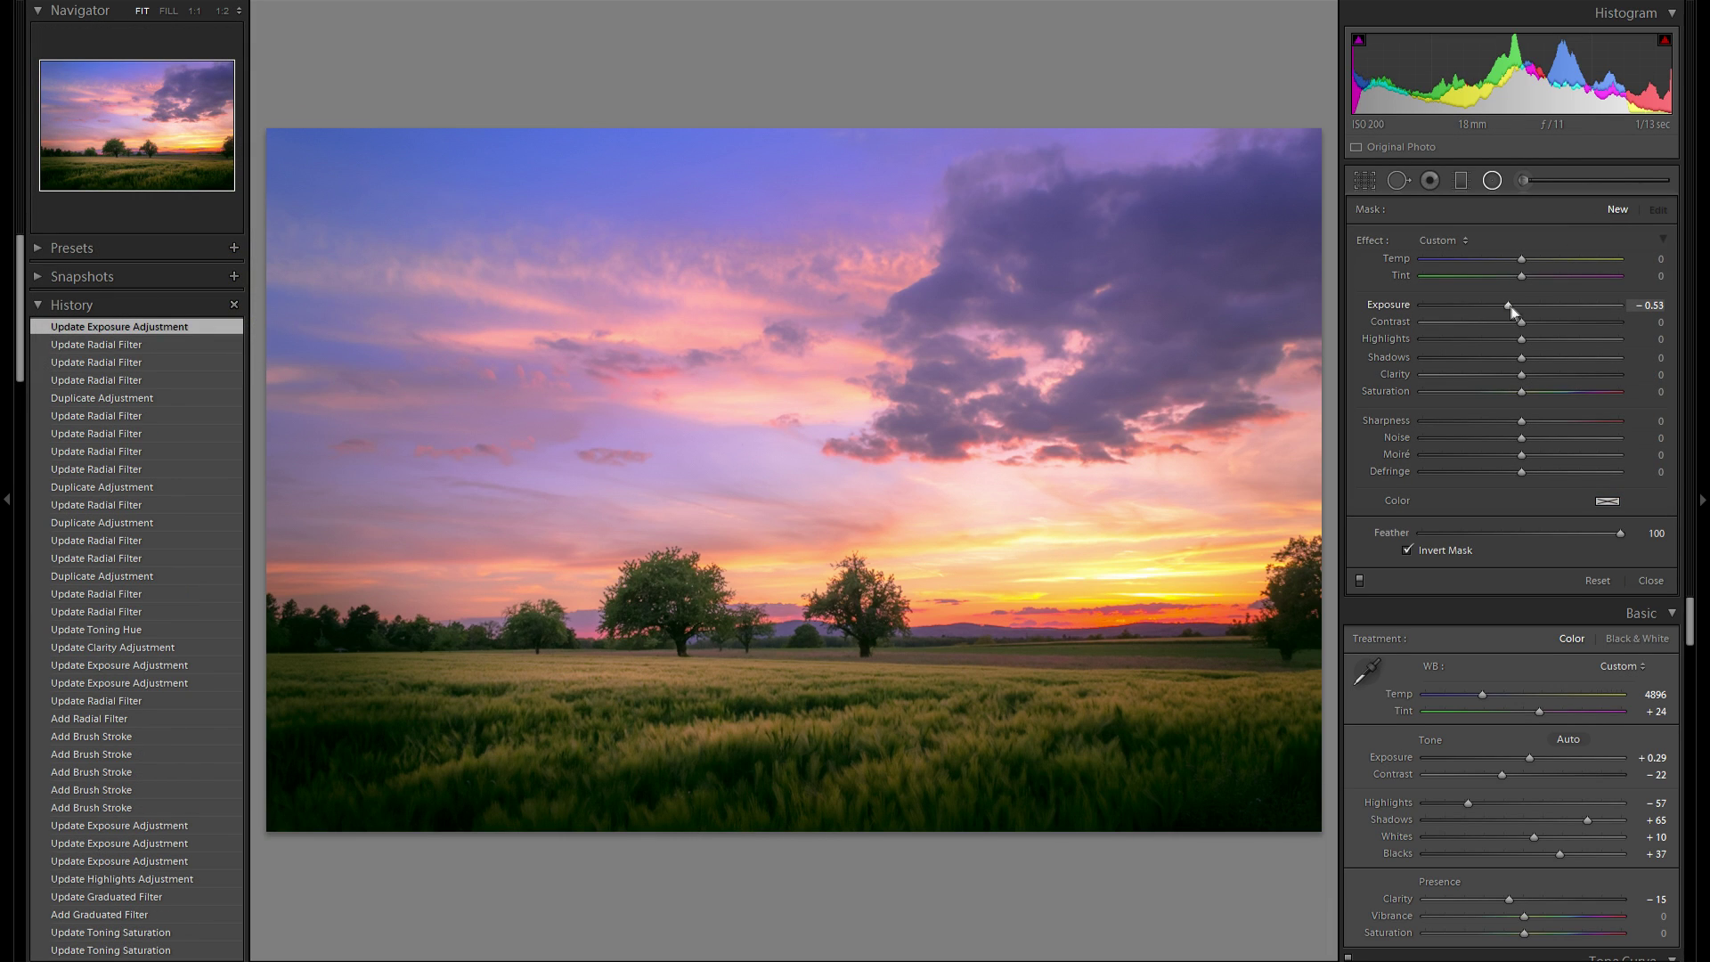
{"action": "left_click_drag", "start_coordinate": [1514, 306], "coordinate": [1519, 307]}
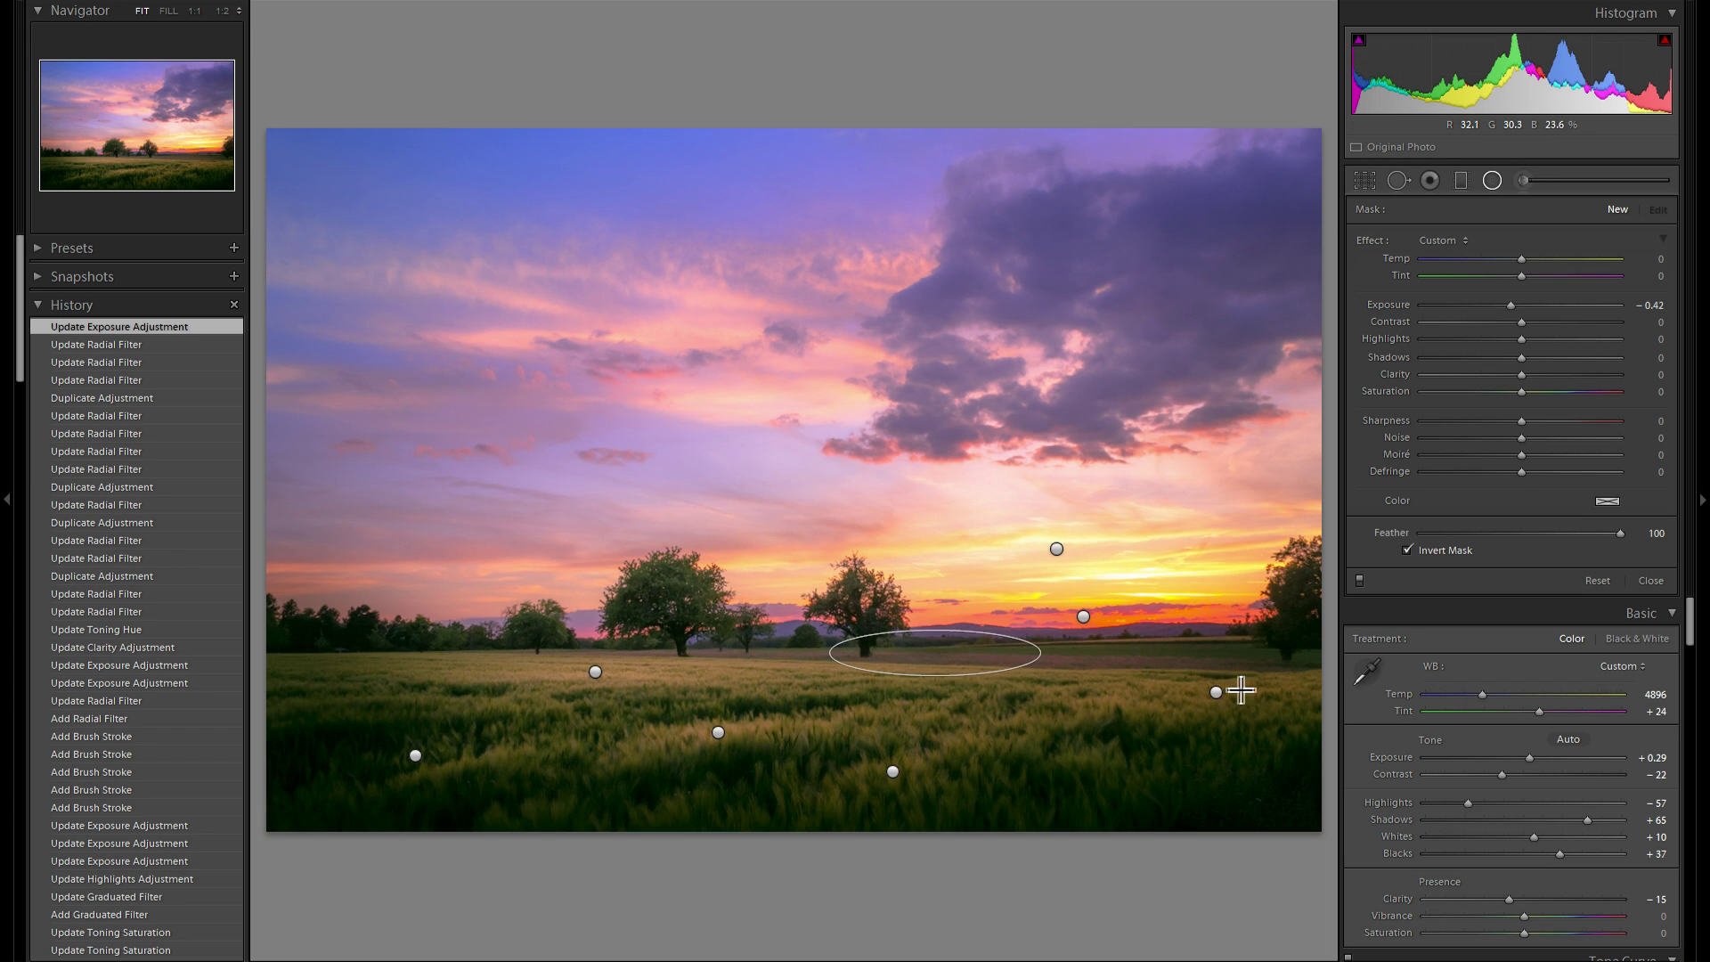
{"action": "left_click", "coordinate": [1153, 668]}
{"action": "left_click_drag", "start_coordinate": [1153, 667], "coordinate": [1246, 671]}
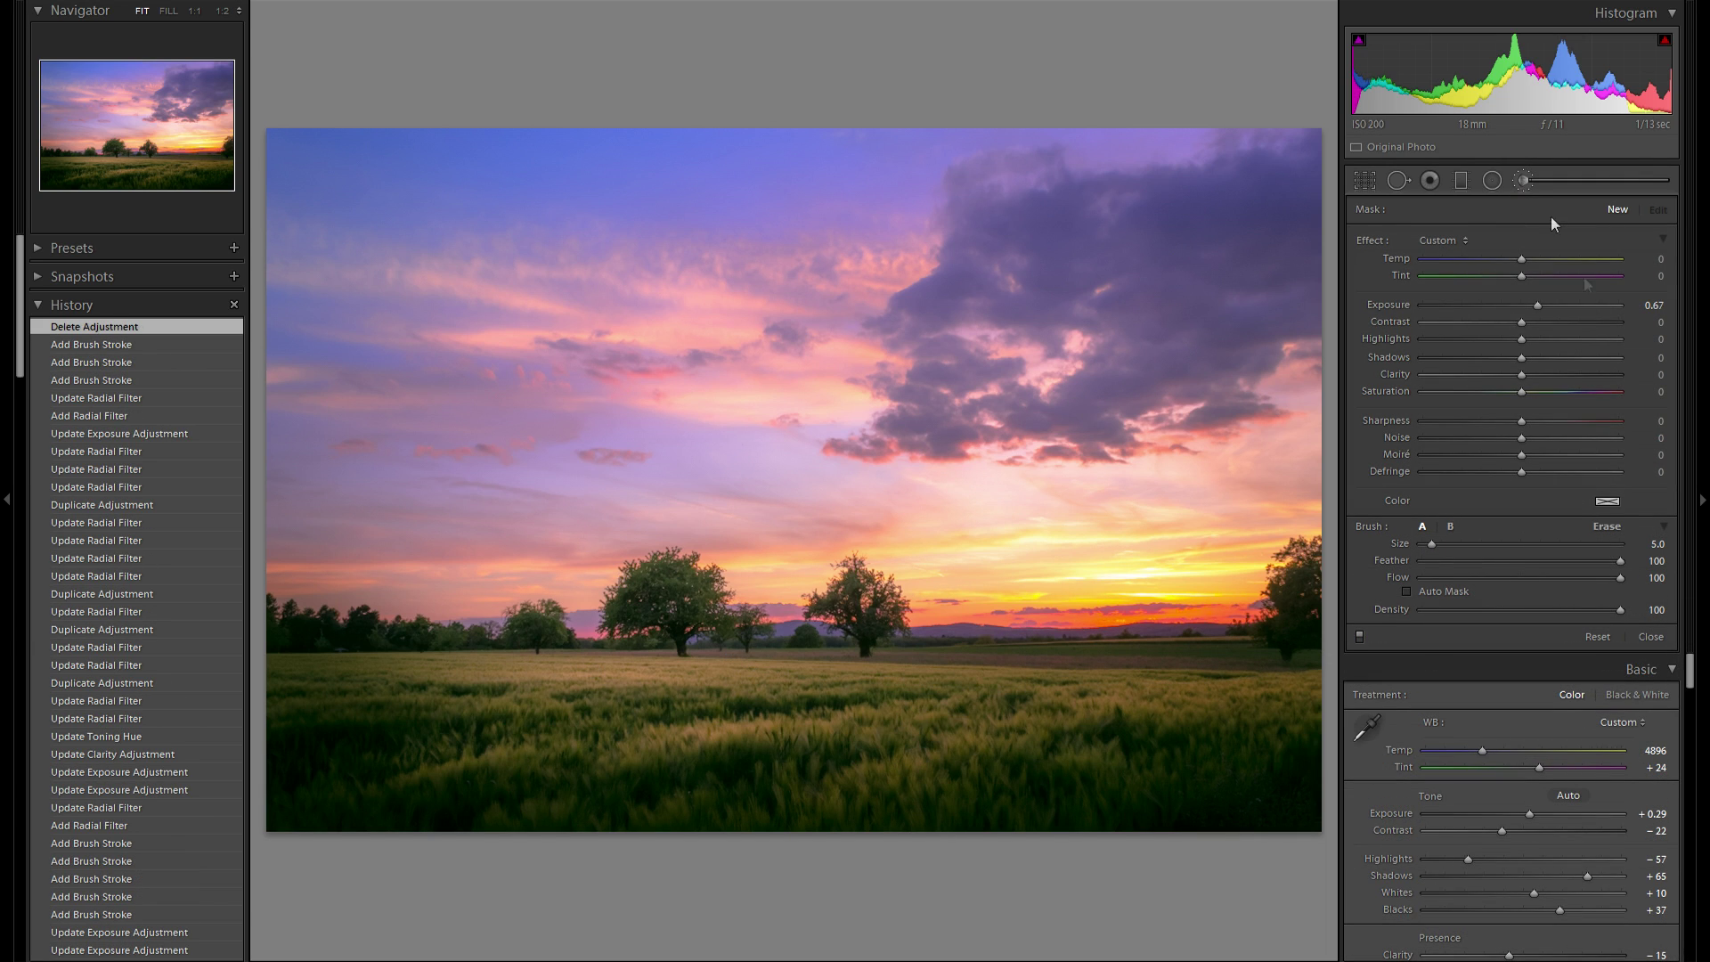
Enlarge the adjustment brush to size 6.0 and dodge the crowns of the three largest trees with Exposure 0.67
{"action": "scroll", "coordinate": [654, 571], "scroll_direction": "up", "scroll_amount": 1}
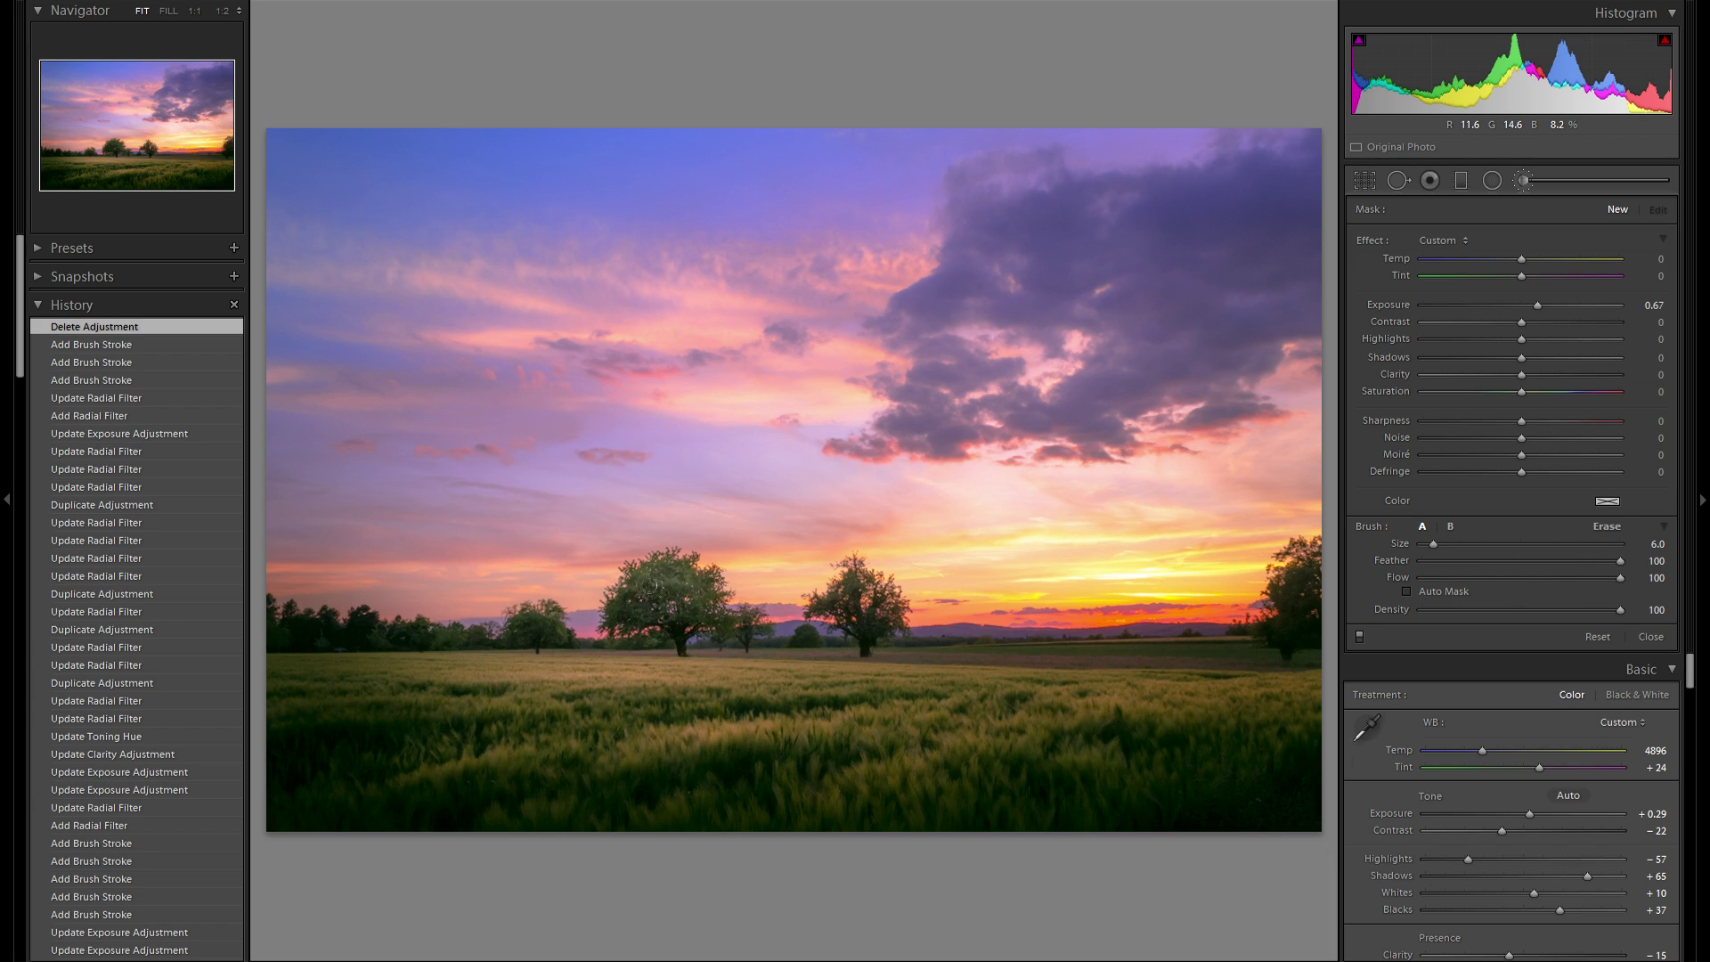
{"action": "left_click_drag", "start_coordinate": [677, 593], "coordinate": [684, 598]}
{"action": "left_click_drag", "start_coordinate": [848, 594], "coordinate": [870, 618]}
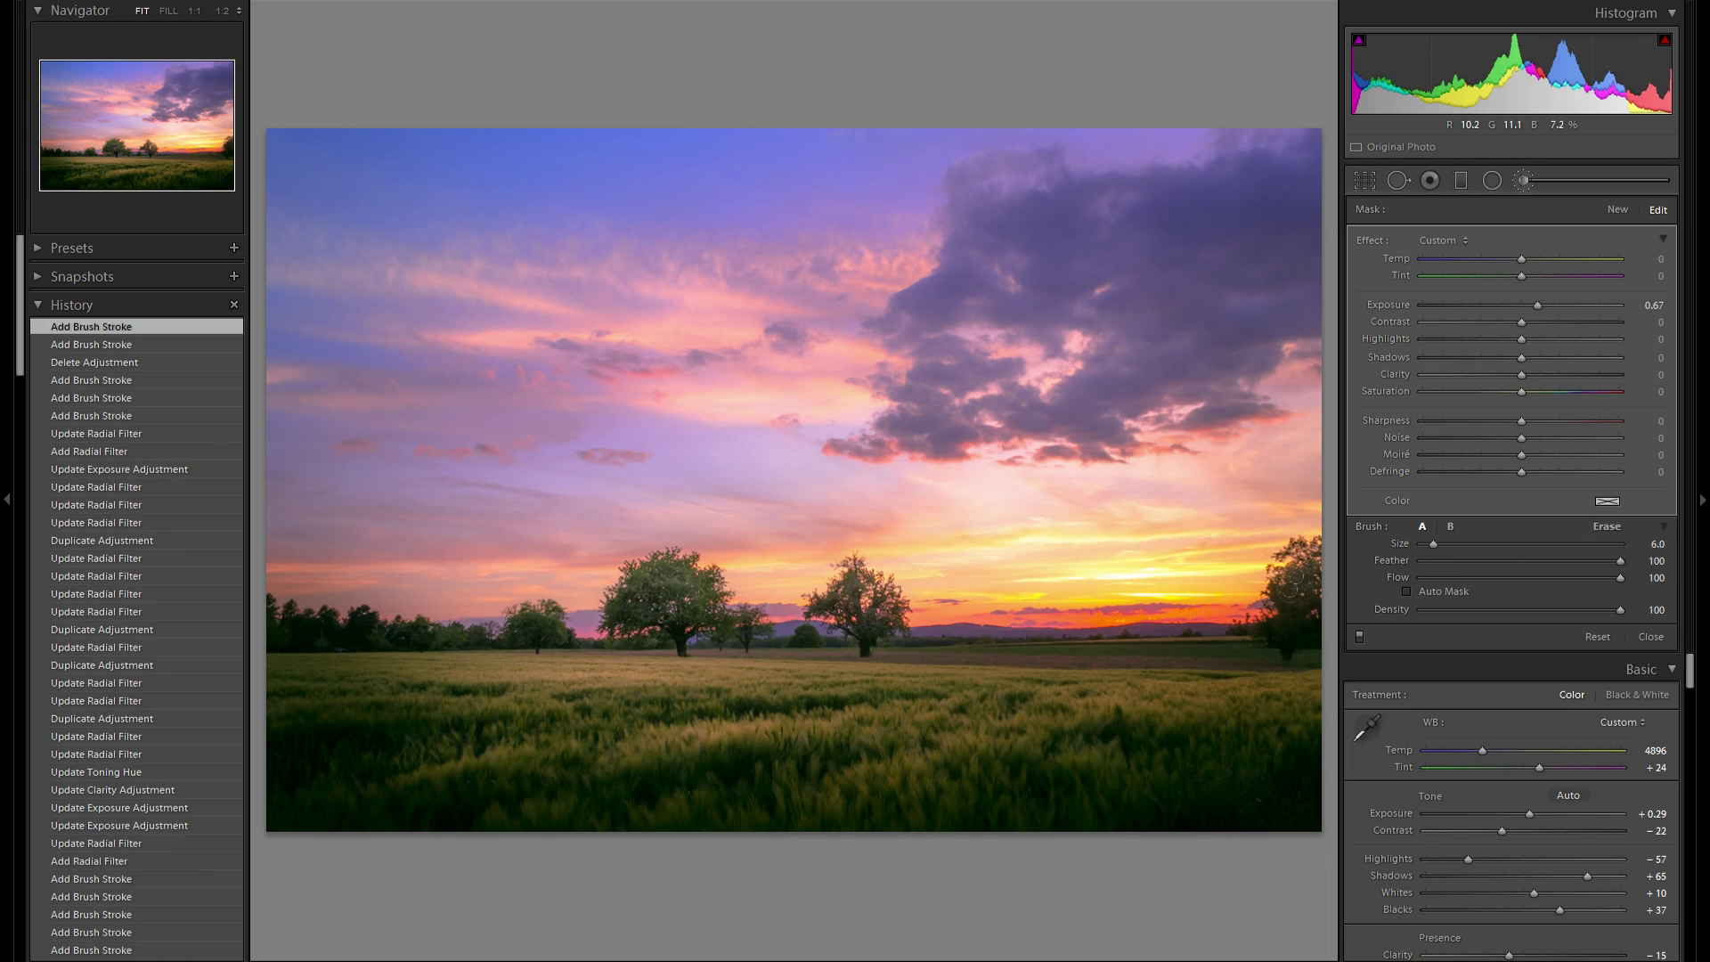
{"action": "left_click_drag", "start_coordinate": [1289, 591], "coordinate": [1297, 607]}
Brush the same brightening over the small tree and the left treeline, erasing the excess around them
{"action": "left_click", "coordinate": [532, 620]}
{"action": "left_click", "coordinate": [532, 615], "text": "alt"}
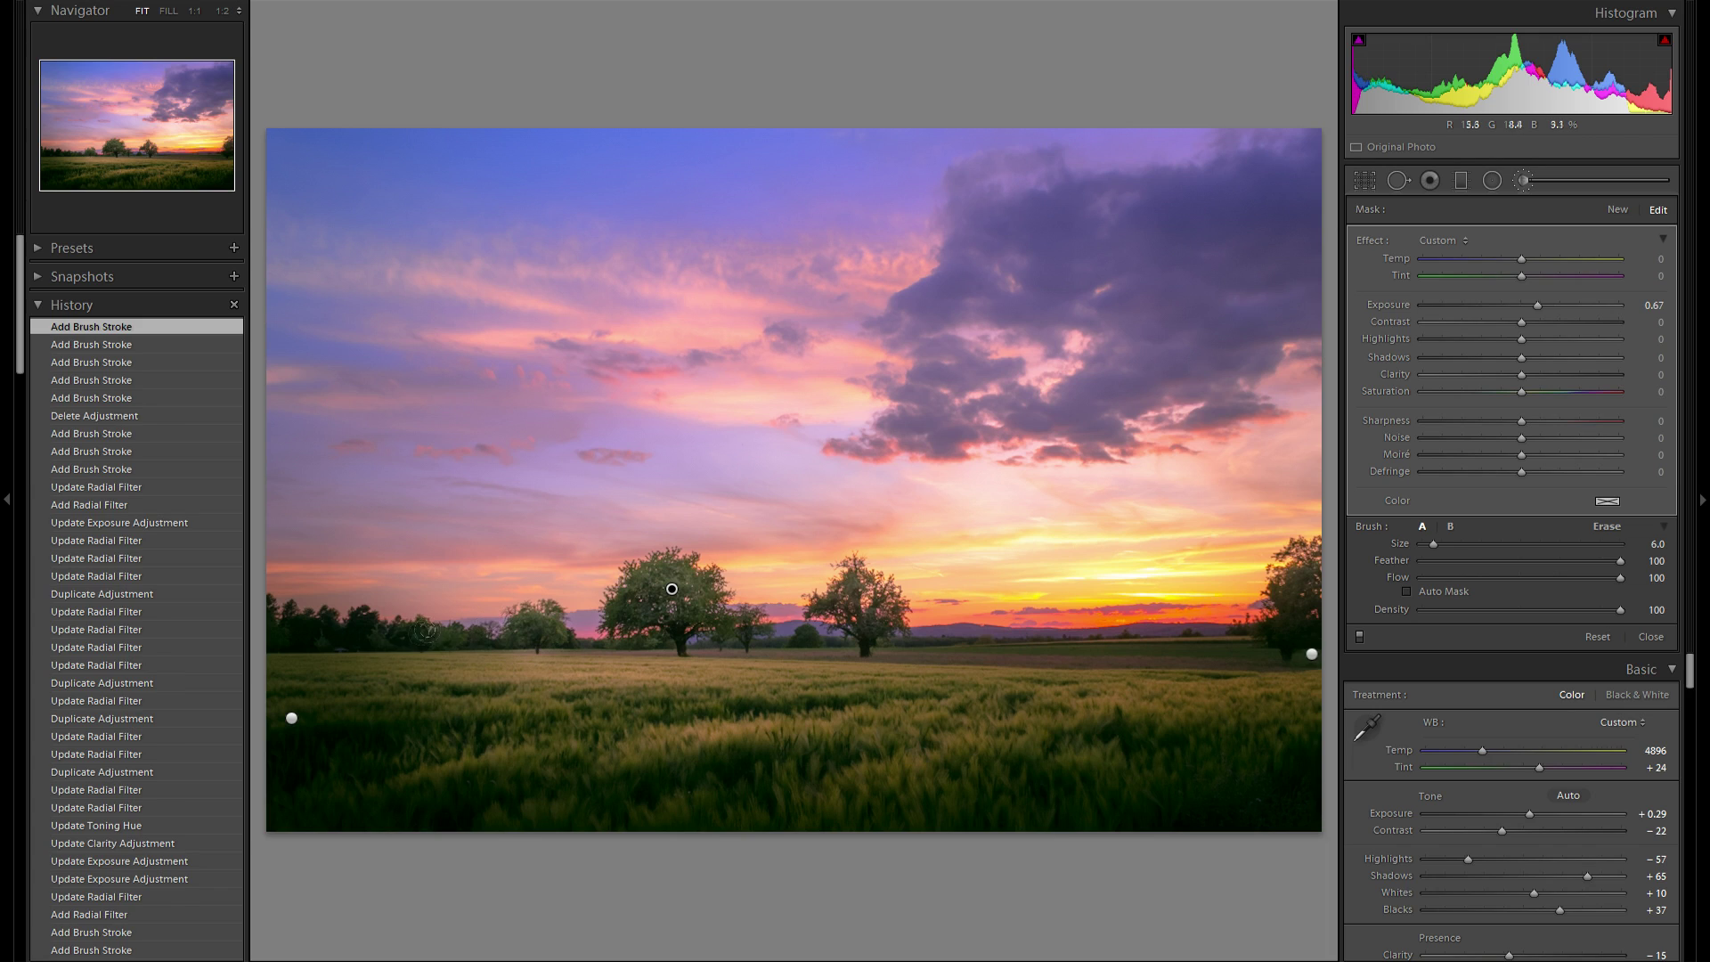
{"action": "left_click_drag", "start_coordinate": [432, 634], "coordinate": [366, 660]}
{"action": "left_click", "coordinate": [372, 668], "text": "alt"}
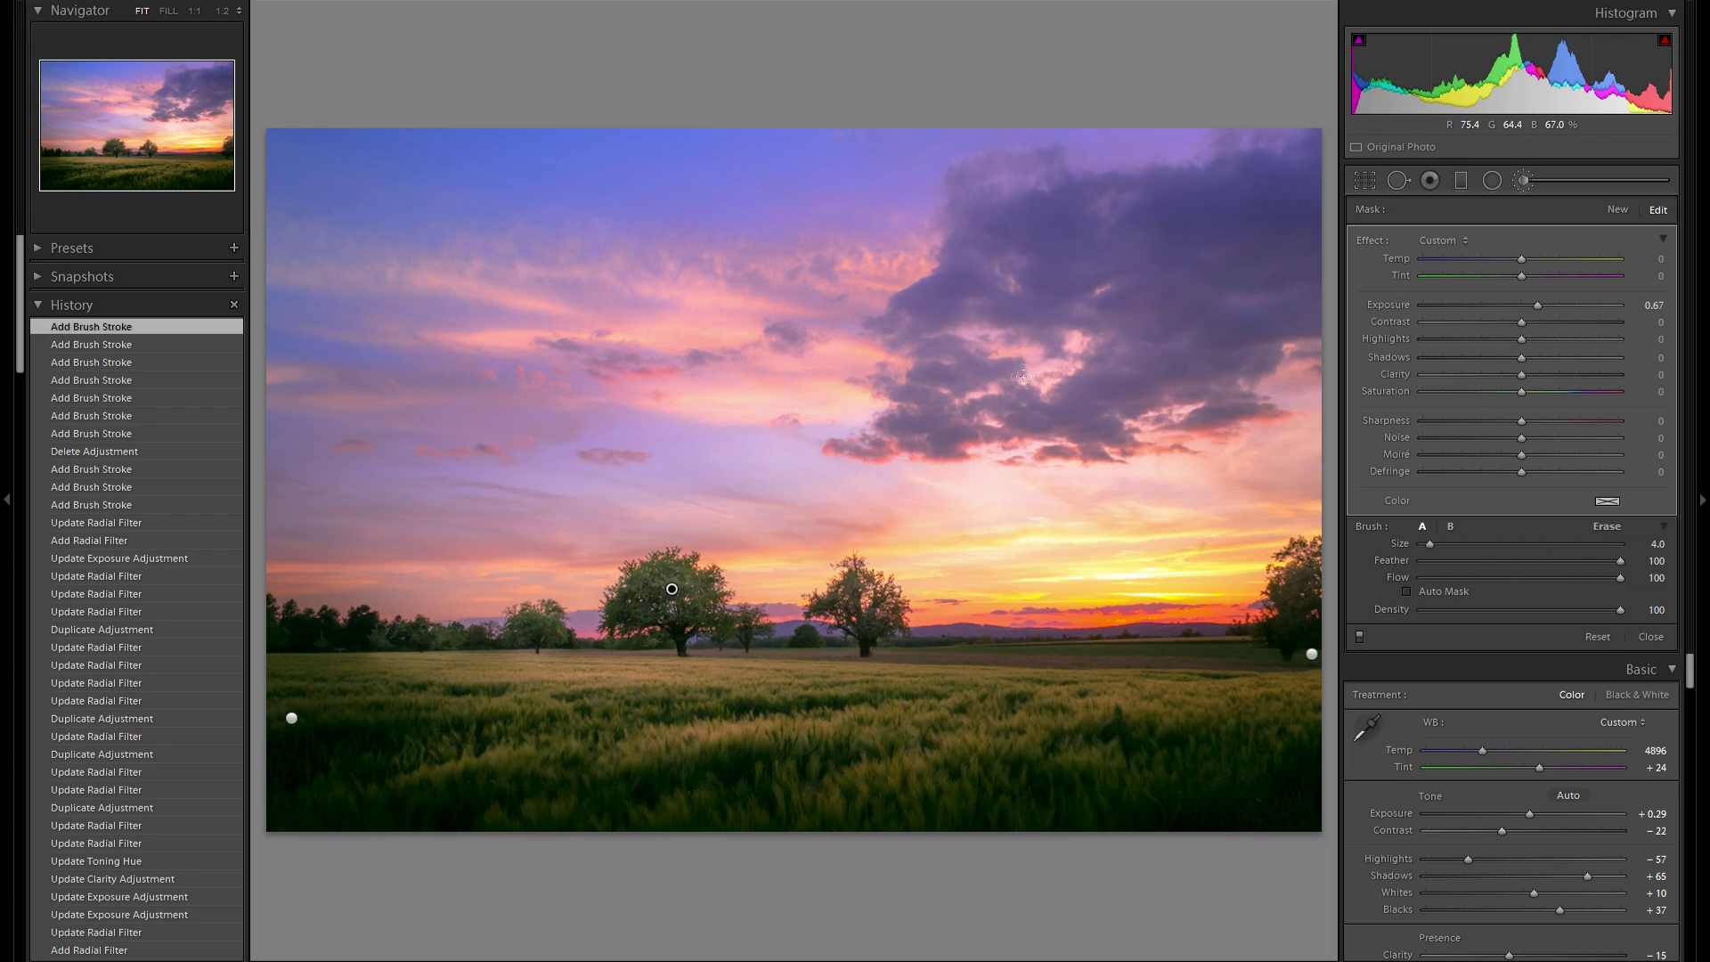
Compare the edit with the originally imported photo in the history, then return to the latest brush stroke state
{"action": "scroll", "coordinate": [216, 506], "scroll_direction": "down", "scroll_amount": 15}
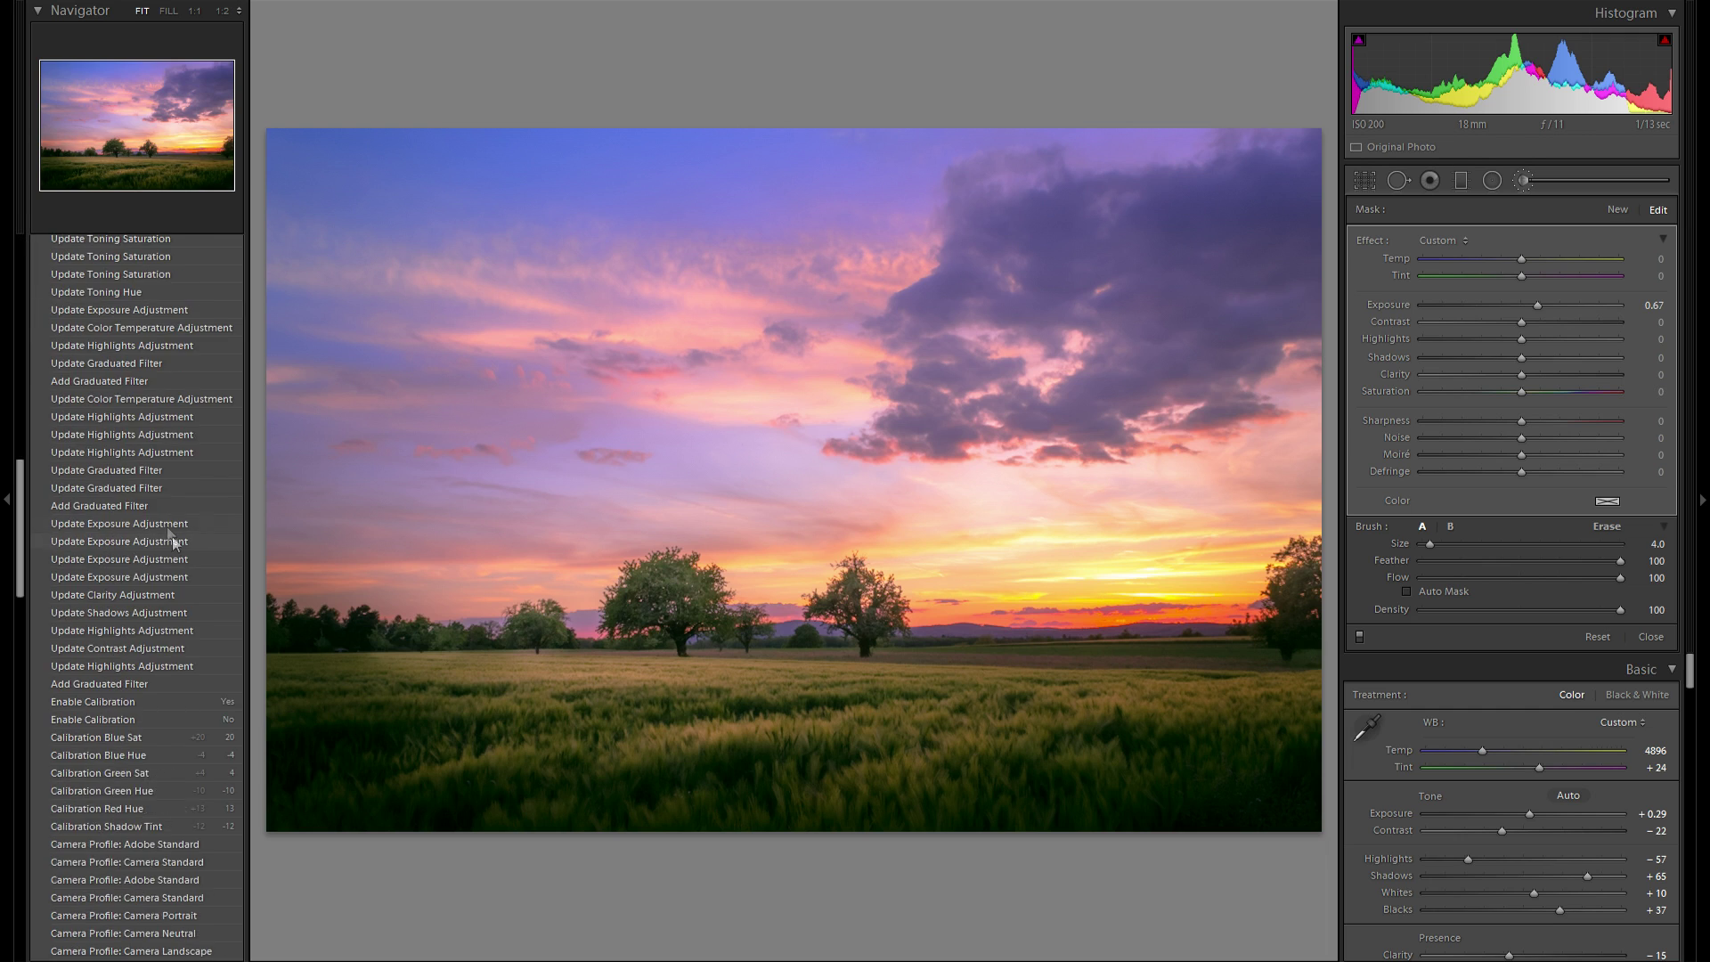
{"action": "left_click", "coordinate": [147, 919]}
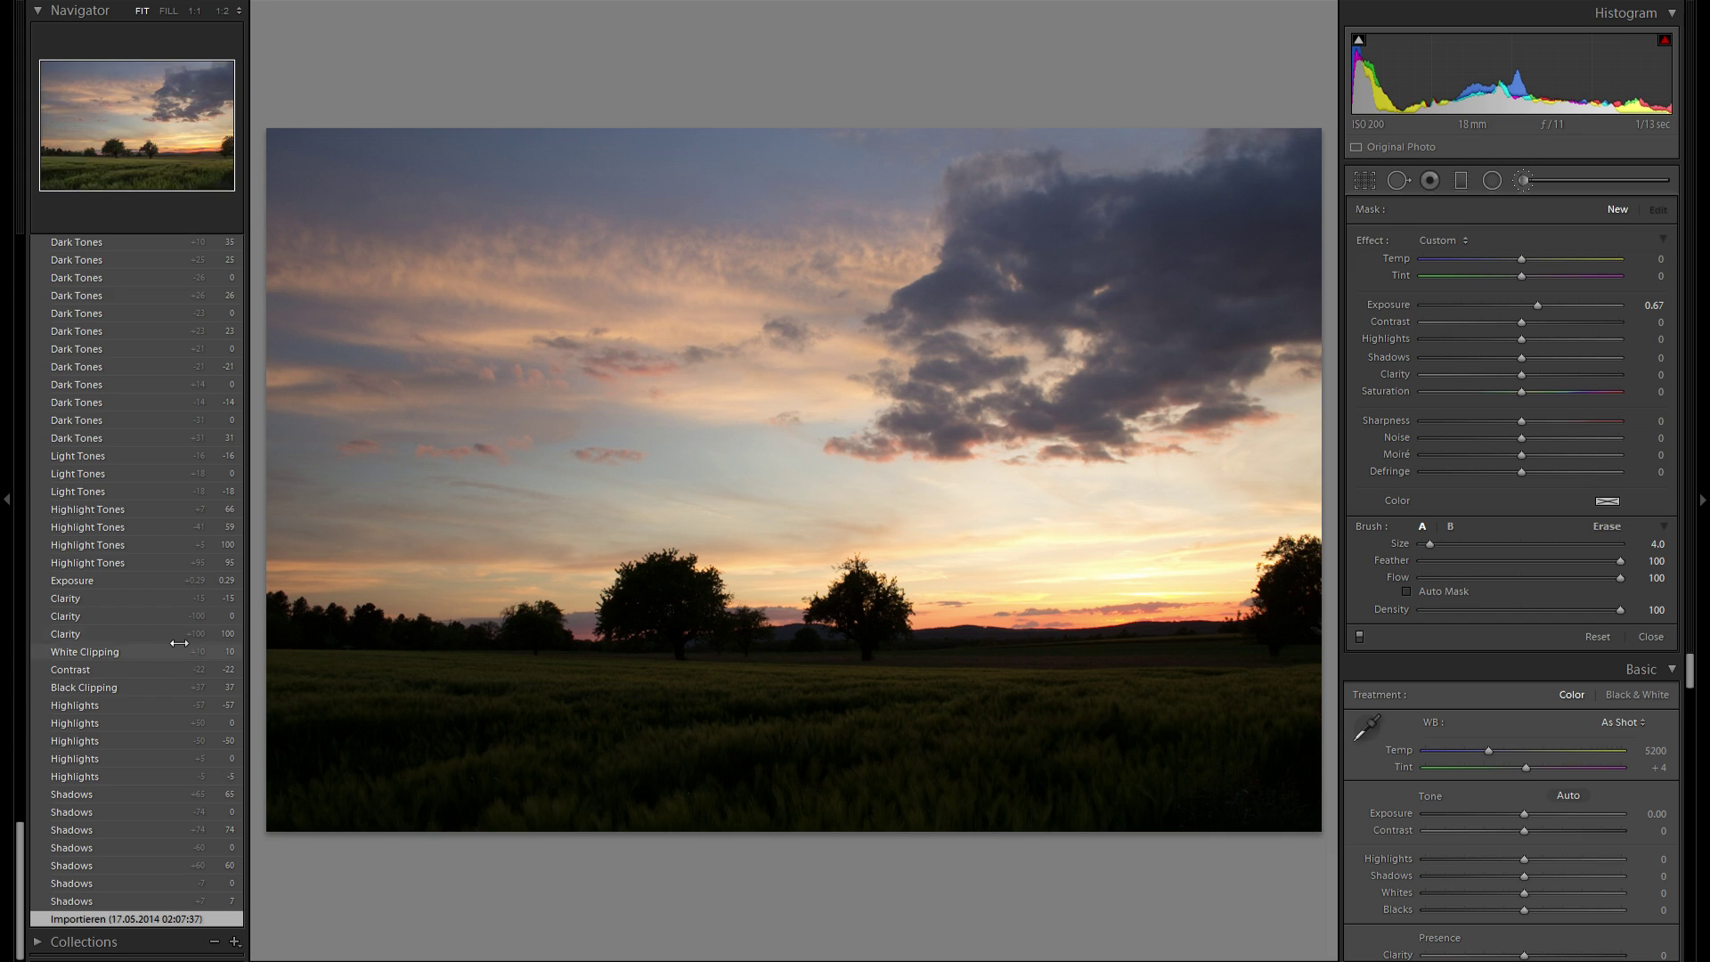
{"action": "scroll", "coordinate": [142, 642], "scroll_direction": "up", "scroll_amount": 15}
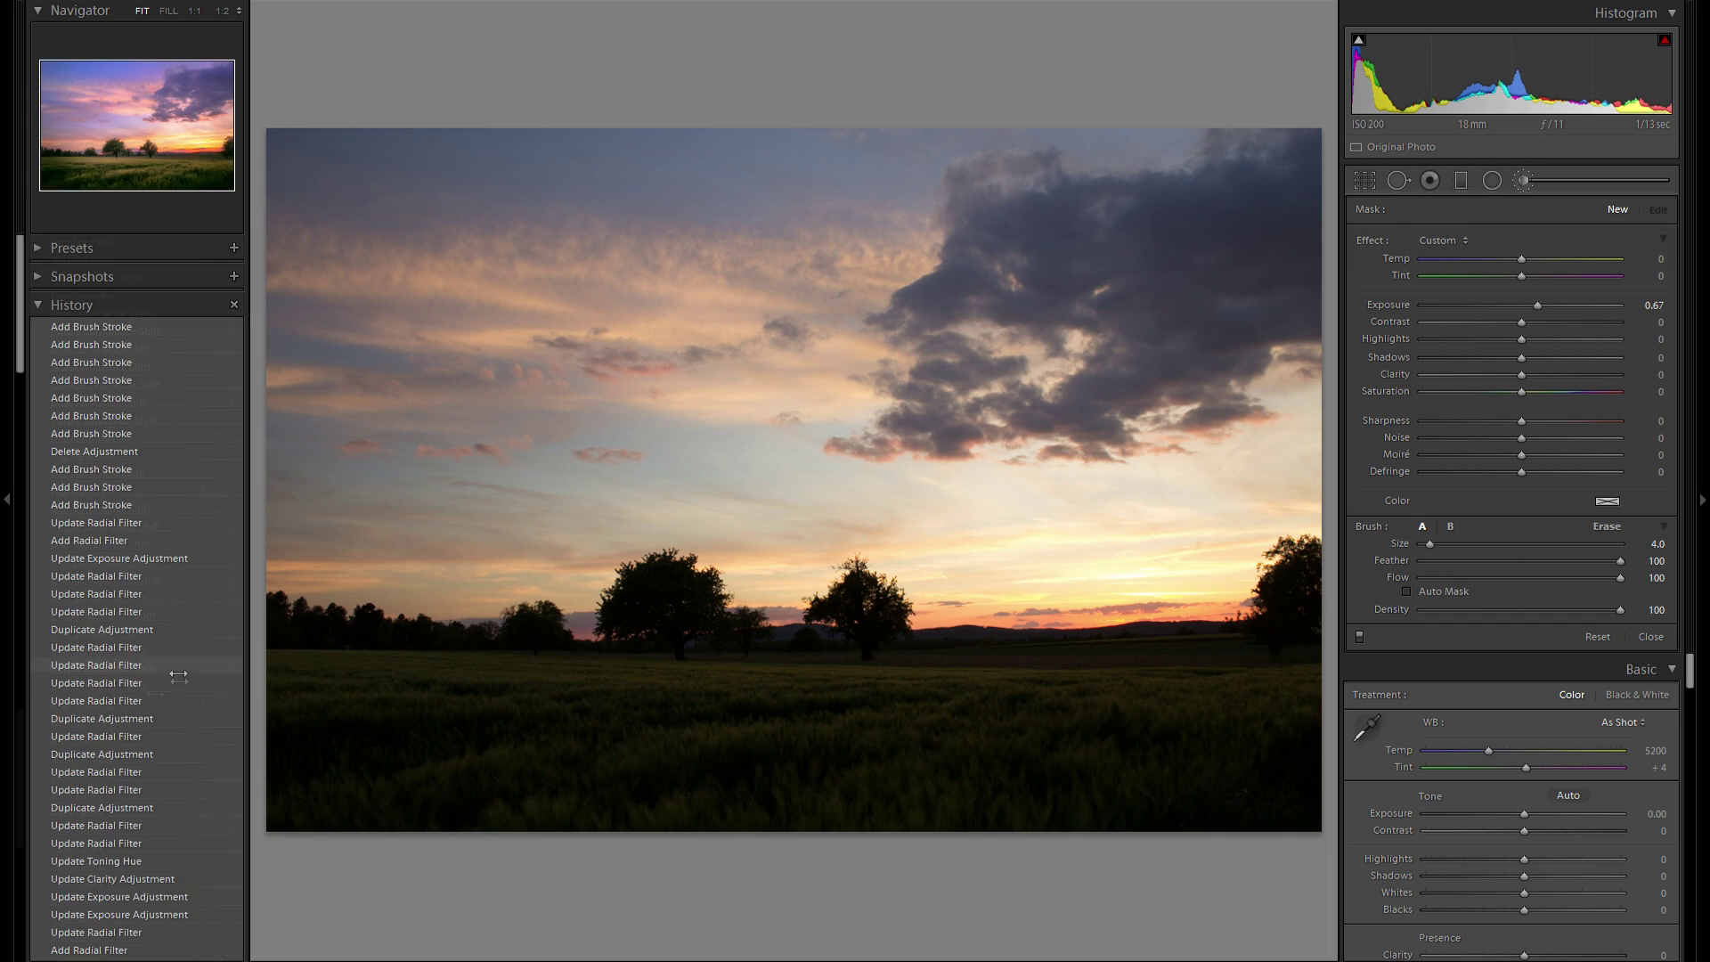
{"action": "left_click", "coordinate": [118, 328]}
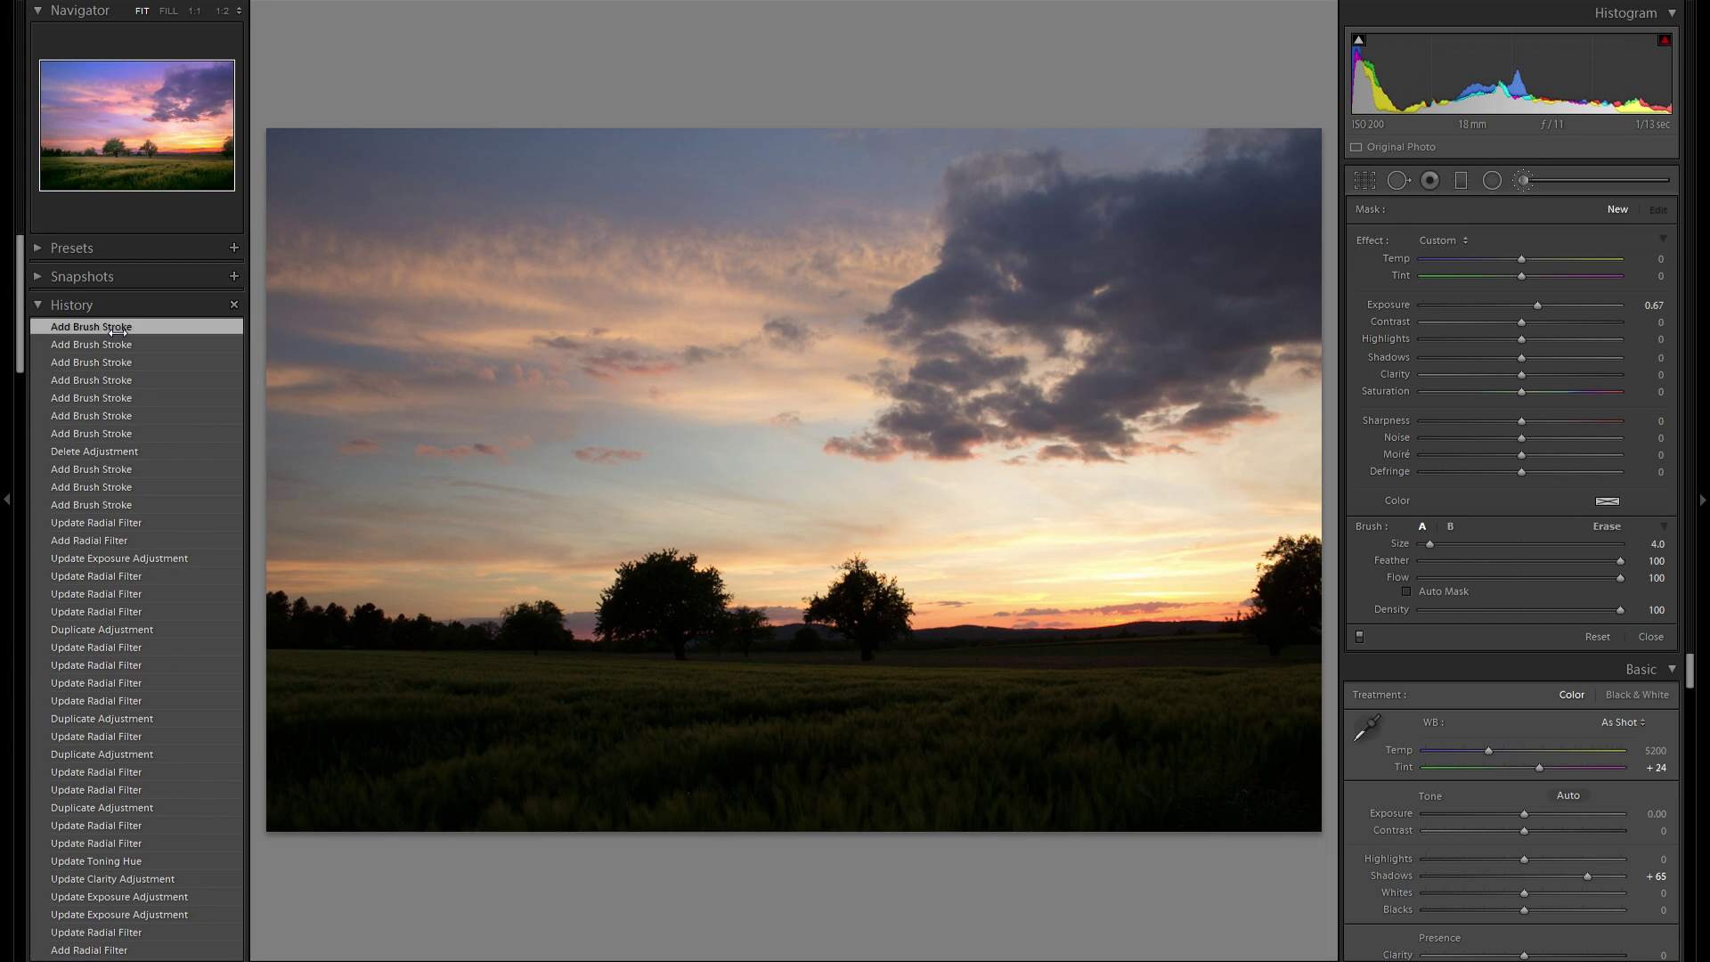